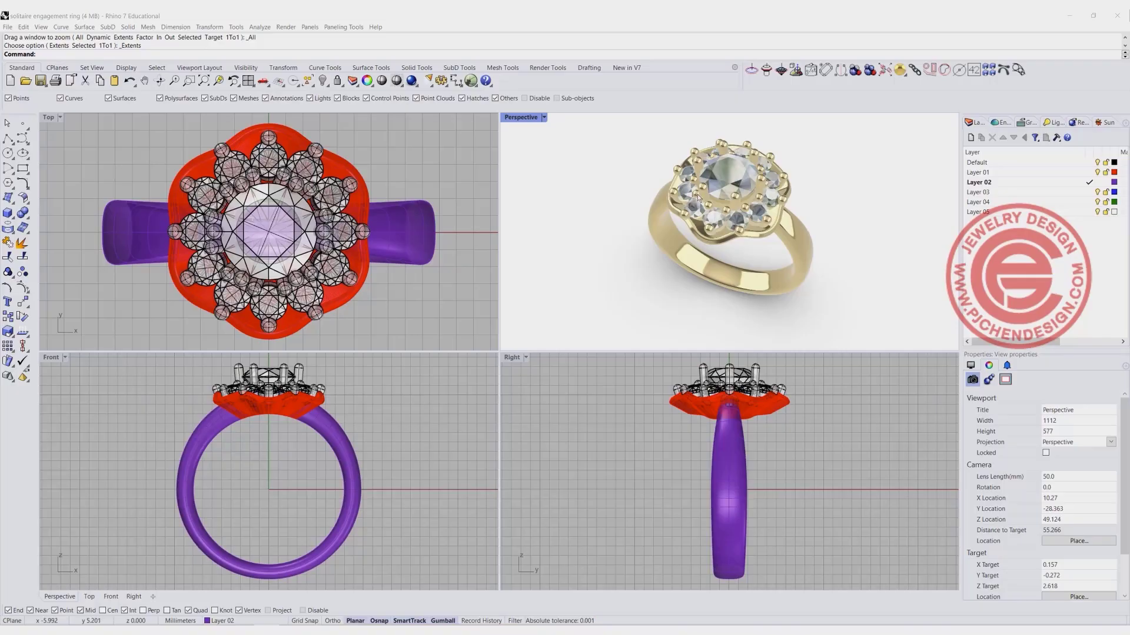
# Examine the finished ring's large centre stone and the scalloped base beneath the halo of small stones
pyautogui.scroll(5, 680, 231)
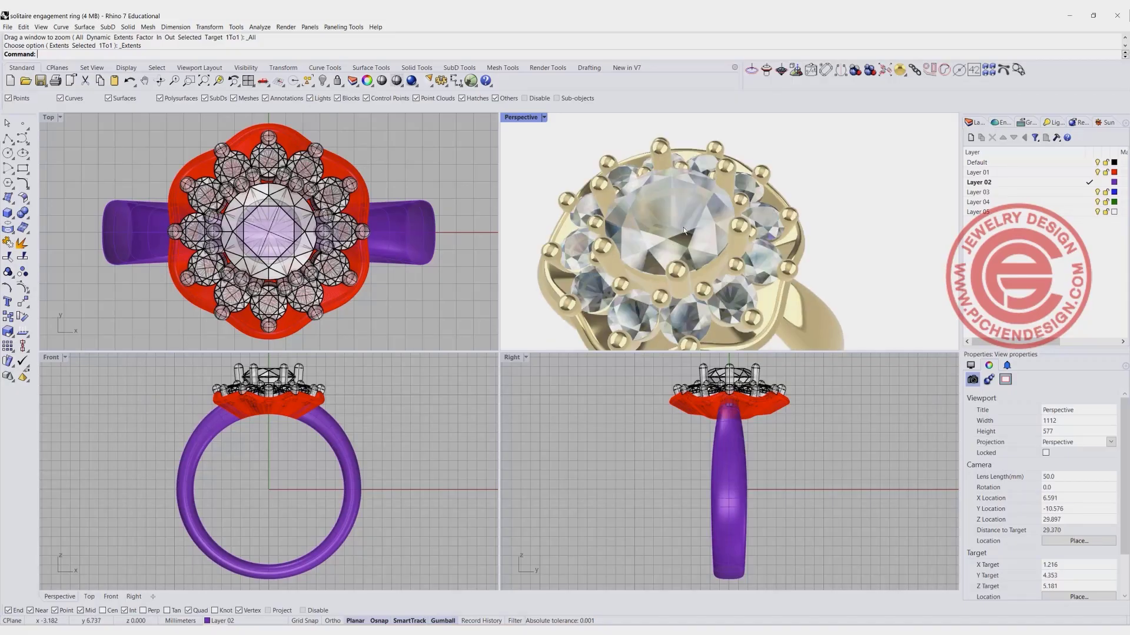
pyautogui.click(684, 231)
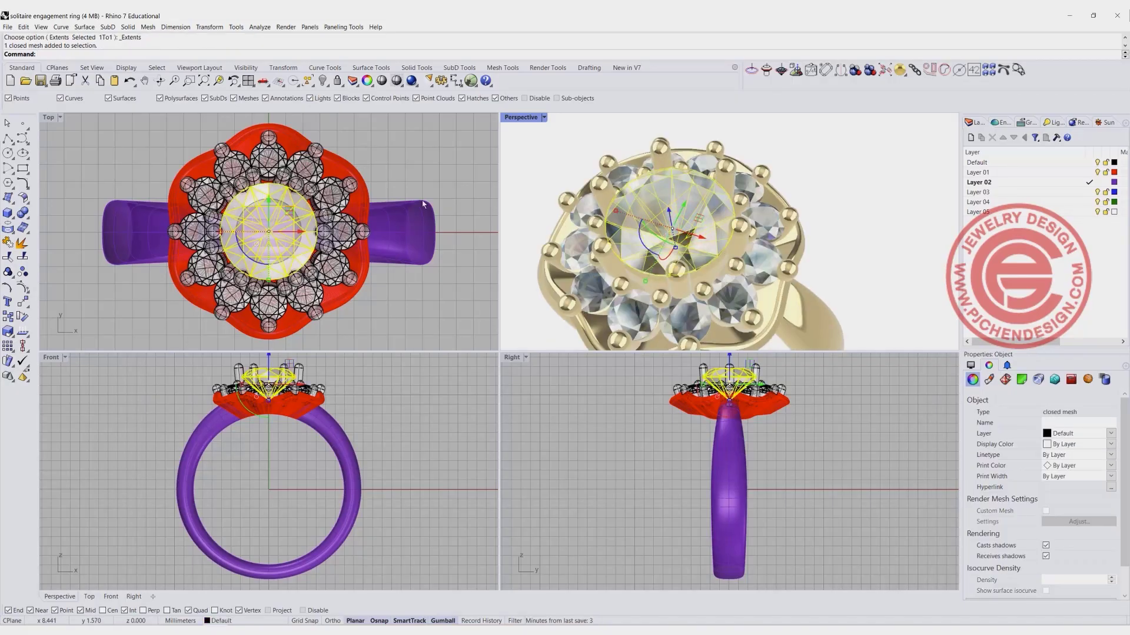
pyautogui.click(442, 160)
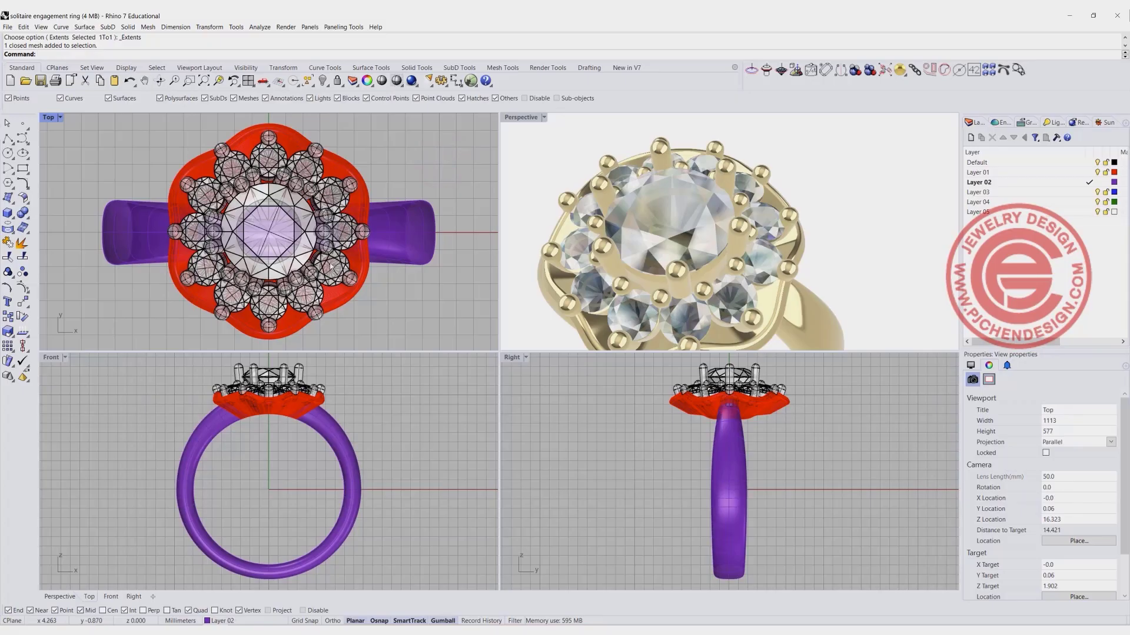
pyautogui.moveTo(186, 250); pyautogui.dragTo(186, 213, button='right')
pyautogui.click(347, 262)
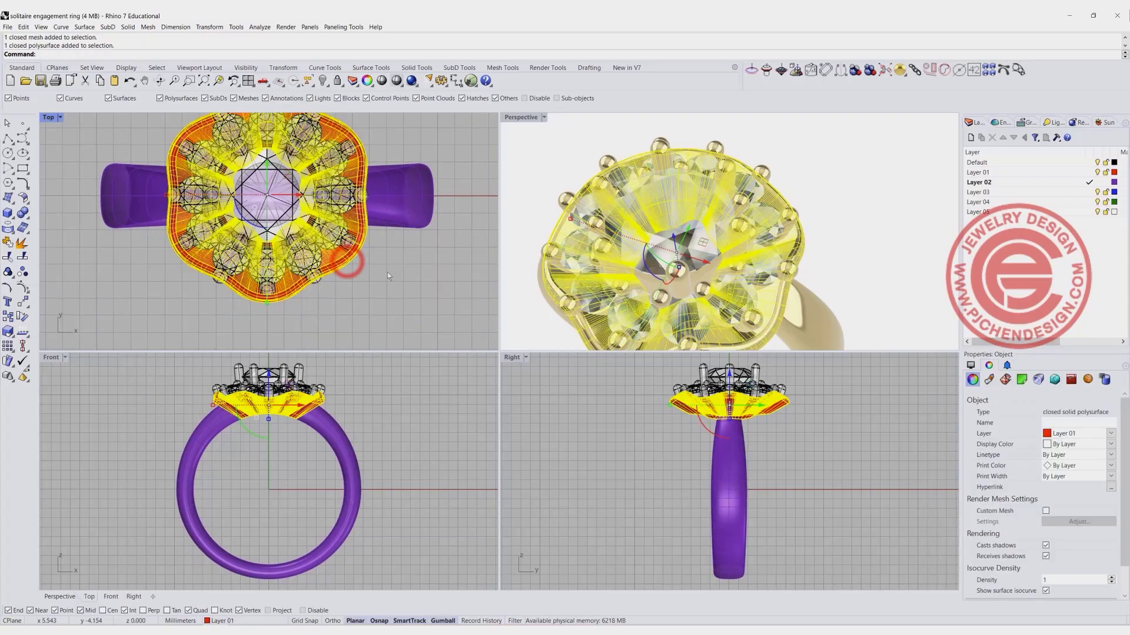
pyautogui.moveTo(367, 234); pyautogui.dragTo(356, 258, button='right')
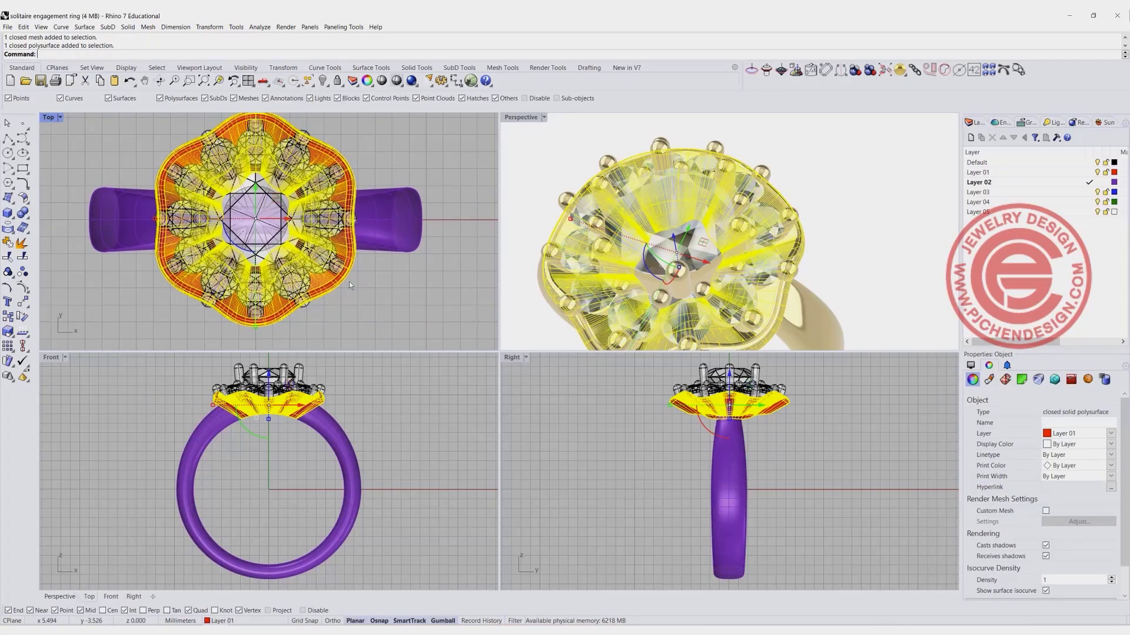
pyautogui.click(324, 428)
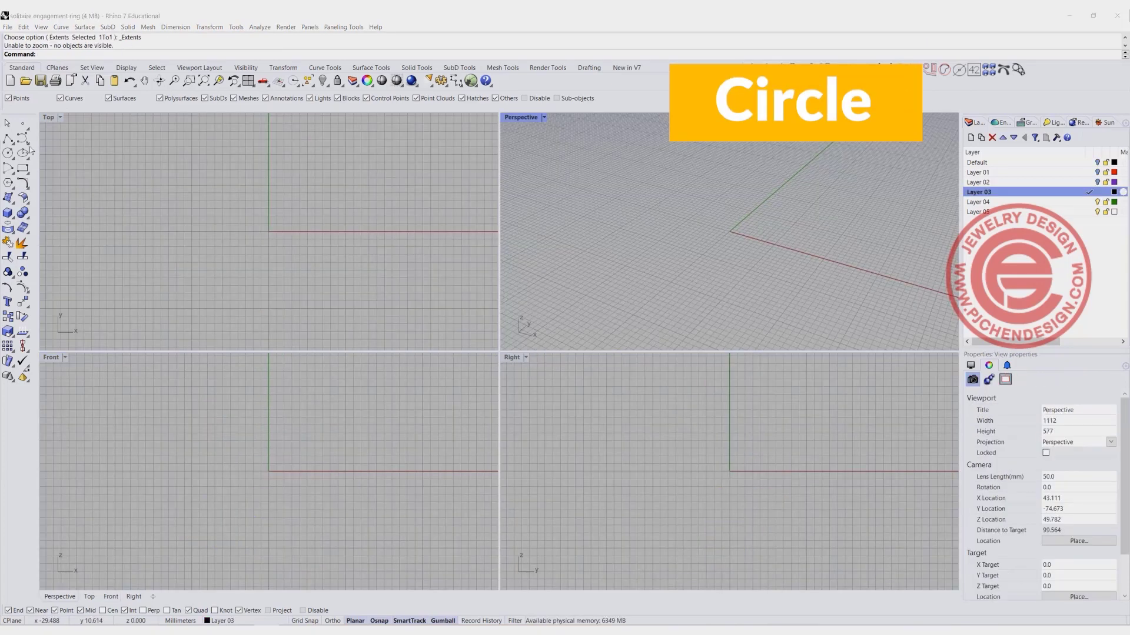
# Draw a 16 mm diameter circle centred on the origin in the front view as the ring's inner outline
pyautogui.click(7, 153)
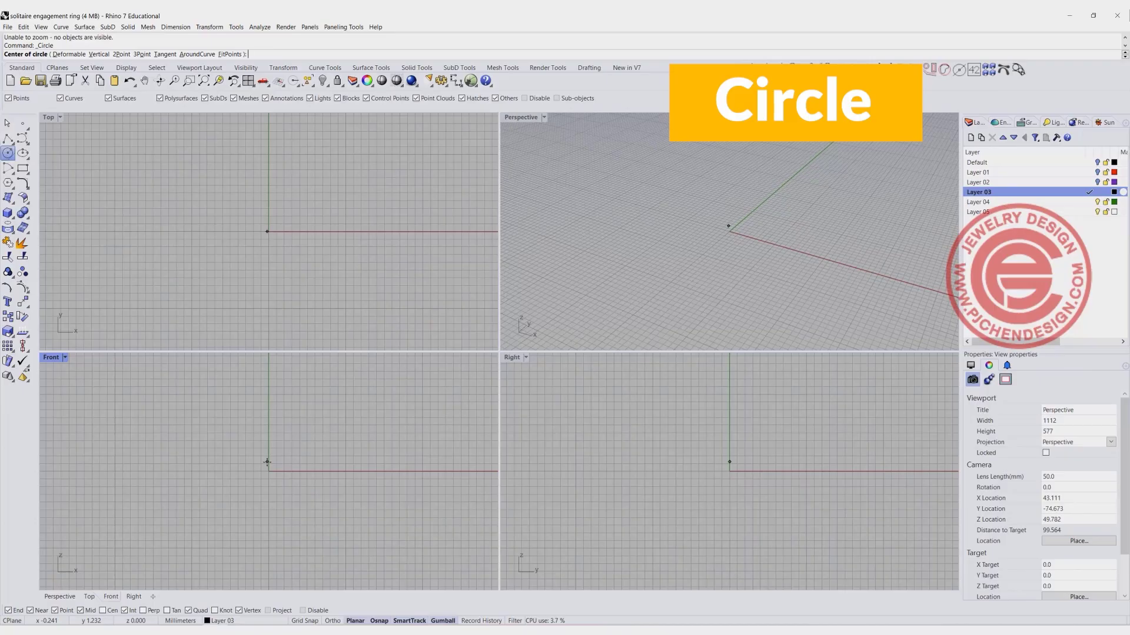
pyautogui.click(269, 471)
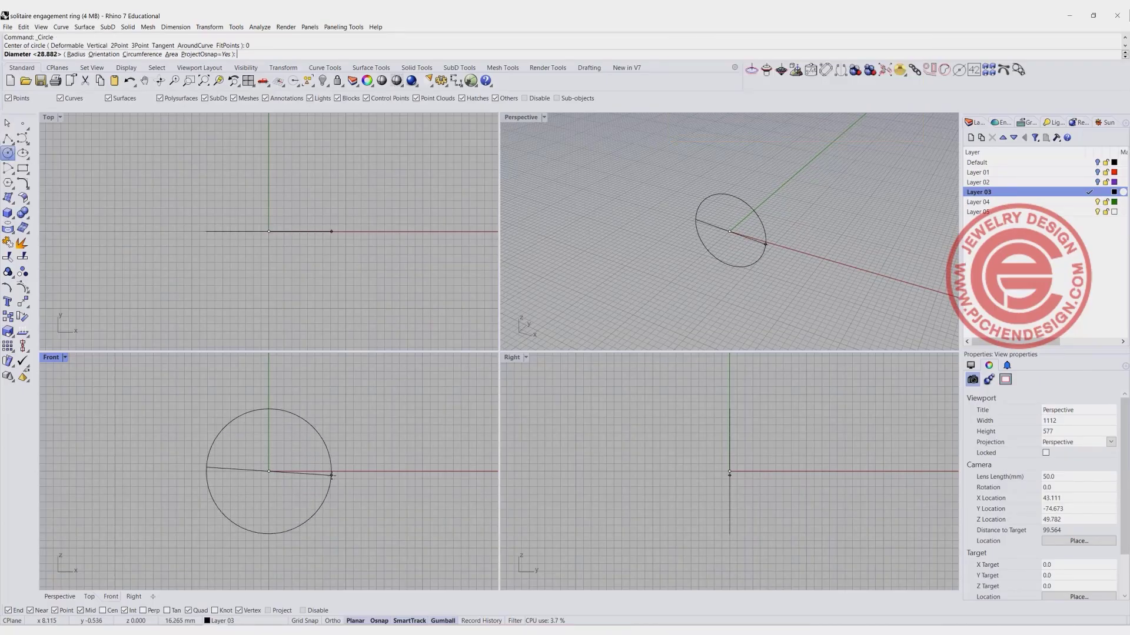
pyautogui.write('16')
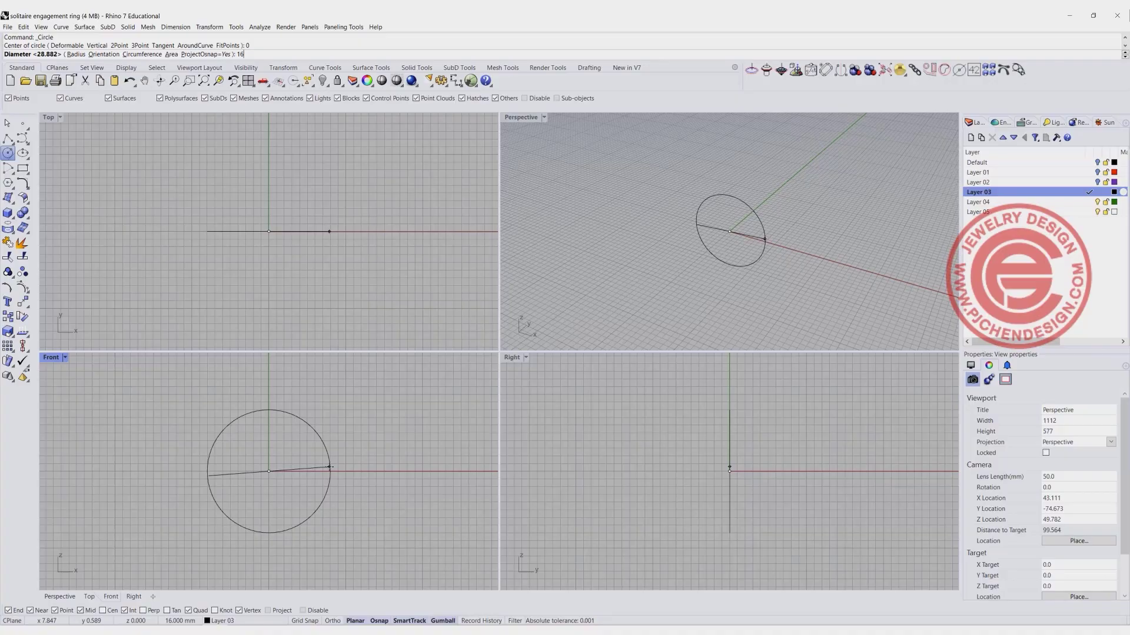
pyautogui.press('Return')
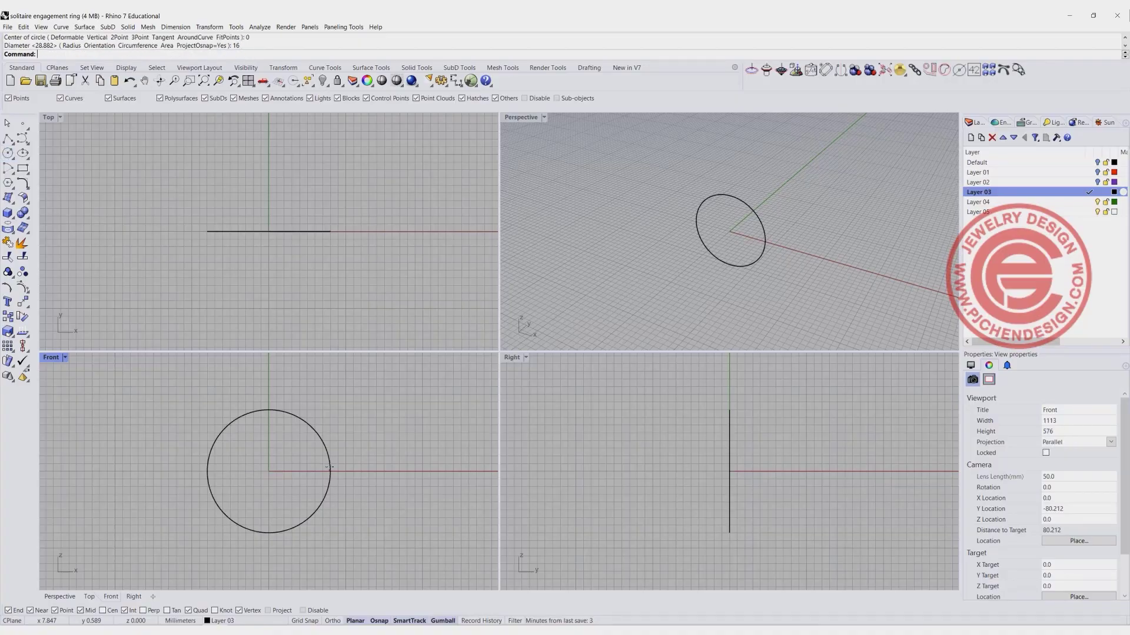
pyautogui.click(329, 469)
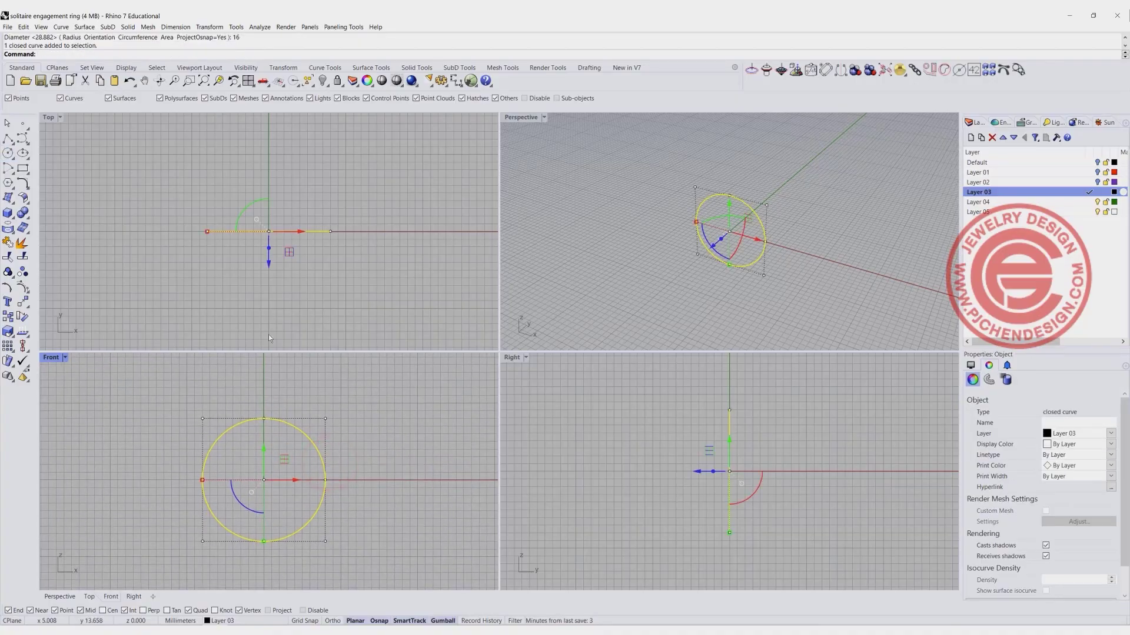
pyautogui.click(231, 253)
pyautogui.moveTo(371, 257); pyautogui.dragTo(347, 263, button='right')
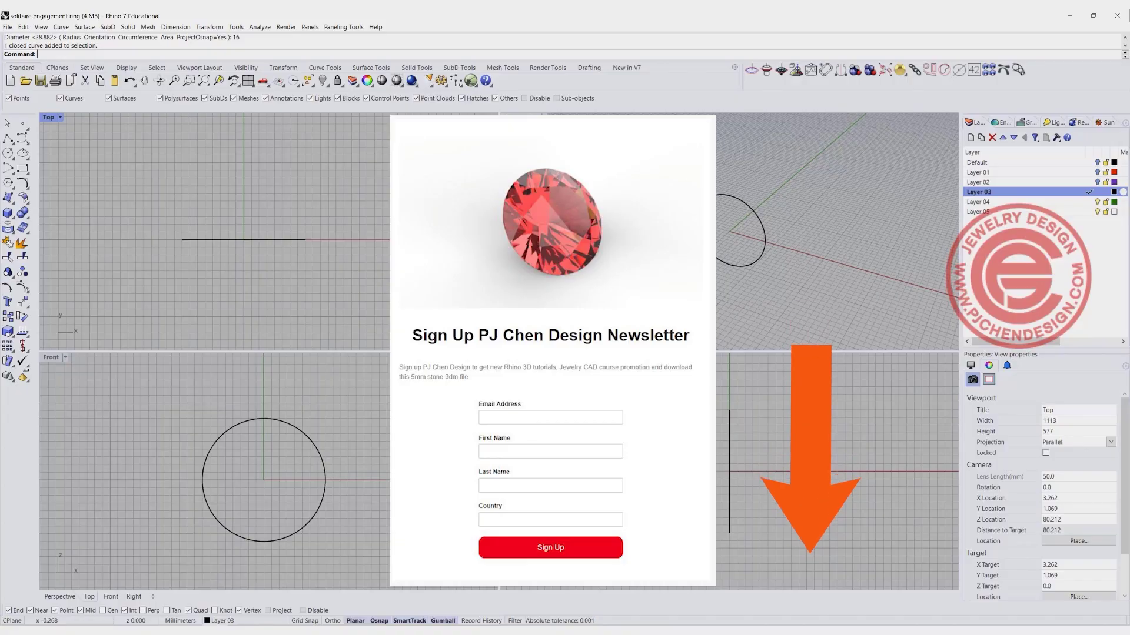
# Create a brilliant-cut stone of 5.5 mm diameter at the origin and scale it down slightly together with its outline curve
pyautogui.click(590, 425)
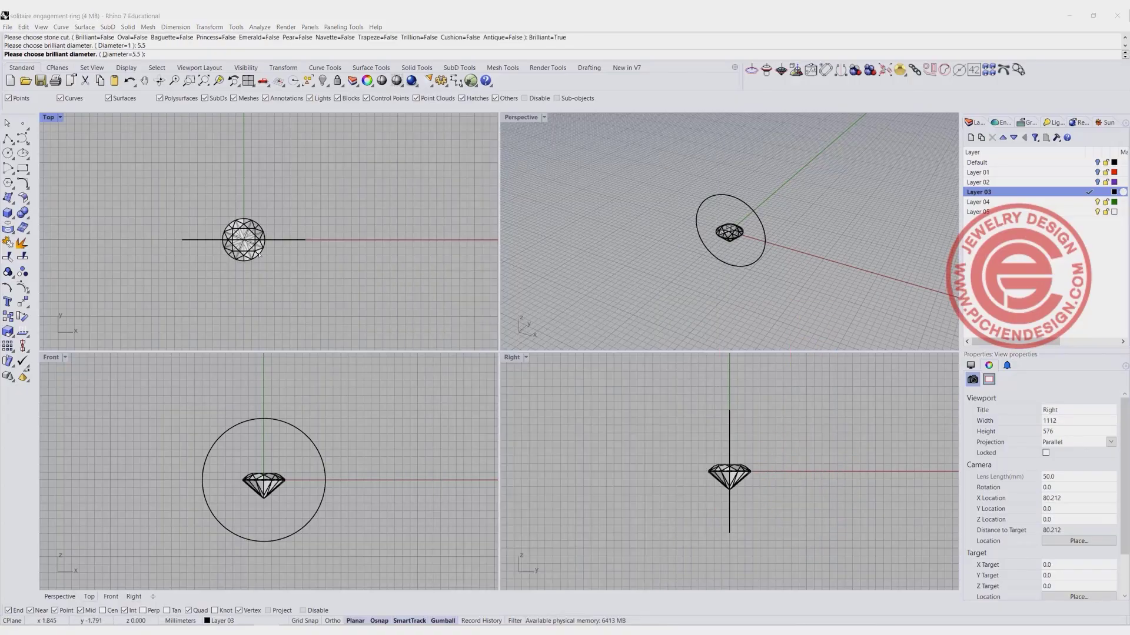
pyautogui.scroll(5, 248, 252)
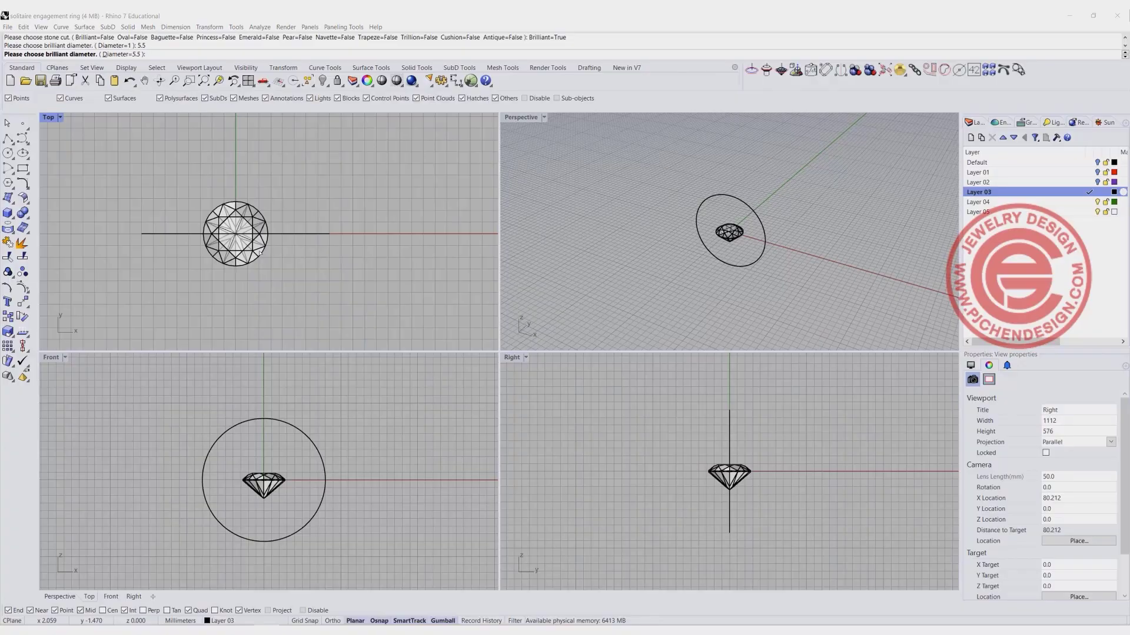
pyautogui.rightClick(248, 252)
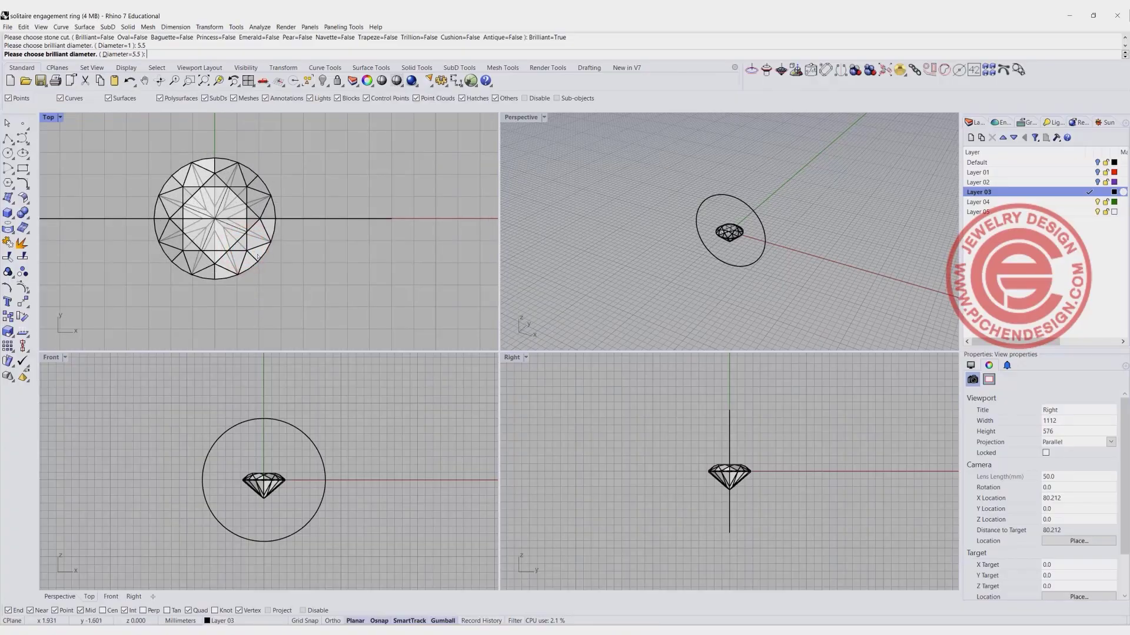
pyautogui.click(263, 255)
pyautogui.click(281, 299)
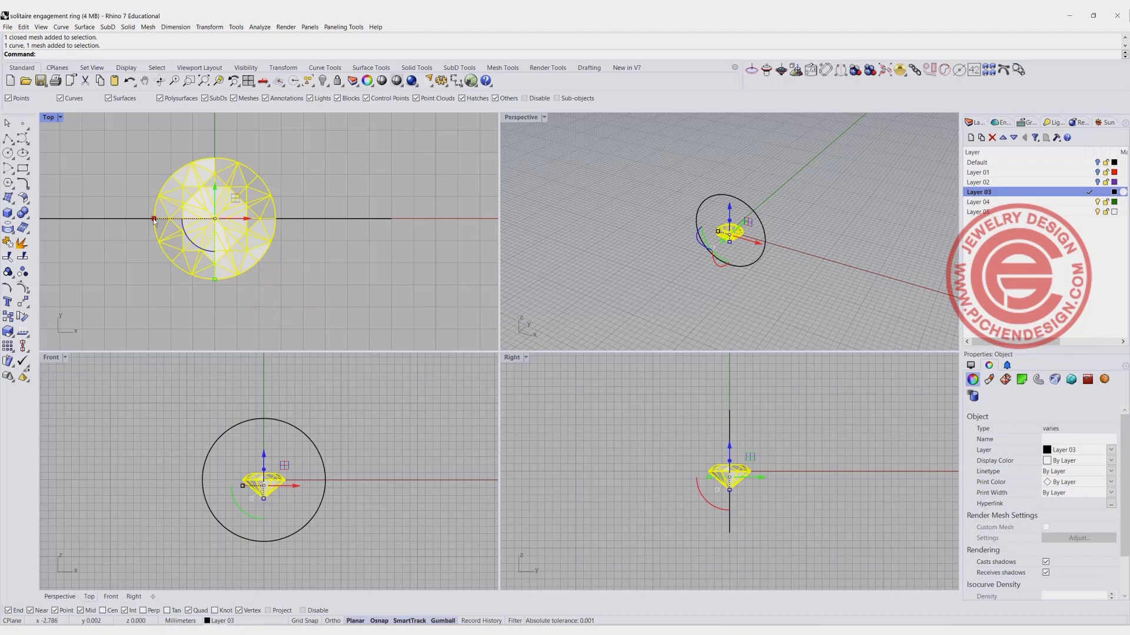
pyautogui.moveTo(154, 220); pyautogui.dragTo(141, 221)
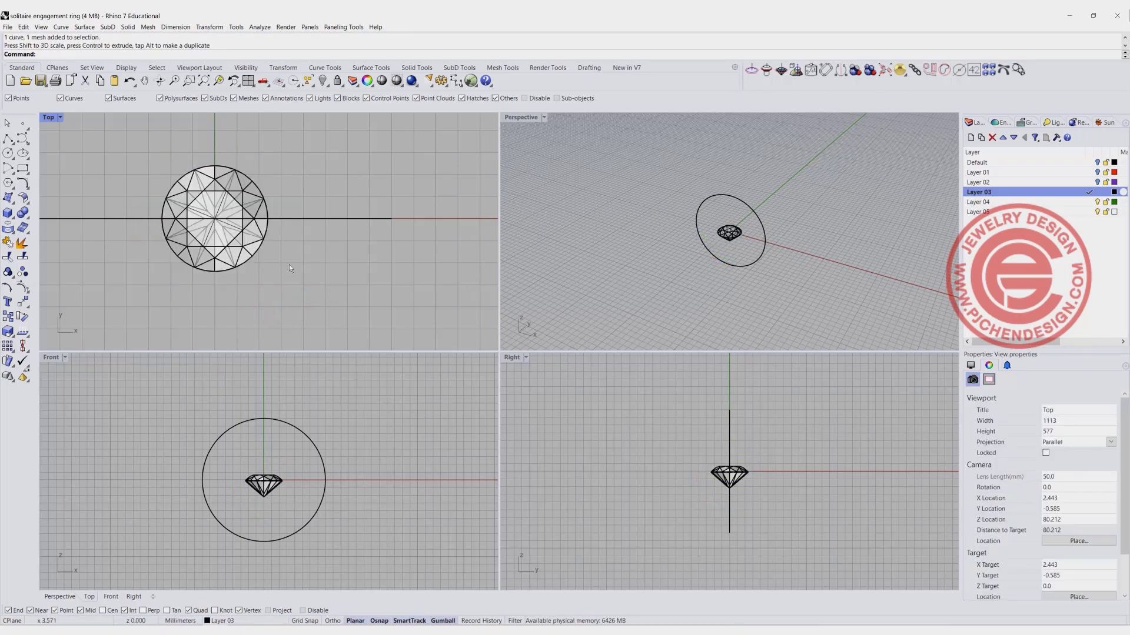
# Move the stone up above the ring circle in the front view and delete its leftover outline curve
pyautogui.scroll(-2, 288, 265)
pyautogui.moveTo(267, 256); pyautogui.dragTo(291, 259, button='right')
pyautogui.moveTo(289, 506); pyautogui.dragTo(230, 460)
pyautogui.moveTo(235, 459); pyautogui.dragTo(235, 492, button='right')
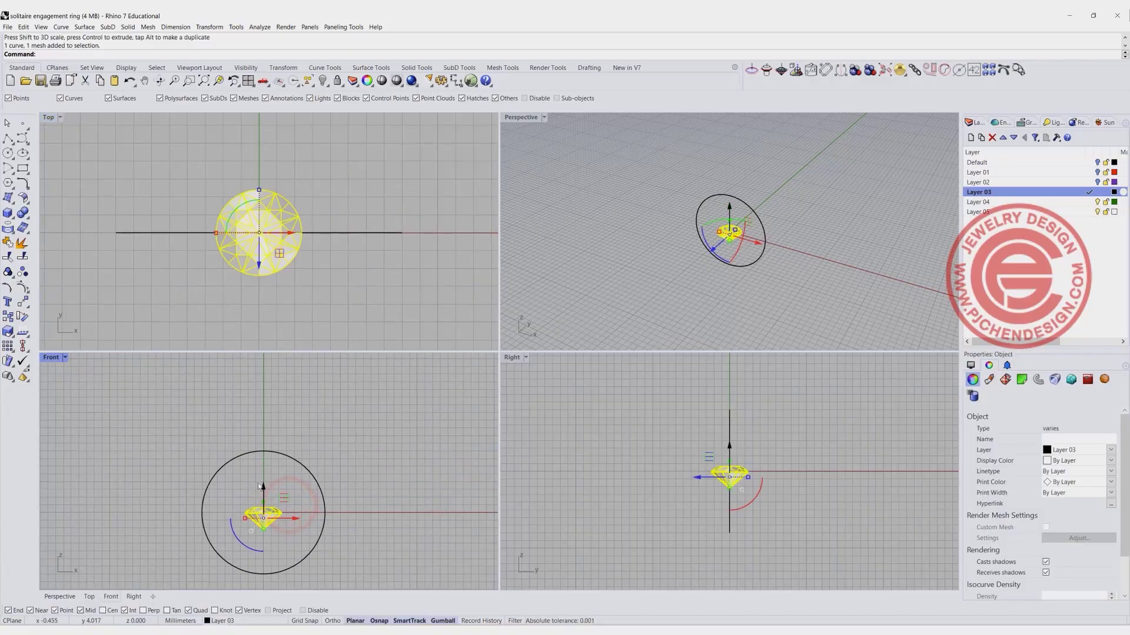
pyautogui.click(258, 478)
pyautogui.moveTo(293, 528); pyautogui.dragTo(263, 401)
pyautogui.click(362, 453)
pyautogui.press('Delete')
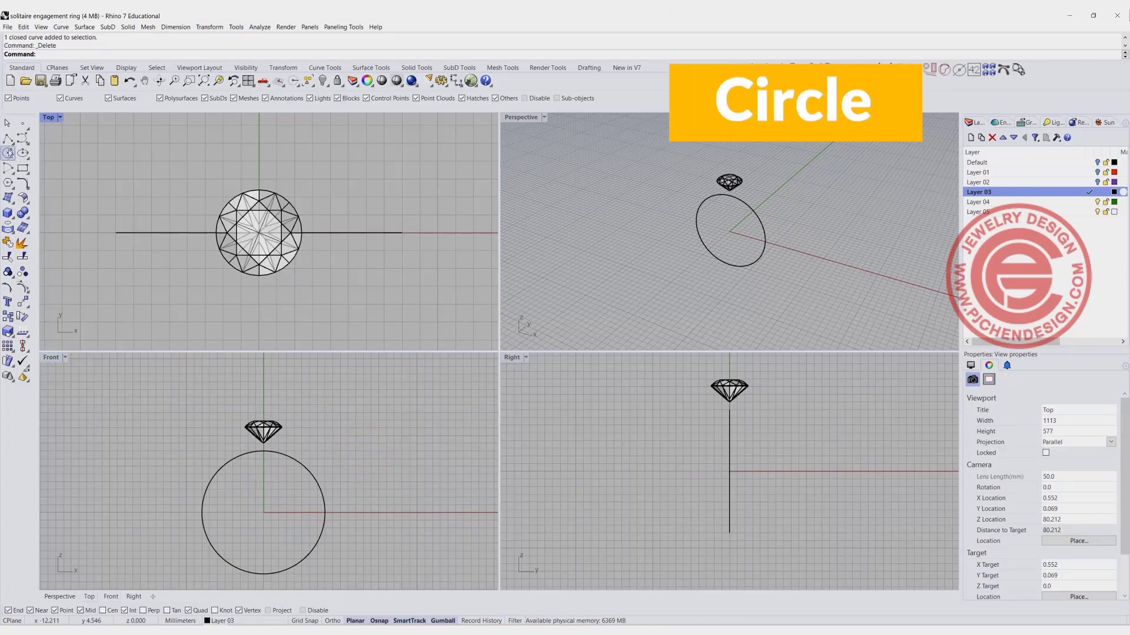
# With object snaps disabled, draw a circle centred on the origin in the top view, just inside the stone's girdle
pyautogui.click(8, 153)
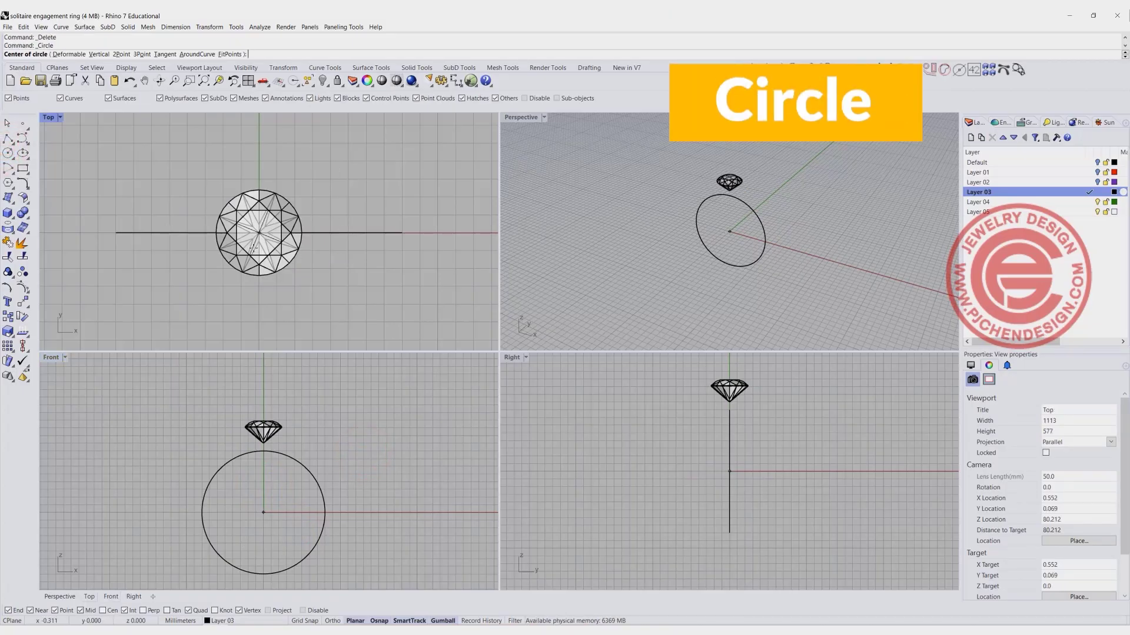
pyautogui.click(263, 512)
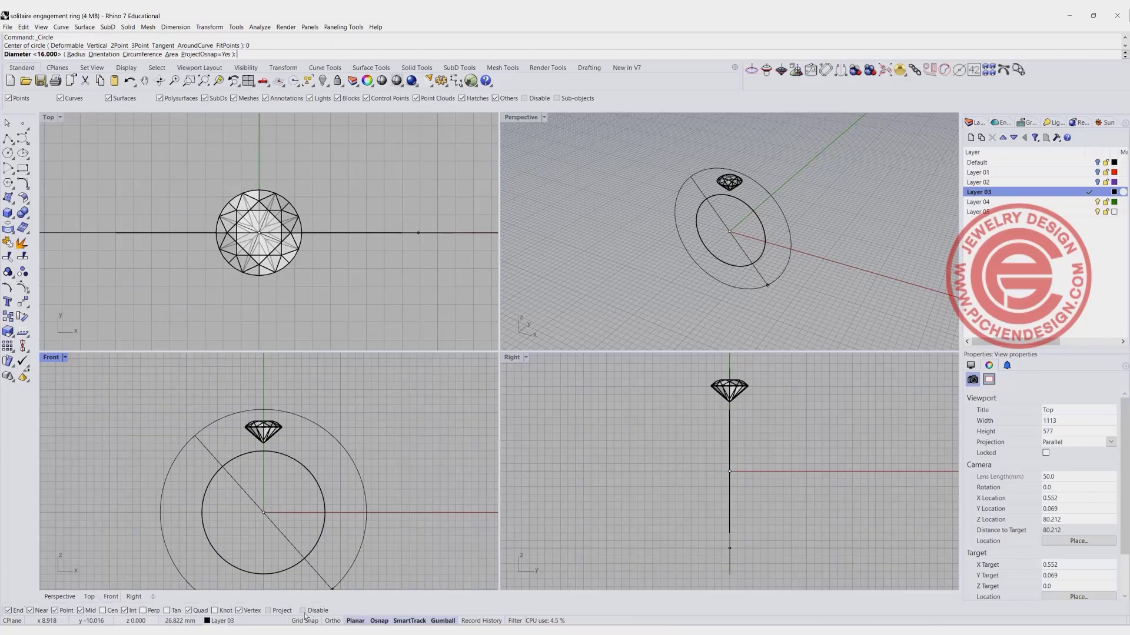
pyautogui.click(303, 611)
pyautogui.scroll(4, 294, 223)
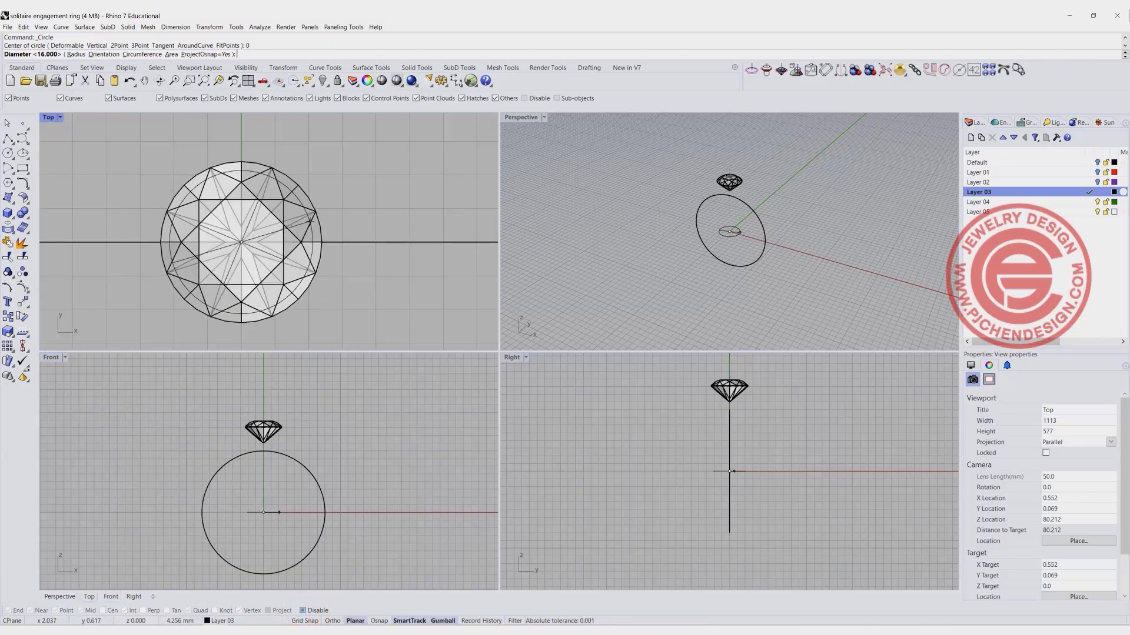
pyautogui.press('shift')
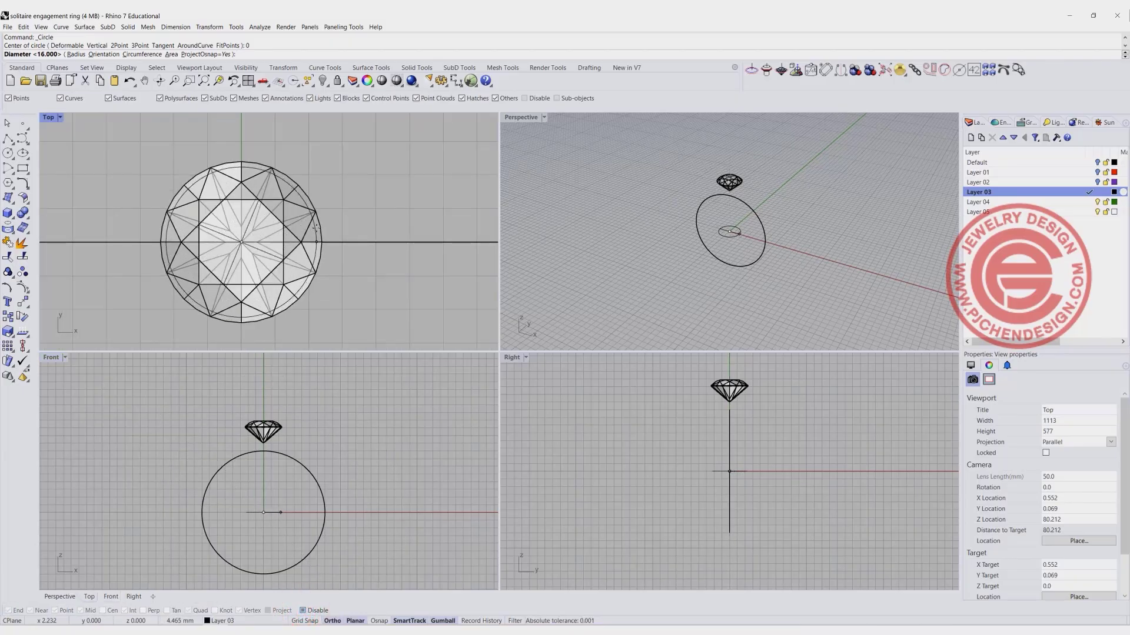
pyautogui.click(318, 228)
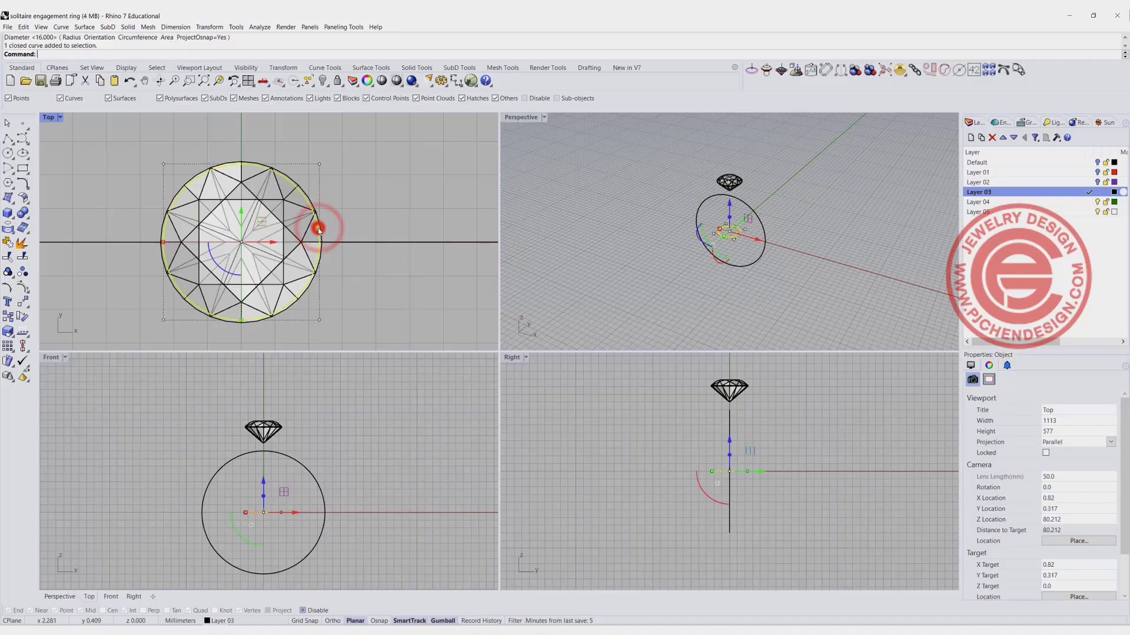
# Offset the girdle-sized circle inward by 0.8 mm
pyautogui.click(24, 186)
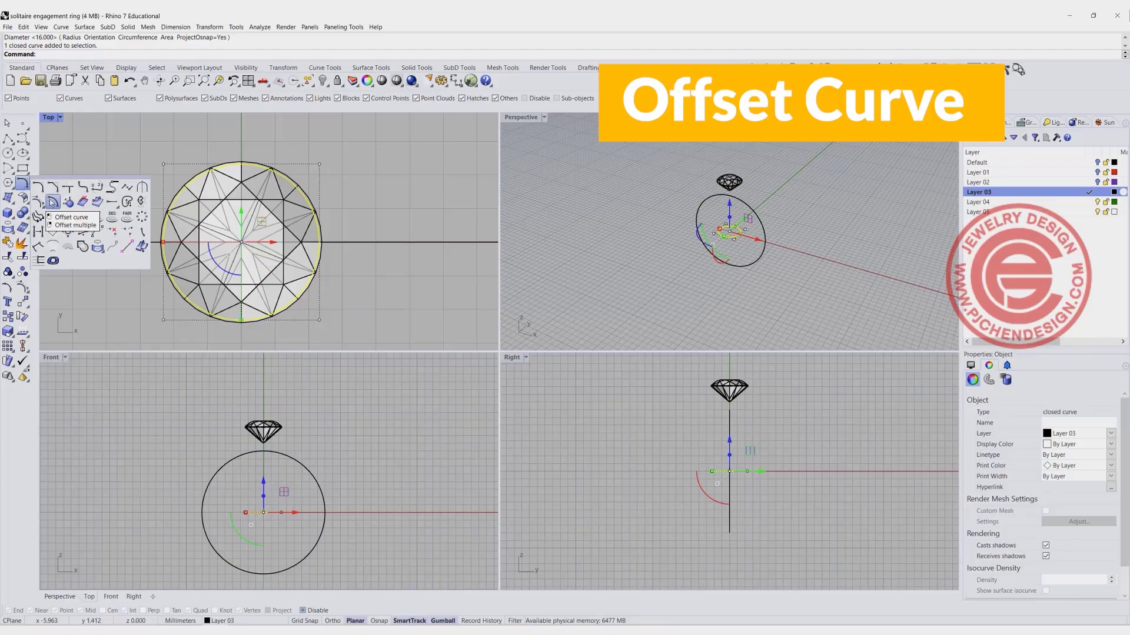
pyautogui.click(53, 202)
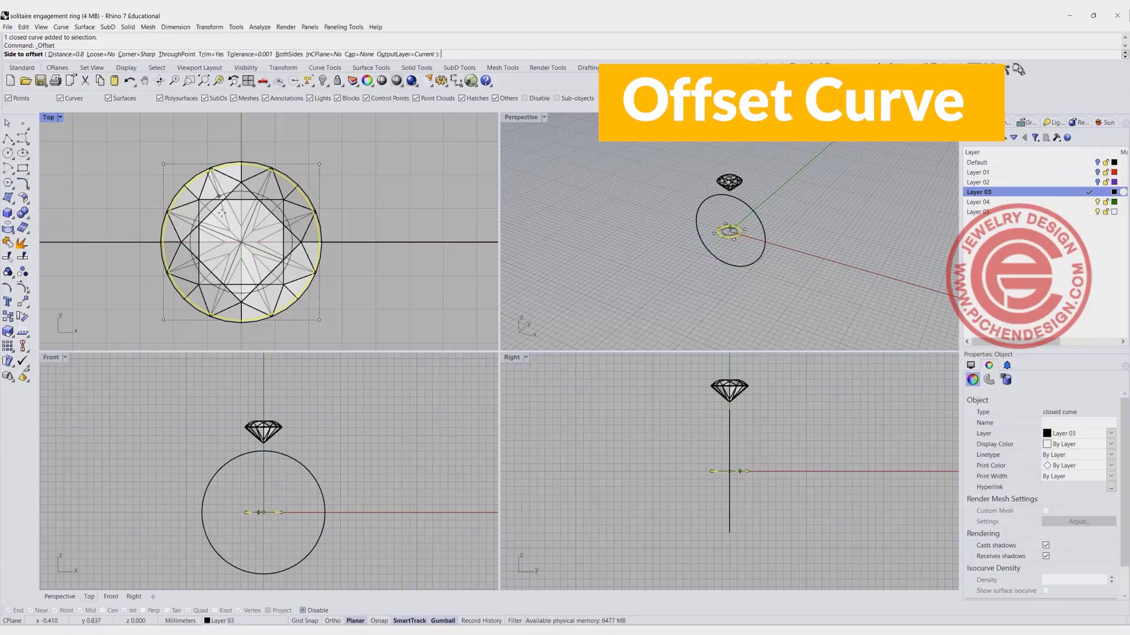
pyautogui.click(209, 205)
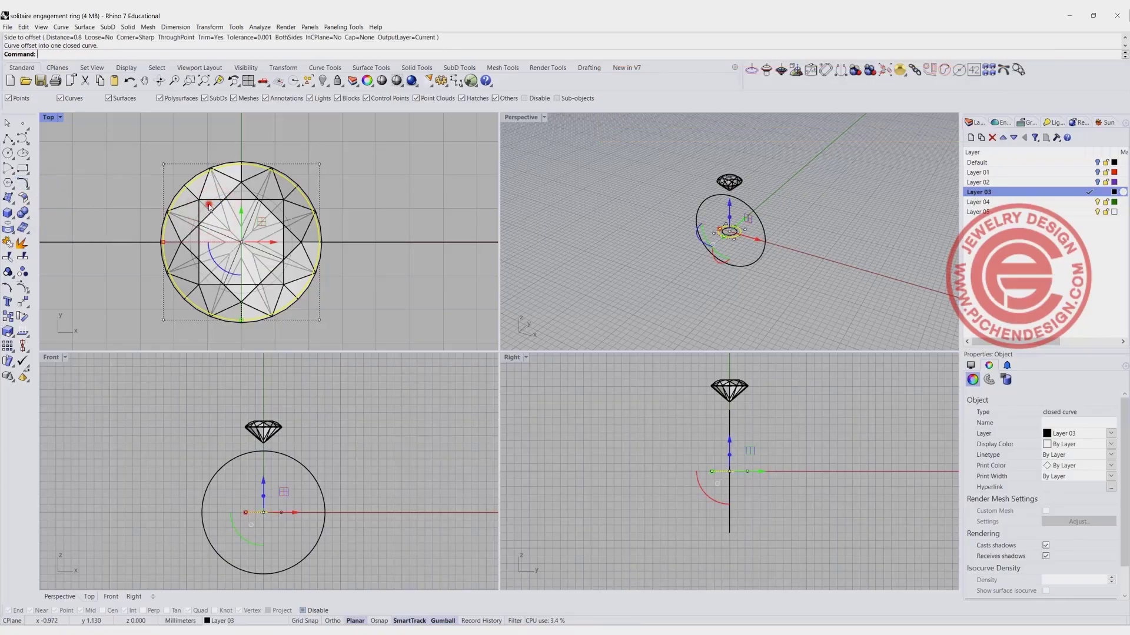
# Extrude the two concentric circles straight up together into a short solid band
pyautogui.keyDown('shift'); pyautogui.click(209, 206); pyautogui.keyUp('shift')
pyautogui.scroll(4, 251, 509)
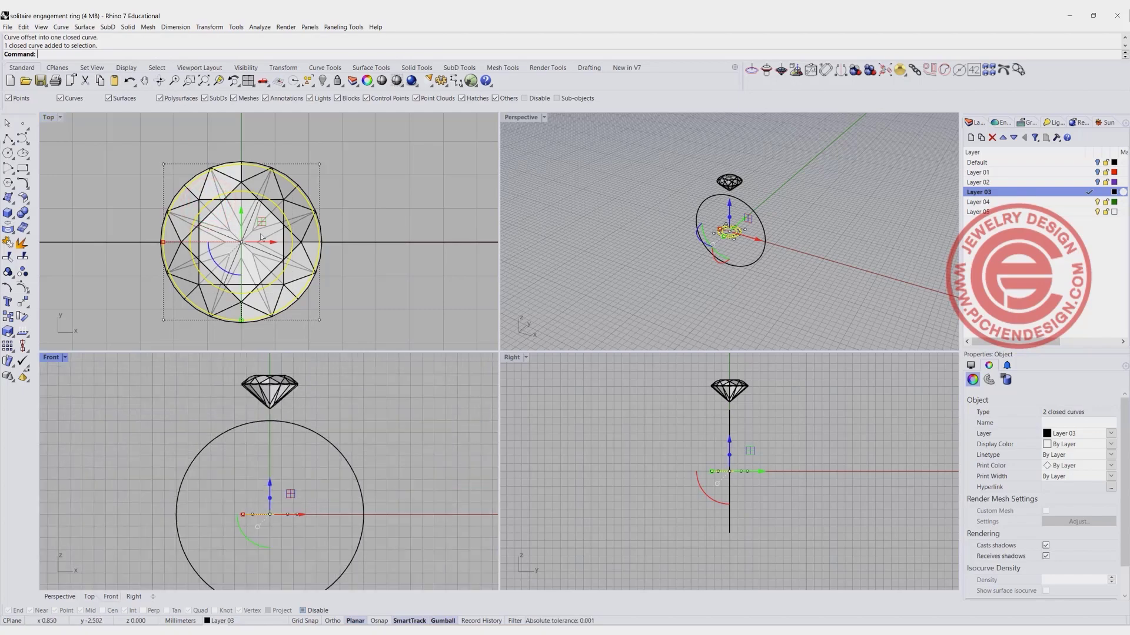
pyautogui.click(128, 27)
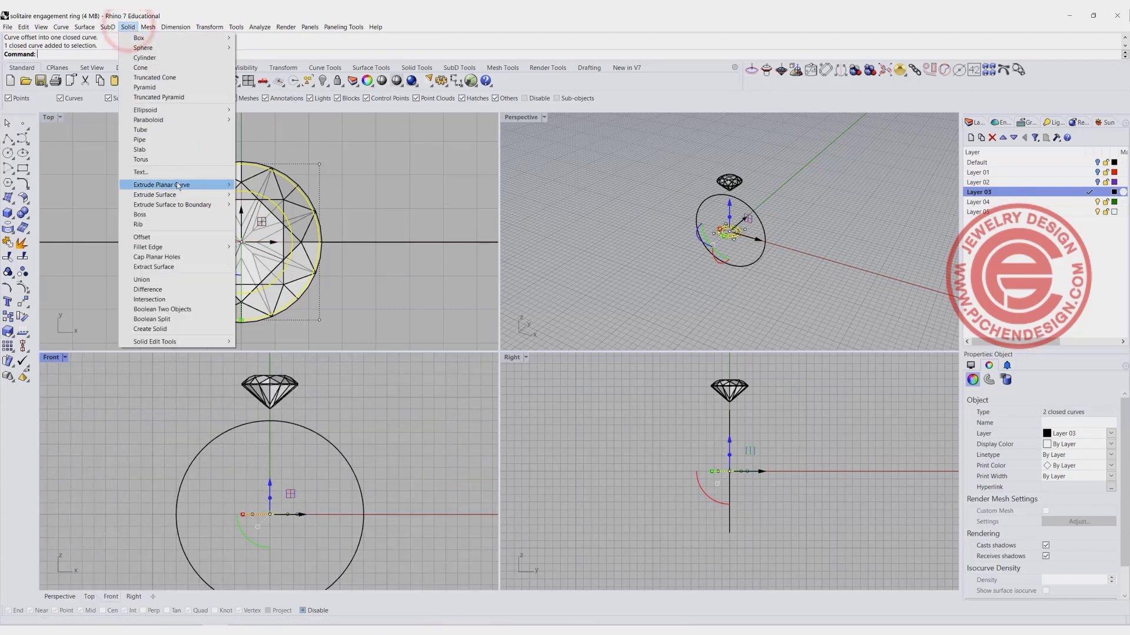
pyautogui.moveTo(194, 185)
pyautogui.click(257, 187)
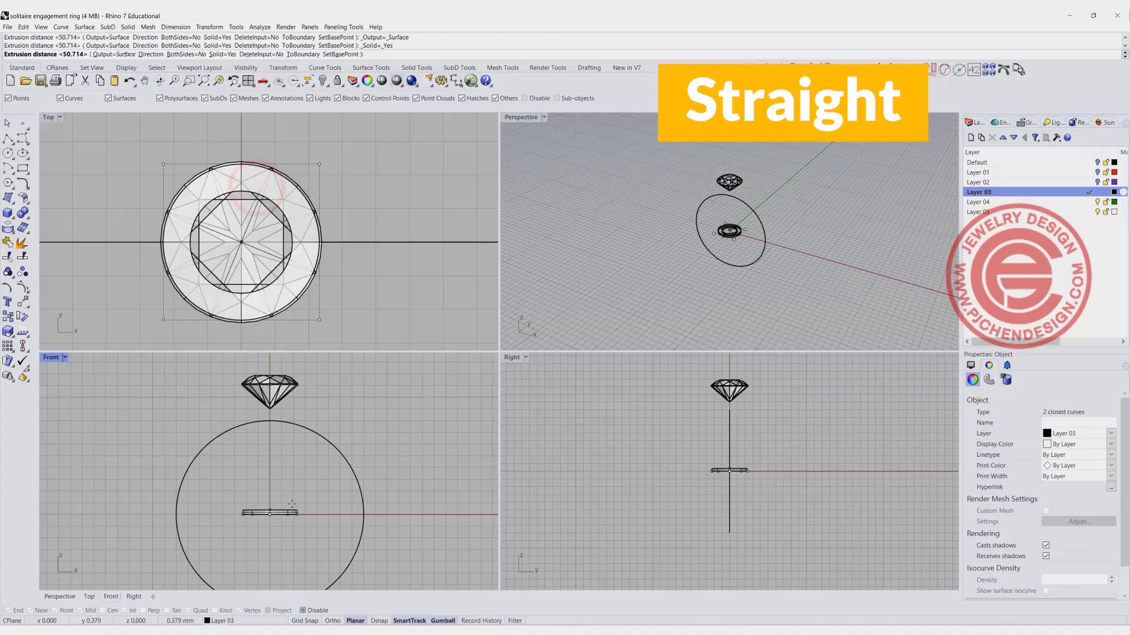
pyautogui.click(311, 494)
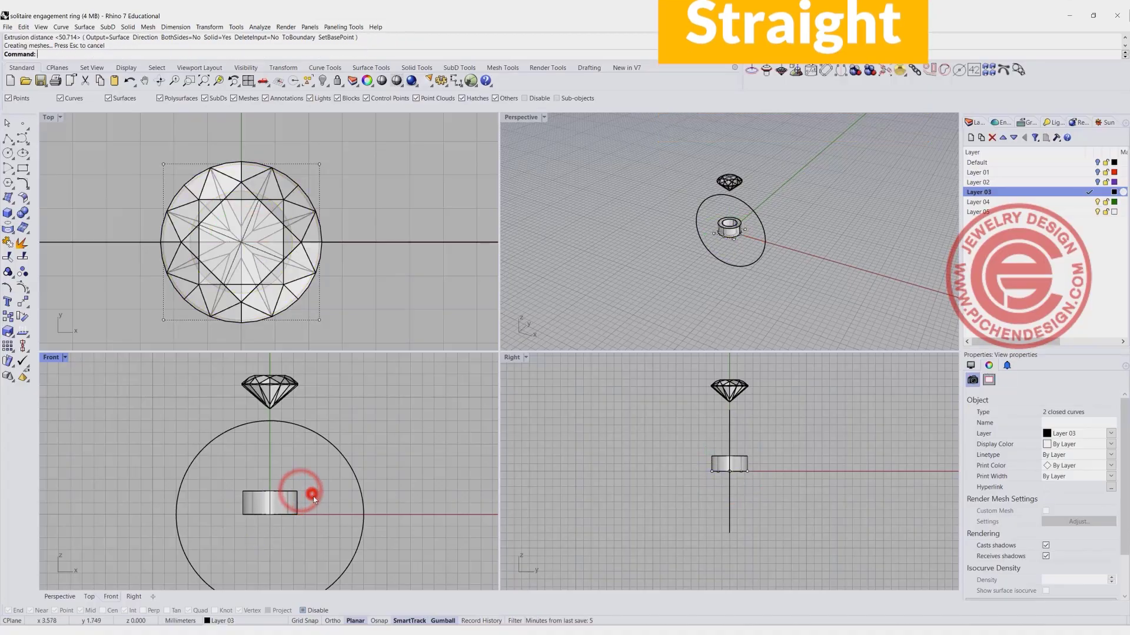
# Move the extruded band and its two circles straight up so they sit around the stone's pavilion, above the ring circle
pyautogui.moveTo(270, 471); pyautogui.dragTo(270, 366)
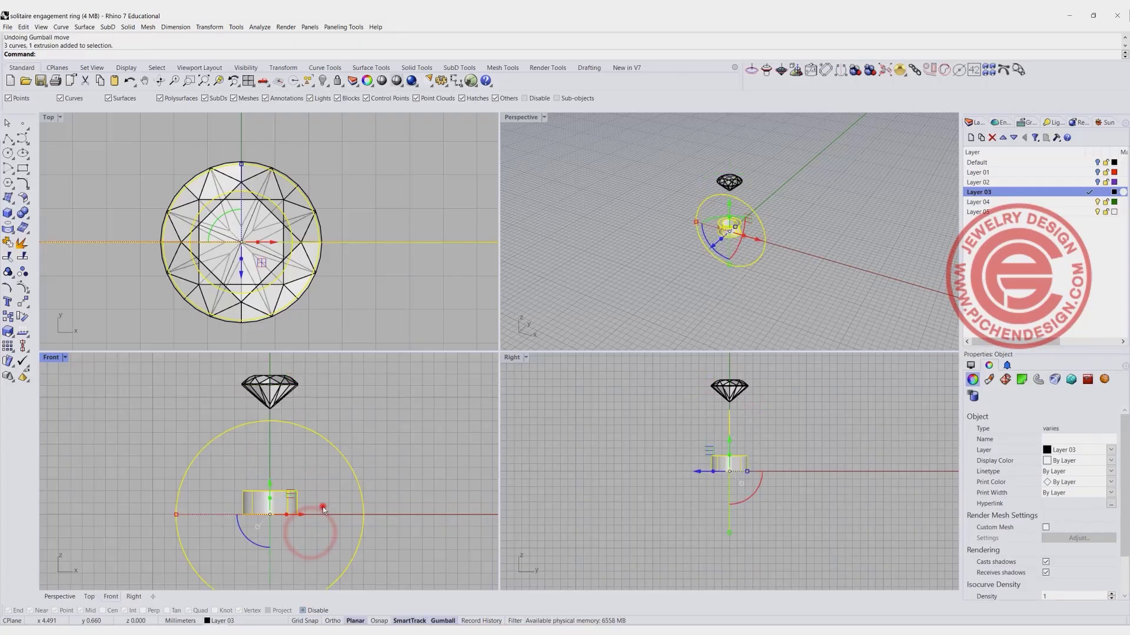
pyautogui.click(323, 507)
pyautogui.moveTo(312, 524); pyautogui.dragTo(301, 371)
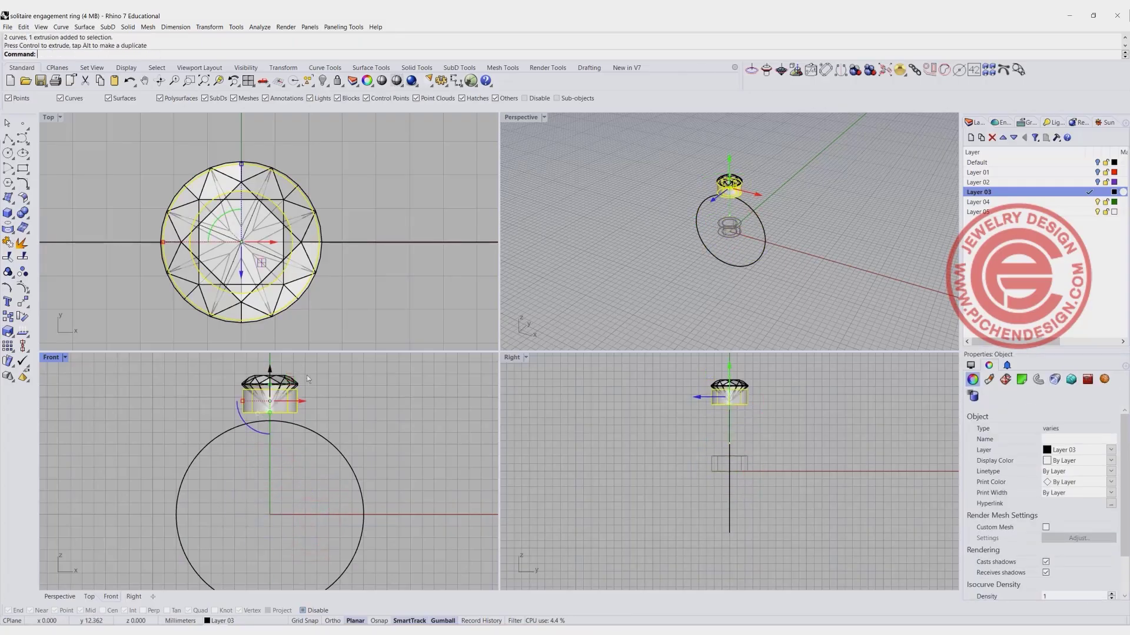
pyautogui.click(368, 406)
# Scale the band's bottom face inward uniformly so the band tapers slightly toward the finger circle
pyautogui.moveTo(688, 276); pyautogui.dragTo(733, 186, button='right')
pyautogui.scroll(20, 736, 189)
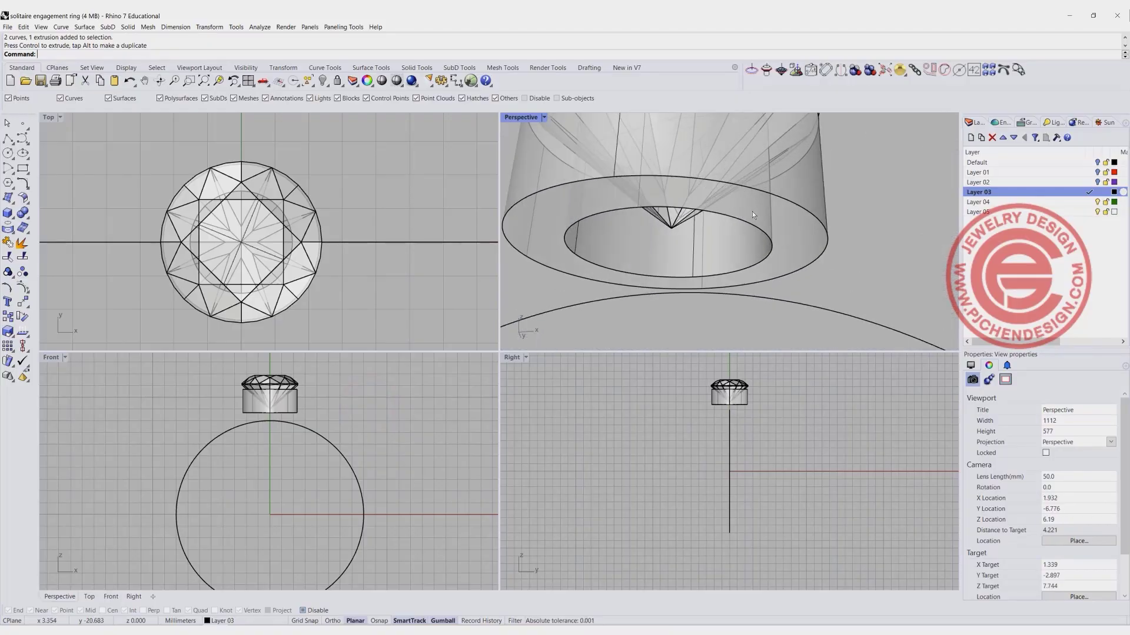
pyautogui.hotkey('ctrl', 'shift')
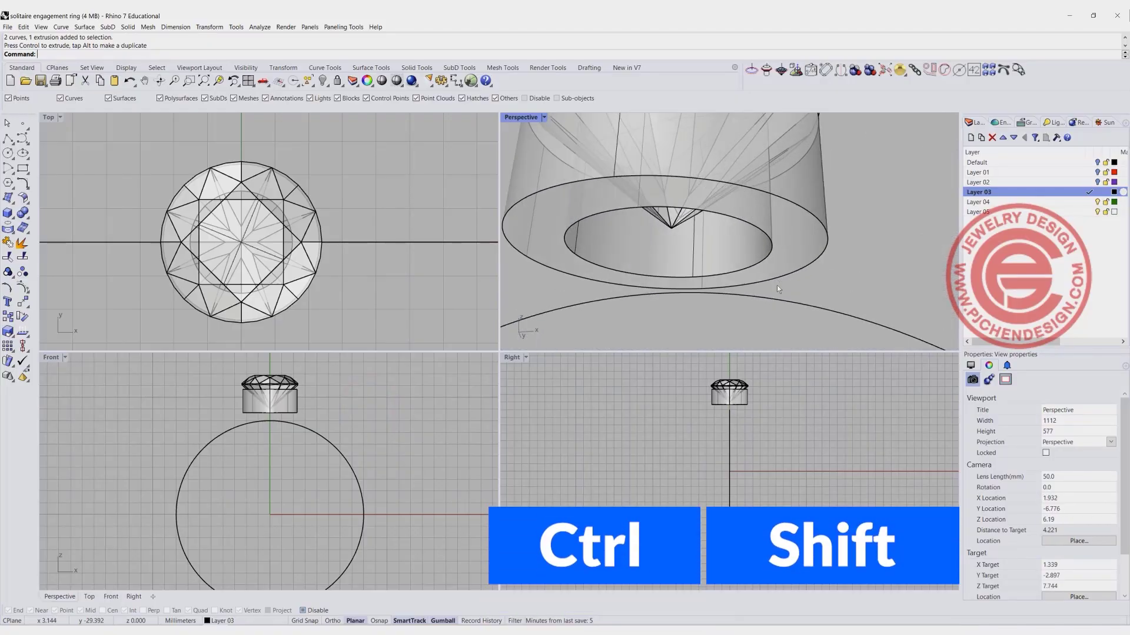
pyautogui.keyDown('ctrl'); pyautogui.keyDown('shift'); pyautogui.click(789, 235); pyautogui.keyUp('shift'); pyautogui.keyUp('ctrl')
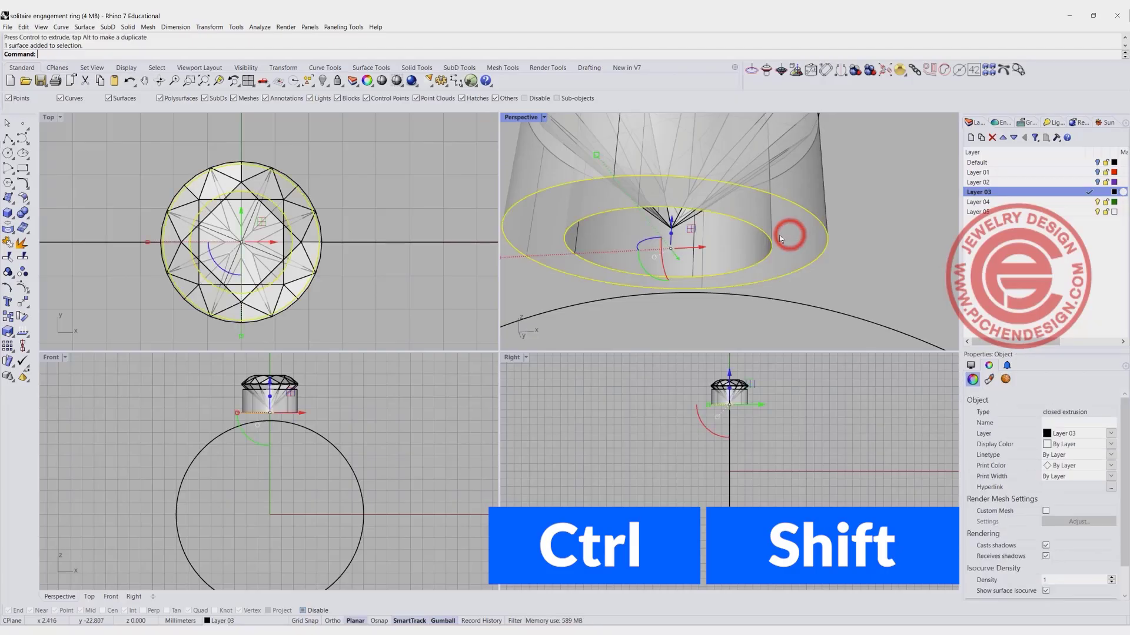
pyautogui.scroll(8, 247, 427)
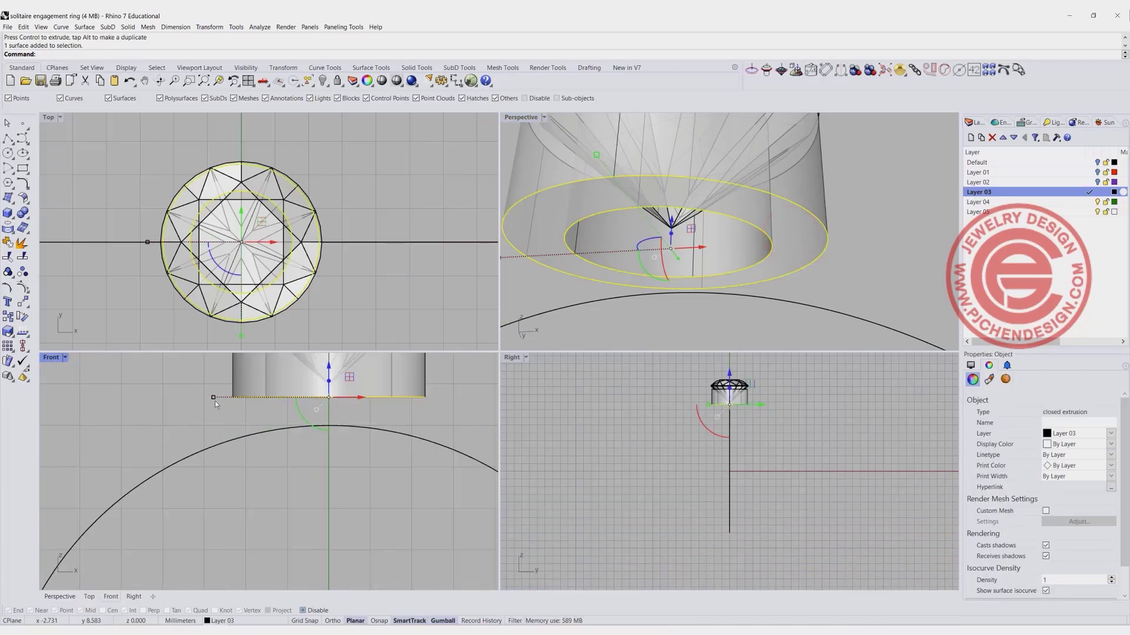
pyautogui.keyDown('shift'); pyautogui.moveTo(213, 398); pyautogui.dragTo(220, 397); pyautogui.keyUp('shift')
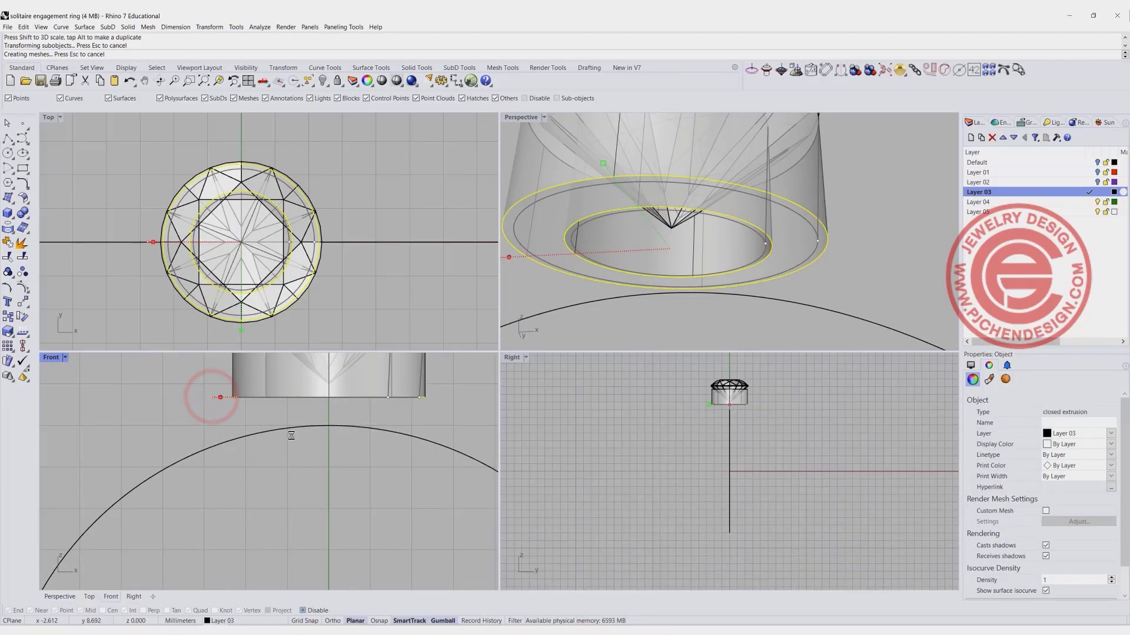
pyautogui.click(458, 417)
# Draw a slightly slanted straight polyline in the front view beside the stone, from above its girdle to below the band
pyautogui.scroll(-4, 447, 337)
pyautogui.moveTo(445, 394); pyautogui.dragTo(370, 479, button='right')
pyautogui.scroll(-4, 370, 478)
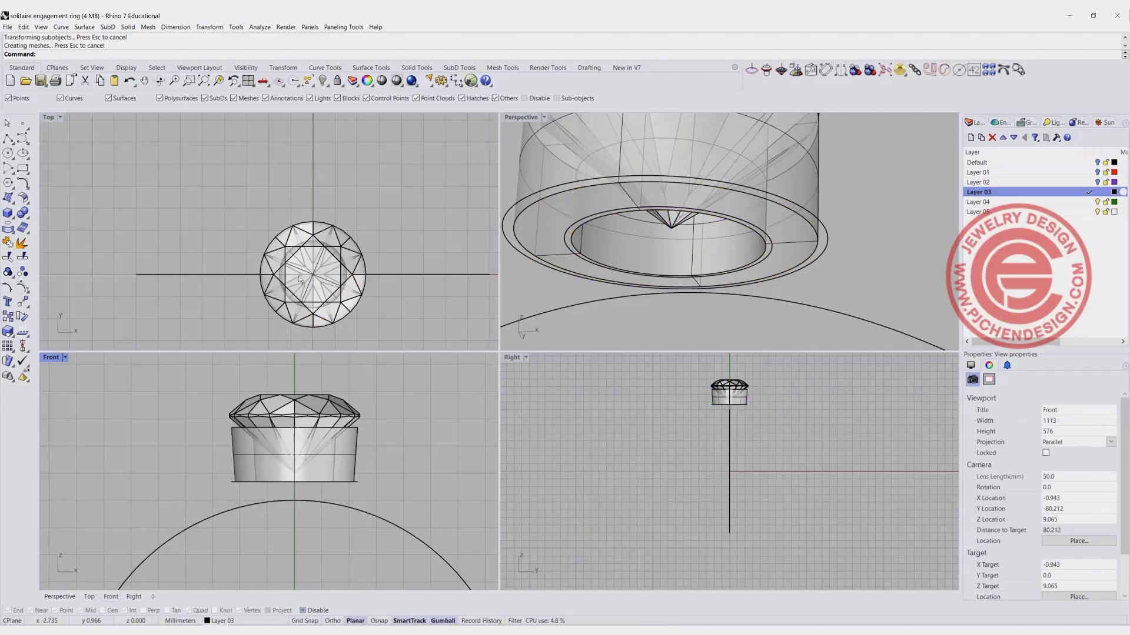
pyautogui.moveTo(313, 275); pyautogui.dragTo(280, 252, button='right')
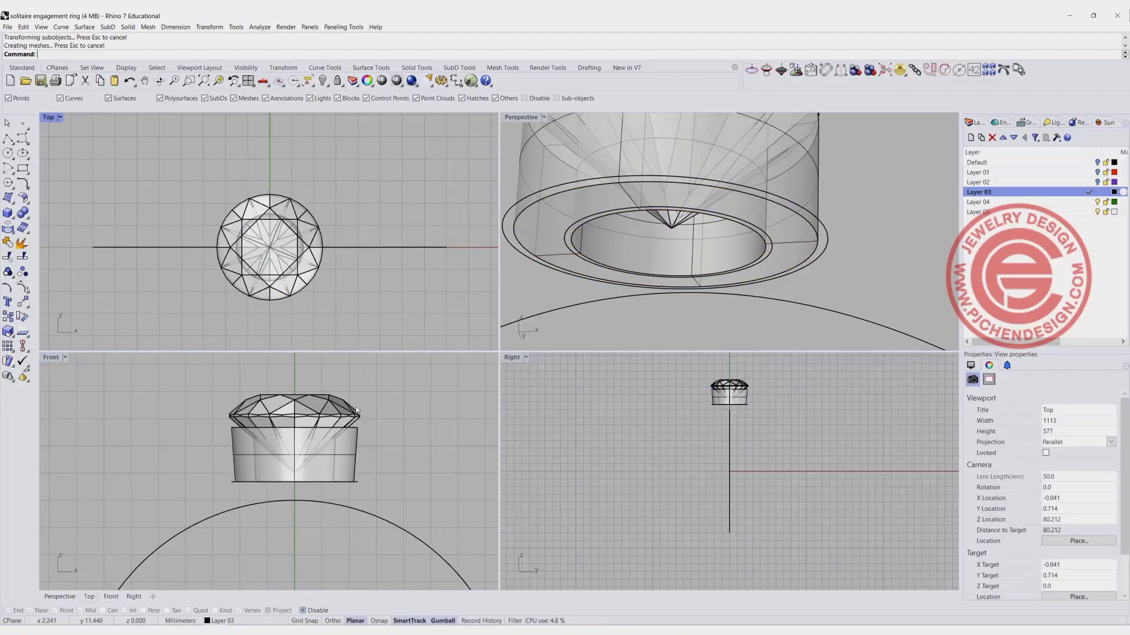
pyautogui.click(6, 138)
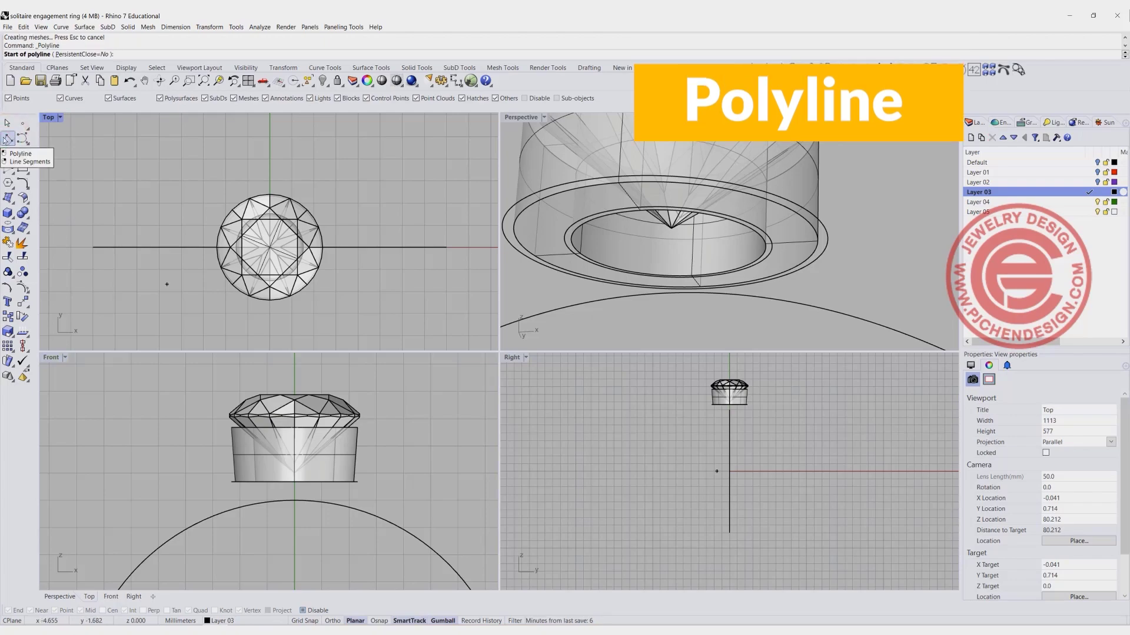
pyautogui.click(369, 388)
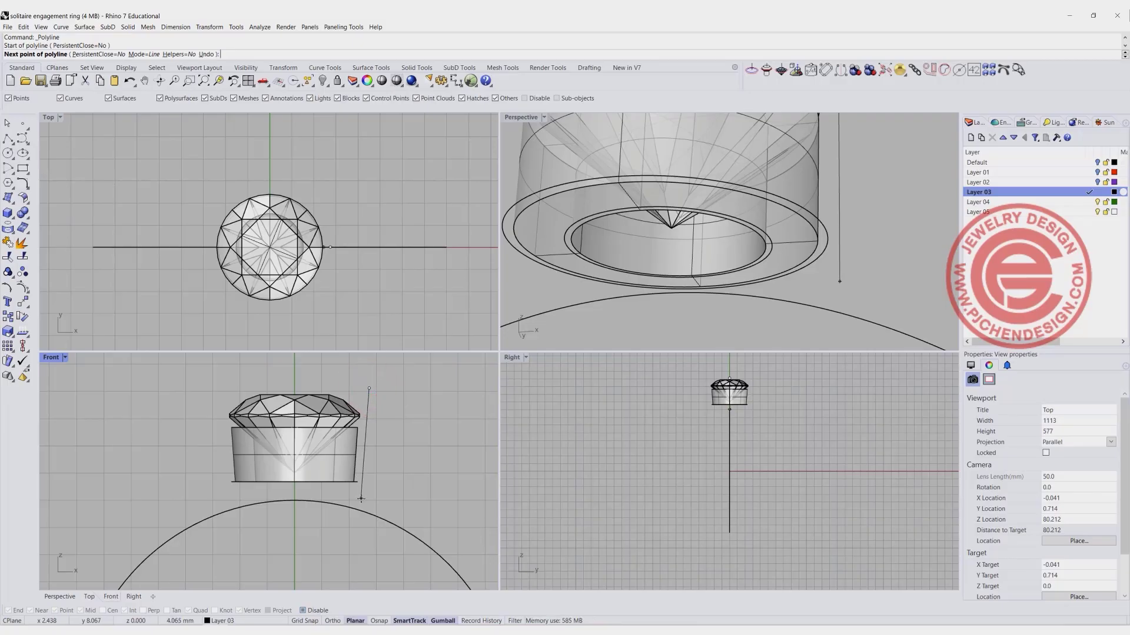
pyautogui.click(361, 497)
pyautogui.press('Return')
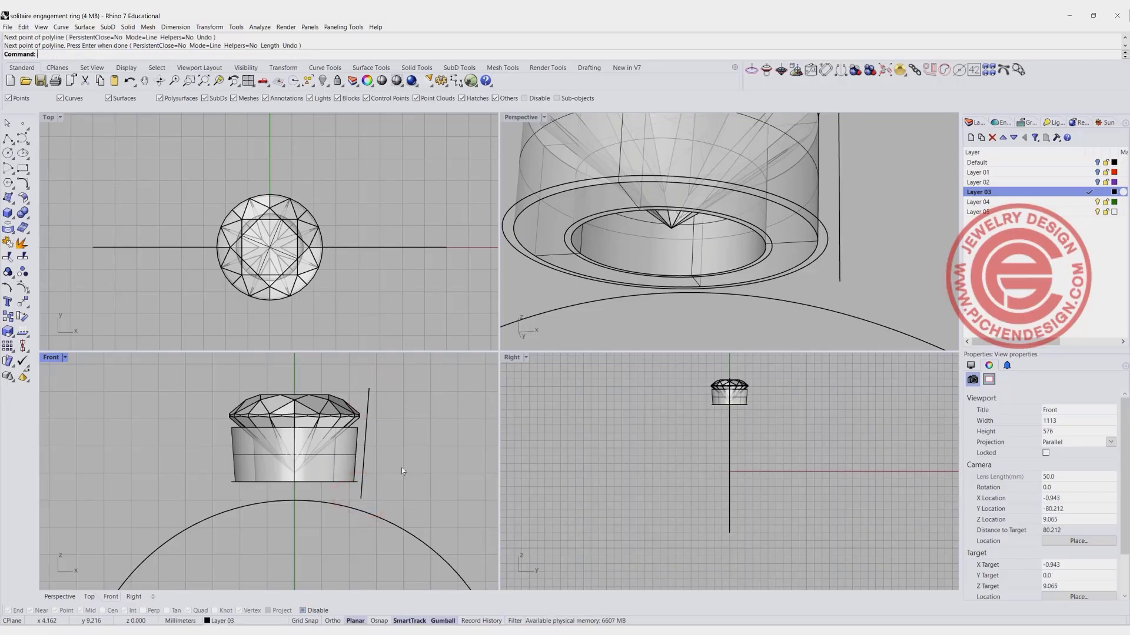
# Turn the slanted line into a round-capped pipe prong with a 0.5 mm radius along its whole length
pyautogui.click(368, 394)
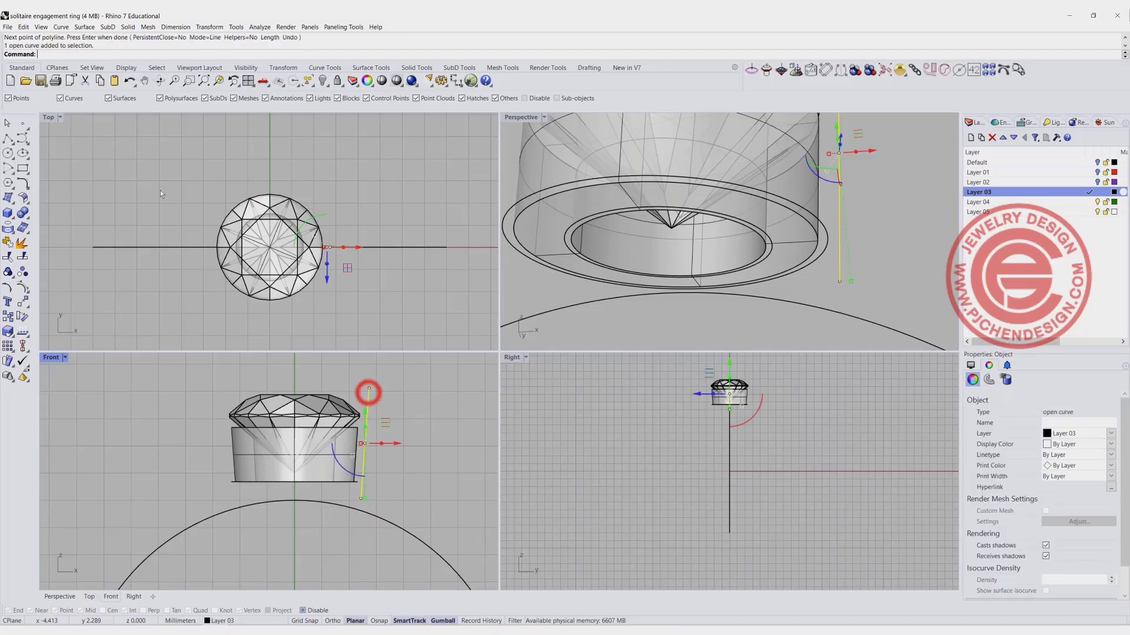
pyautogui.click(22, 211)
pyautogui.click(8, 213)
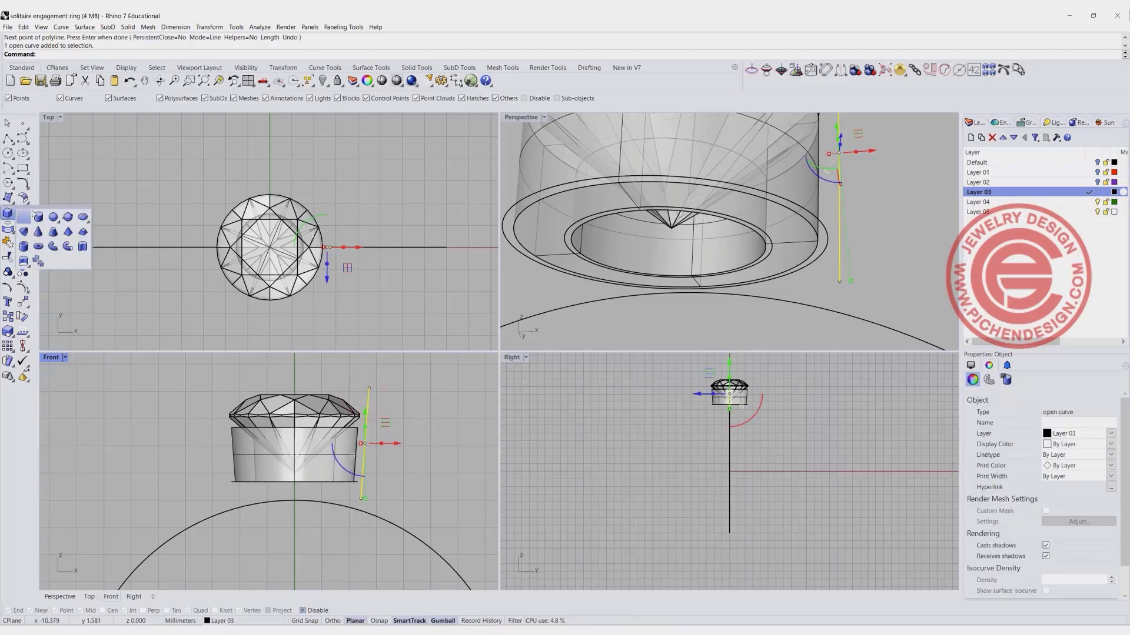
pyautogui.click(68, 248)
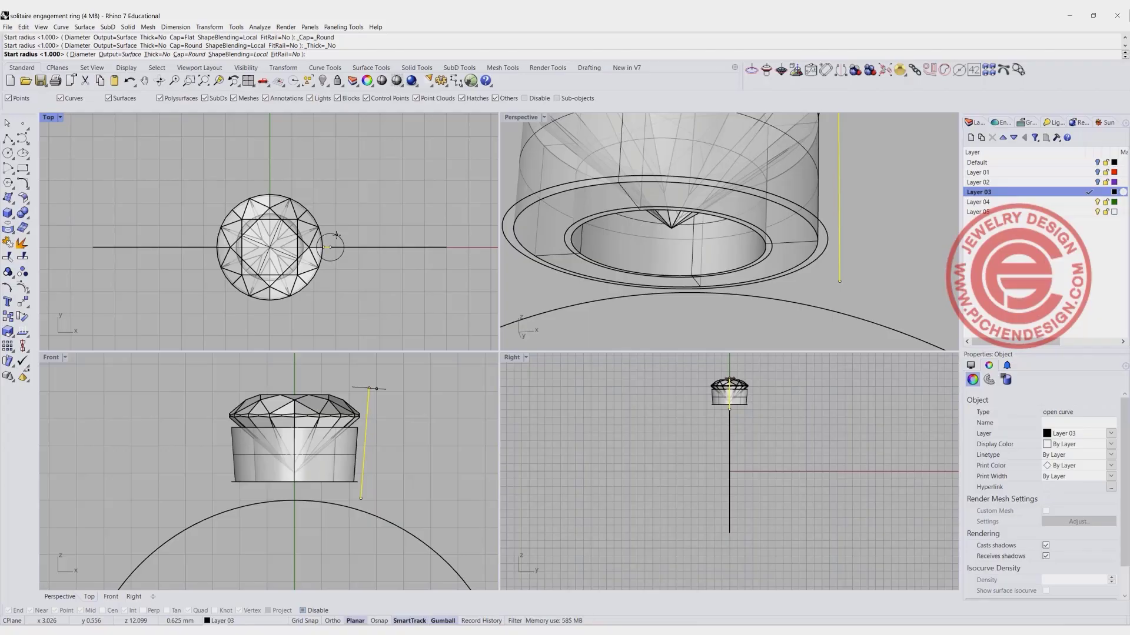
pyautogui.write('.5')
pyautogui.press('Return')
pyautogui.press('Return')
pyautogui.press('Return')
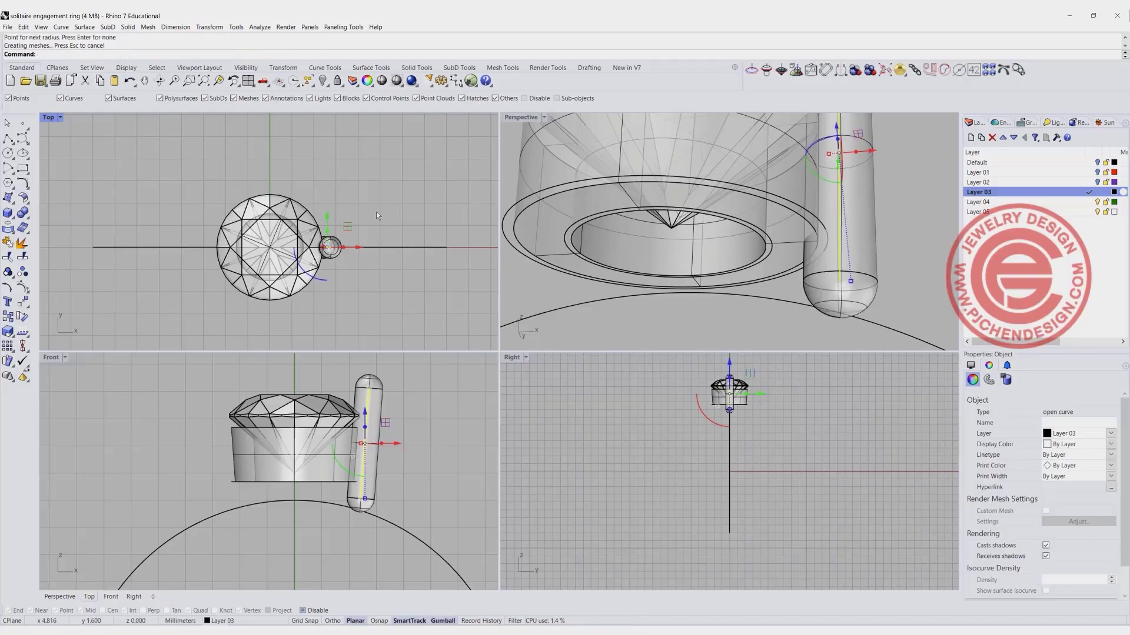
# Try to move the prong inward so it overlaps the edge of the stone
pyautogui.scroll(6, 376, 212)
pyautogui.click(328, 229)
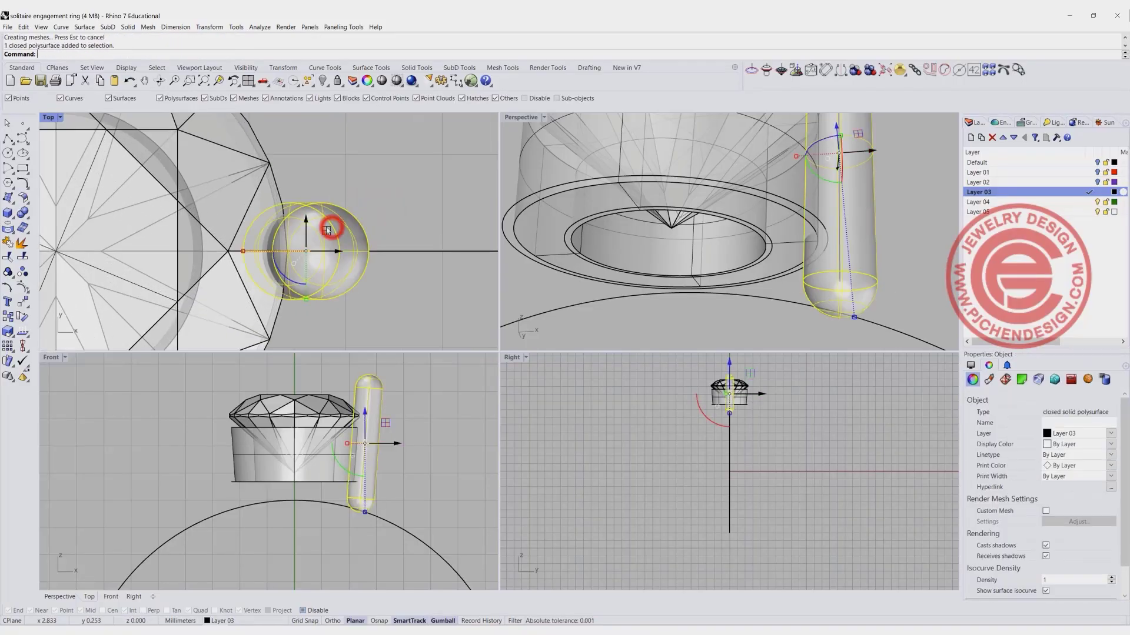
pyautogui.moveTo(343, 254); pyautogui.dragTo(281, 275)
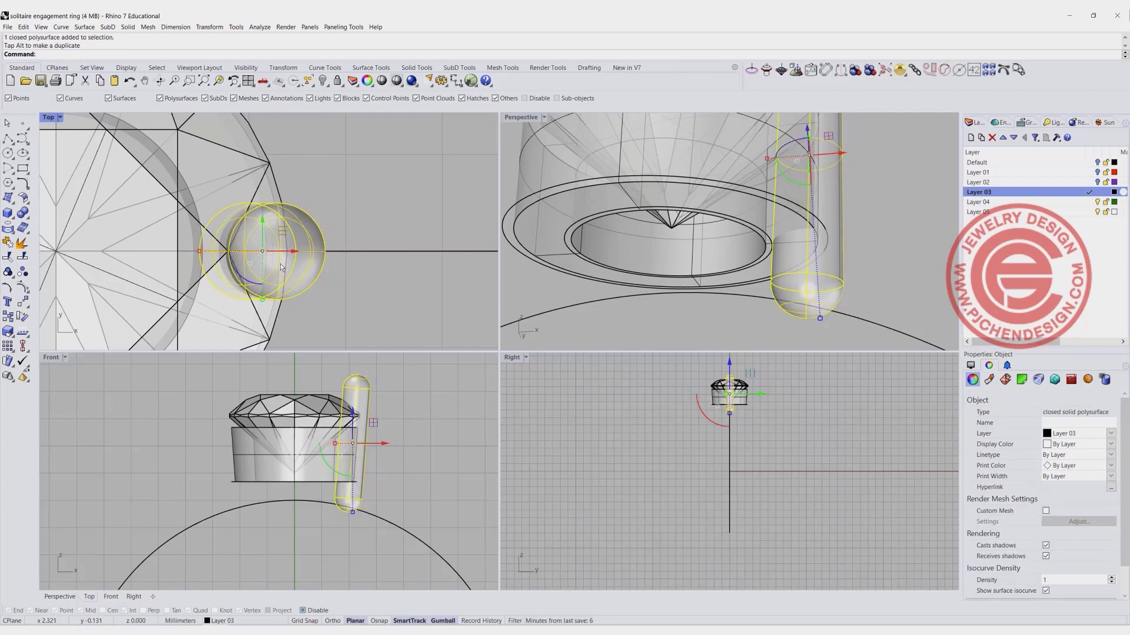
pyautogui.hotkey('ctrl', 'z')
pyautogui.click(428, 237)
pyautogui.scroll(-4, 353, 200)
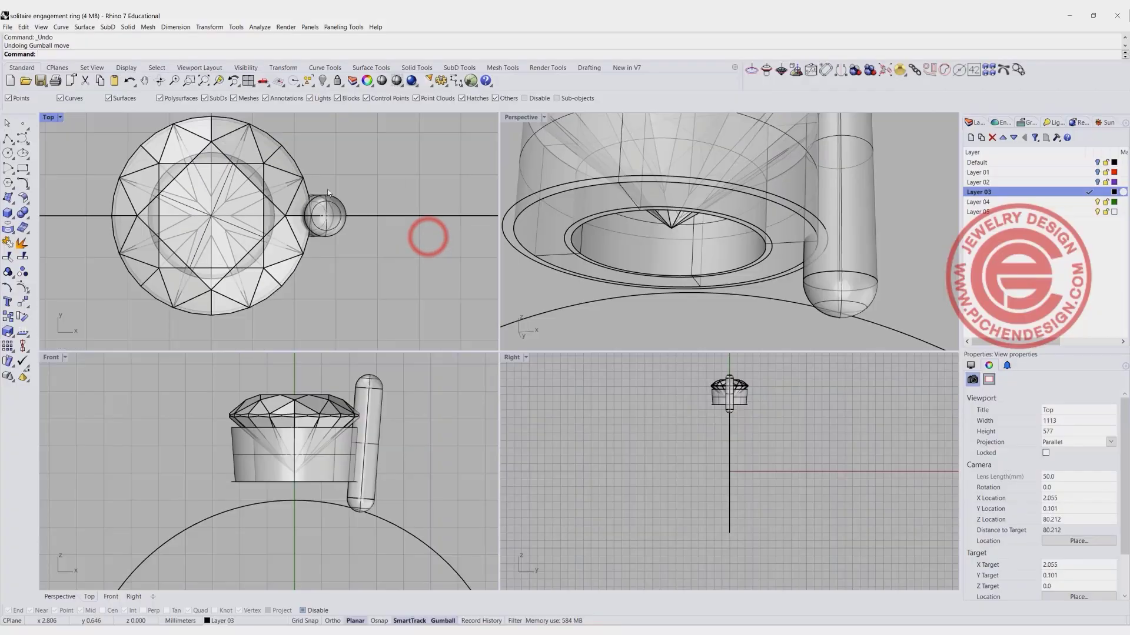
# Polar array the prong around the origin to make 6 items over 360 degrees
pyautogui.scroll(-2, 327, 189)
pyautogui.click(328, 189)
pyautogui.moveTo(146, 158); pyautogui.dragTo(148, 199, button='right')
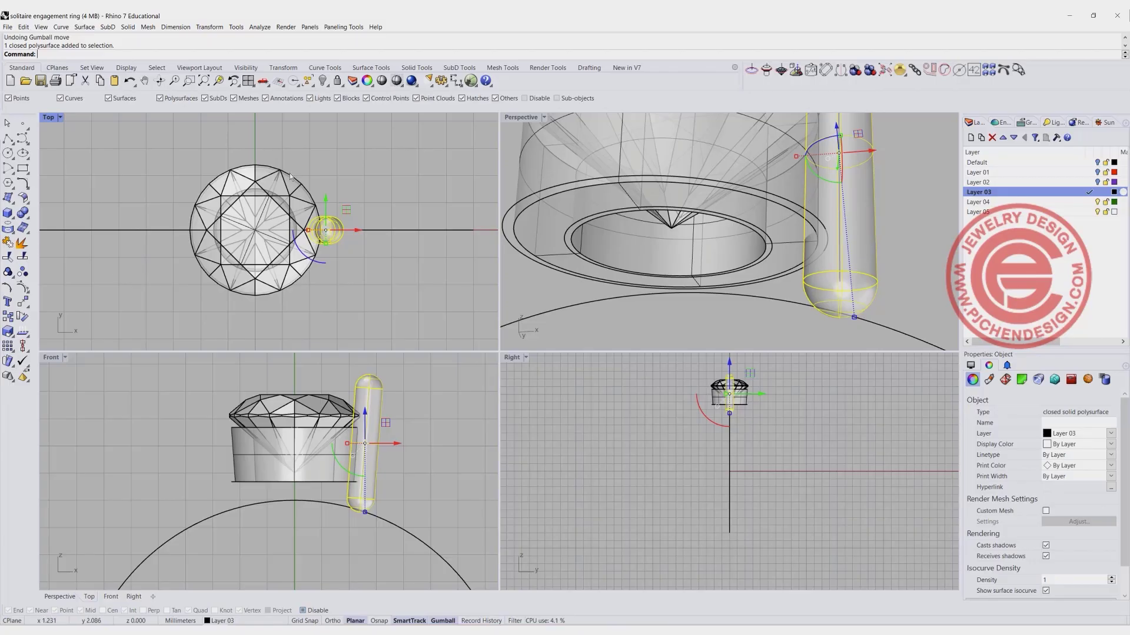
pyautogui.click(8, 346)
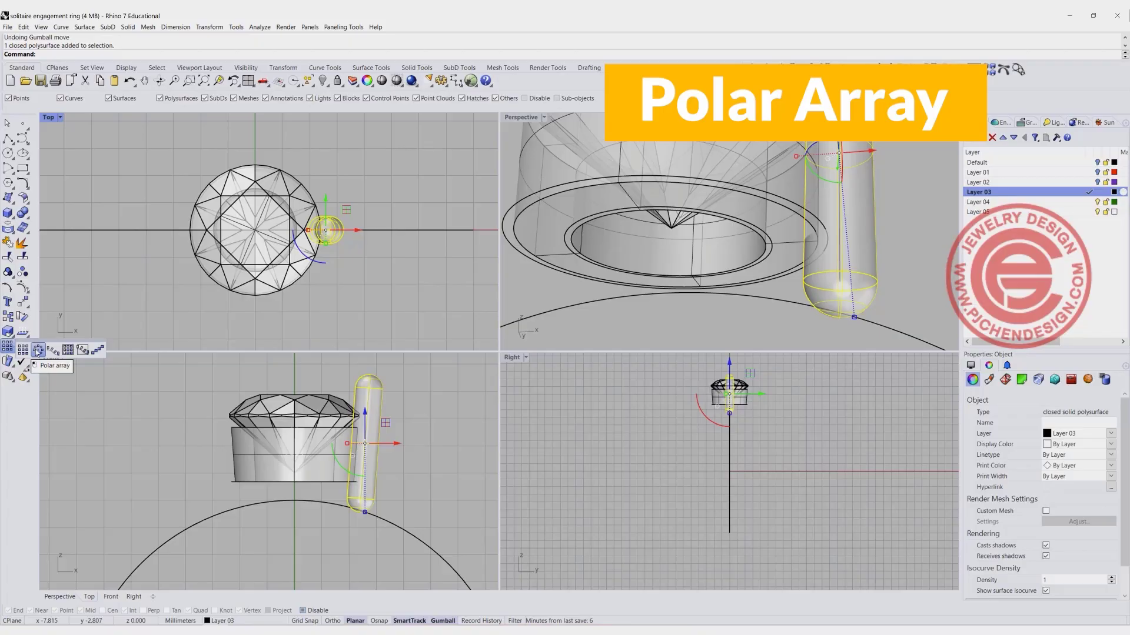
pyautogui.click(36, 350)
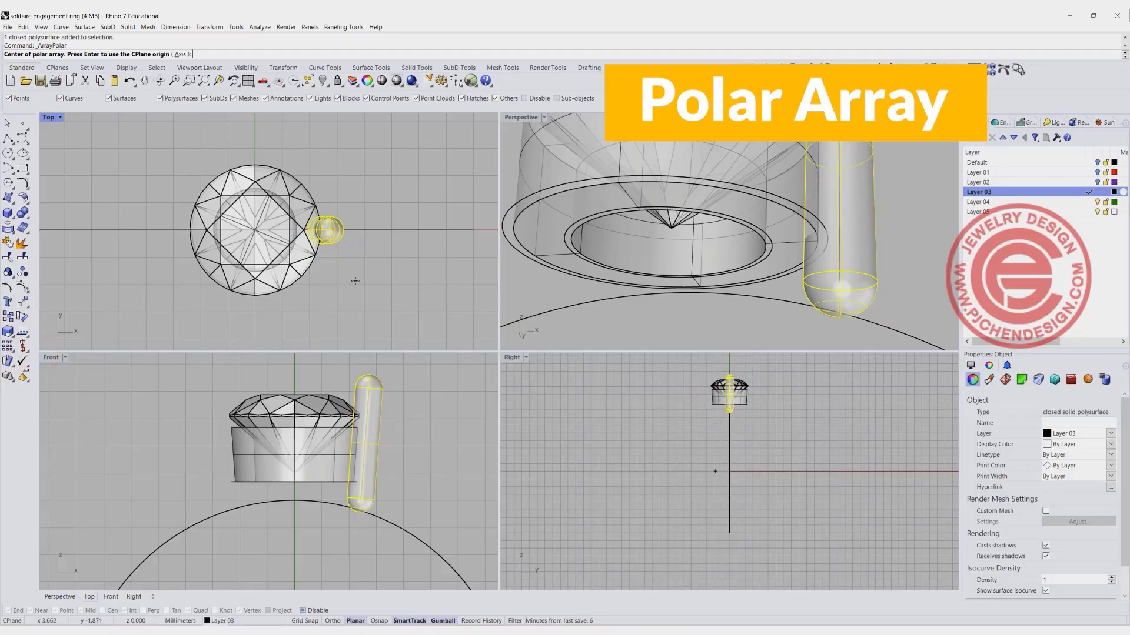
pyautogui.write('0')
pyautogui.press('Return')
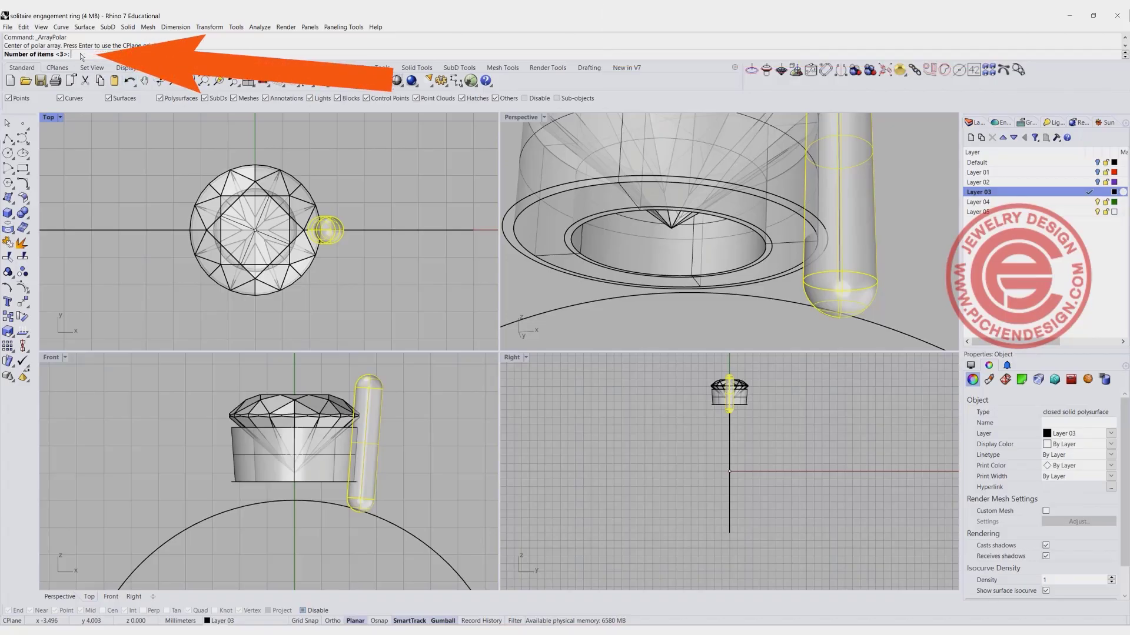
pyautogui.write('6')
pyautogui.press('Return')
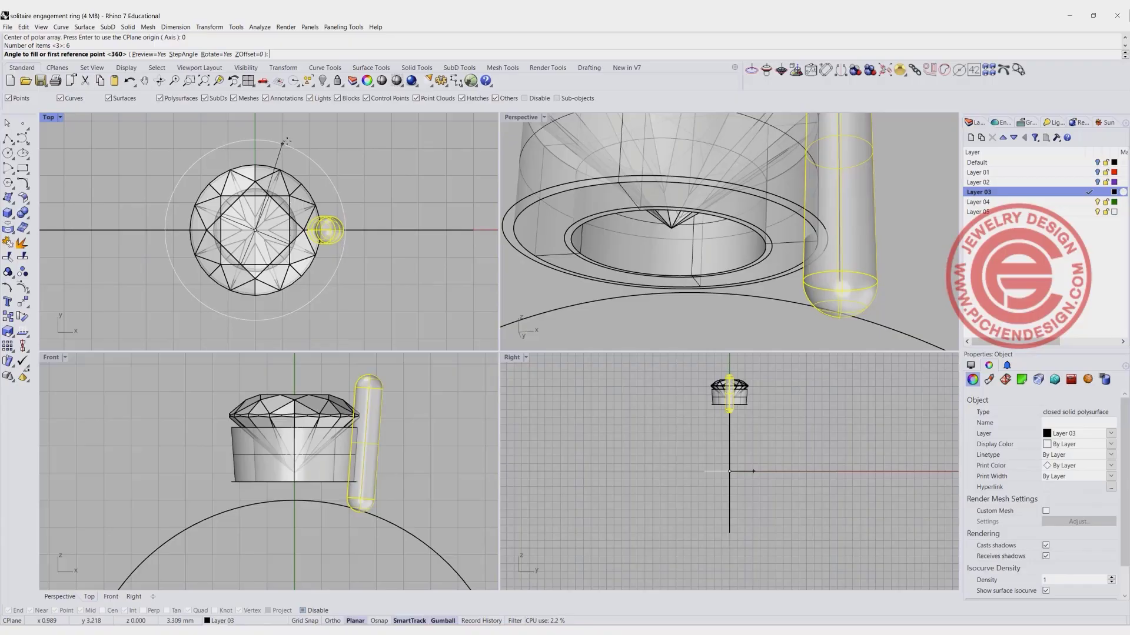
pyautogui.press('Return')
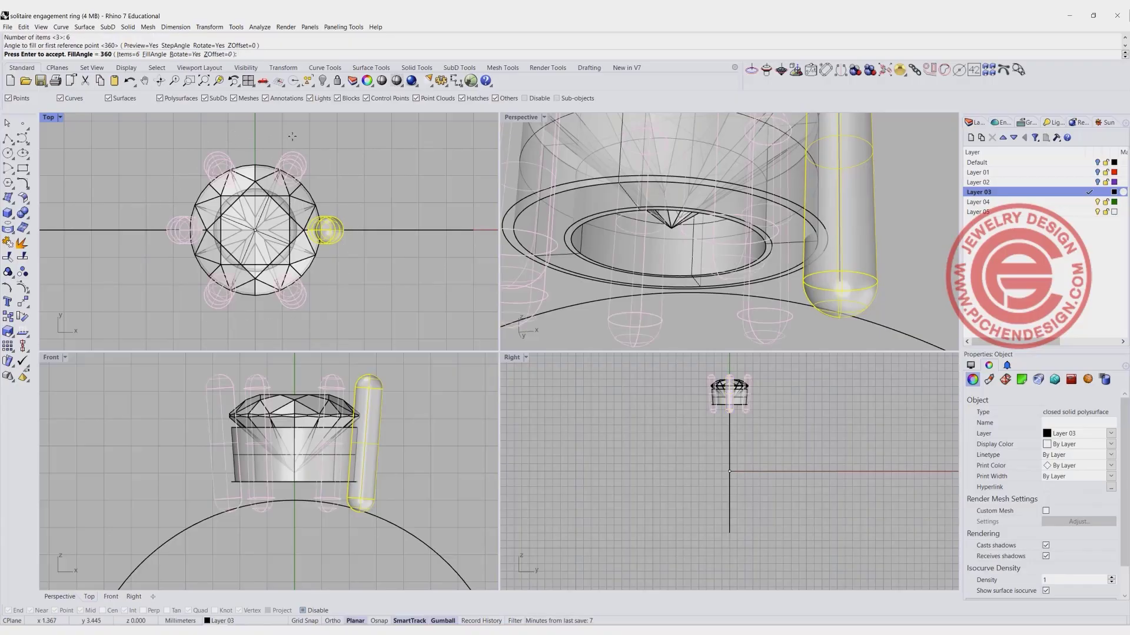
pyautogui.press('Return')
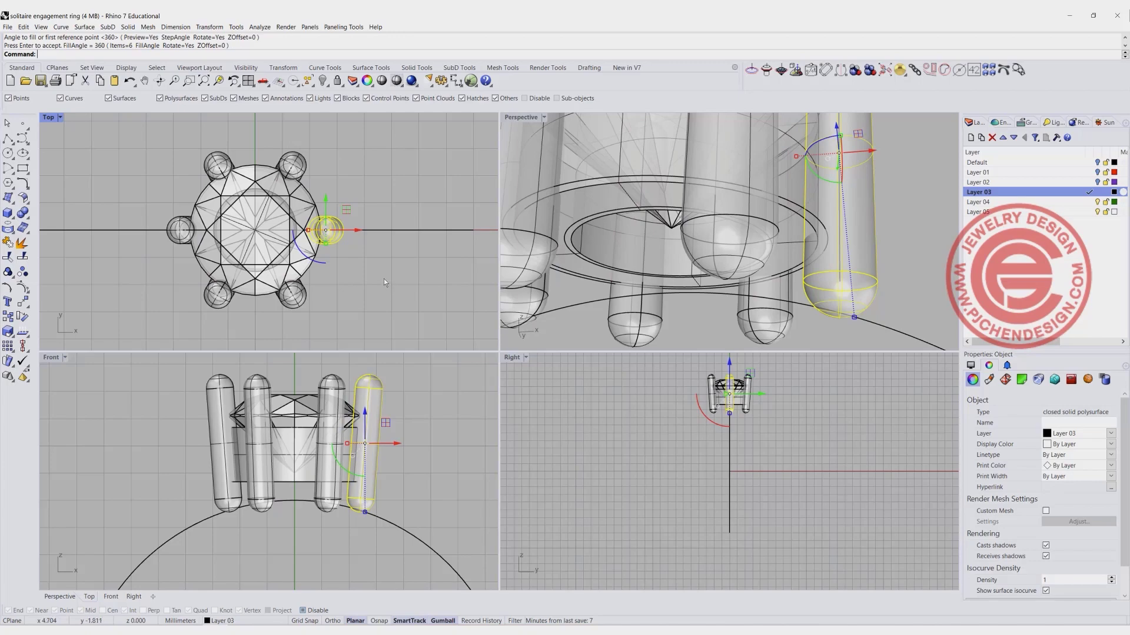
pyautogui.click(383, 280)
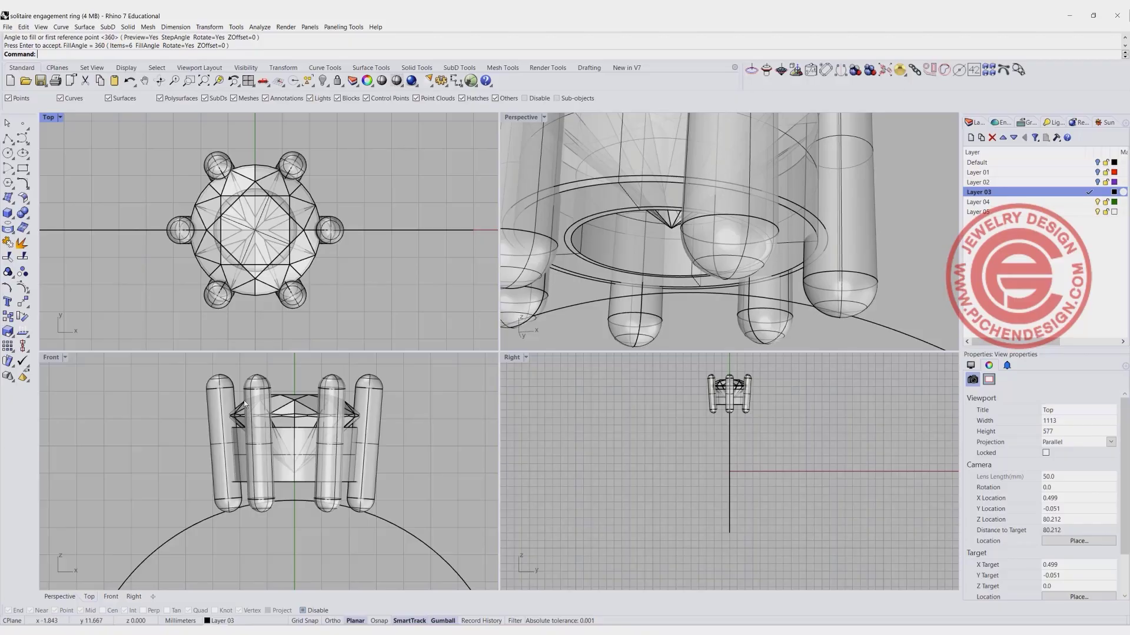
# Try to group the prongs, band and centre stone together
pyautogui.moveTo(416, 444); pyautogui.dragTo(195, 387)
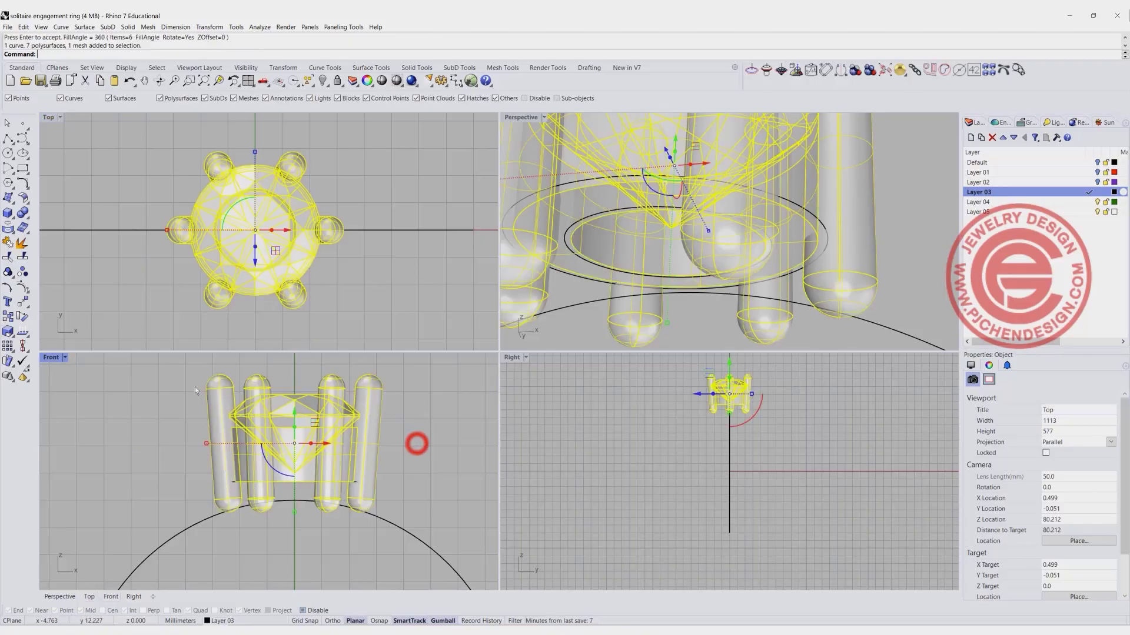
pyautogui.click(10, 276)
pyautogui.click(385, 264)
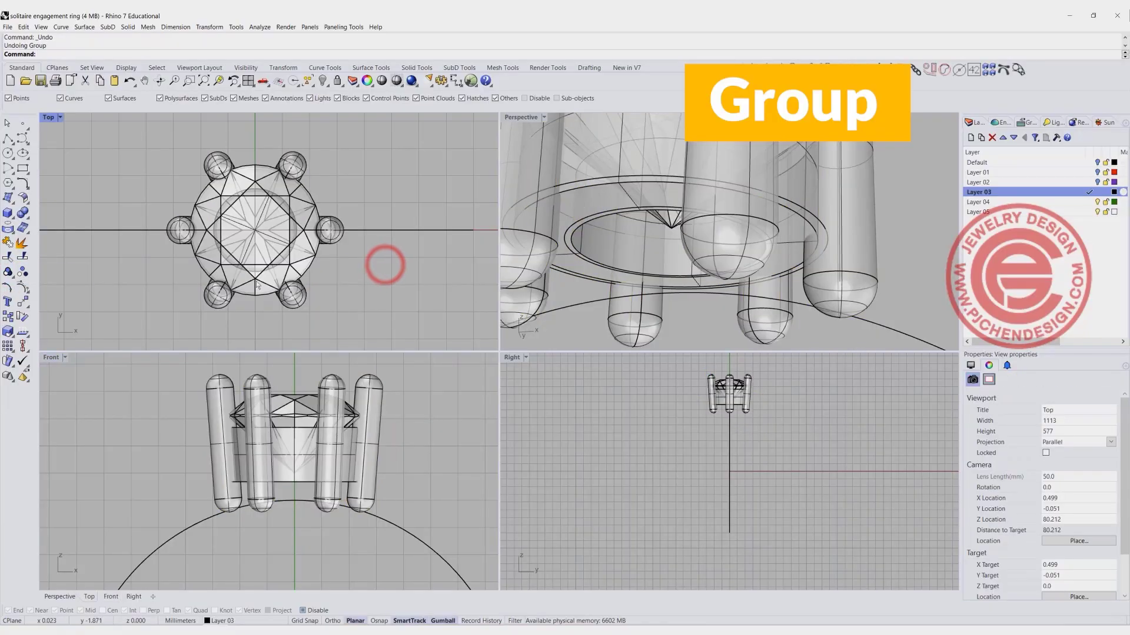
# Copy the centre stone in front of the setting and scale the copy down uniformly to a small halo stone near the front prongs
pyautogui.click(257, 282)
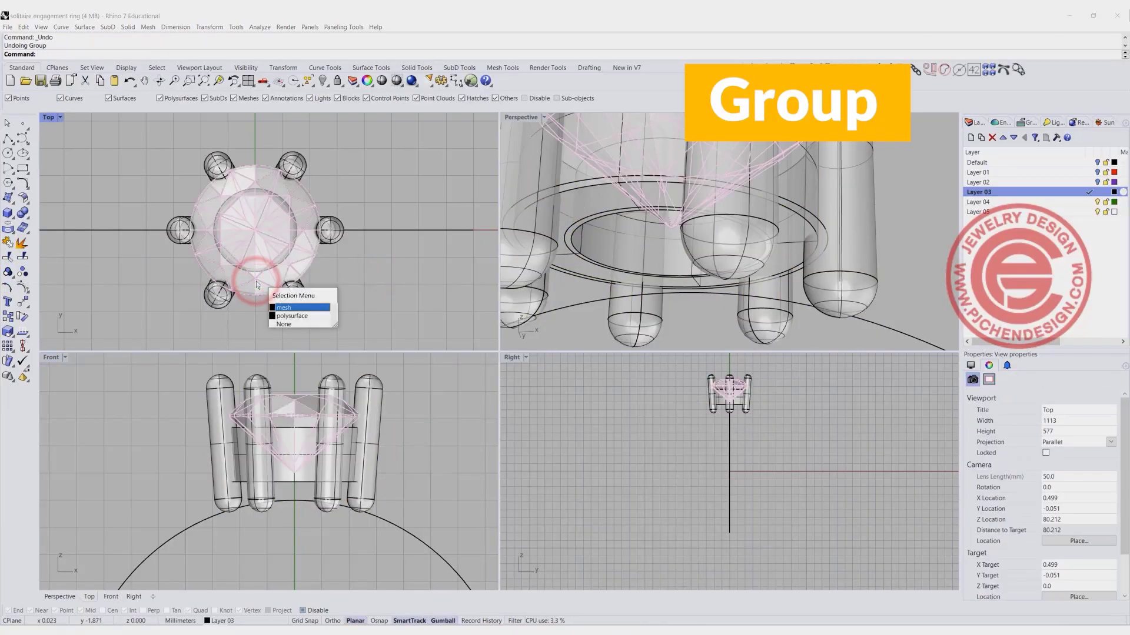
pyautogui.click(289, 307)
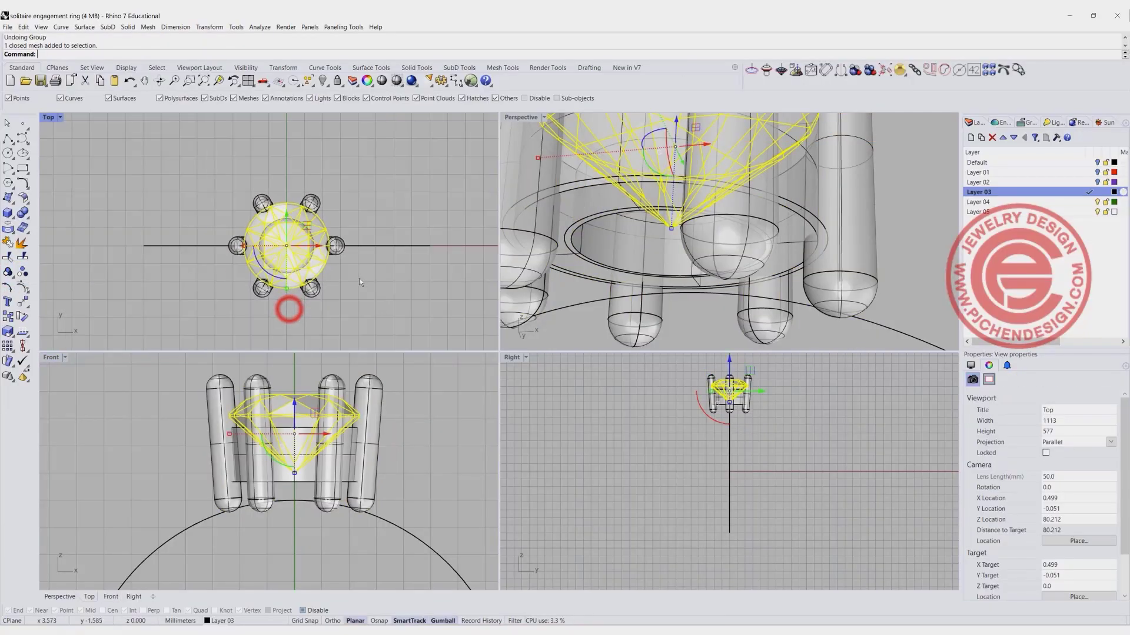
pyautogui.scroll(-2, 343, 196)
pyautogui.moveTo(272, 143); pyautogui.dragTo(273, 233)
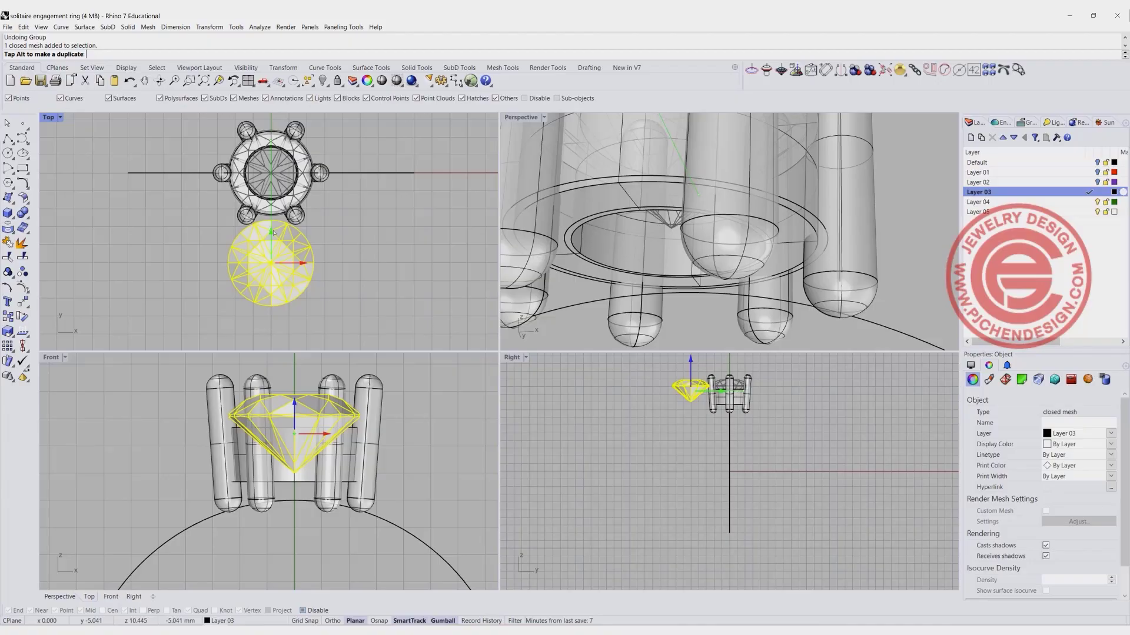
pyautogui.keyDown('shift'); pyautogui.moveTo(228, 263); pyautogui.dragTo(277, 207); pyautogui.keyUp('shift')
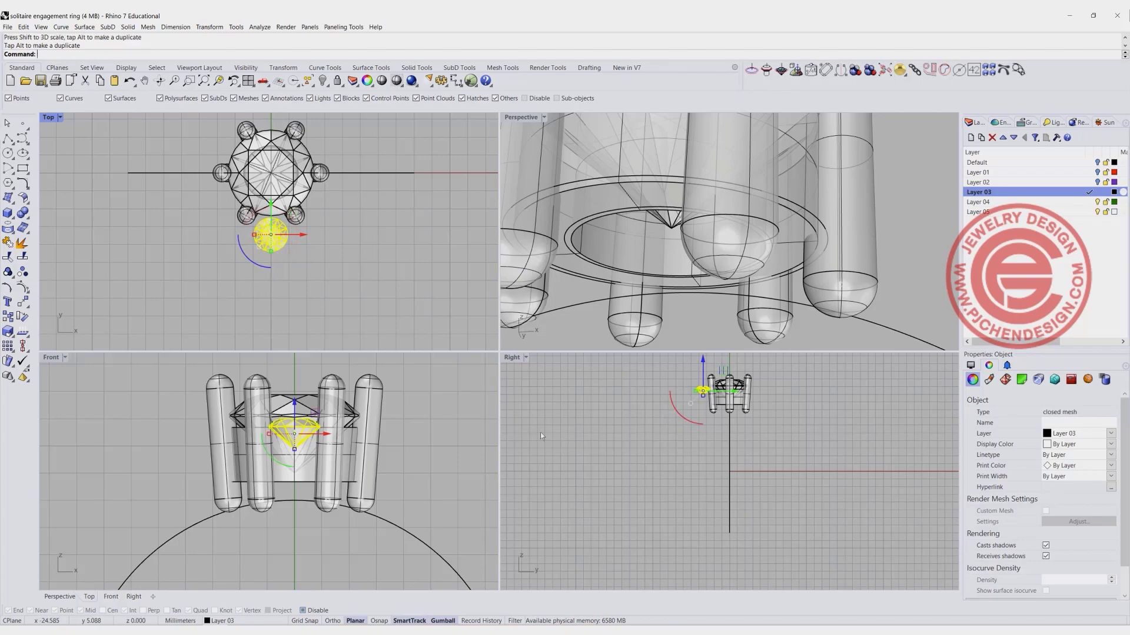
# Lower the small halo stone below the centre stone's girdle and tilt its table outward in the right view
pyautogui.click(588, 447)
pyautogui.scroll(10, 588, 450)
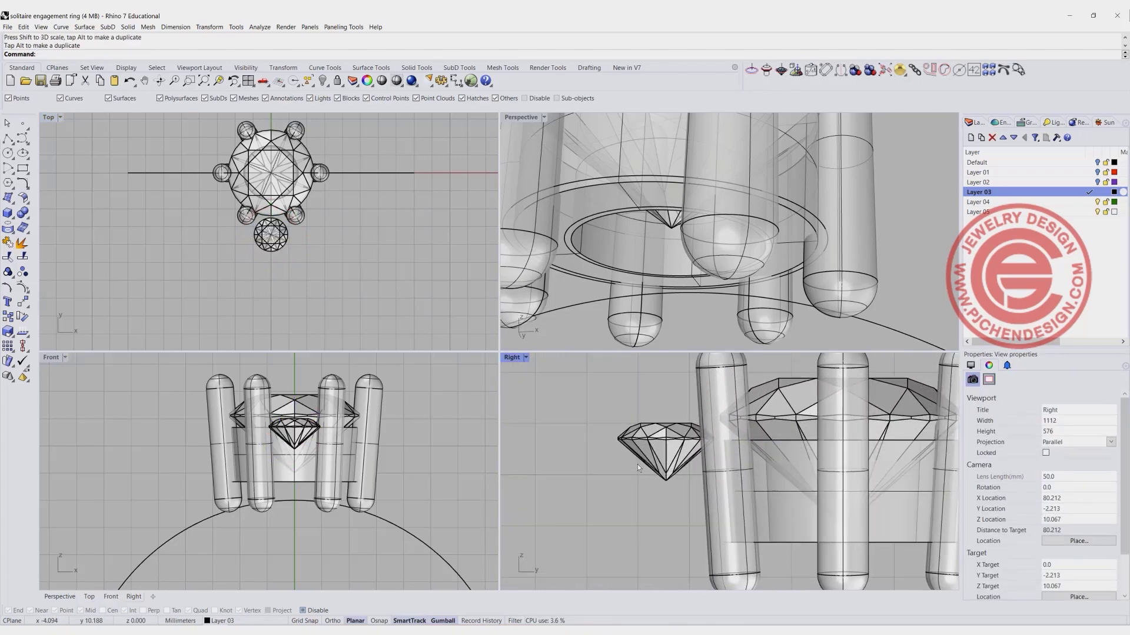
pyautogui.click(650, 459)
pyautogui.moveTo(667, 420); pyautogui.dragTo(667, 465)
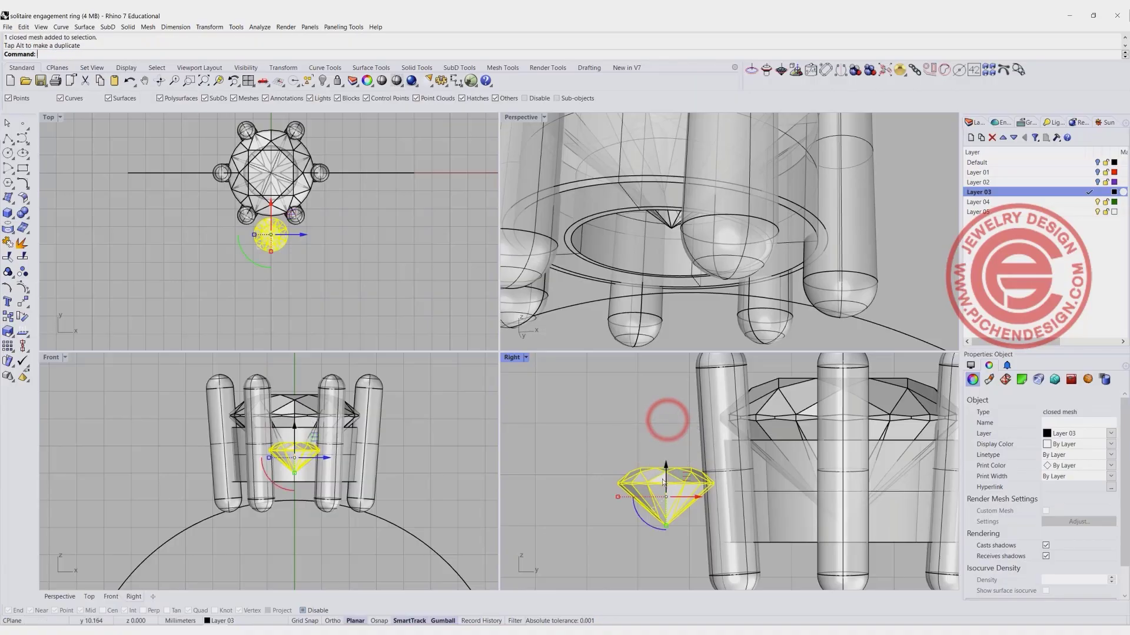
pyautogui.moveTo(643, 519); pyautogui.dragTo(658, 530)
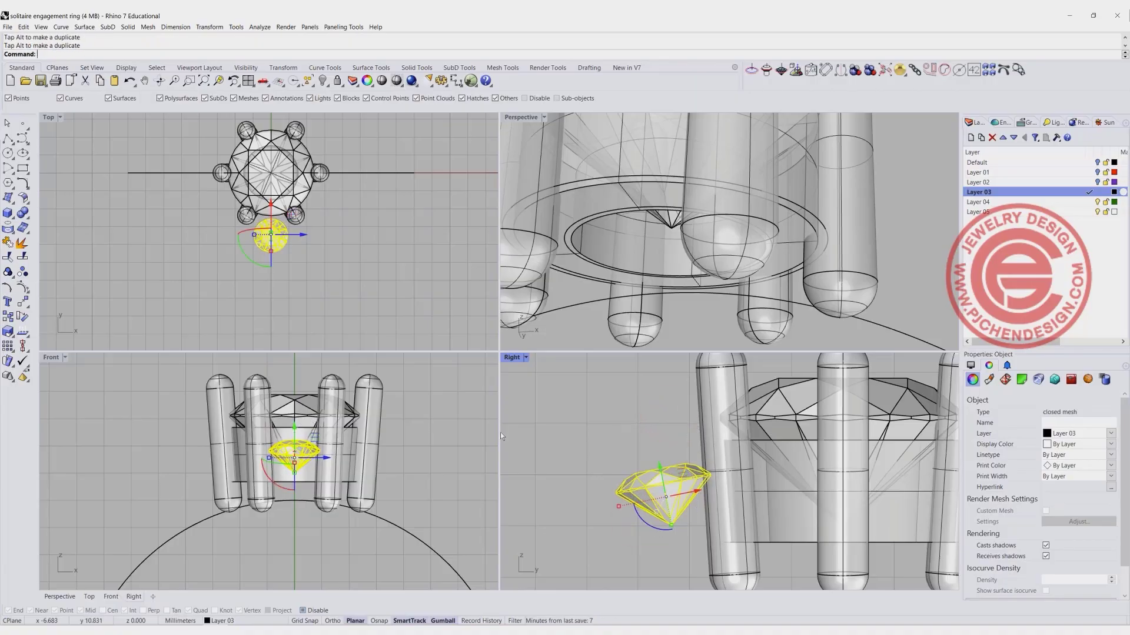
# Move the small halo stone slightly inward in the top view, closer to the front prongs
pyautogui.click(349, 310)
pyautogui.moveTo(270, 206); pyautogui.dragTo(272, 201)
pyautogui.click(378, 277)
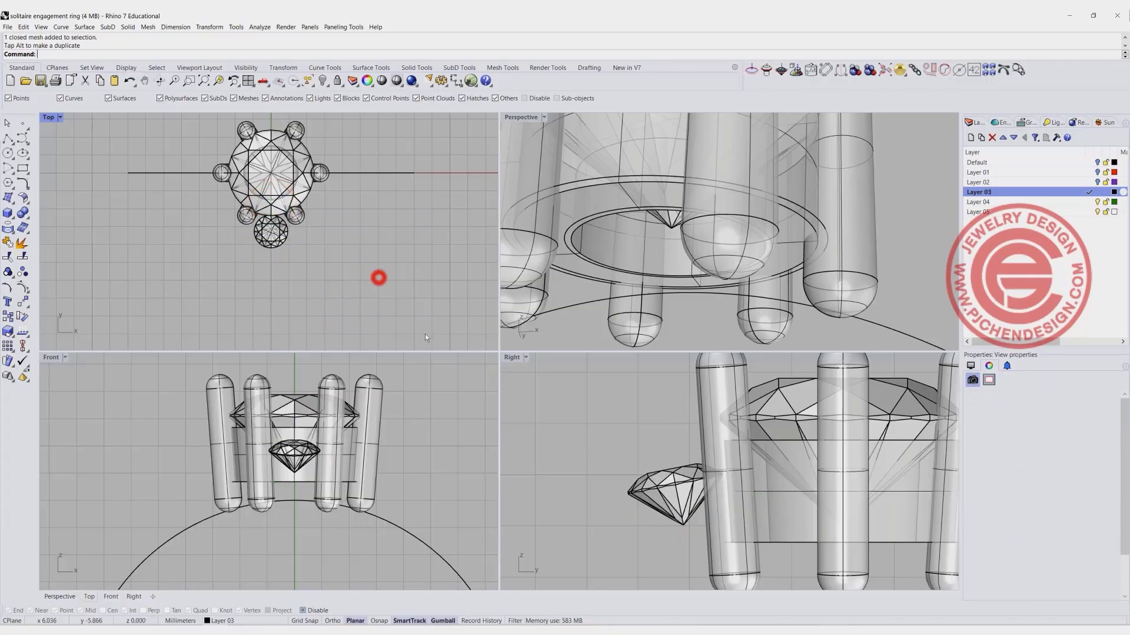
# Polar array the small halo stone around the origin in the top view with 12 items over 360 degrees, with history recording enabled
pyautogui.click(278, 234)
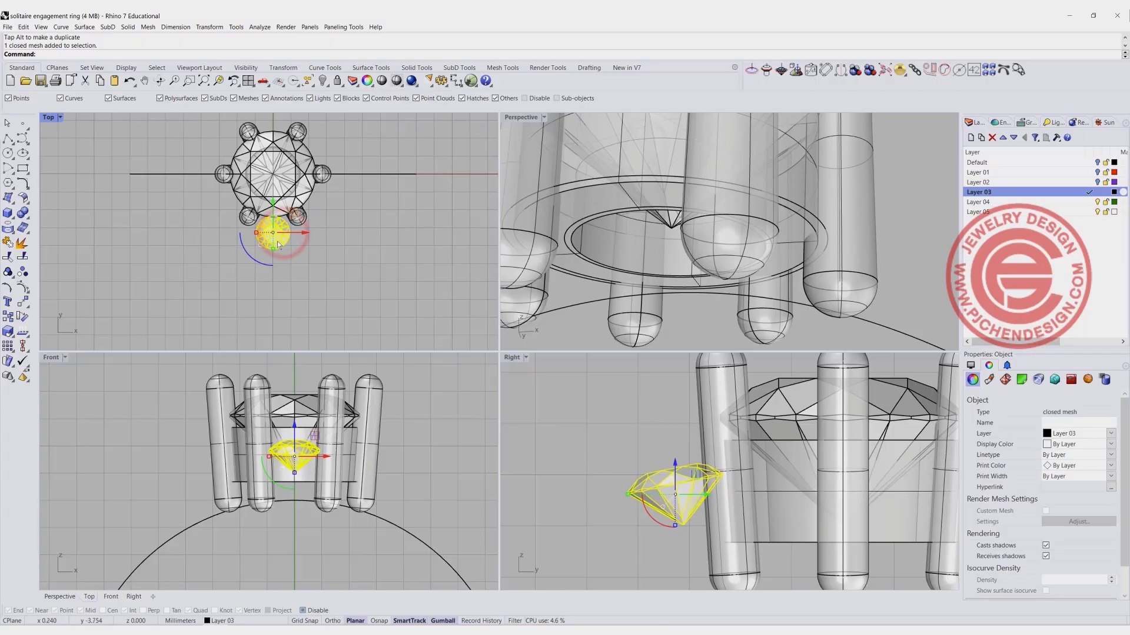
pyautogui.moveTo(284, 249); pyautogui.dragTo(273, 272, button='right')
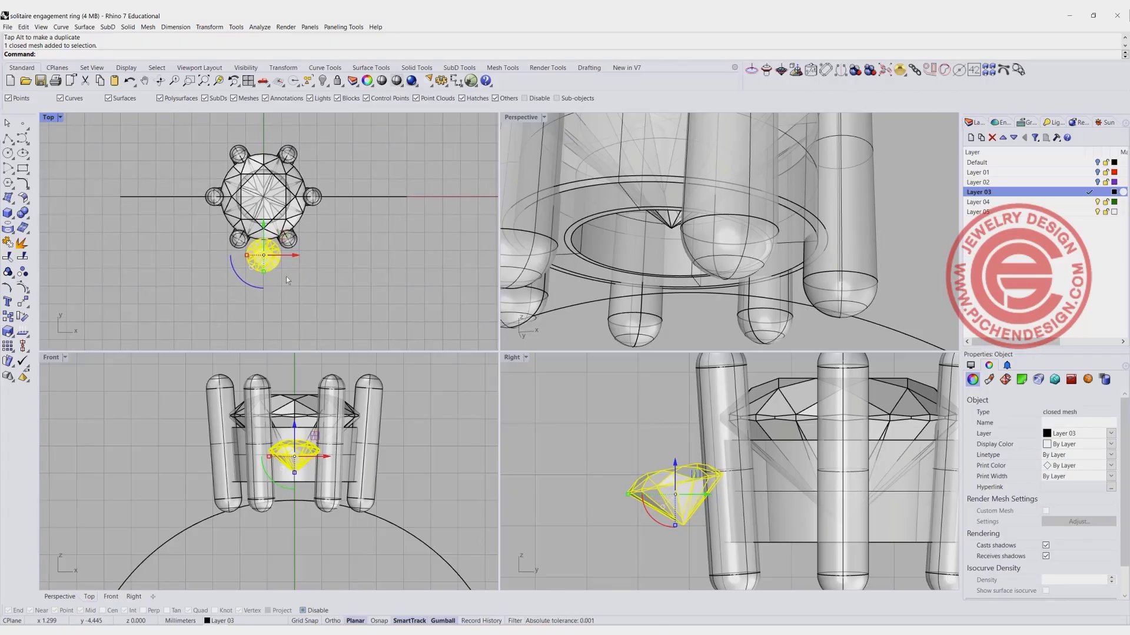
pyautogui.click(8, 346)
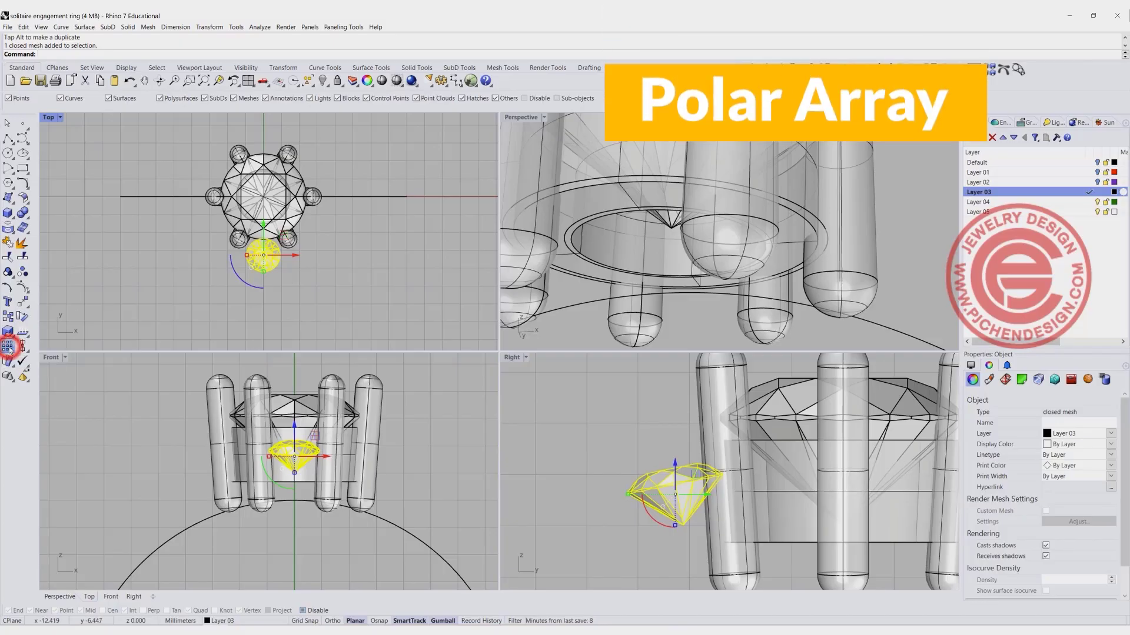
pyautogui.click(24, 350)
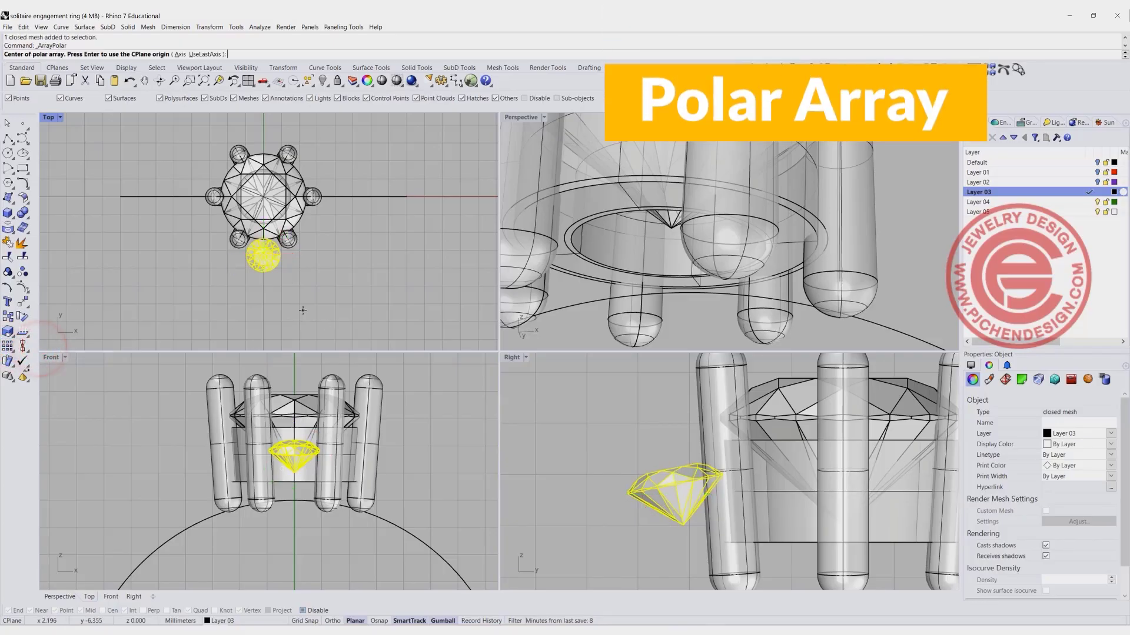
pyautogui.write('0')
pyautogui.press('Return')
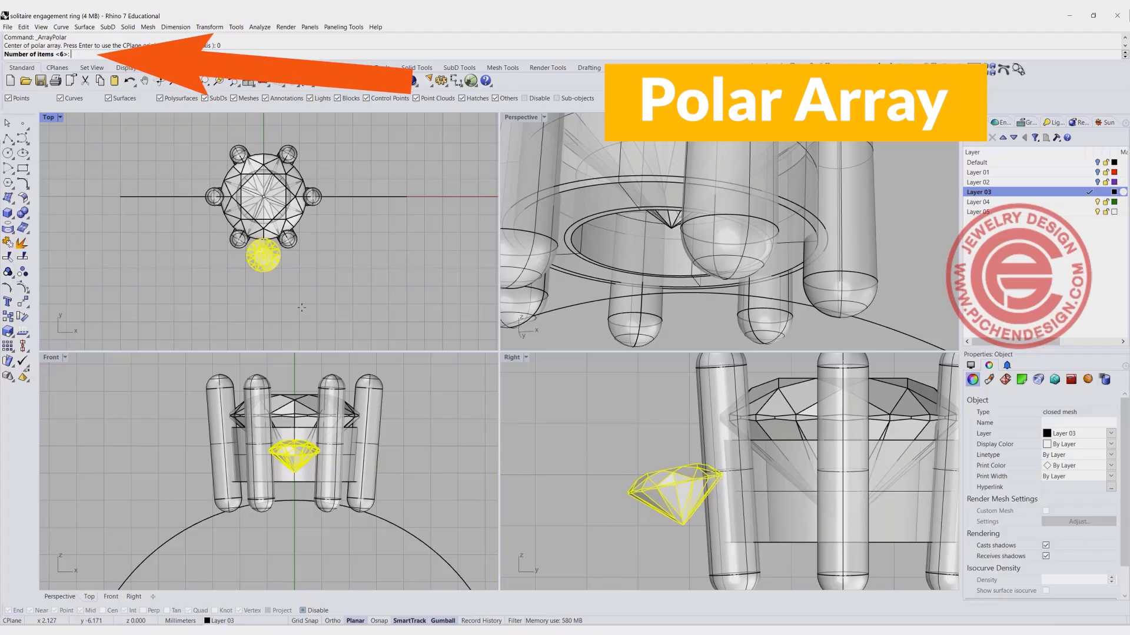
pyautogui.write('12')
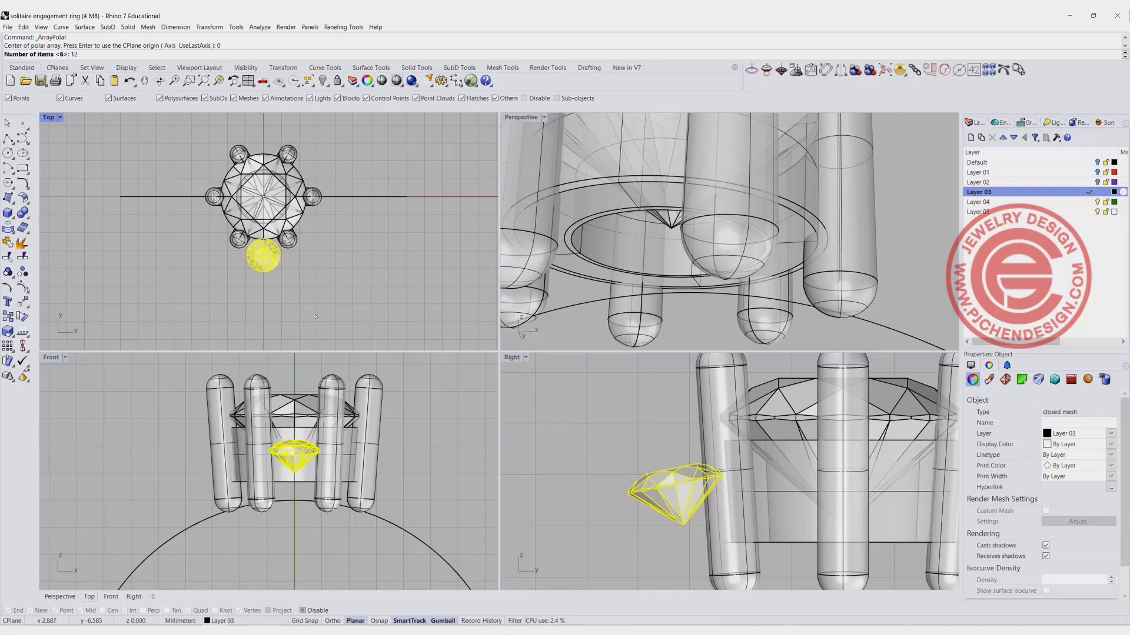
pyautogui.press('Return')
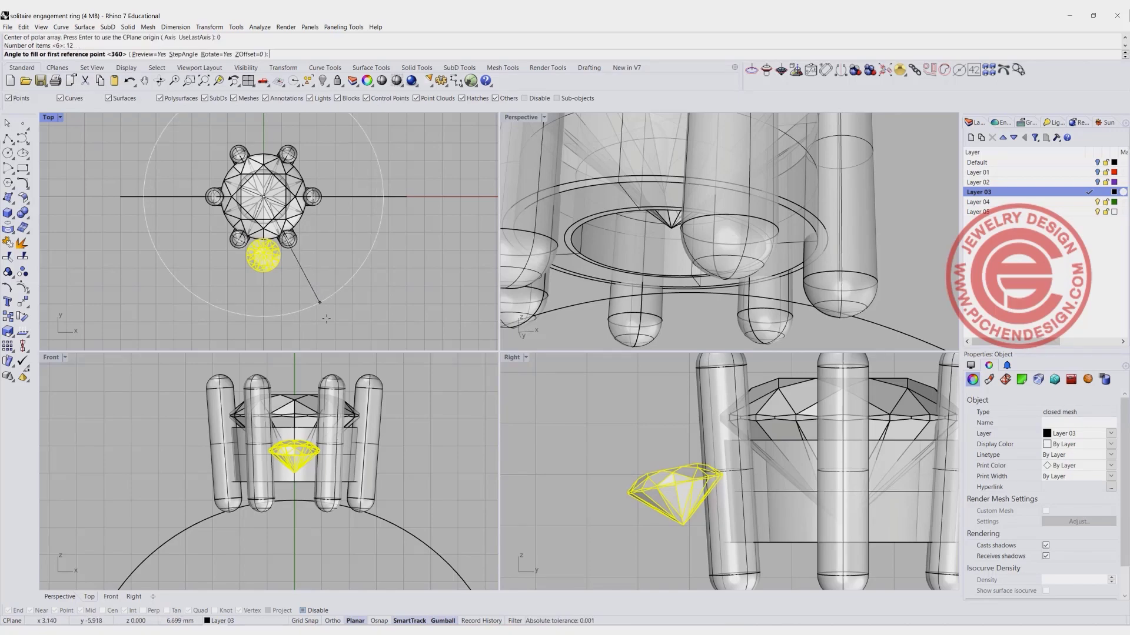
pyautogui.click(482, 621)
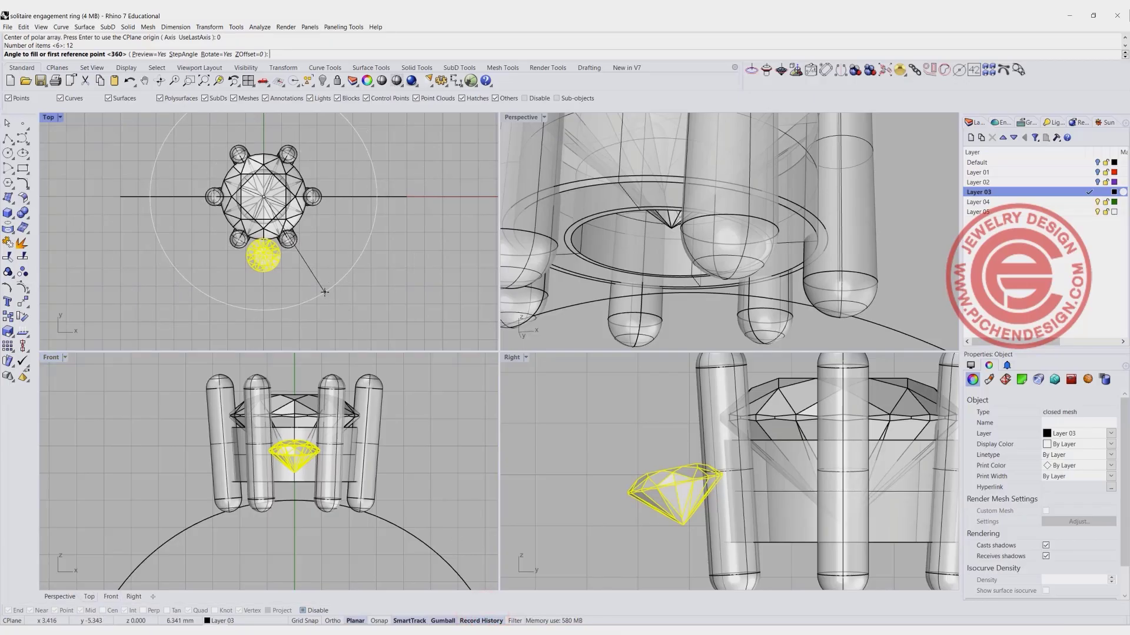
pyautogui.press('Return')
pyautogui.press('Return')
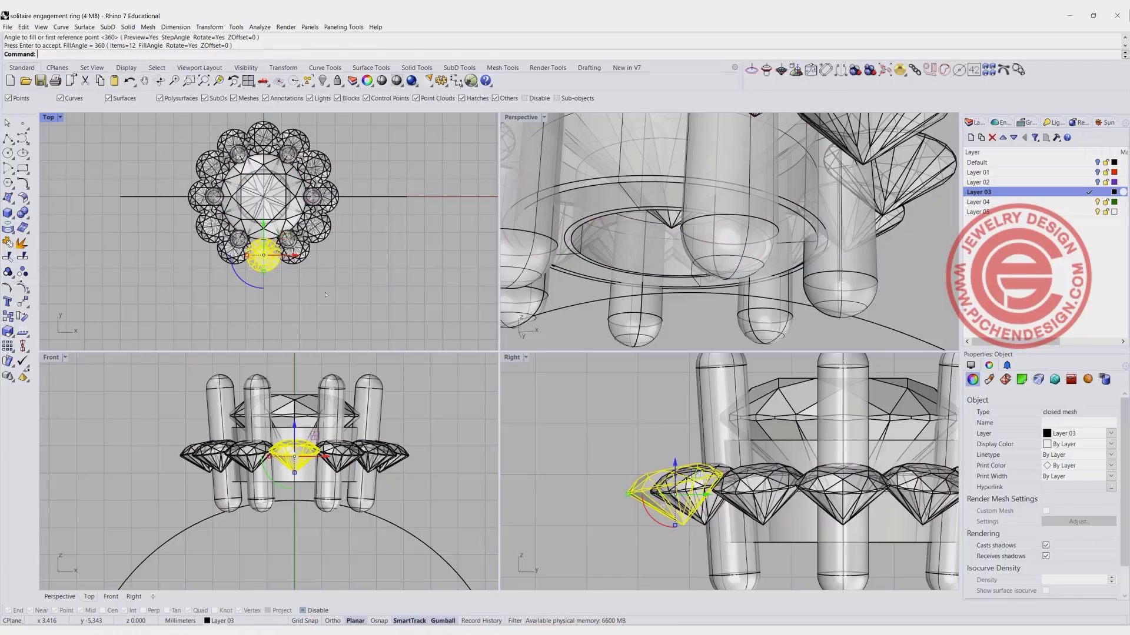
# Move the original front halo stone slightly outward in the top view so the history-linked halo stones spread apart
pyautogui.scroll(3, 284, 265)
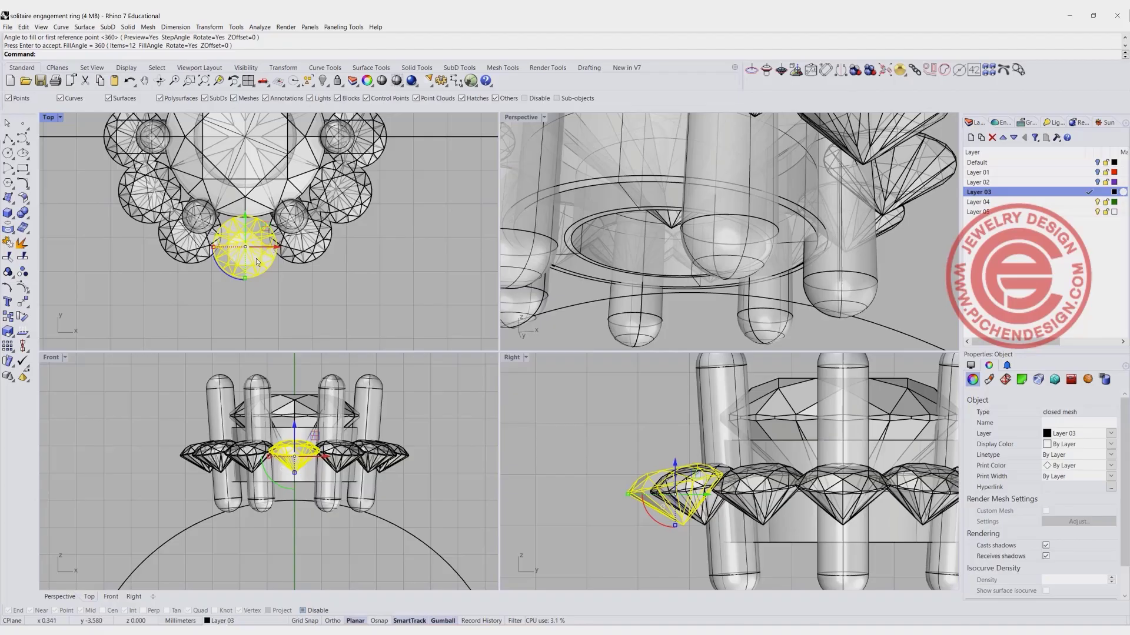
pyautogui.moveTo(257, 262); pyautogui.dragTo(241, 226)
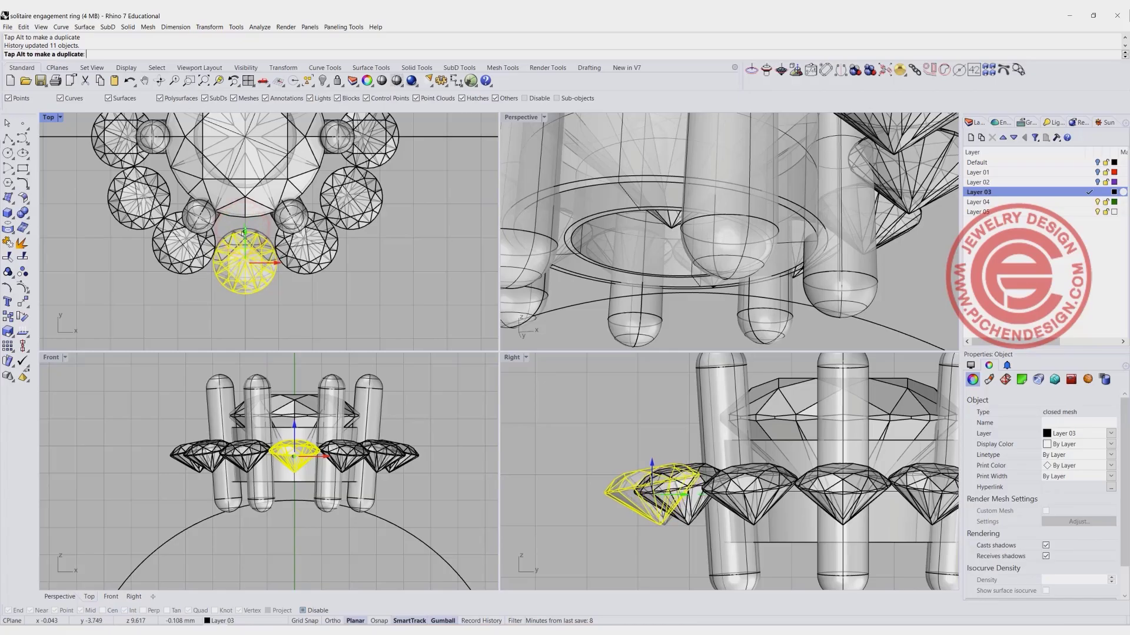
pyautogui.click(291, 285)
pyautogui.scroll(3, 291, 283)
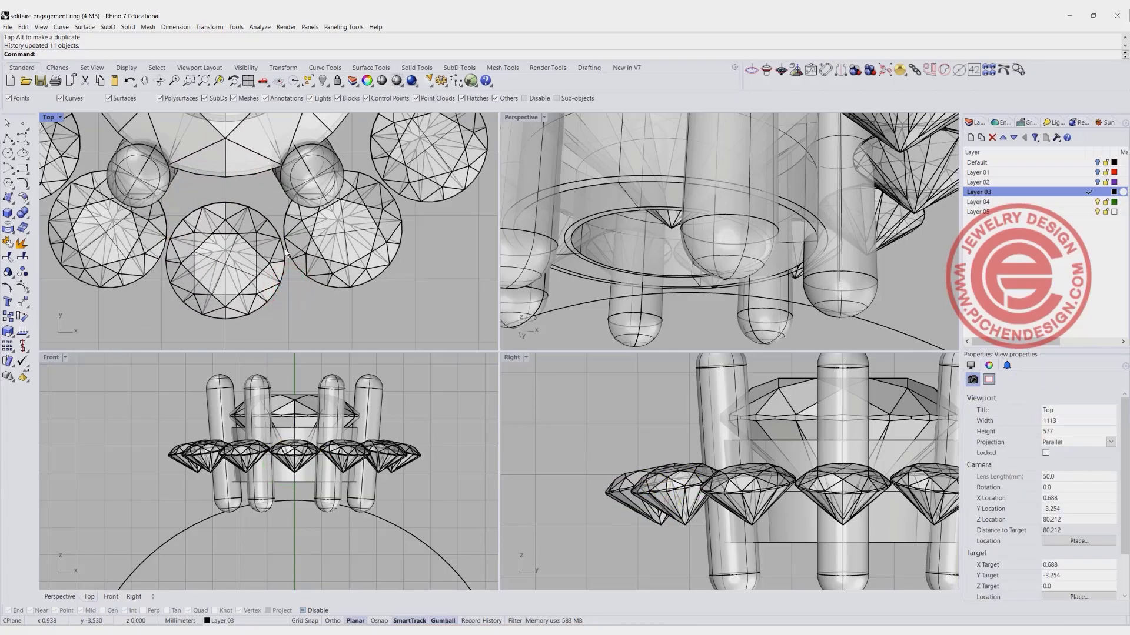
pyautogui.click(280, 252)
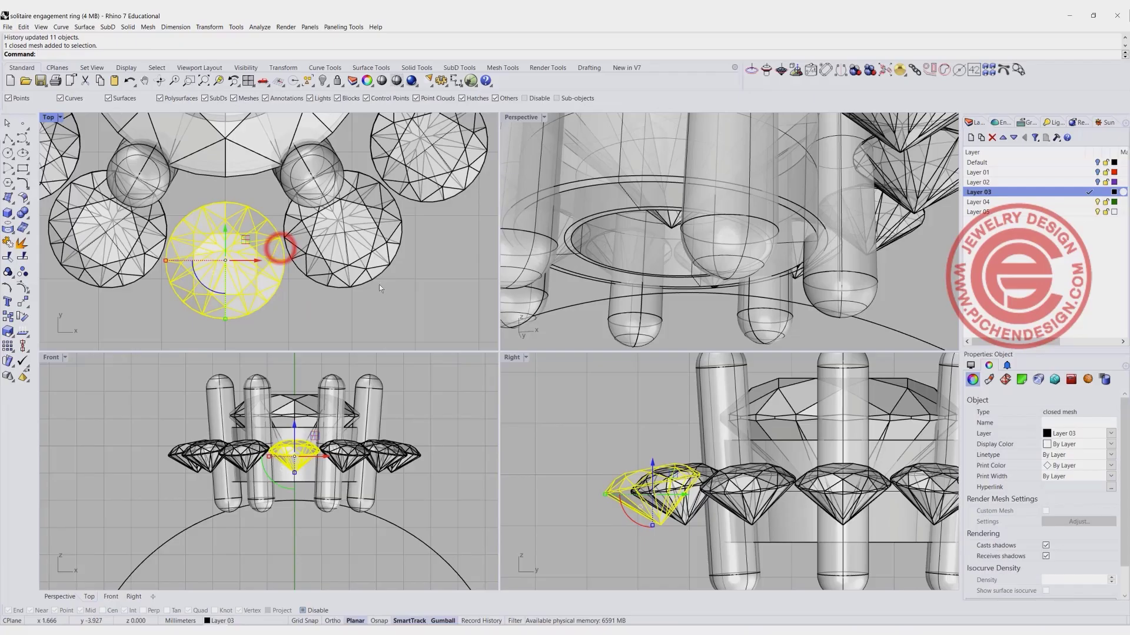
pyautogui.click(308, 283)
pyautogui.moveTo(717, 230); pyautogui.dragTo(596, 288, button='right')
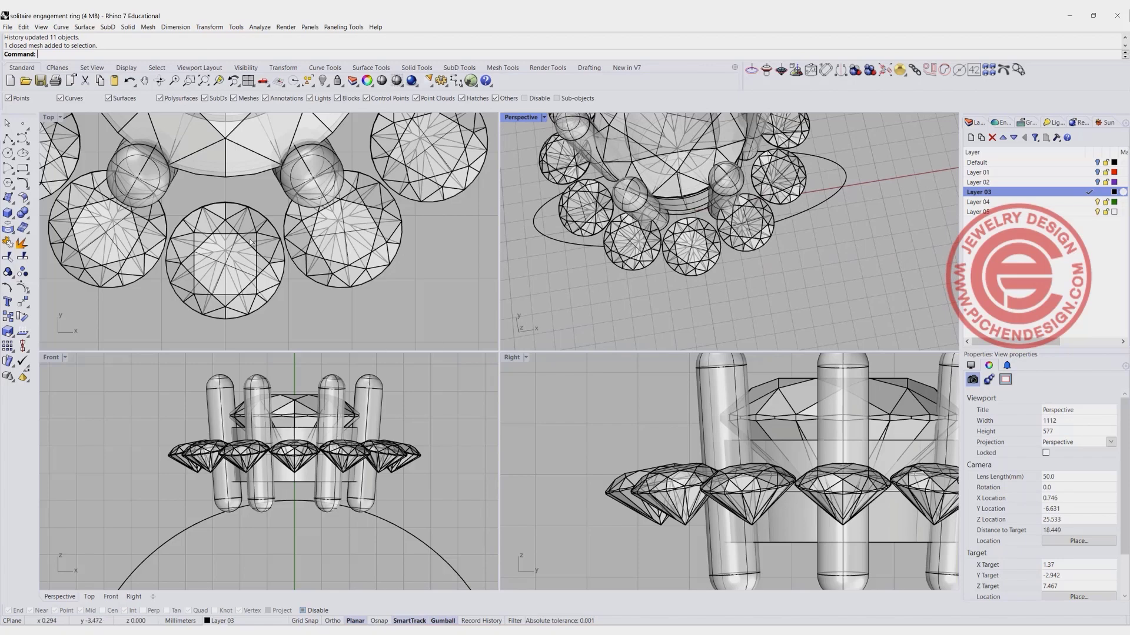
# Create a short vertical tube centred on the front halo stone, with an outer radius of about 0.95 mm and an inner radius of about 0.5 mm
pyautogui.moveTo(217, 247); pyautogui.dragTo(222, 225, button='right')
pyautogui.click(7, 153)
pyautogui.click(12, 216)
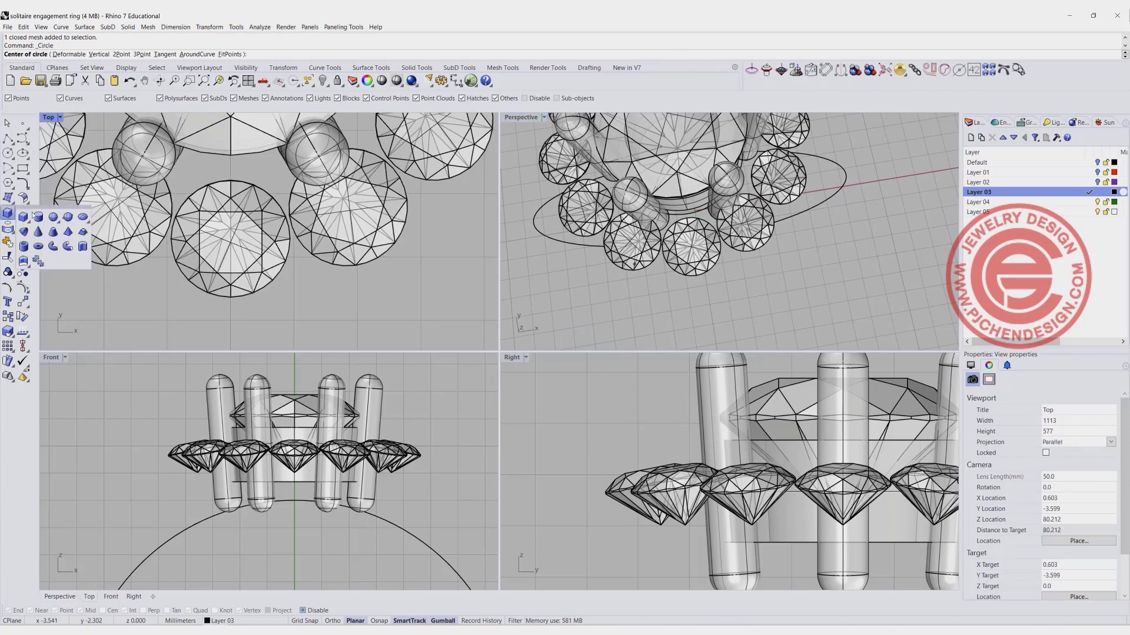
pyautogui.click(24, 247)
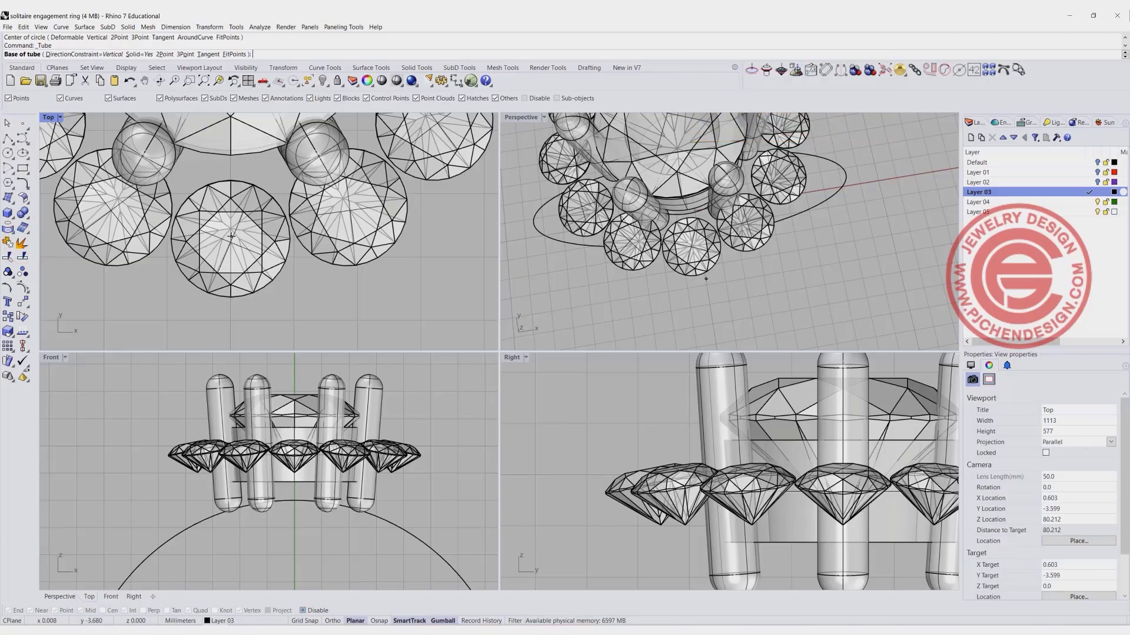
pyautogui.click(232, 236)
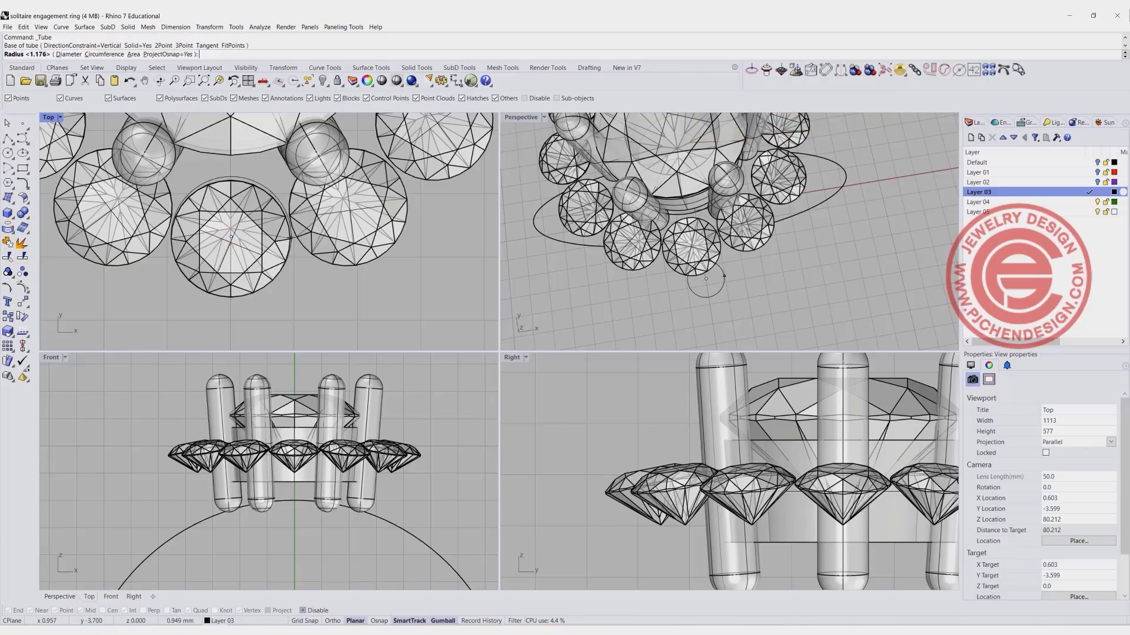
pyautogui.click(264, 238)
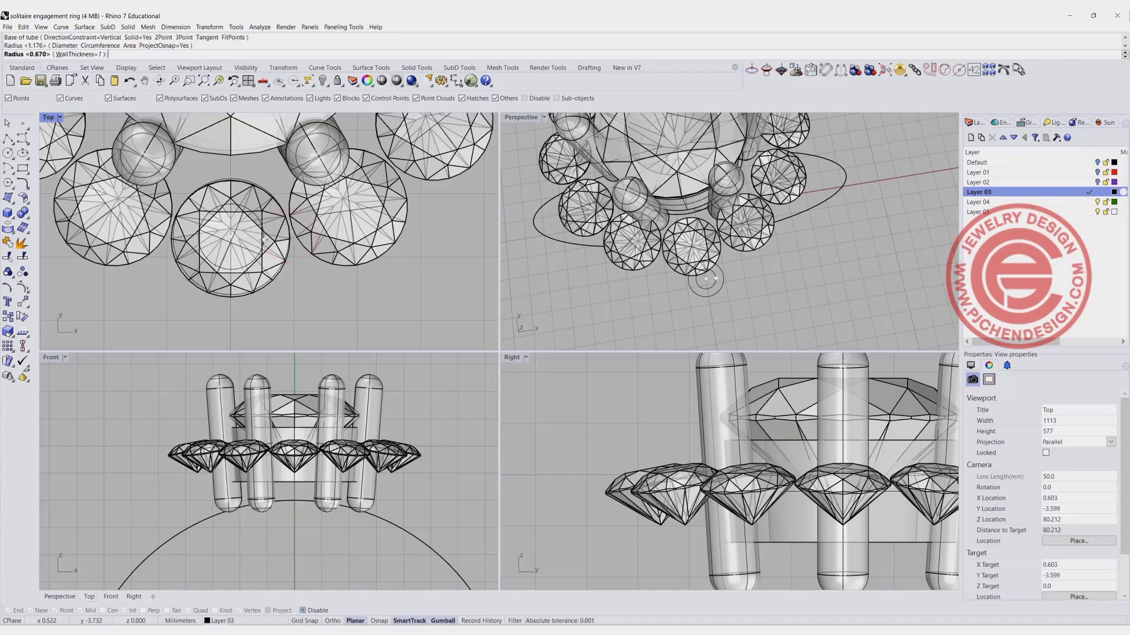
pyautogui.click(263, 239)
pyautogui.scroll(-4, 305, 549)
pyautogui.moveTo(308, 553); pyautogui.dragTo(337, 437, button='right')
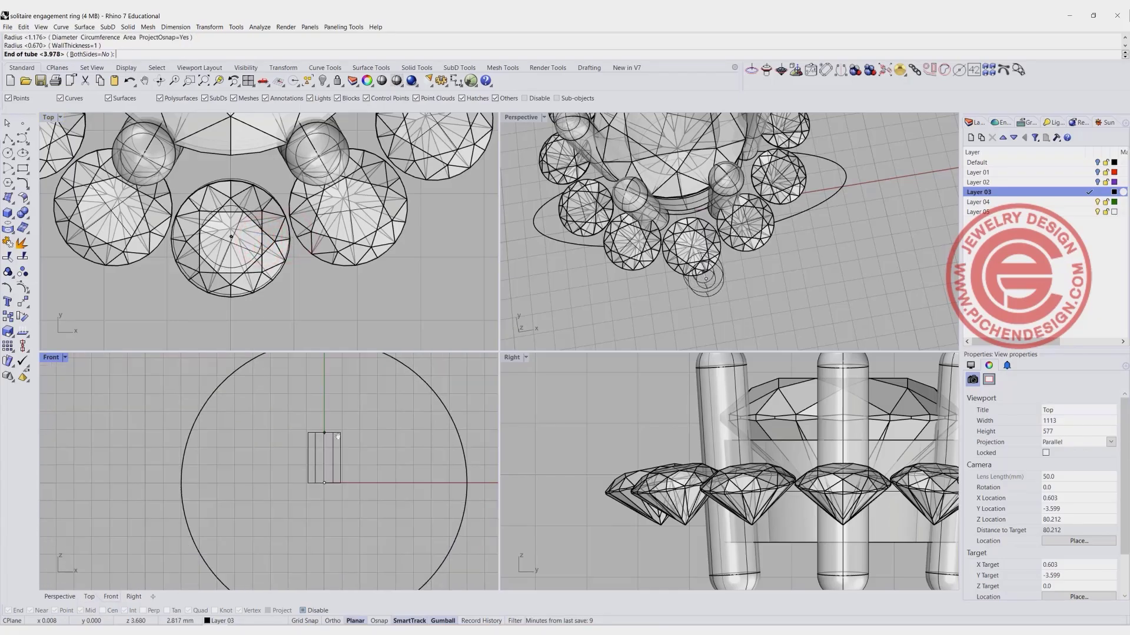
pyautogui.click(328, 459)
# Raise the tube to just beneath the front halo stone and tilt it in the right view to match the stone's angle
pyautogui.scroll(-3, 328, 459)
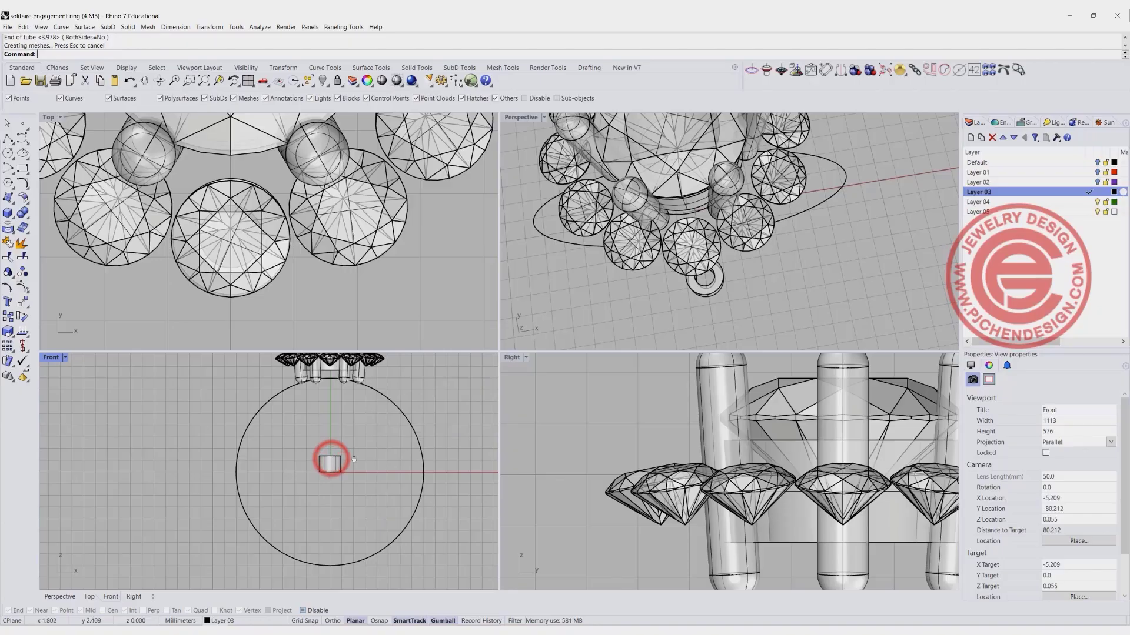
pyautogui.moveTo(327, 480); pyautogui.dragTo(343, 387)
pyautogui.scroll(-3, 568, 467)
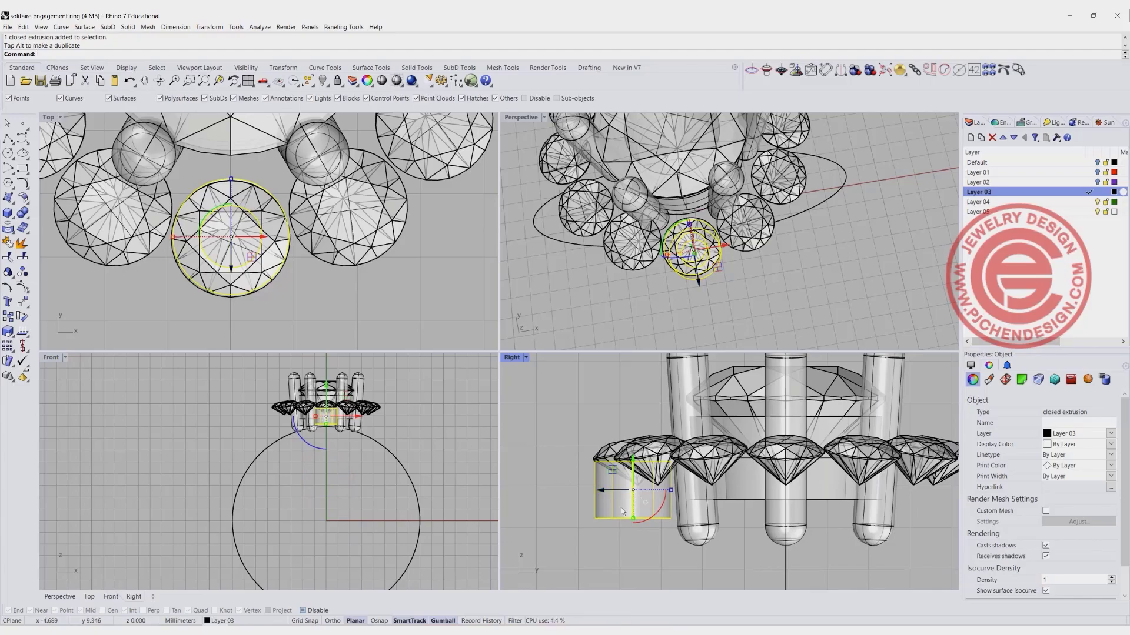
pyautogui.moveTo(648, 521); pyautogui.dragTo(665, 513)
pyautogui.moveTo(598, 491); pyautogui.dragTo(600, 492)
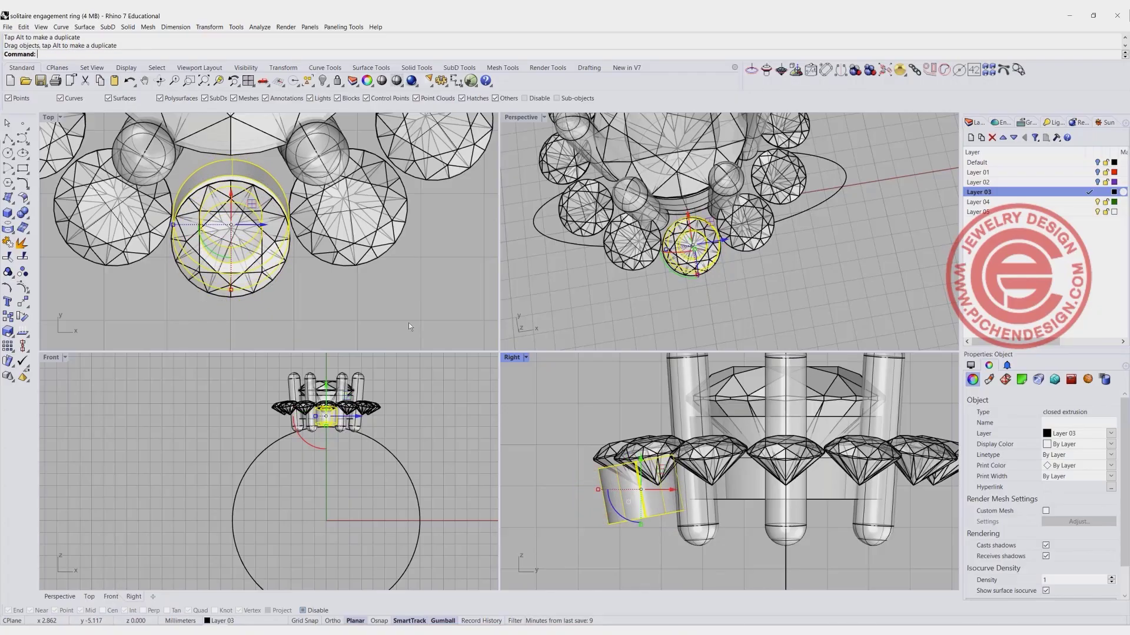
# Shift the tilted tube slightly outward in the top view to align it under the front halo stone
pyautogui.click(404, 315)
pyautogui.click(238, 163)
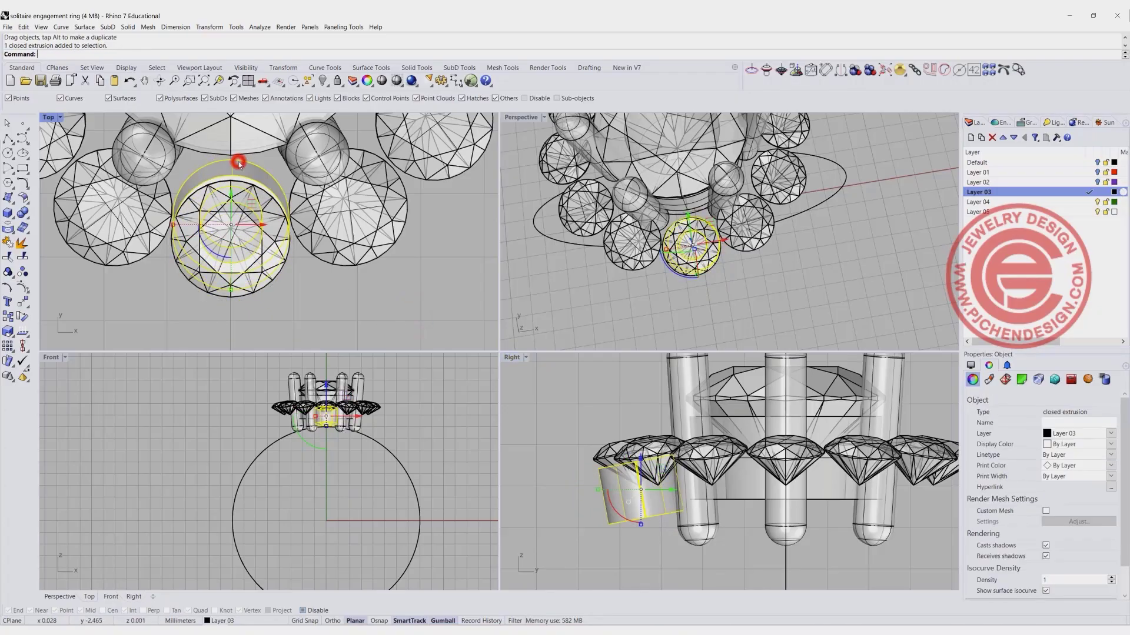
pyautogui.moveTo(231, 192); pyautogui.dragTo(232, 170)
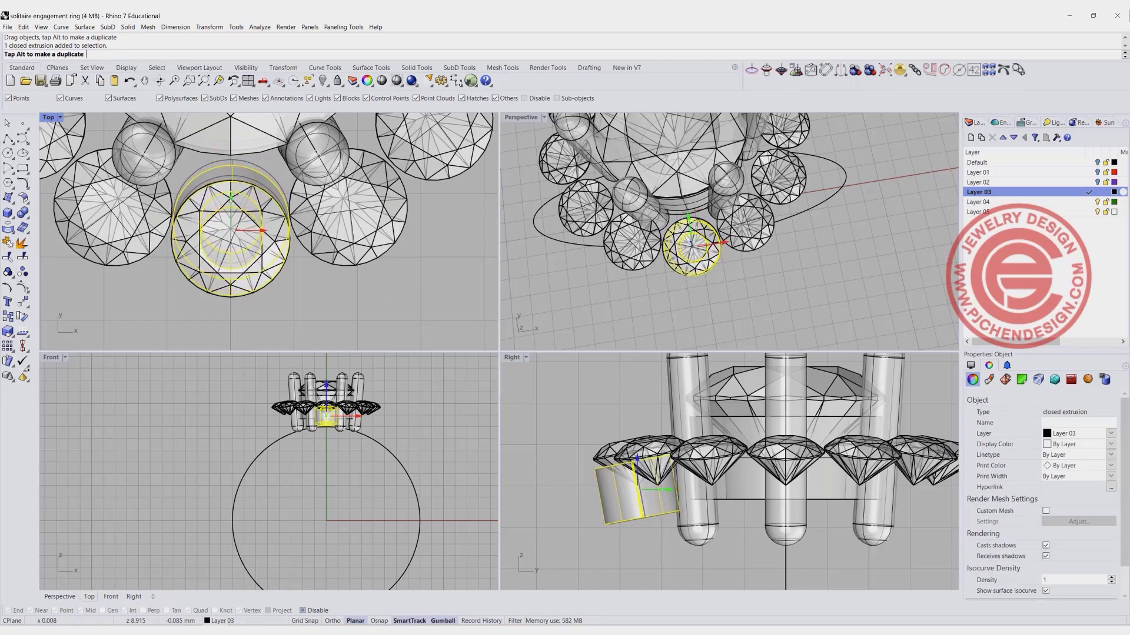
pyautogui.click(374, 272)
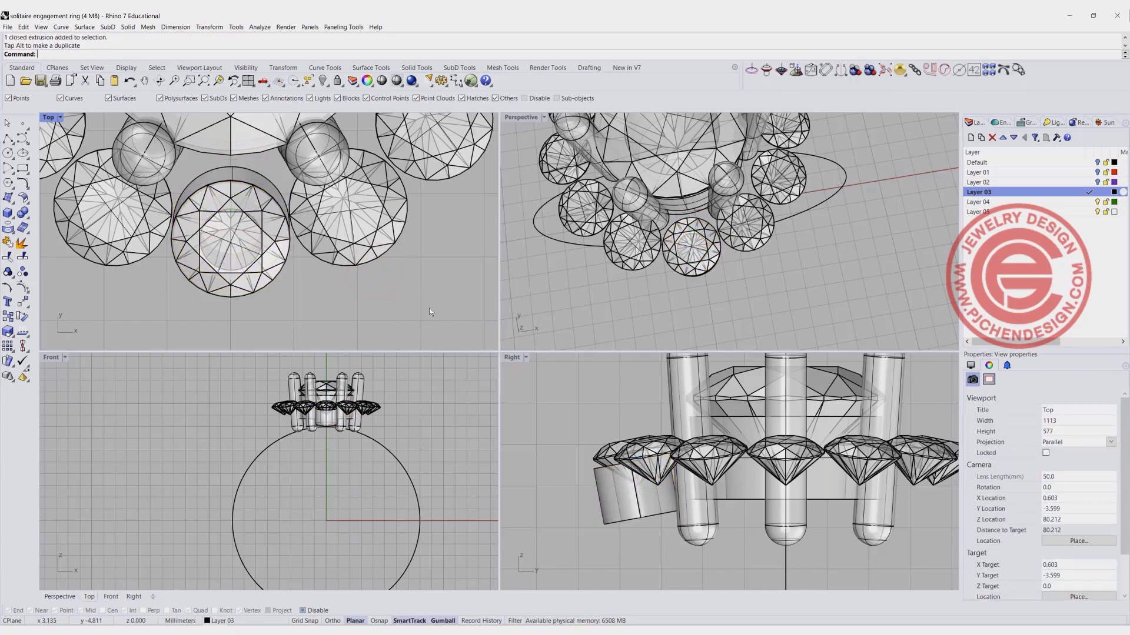
pyautogui.moveTo(700, 297); pyautogui.dragTo(637, 213, button='right')
# Draw a straight slanted polyline in the right view just outside the tube, parallel to its side and extending above the halo stone
pyautogui.scroll(3, 579, 456)
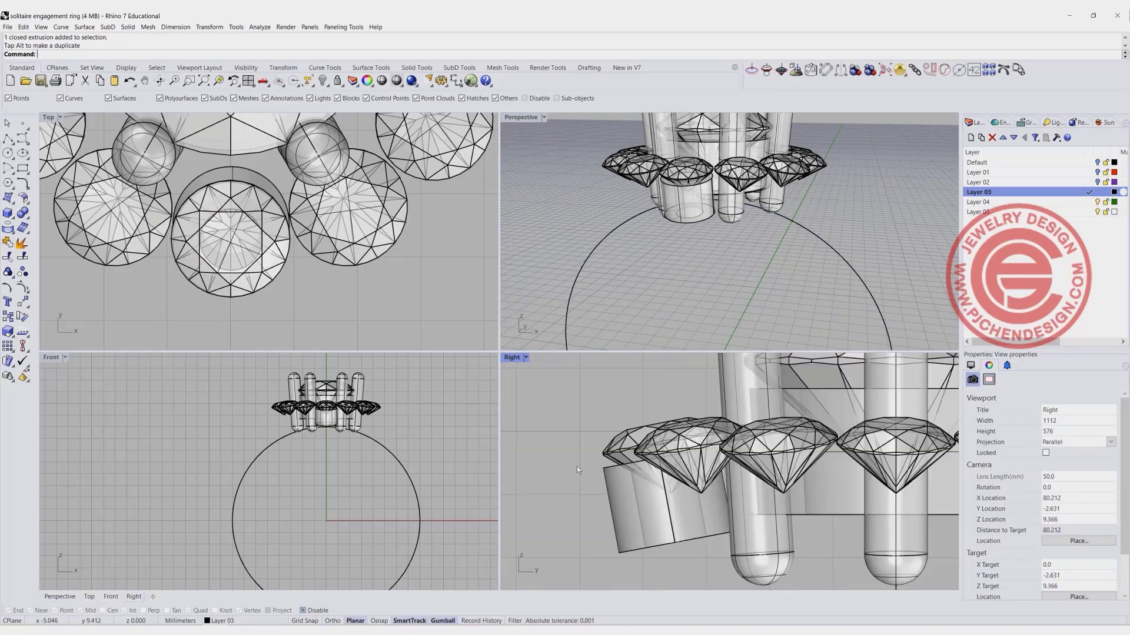
pyautogui.doubleClick(513, 359)
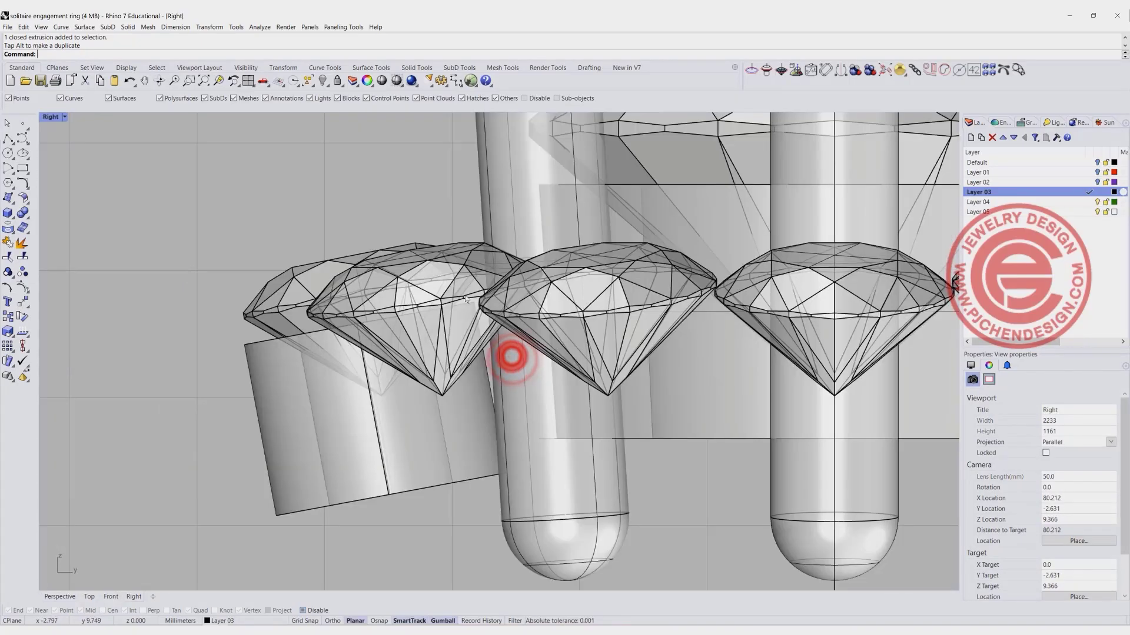
pyautogui.click(6, 140)
pyautogui.click(303, 260)
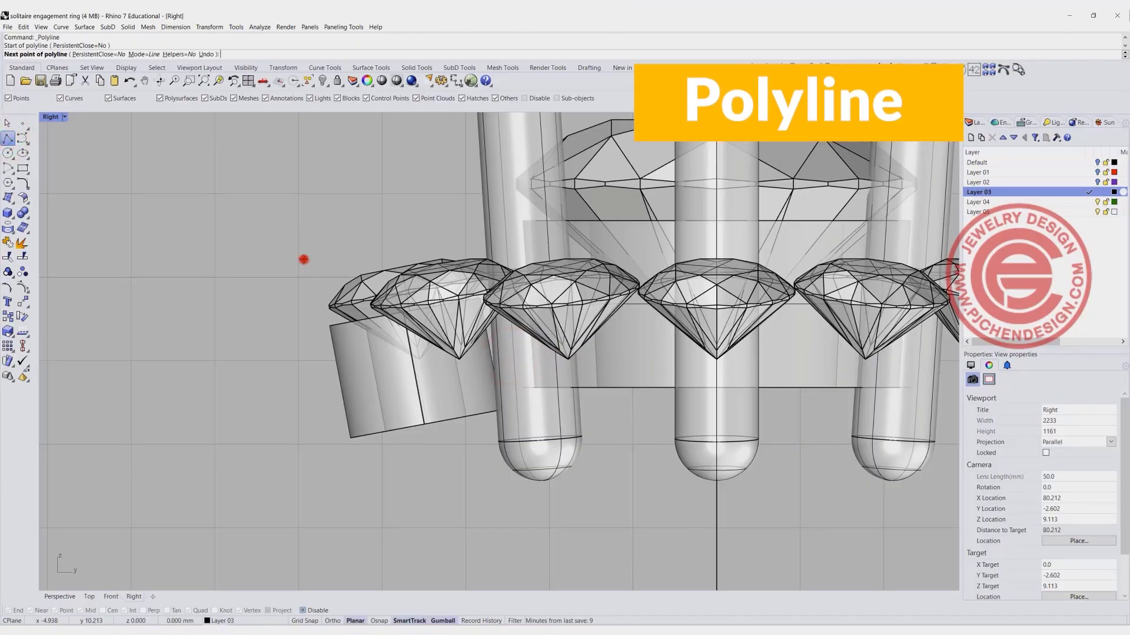
pyautogui.click(341, 446)
pyautogui.rightClick(313, 301)
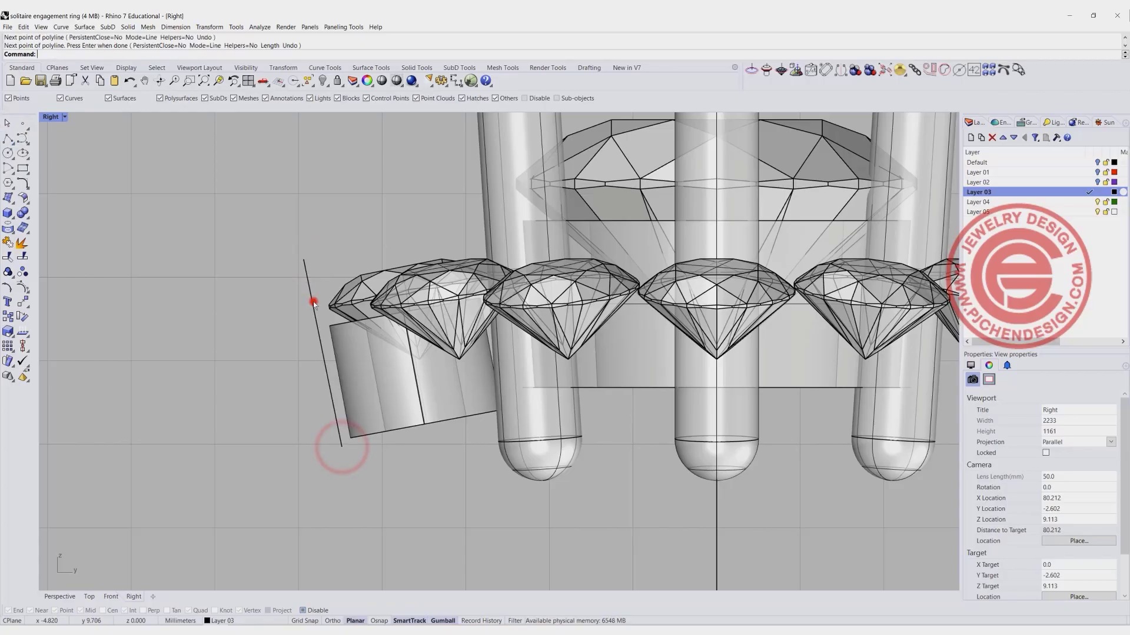
# Pipe the slanted line into a round-capped prong with a 0.35 mm radius at both ends
pyautogui.click(313, 301)
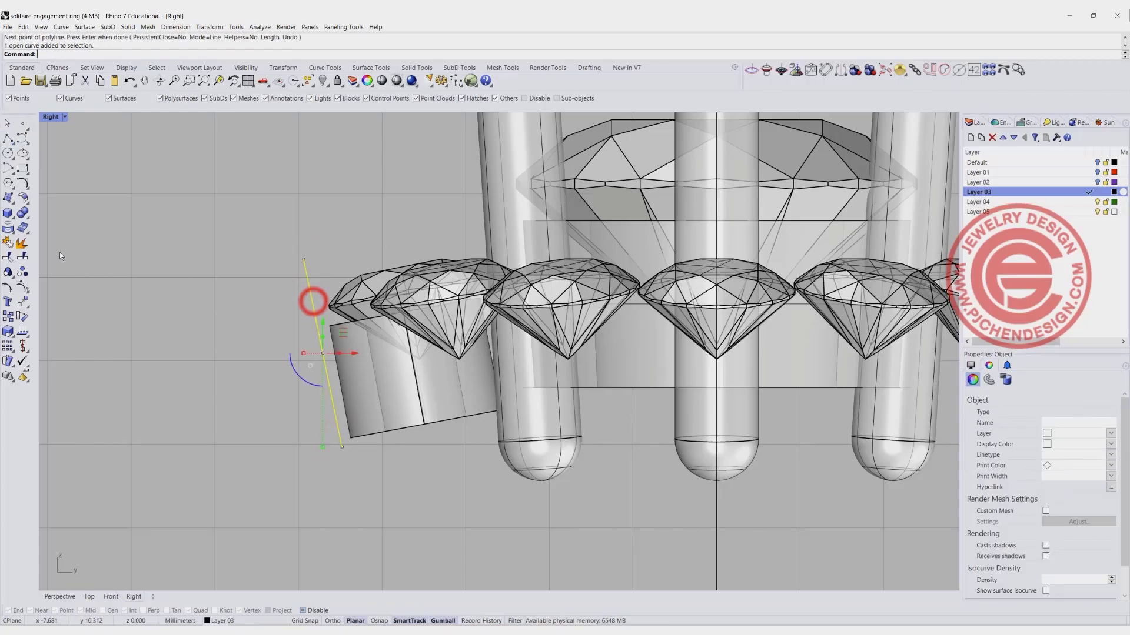
pyautogui.click(26, 214)
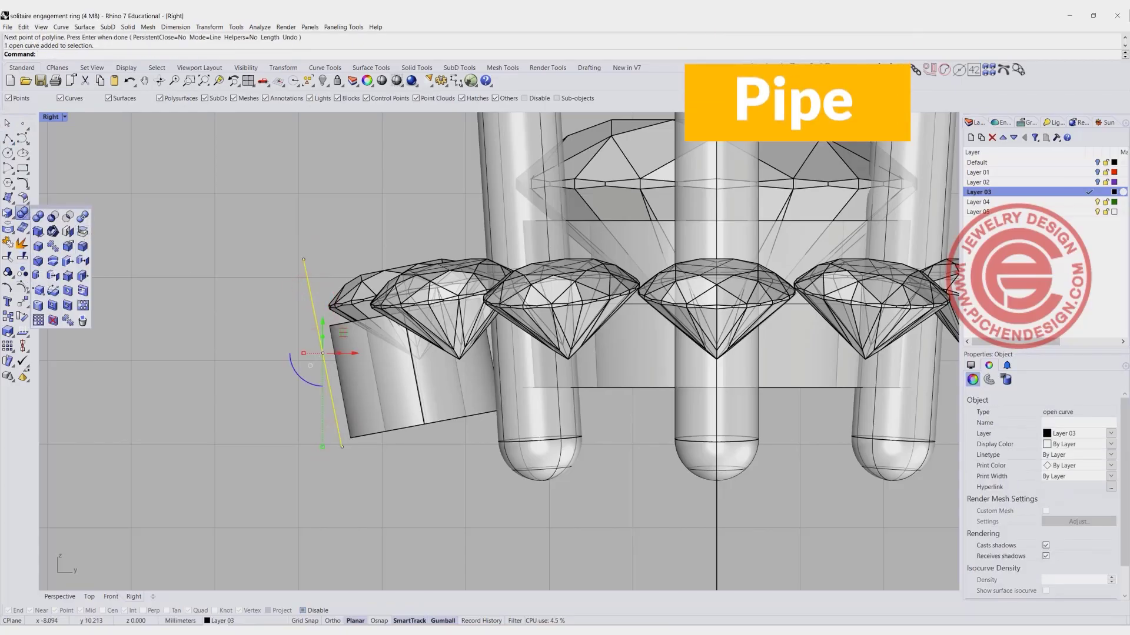
pyautogui.click(68, 246)
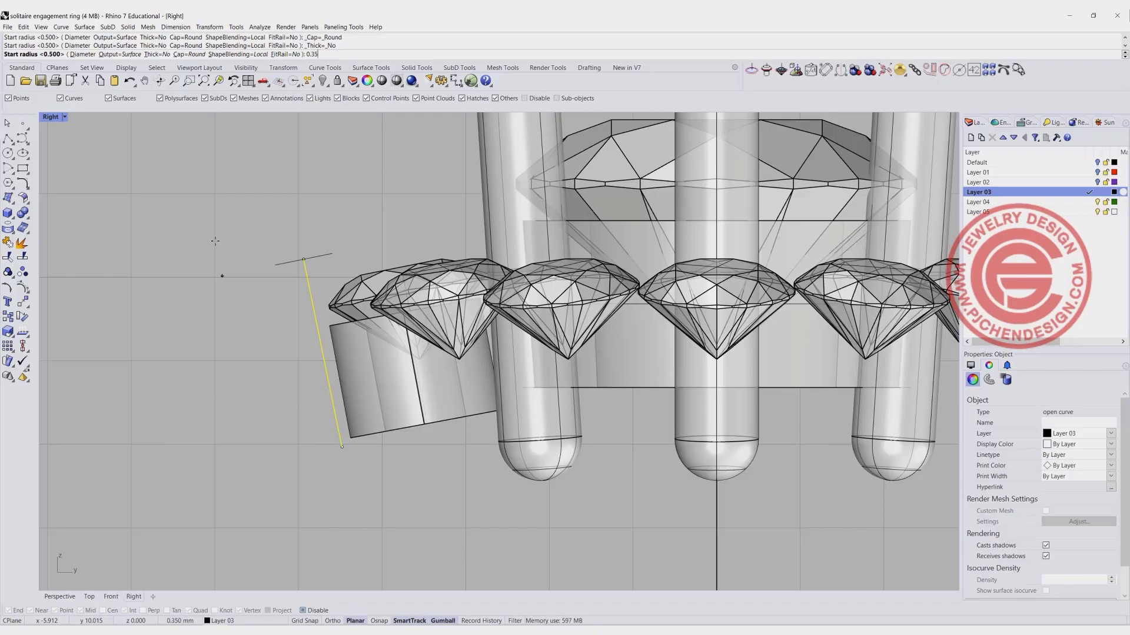
pyautogui.write('0.35')
pyautogui.press('Return')
pyautogui.press('Return')
pyautogui.press('Return')
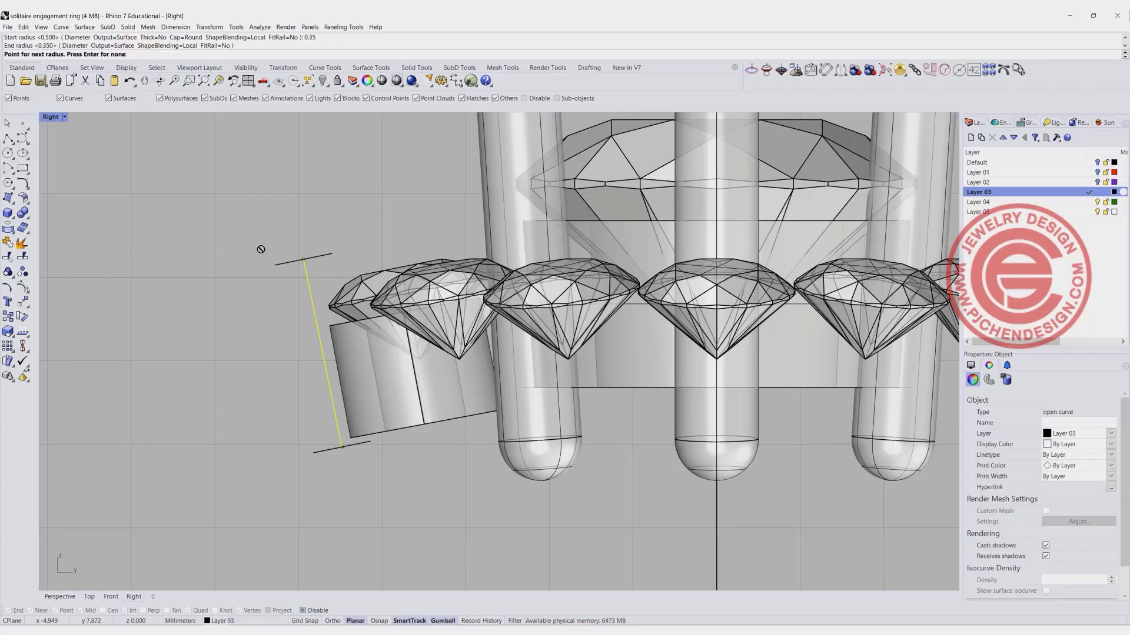
pyautogui.doubleClick(43, 117)
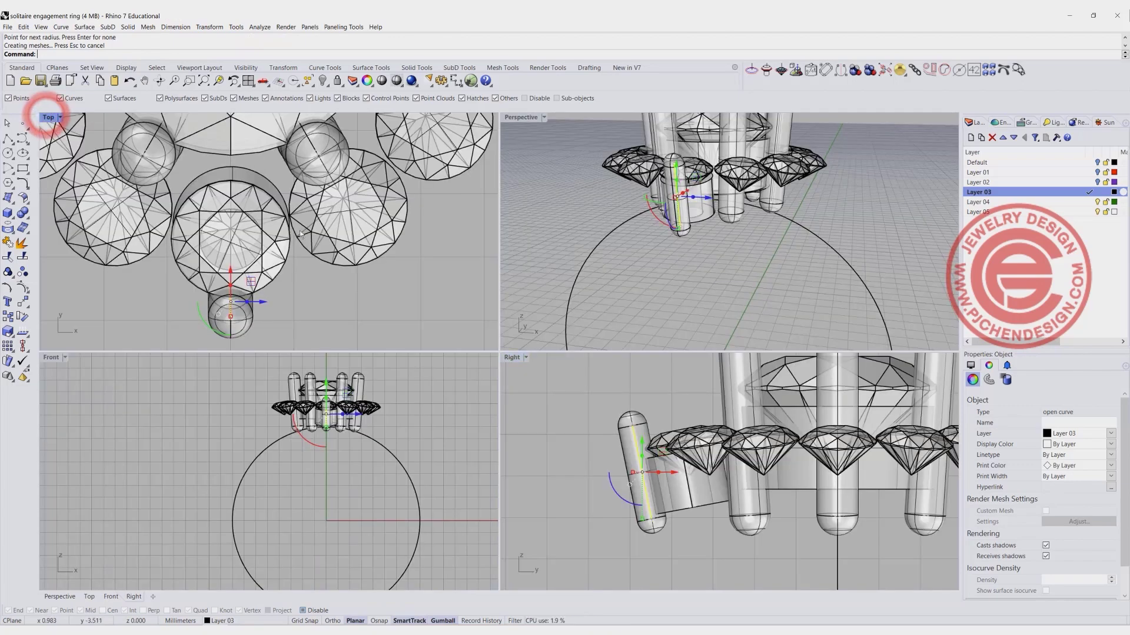
pyautogui.scroll(-3, 323, 220)
pyautogui.moveTo(335, 287); pyautogui.dragTo(341, 289, button='right')
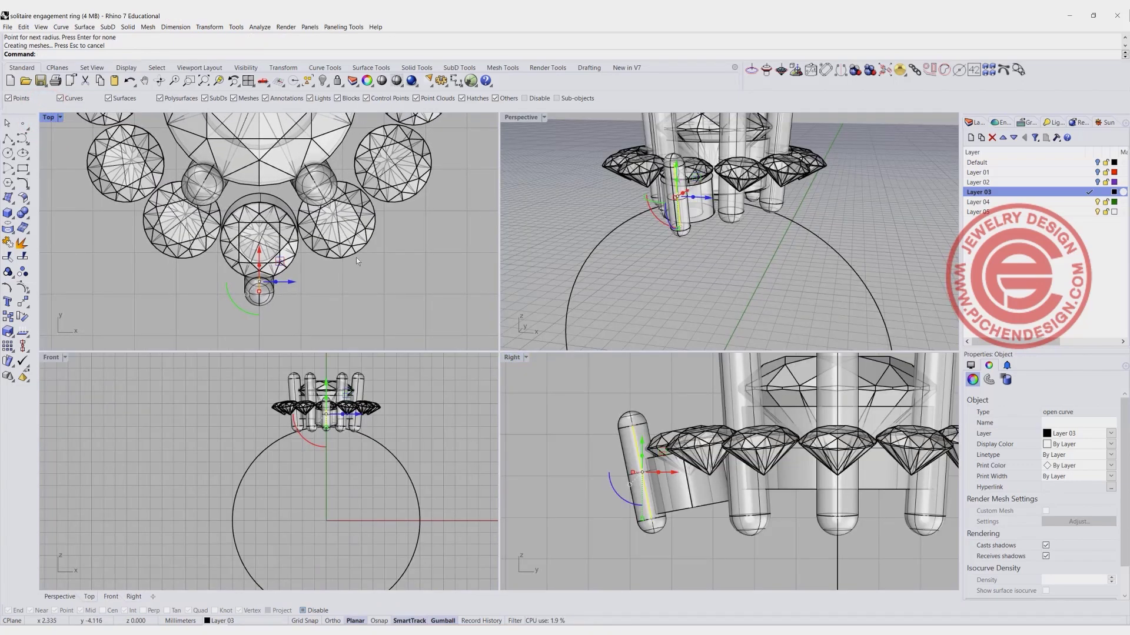
# Duplicate the front prong onto the inner left side of the front halo stone, beside the centre-stone prong, in the top view
pyautogui.moveTo(306, 275); pyautogui.dragTo(320, 293, button='right')
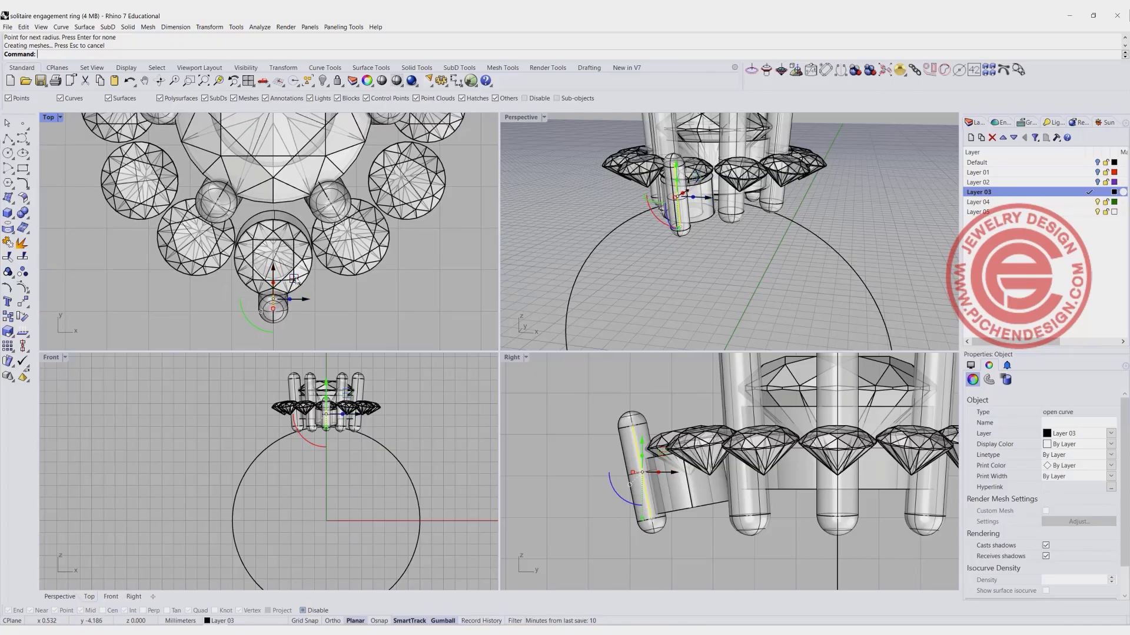
pyautogui.moveTo(296, 278); pyautogui.dragTo(261, 204)
pyautogui.hotkey('ctrl', 'z')
pyautogui.click(318, 320)
pyautogui.click(285, 317)
pyautogui.click(235, 320)
pyautogui.scroll(3, 238, 218)
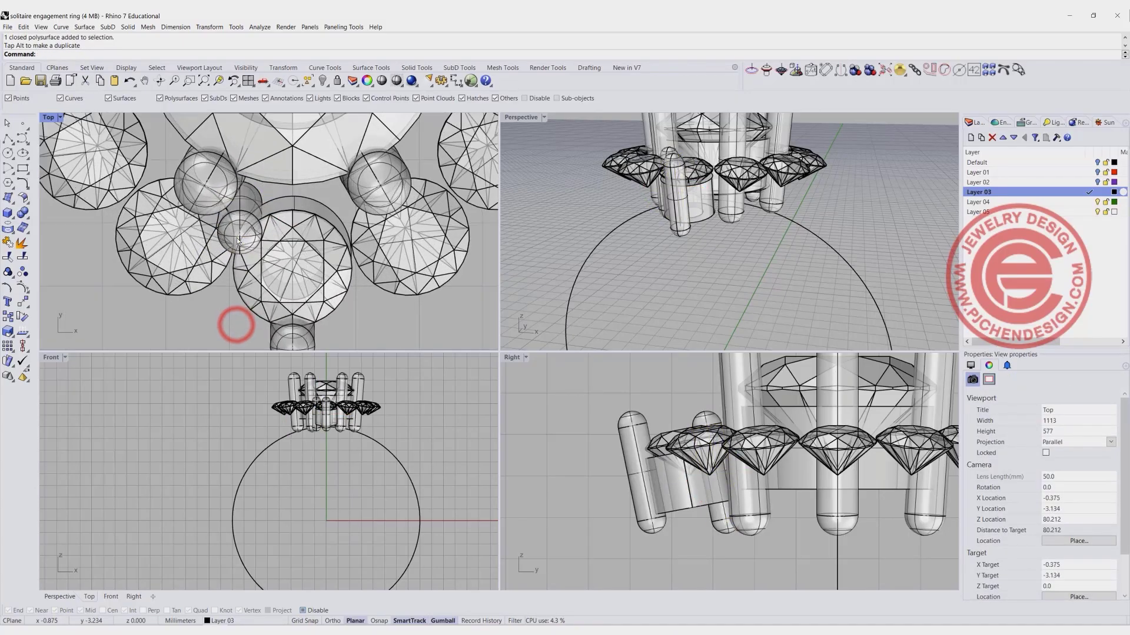
pyautogui.scroll(3, 238, 245)
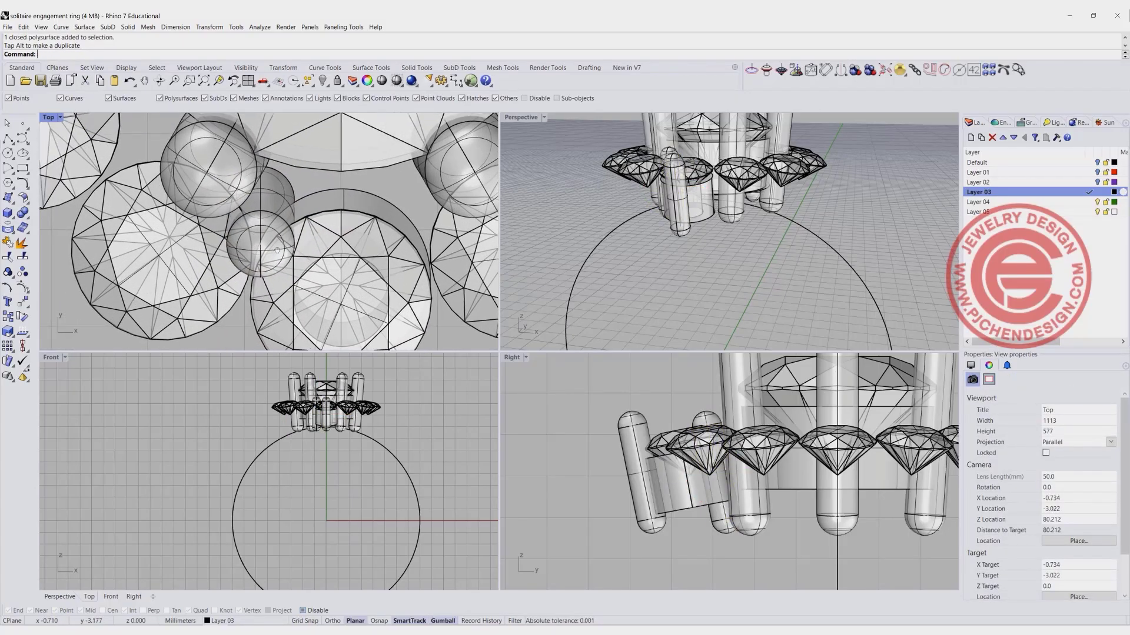
# Move the duplicated inner prong slightly inward toward the centre stone in the top view
pyautogui.click(258, 224)
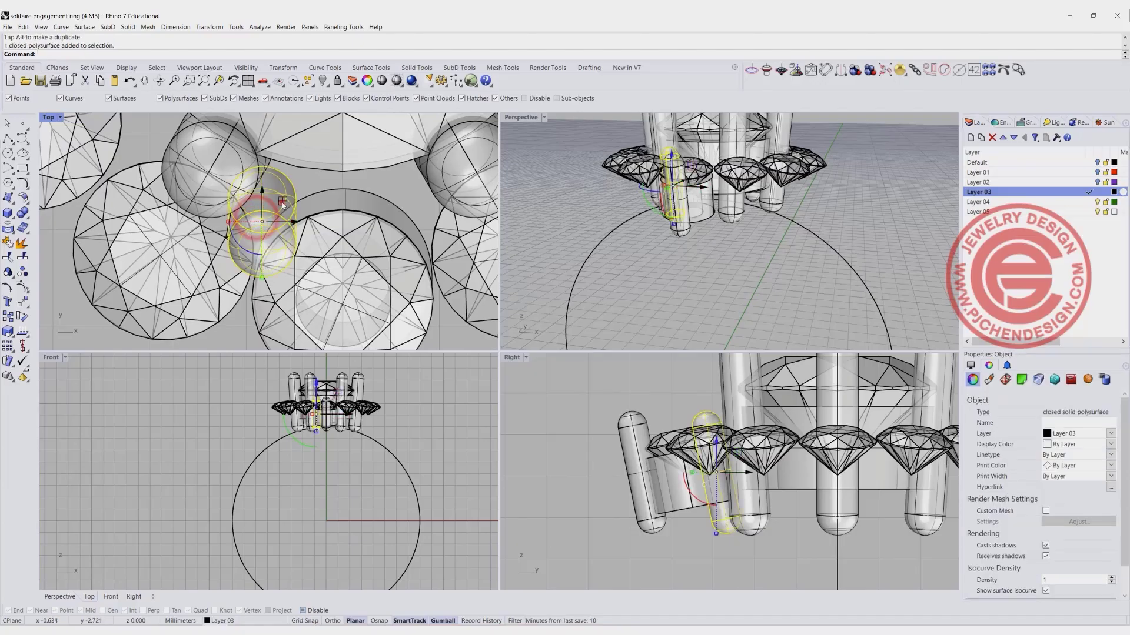
pyautogui.moveTo(276, 216); pyautogui.dragTo(283, 179)
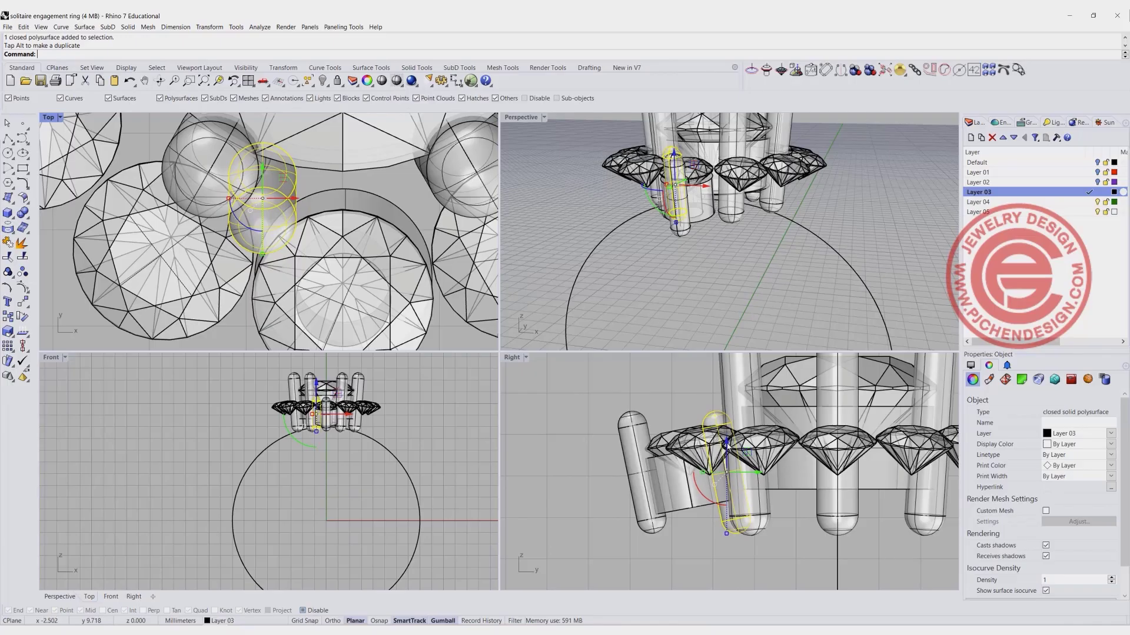
pyautogui.scroll(3, 728, 448)
pyautogui.scroll(-2, 691, 433)
# Lower the outer front prong slightly in the right view so it extends less above the halo stone
pyautogui.click(617, 425)
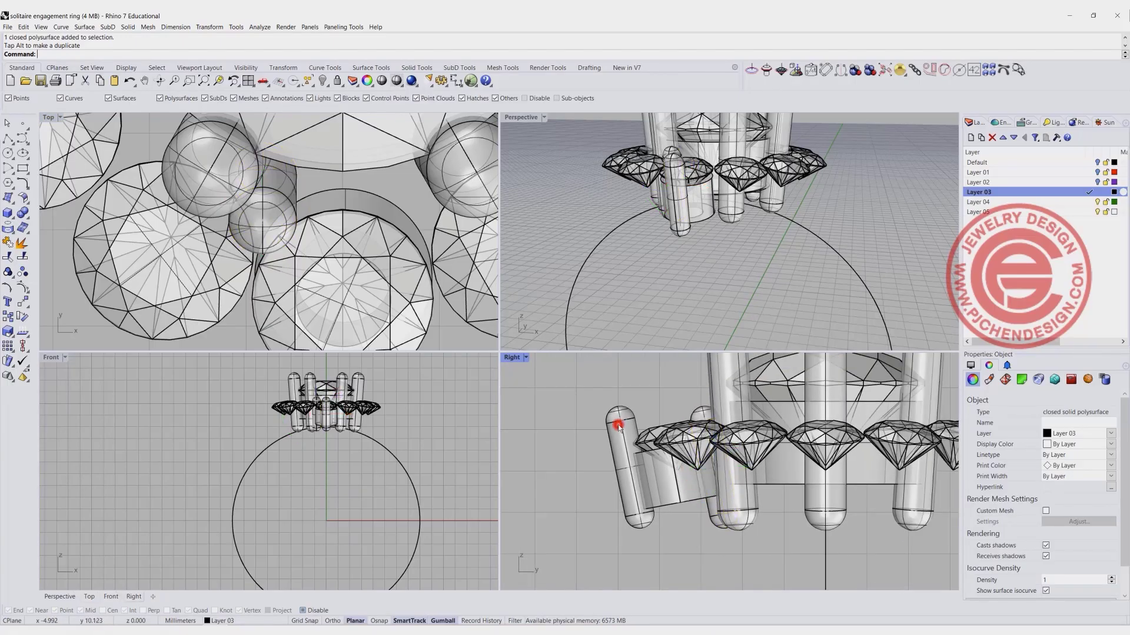
pyautogui.click(586, 440)
pyautogui.click(622, 418)
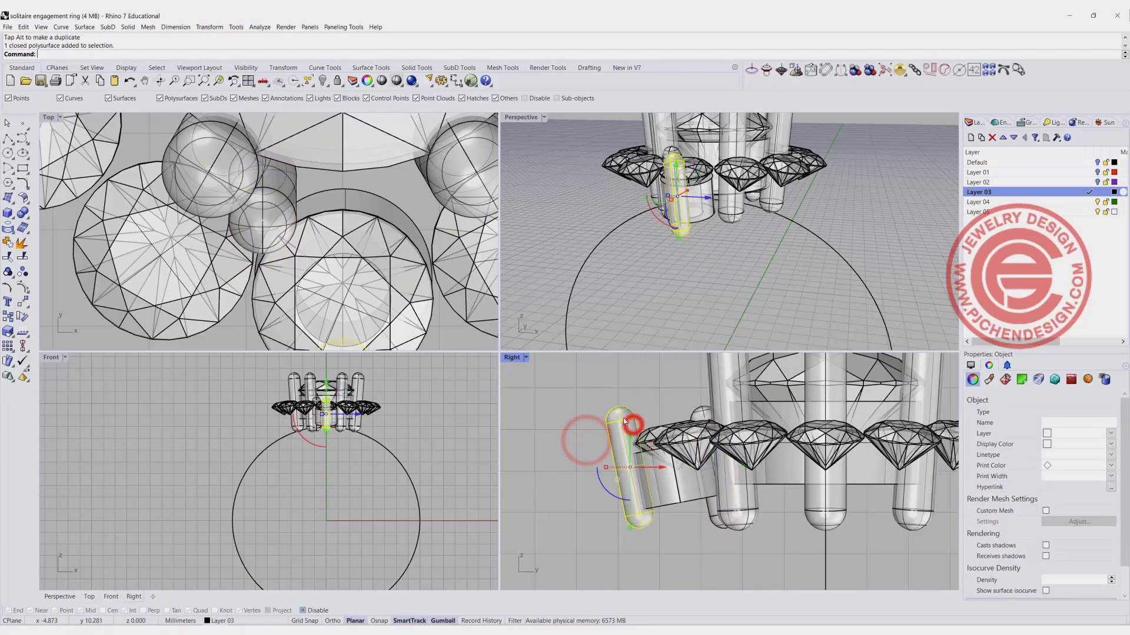
pyautogui.moveTo(651, 454); pyautogui.dragTo(658, 469)
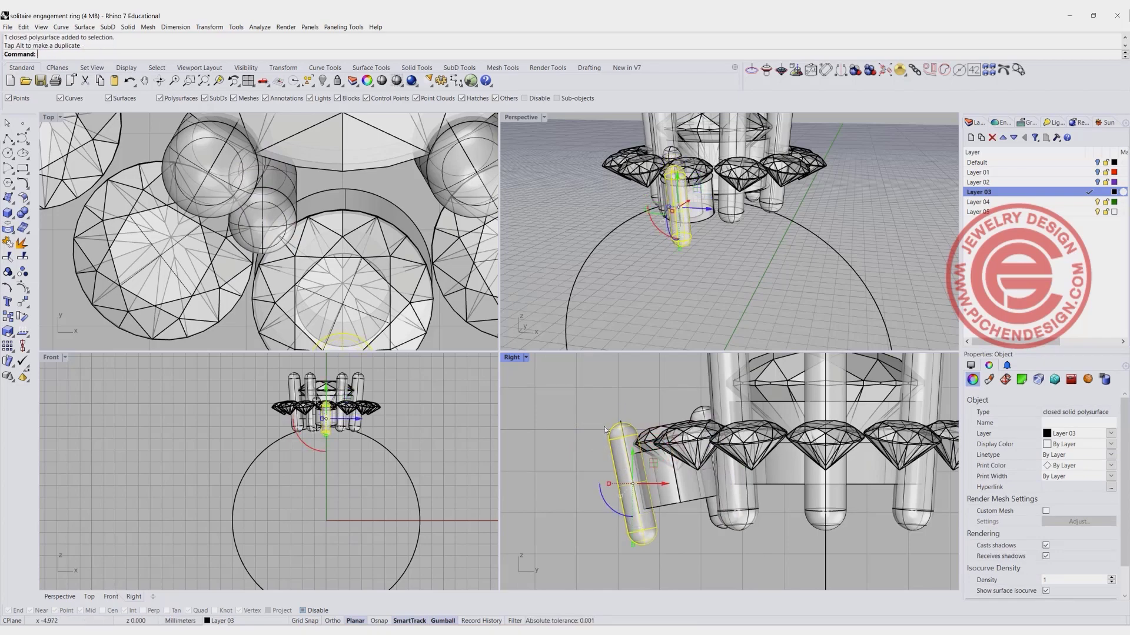
pyautogui.click(651, 429)
pyautogui.click(641, 399)
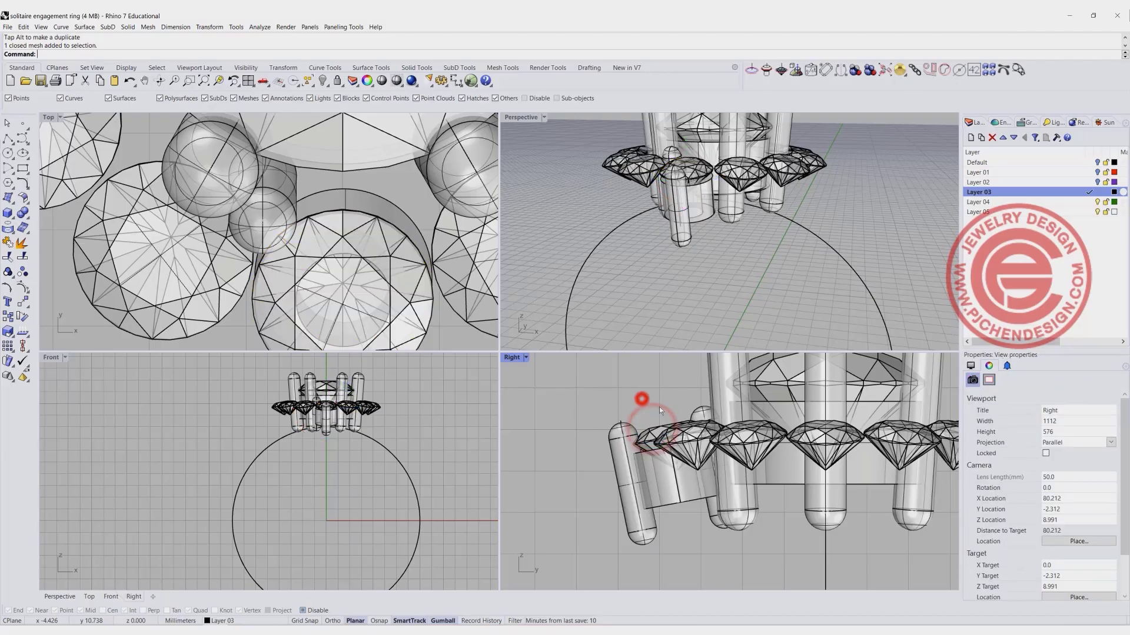
# Shift the inner prong slightly sideways toward the front halo stone and check its position up close in perspective
pyautogui.moveTo(273, 182); pyautogui.dragTo(299, 199)
pyautogui.click(419, 194)
pyautogui.moveTo(333, 246); pyautogui.dragTo(340, 237, button='right')
pyautogui.scroll(10, 767, 200)
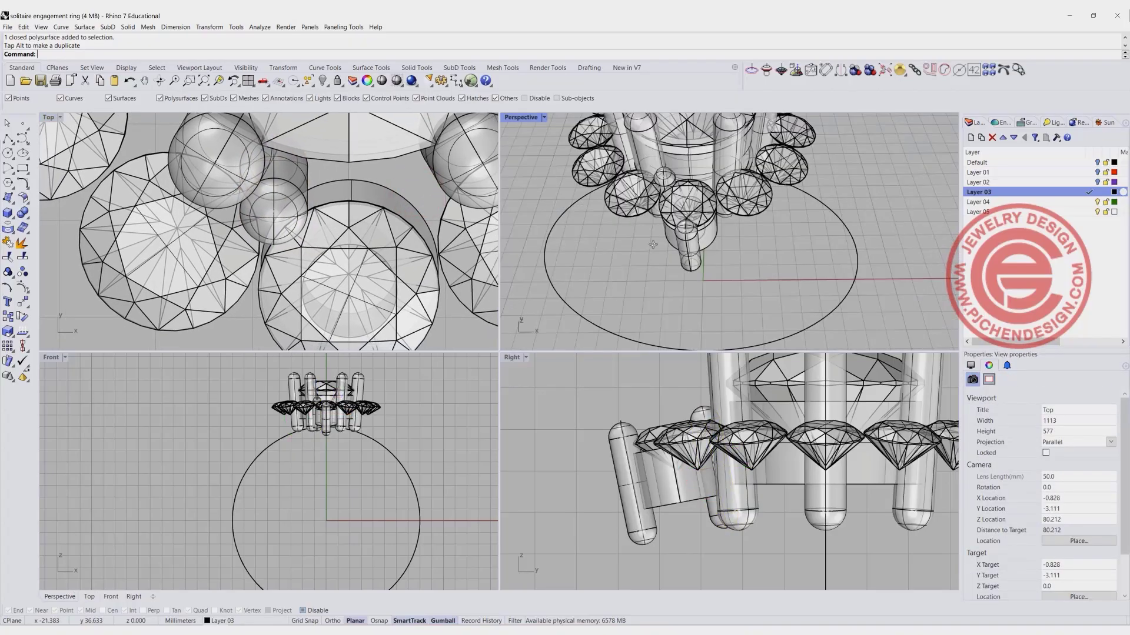
pyautogui.moveTo(767, 200); pyautogui.dragTo(706, 187, button='right')
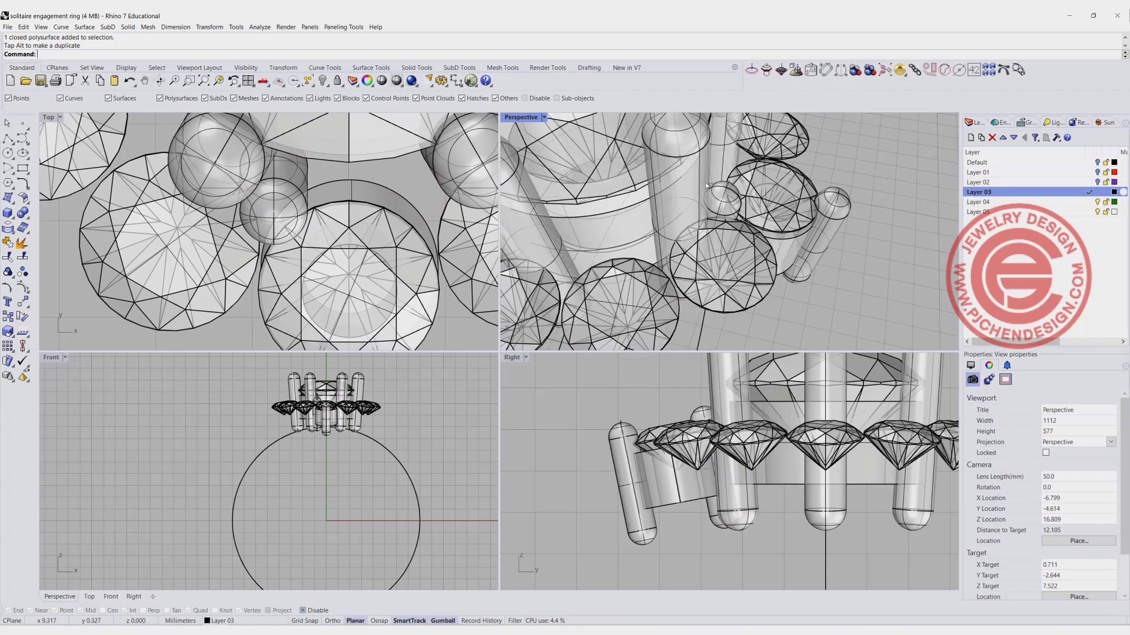
# Nudge the inner prong slightly outward toward the front halo stone and inspect the fit in perspective
pyautogui.click(292, 174)
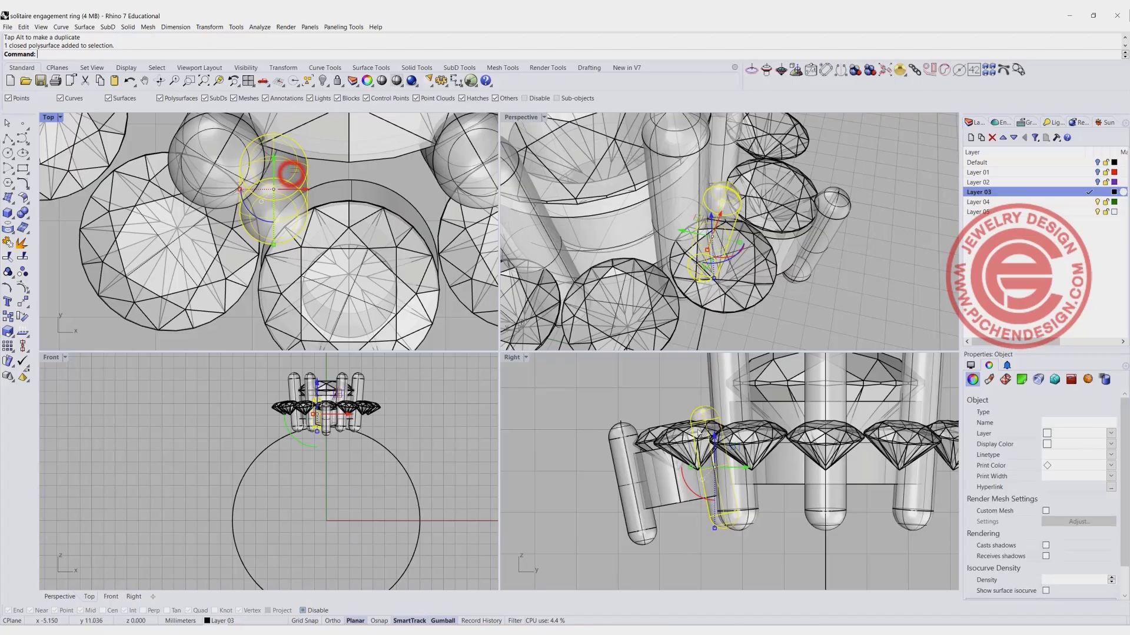
pyautogui.moveTo(706, 494); pyautogui.dragTo(706, 499)
pyautogui.click(664, 391)
pyautogui.moveTo(714, 206); pyautogui.dragTo(701, 208, button='right')
pyautogui.scroll(2, 701, 209)
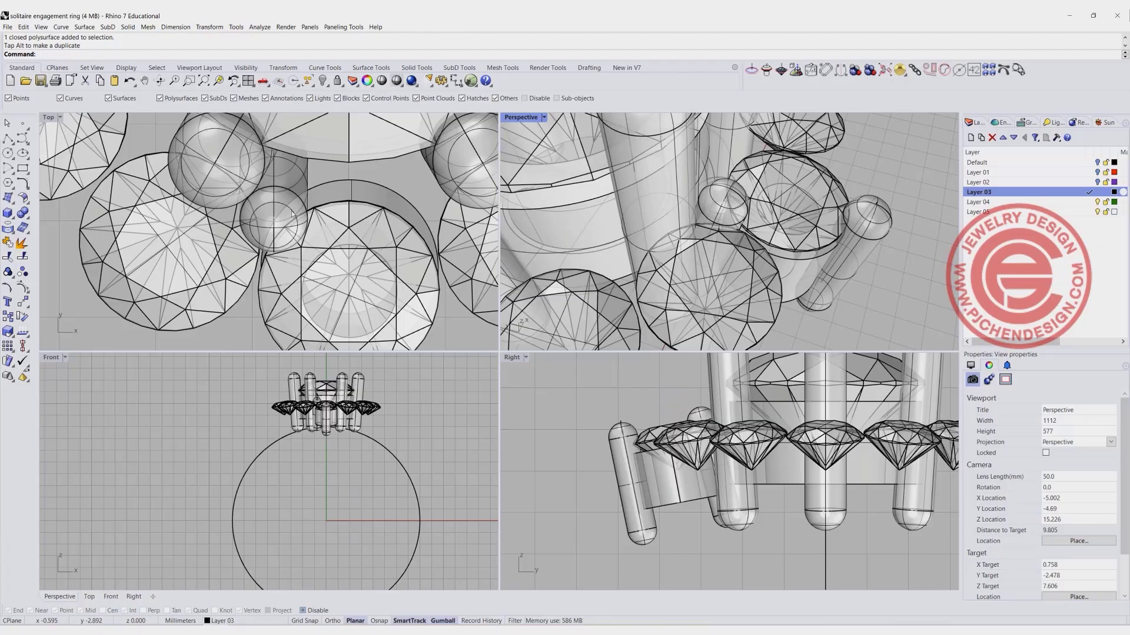
# Polar array the outer and inner prongs around the origin with 12 items over 360 degrees, with history recording on
pyautogui.scroll(-5, 292, 213)
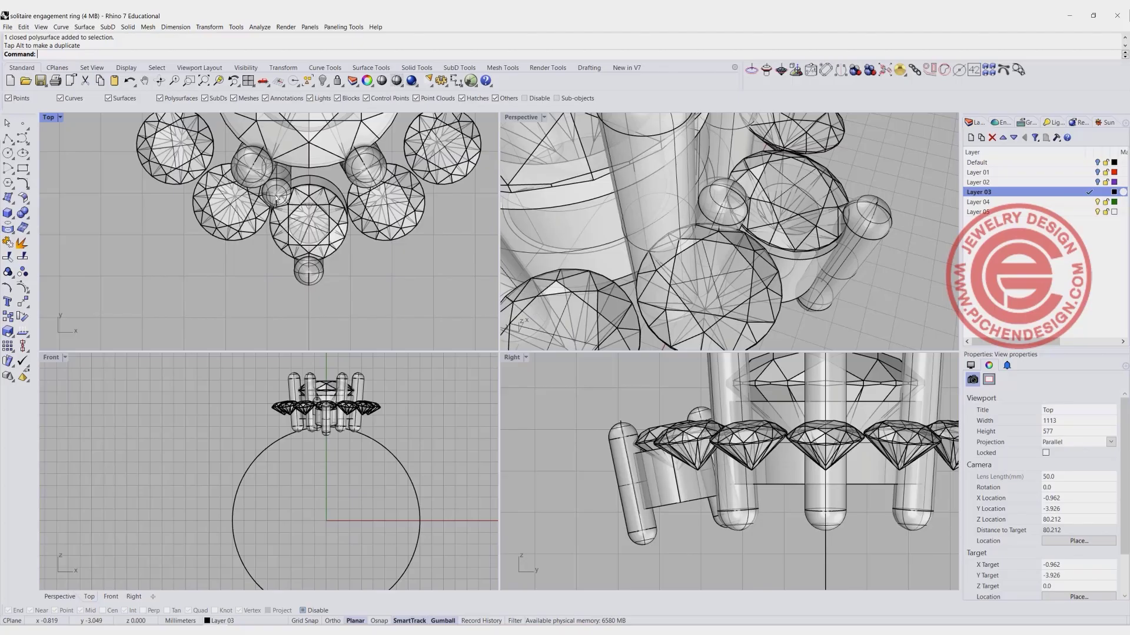
pyautogui.click(313, 271)
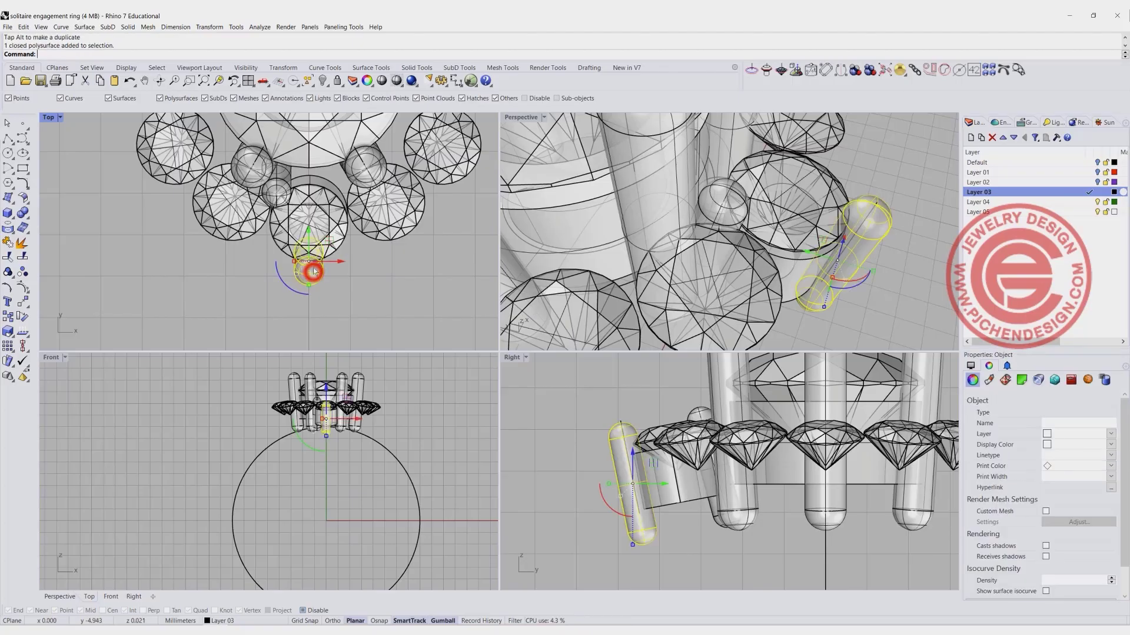
pyautogui.keyDown('shift'); pyautogui.click(279, 187); pyautogui.keyUp('shift')
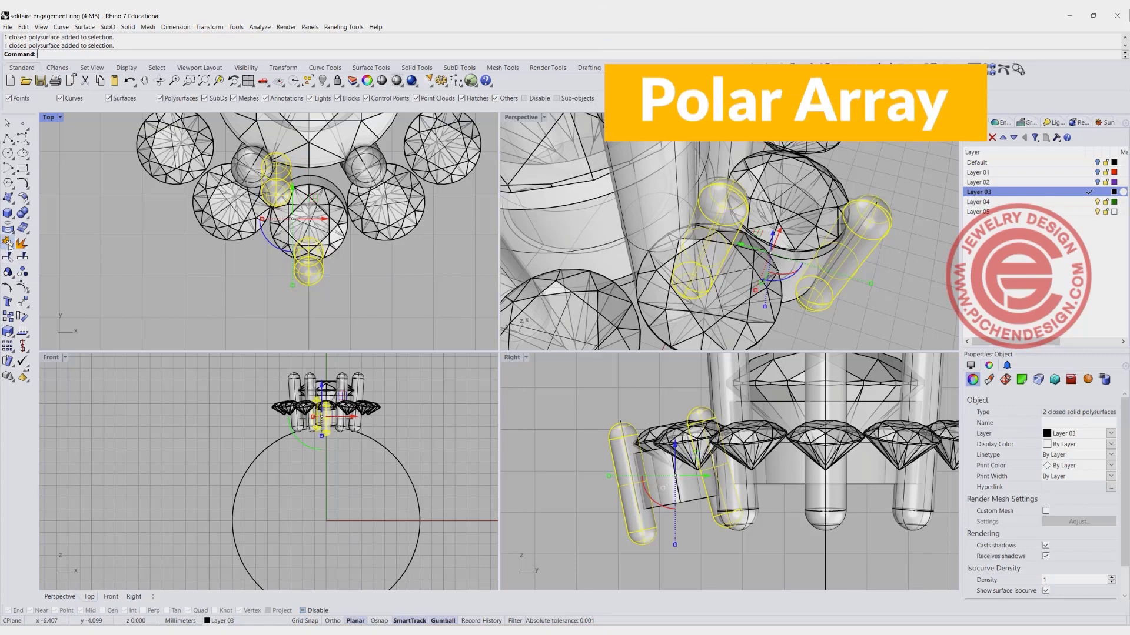
pyautogui.click(23, 348)
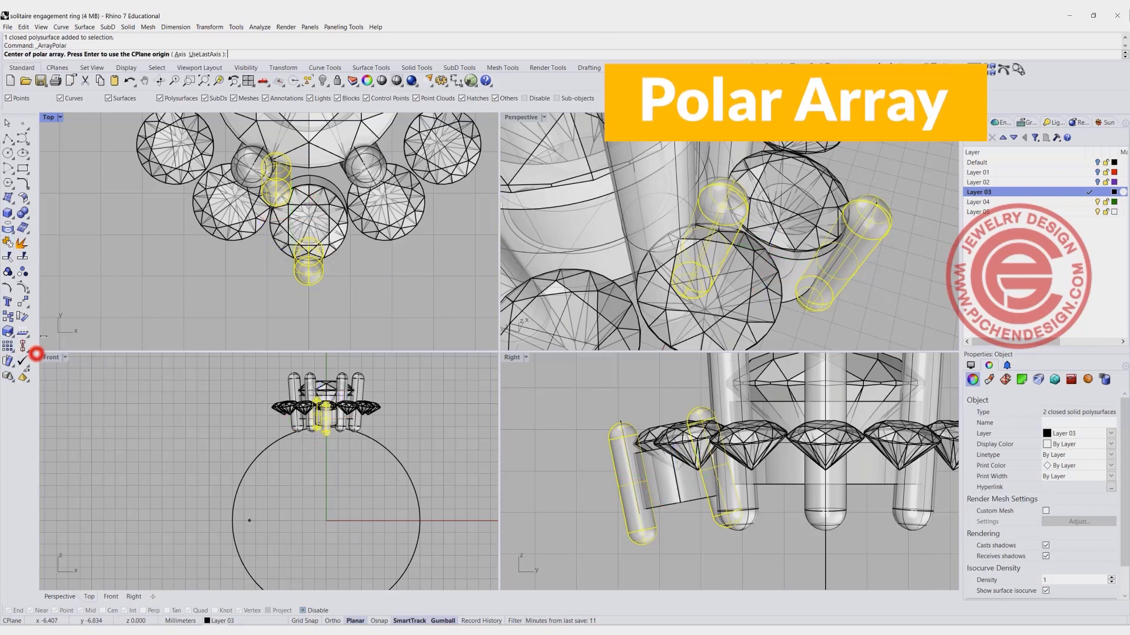
pyautogui.scroll(-2, 252, 272)
pyautogui.scroll(-1, 253, 272)
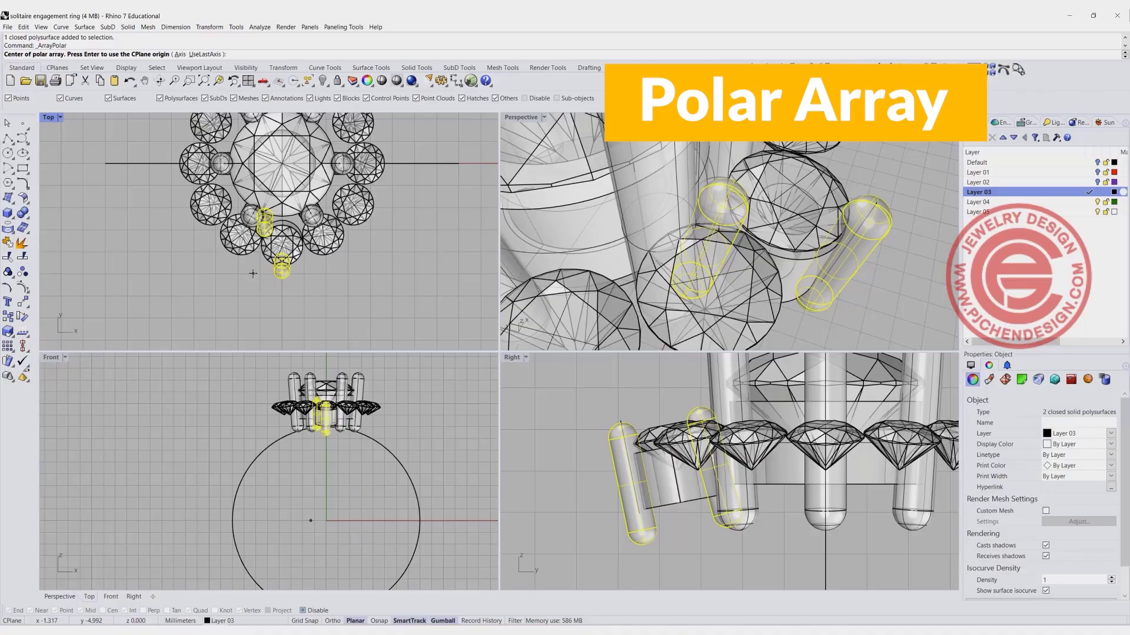
pyautogui.write('0')
pyautogui.press('Return')
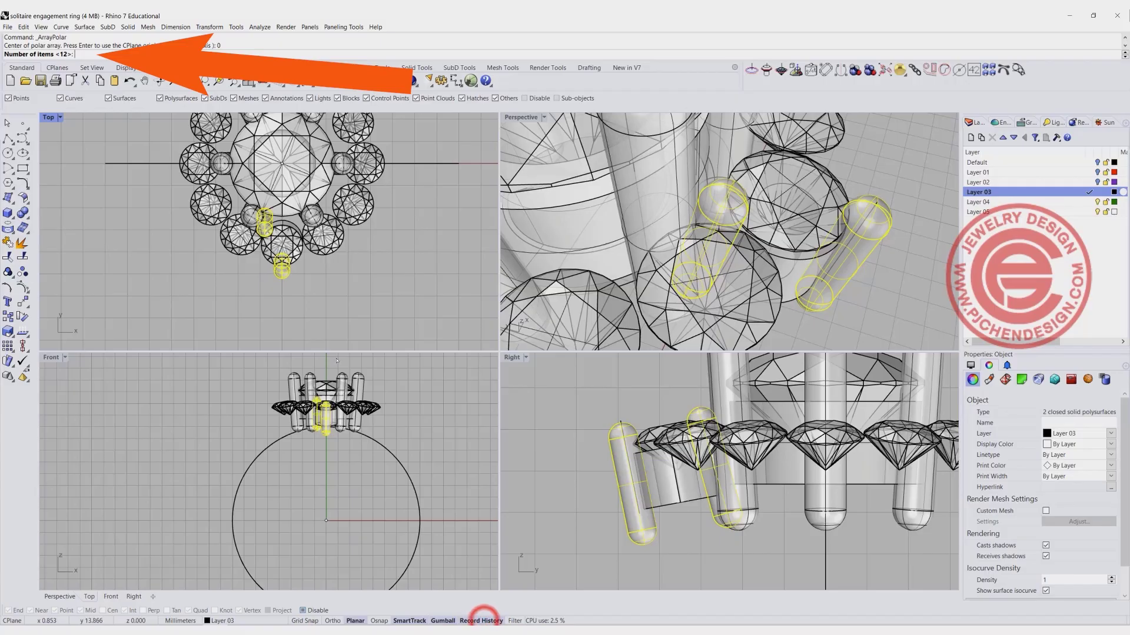
pyautogui.press('Return')
pyautogui.press('Return')
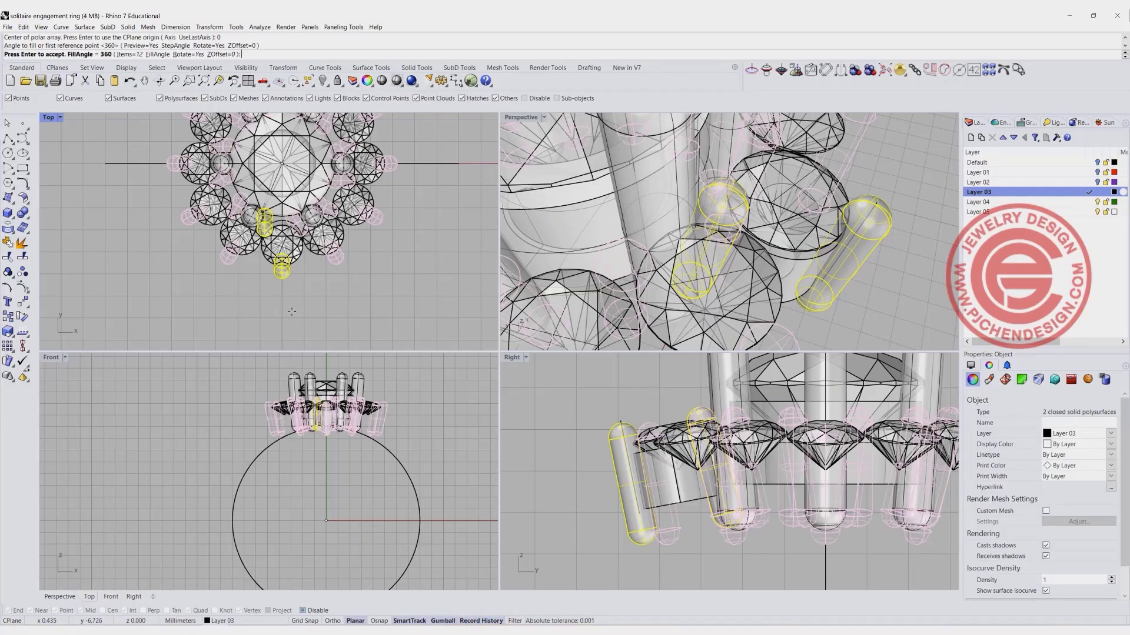
pyautogui.press('Return')
pyautogui.click(364, 288)
# Try nudging the original inner prong in the top view to update its arrayed copies, and undo the move
pyautogui.scroll(3, 364, 288)
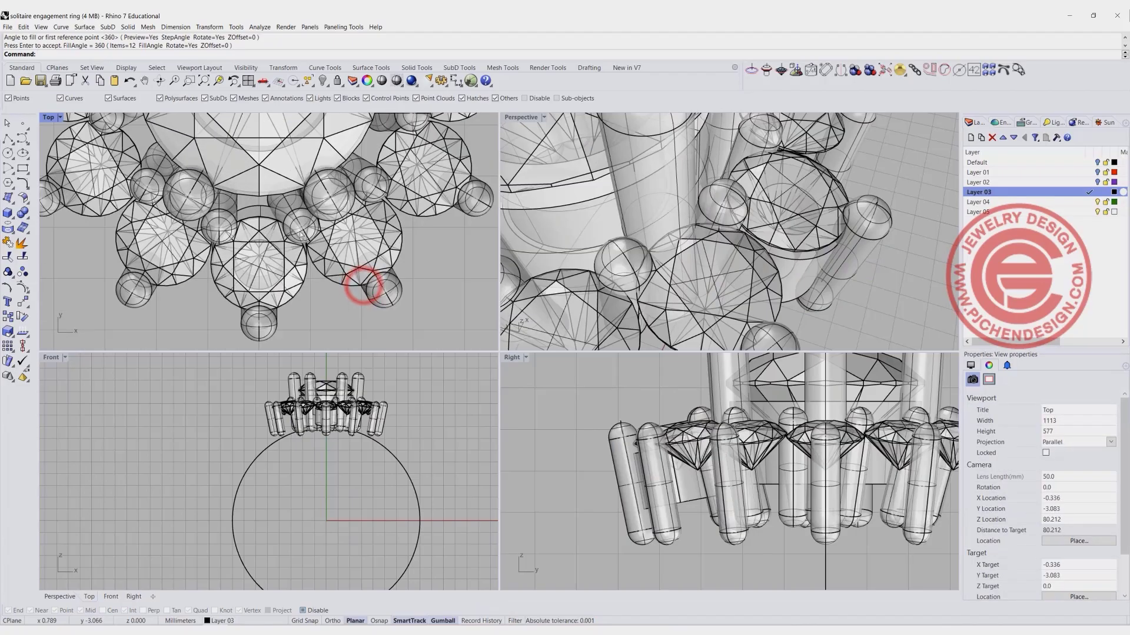
pyautogui.click(219, 223)
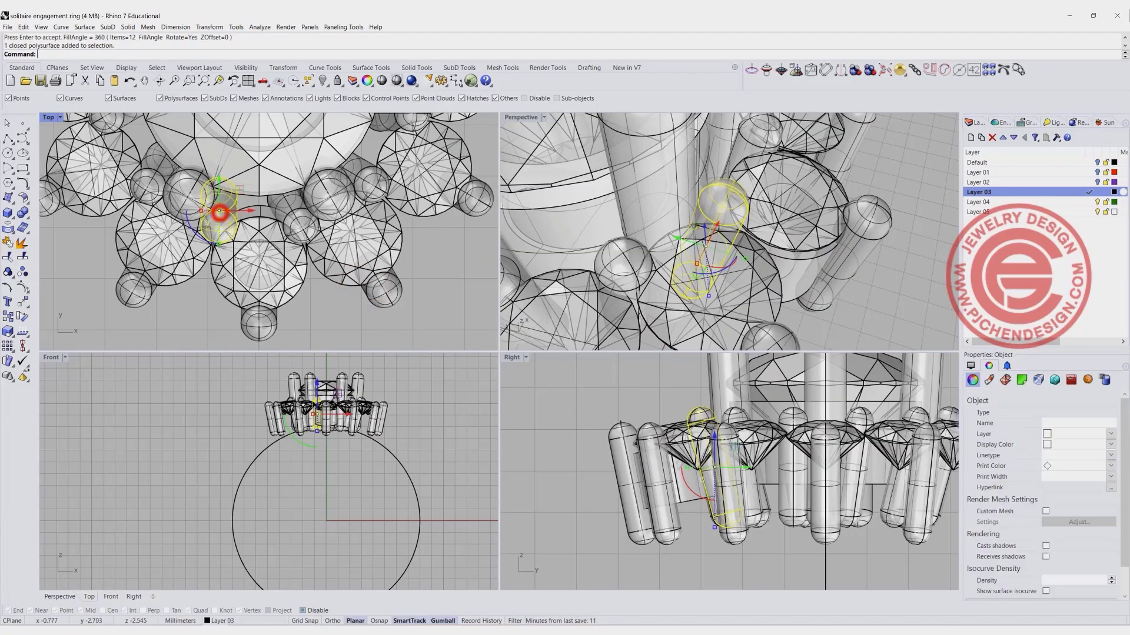
pyautogui.click(293, 212)
pyautogui.click(234, 212)
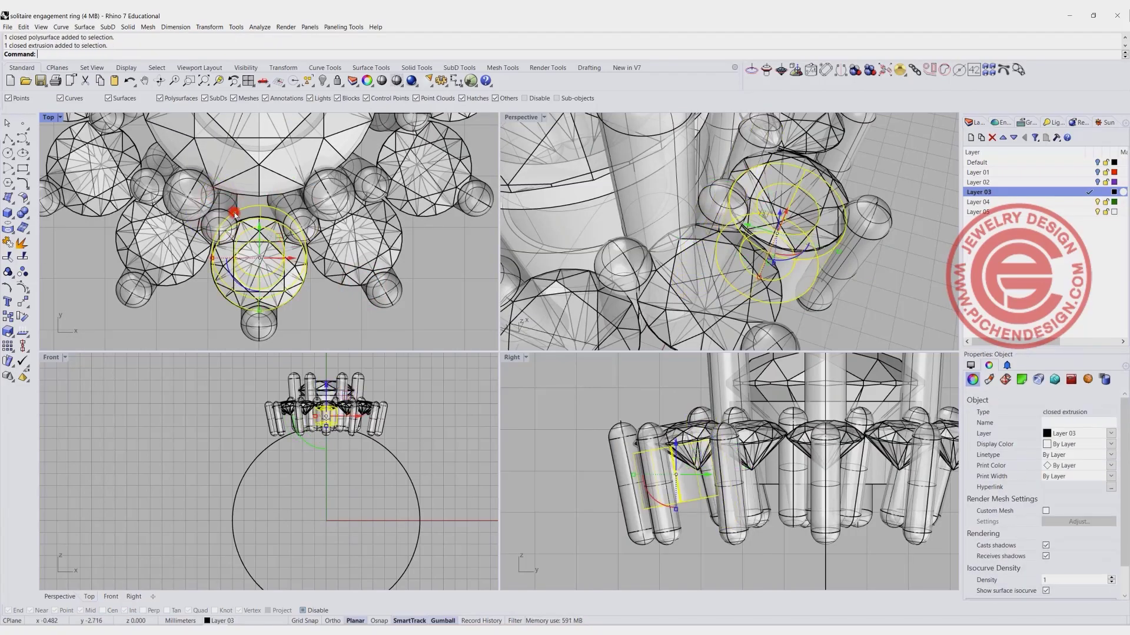
pyautogui.click(226, 204)
pyautogui.moveTo(242, 194); pyautogui.dragTo(238, 191)
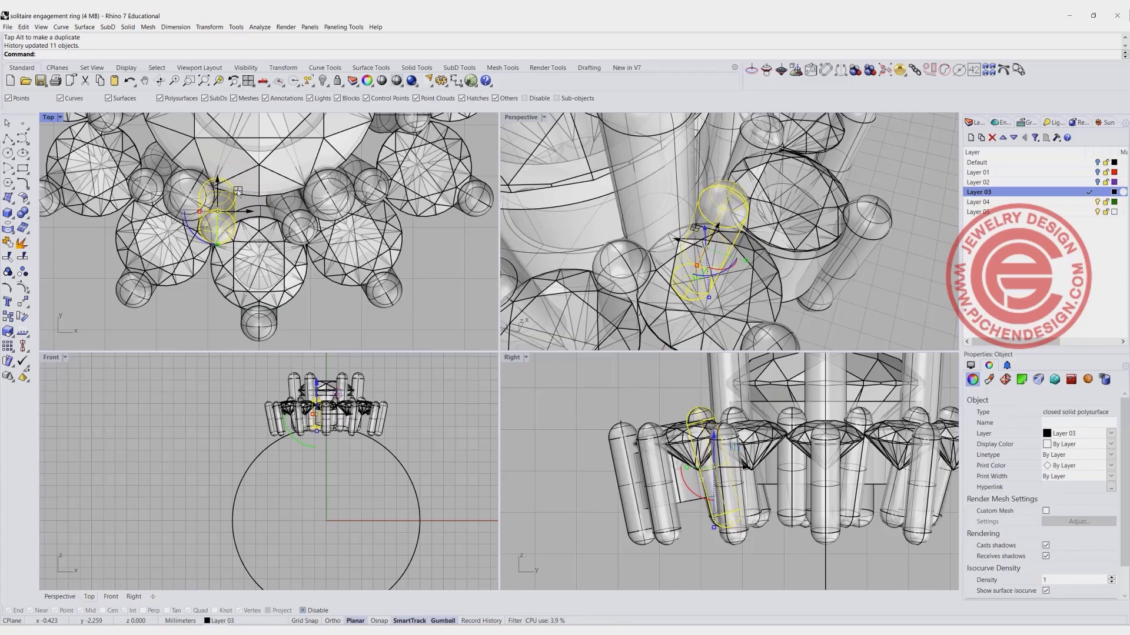
pyautogui.hotkey('ctrl', 'z')
pyautogui.click(323, 316)
# Make Layer 04 the current layer and lock Layer 03
pyautogui.scroll(-6, 324, 316)
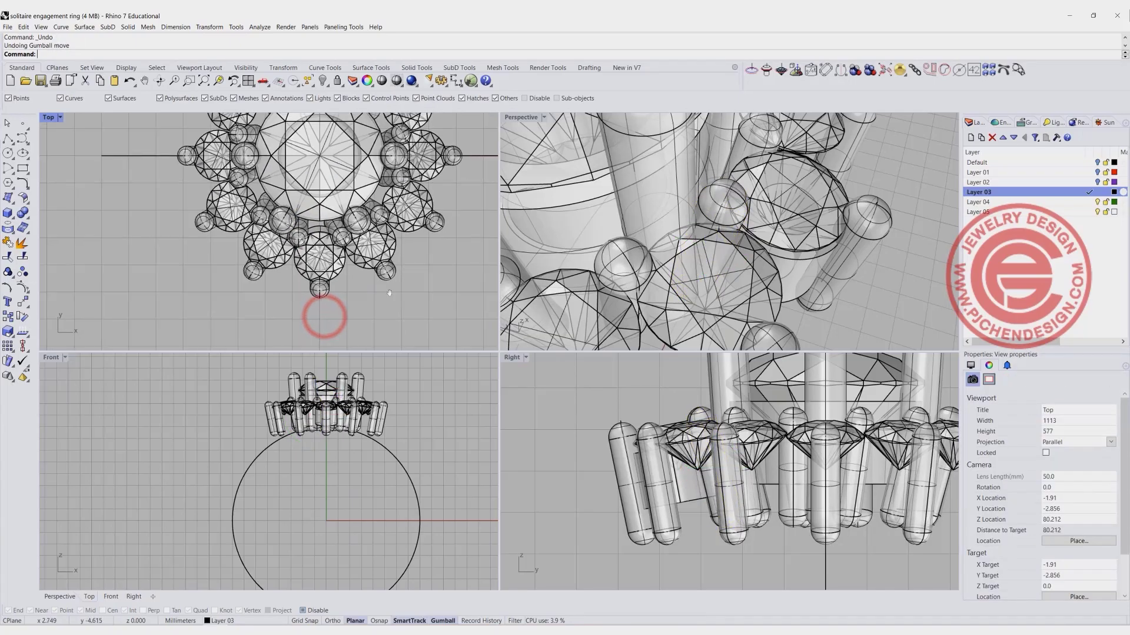
pyautogui.moveTo(392, 250); pyautogui.dragTo(351, 296, button='right')
pyautogui.moveTo(701, 254); pyautogui.dragTo(742, 156, button='right')
pyautogui.click(1089, 201)
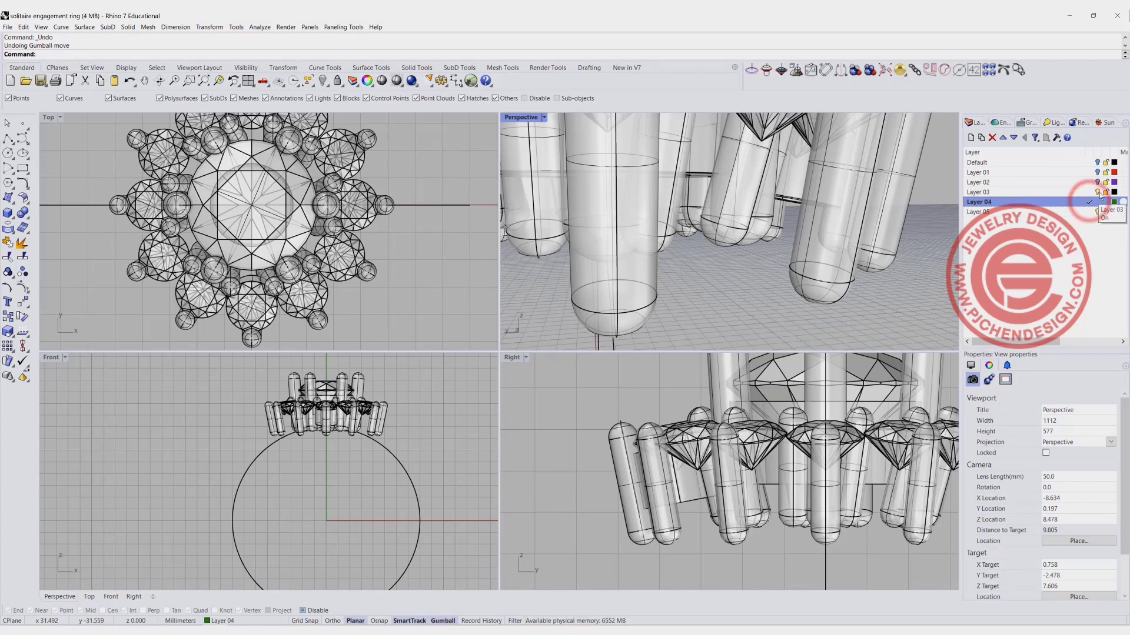
pyautogui.click(1104, 192)
pyautogui.scroll(-4, 247, 258)
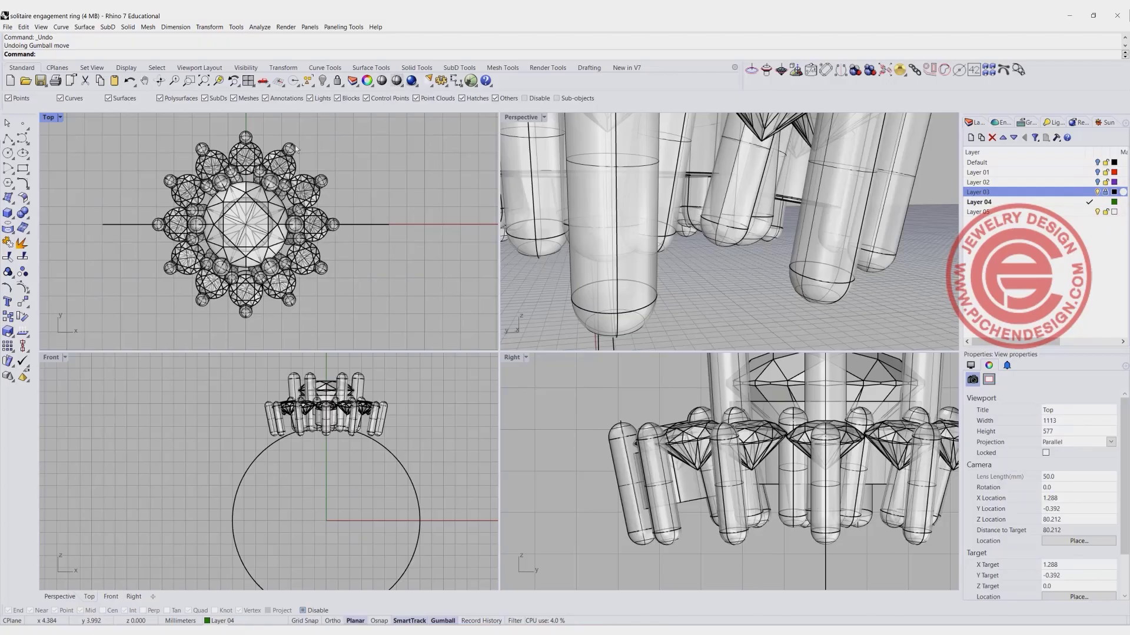
# Maximise the top view and draw a straight polyline from the origin (0) through the front halo stone to just beyond its outer prong
pyautogui.moveTo(293, 251); pyautogui.dragTo(323, 273, button='right')
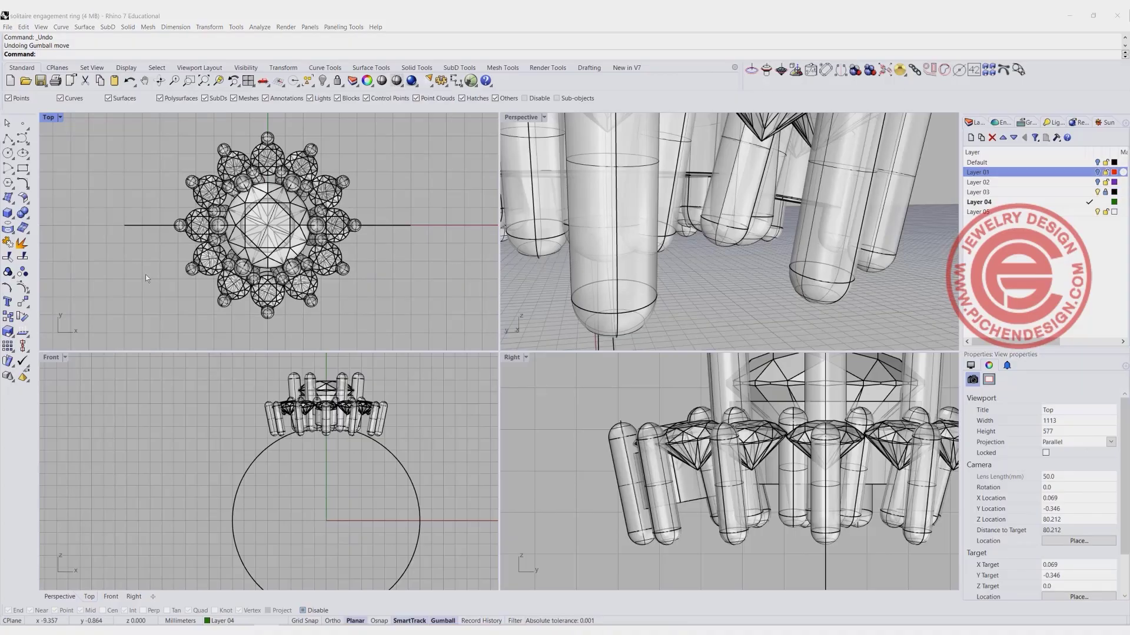
pyautogui.moveTo(228, 305); pyautogui.dragTo(196, 254, button='right')
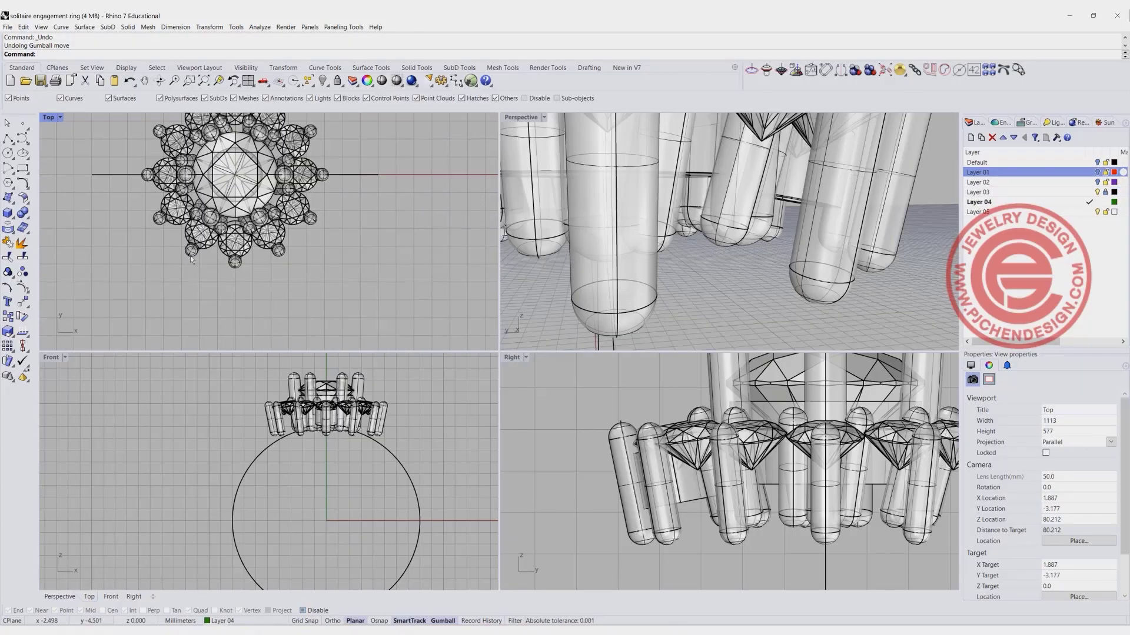
pyautogui.doubleClick(51, 117)
pyautogui.moveTo(180, 192); pyautogui.dragTo(163, 192, button='right')
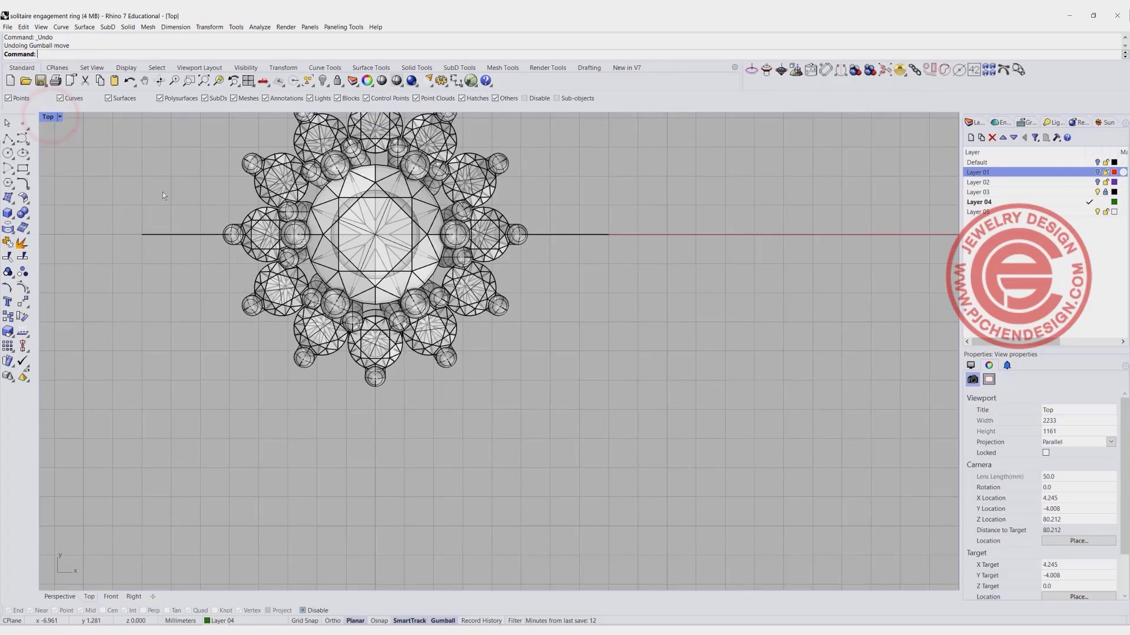
pyautogui.click(8, 140)
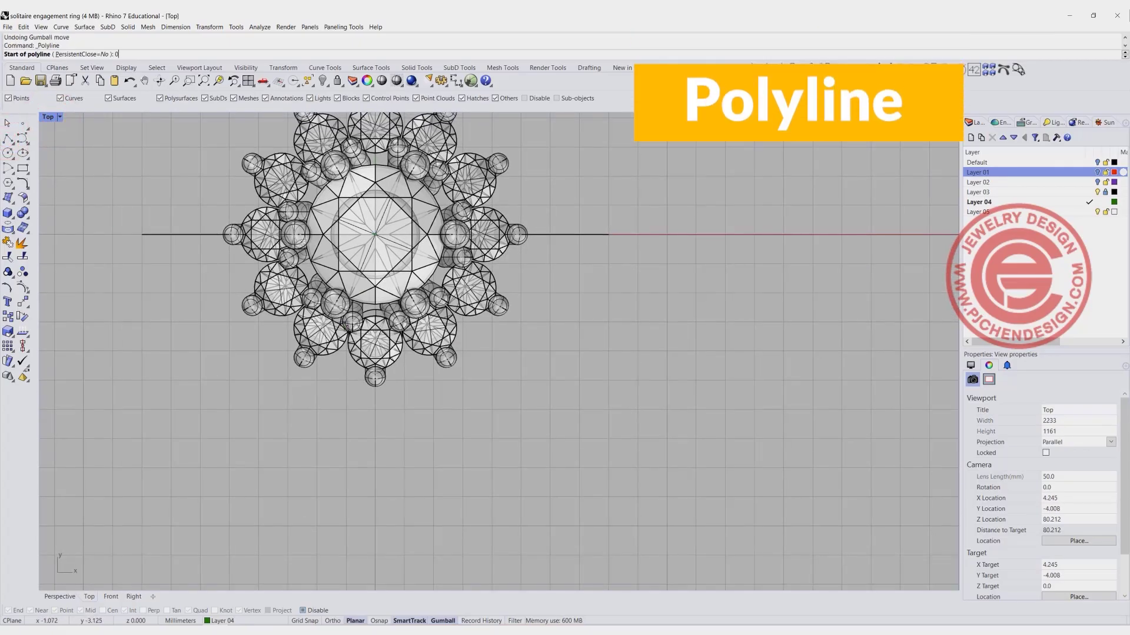
pyautogui.press('Return')
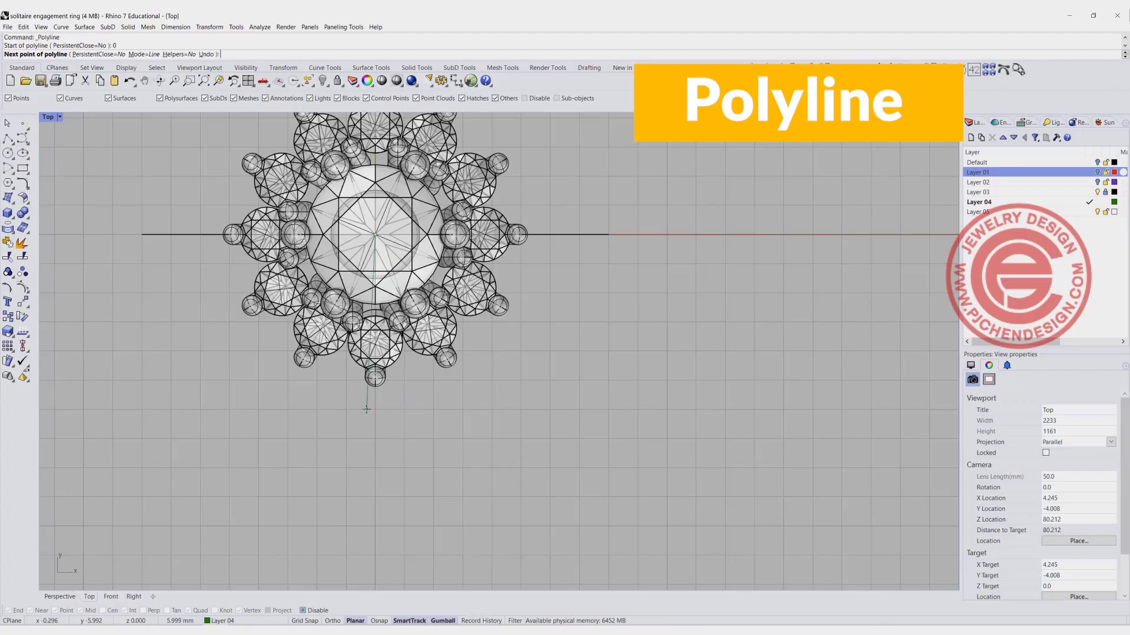
pyautogui.click(374, 421)
pyautogui.rightClick(375, 419)
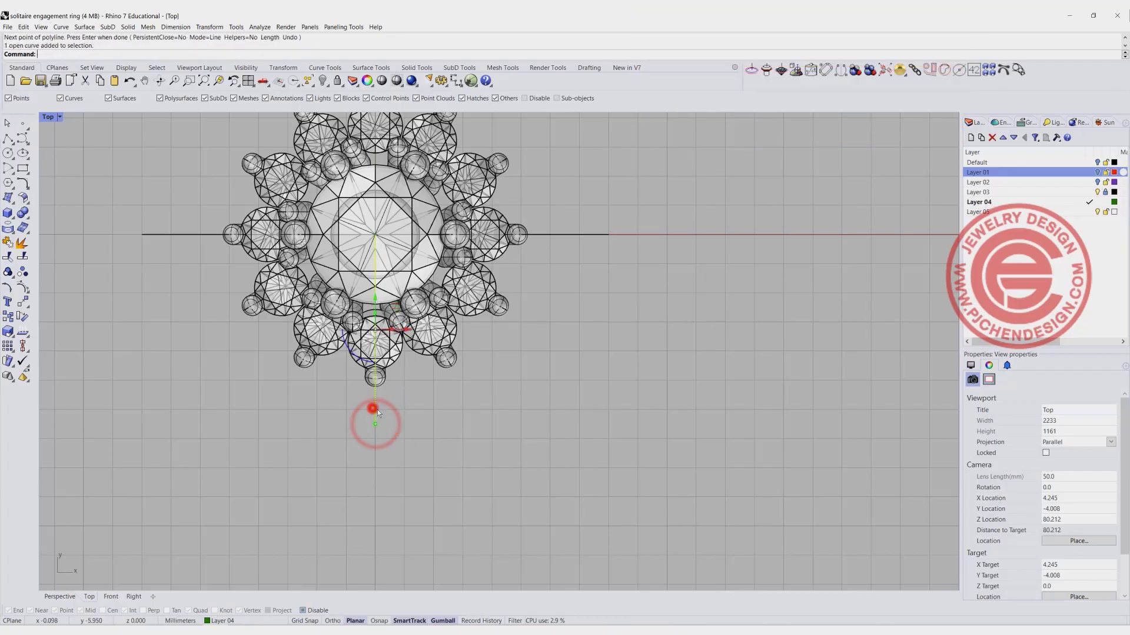
# Rotate copies of the straight guide line about the origin by 30 and -30 degrees
pyautogui.click(23, 316)
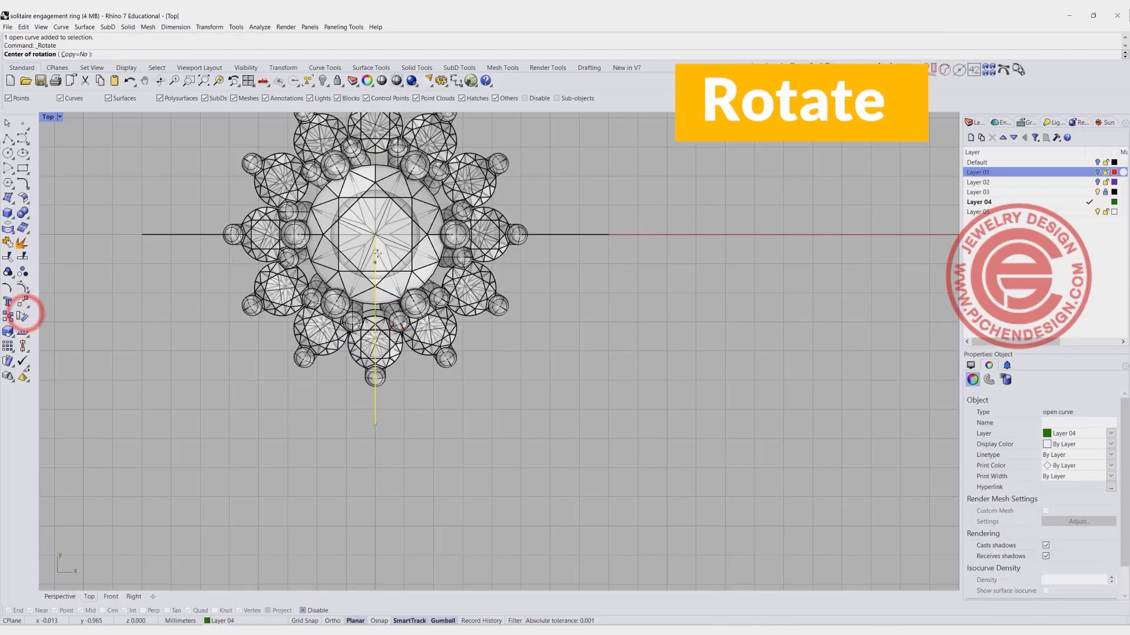
pyautogui.click(302, 610)
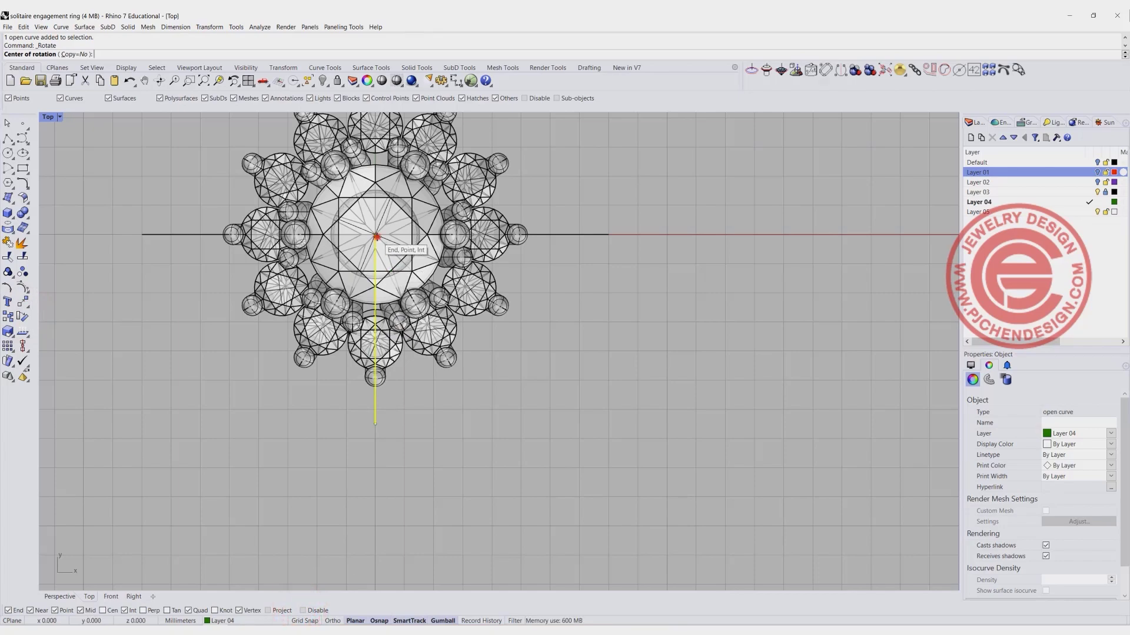
pyautogui.click(375, 236)
pyautogui.click(375, 423)
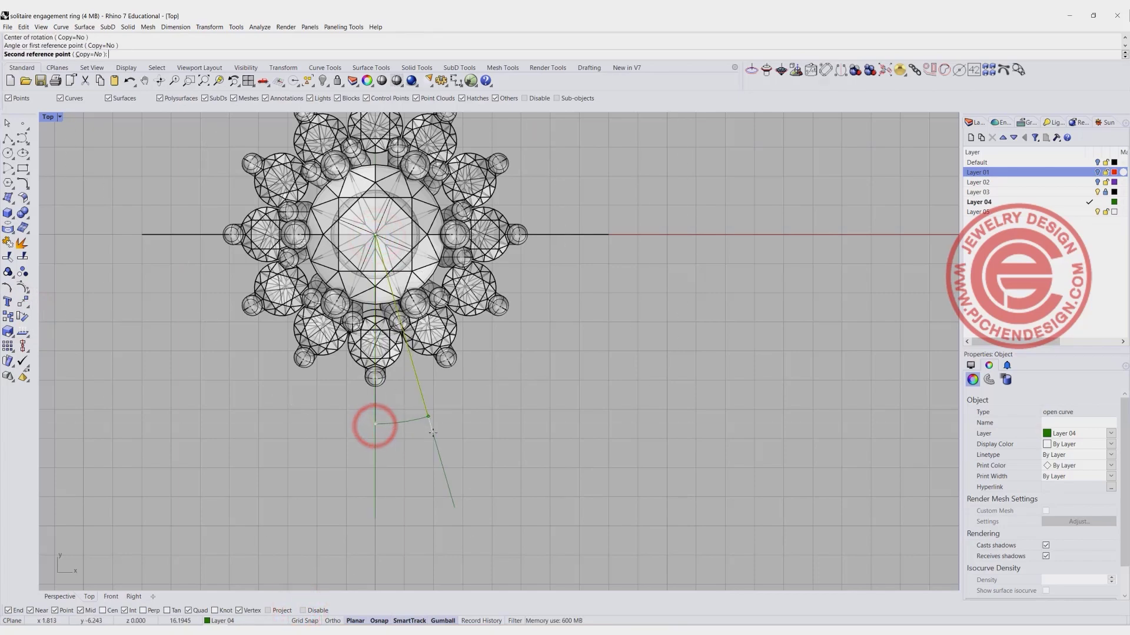
pyautogui.write('30')
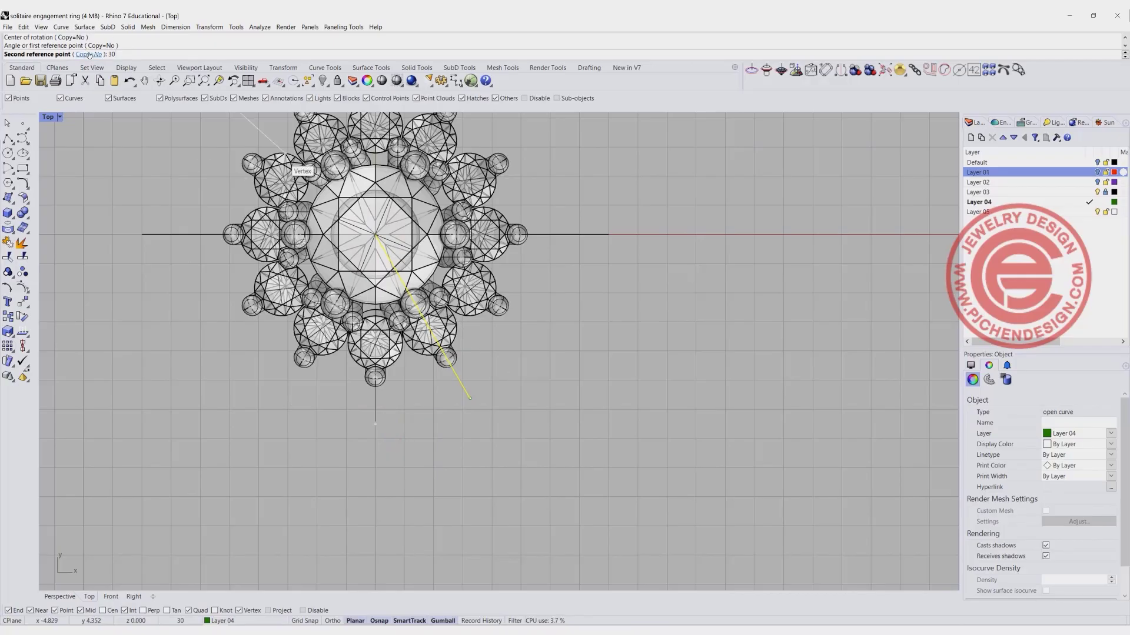
pyautogui.click(89, 54)
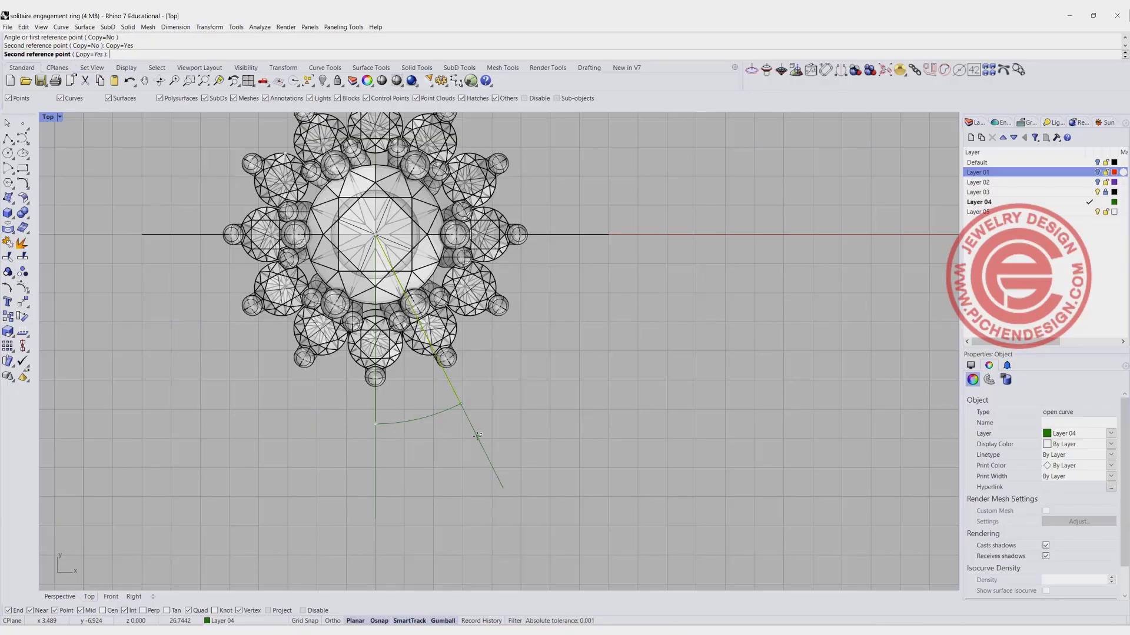
pyautogui.write('30')
pyautogui.press('Return')
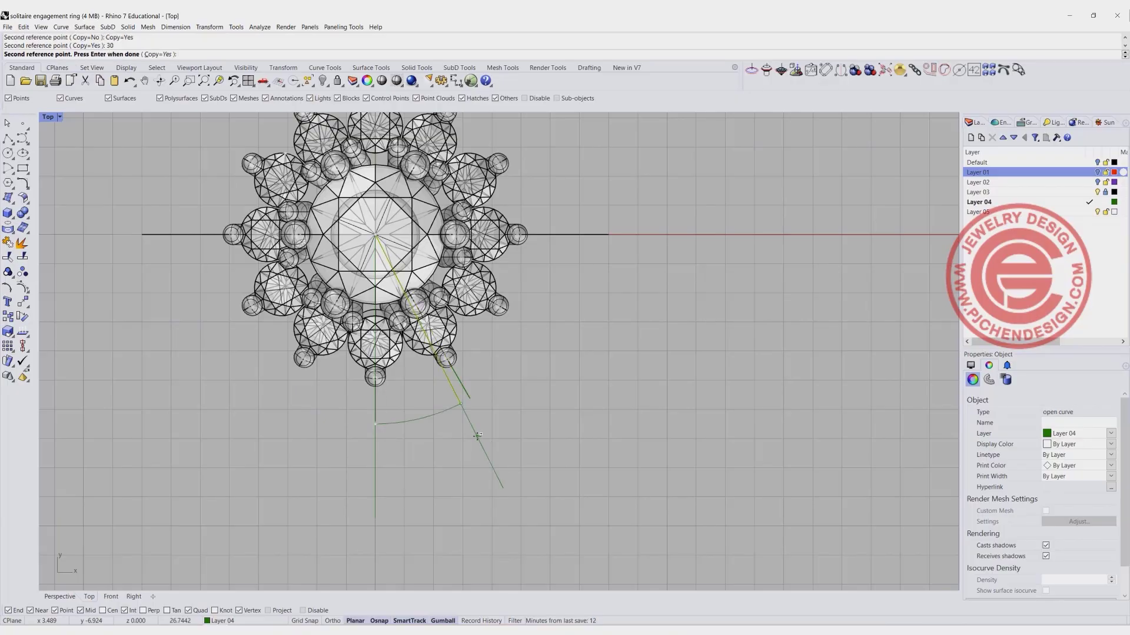
pyautogui.write('-3')
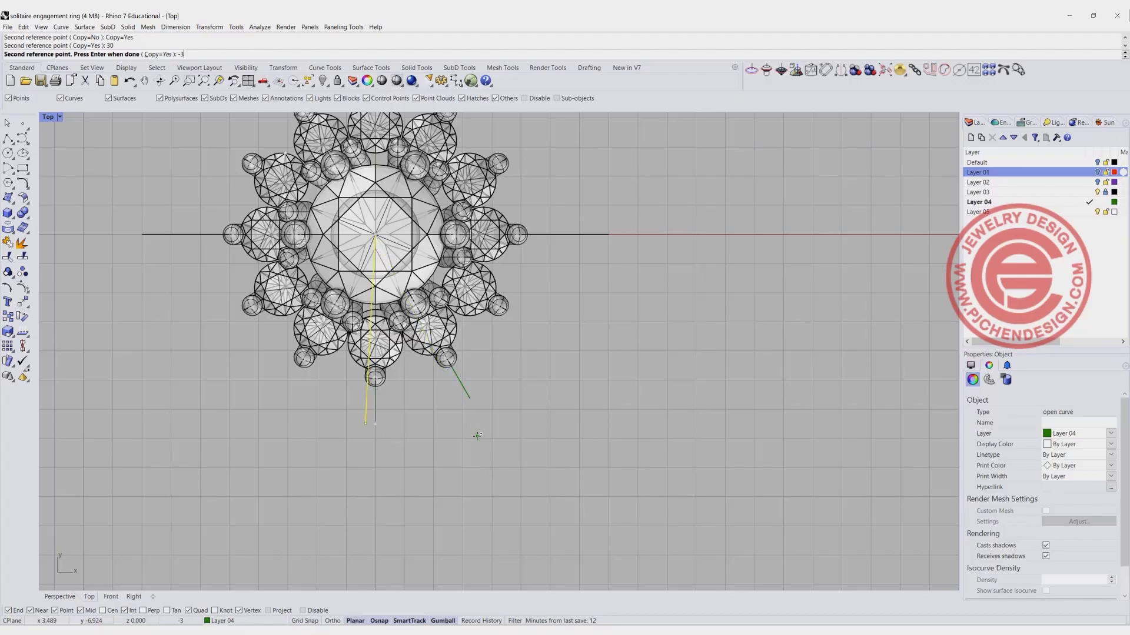
pyautogui.write('0')
pyautogui.press('Return')
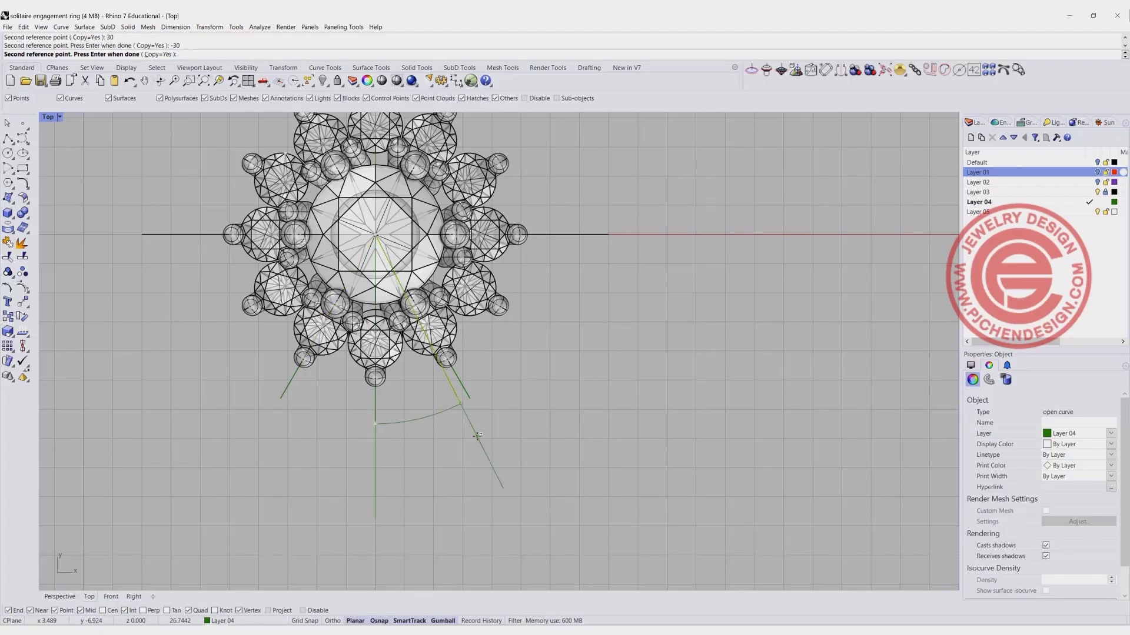
pyautogui.press('Return')
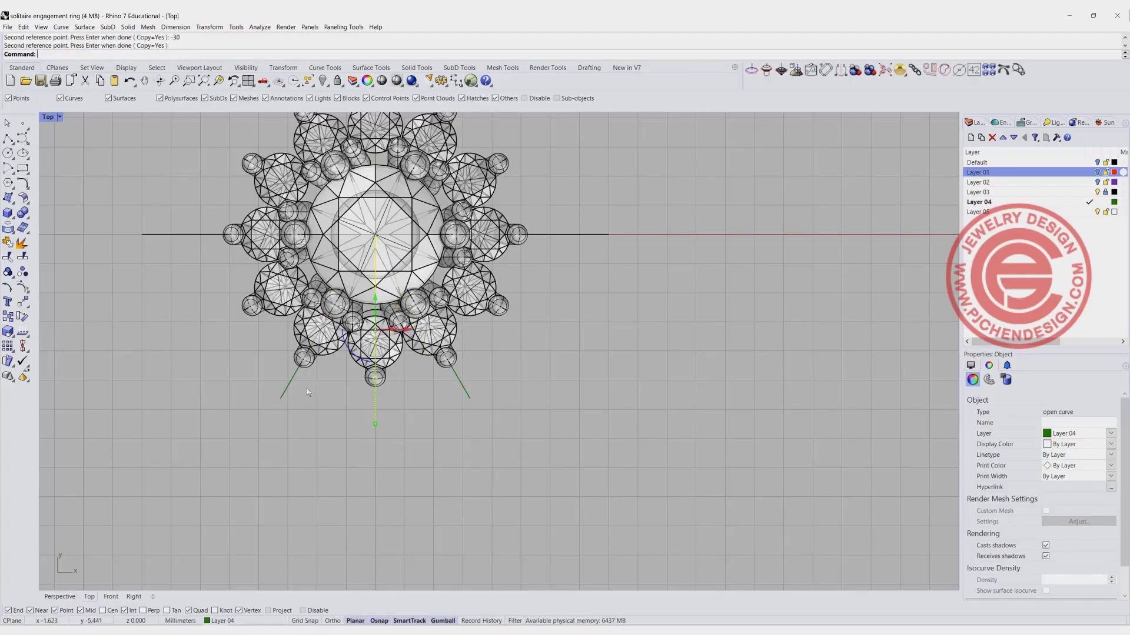
pyautogui.click(441, 404)
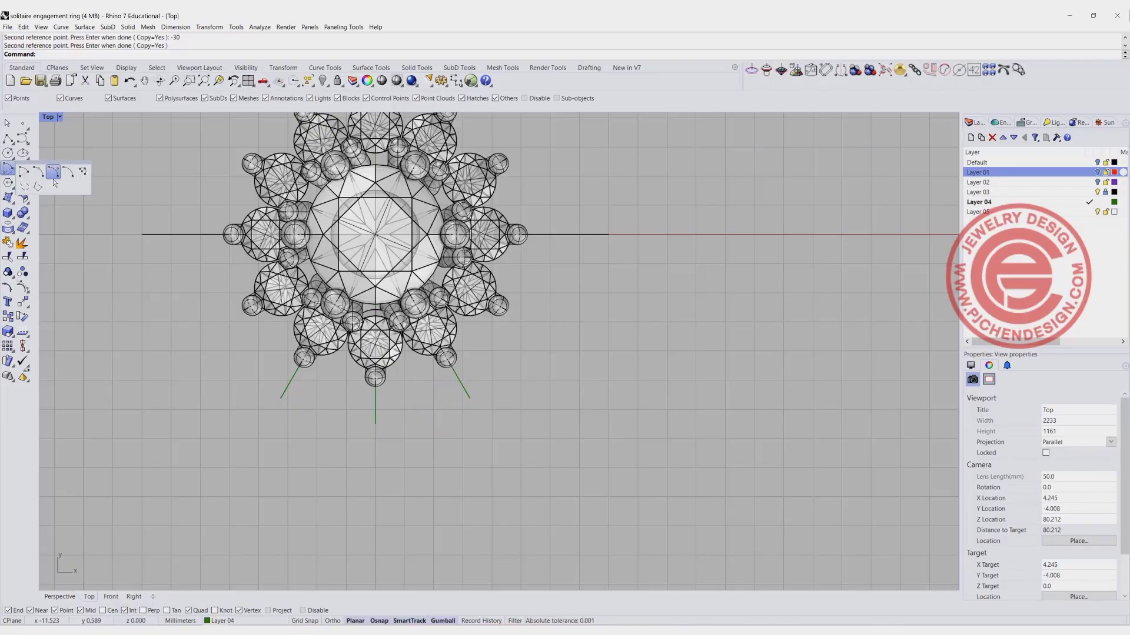
# Draw an arc between the two angled guide lines, starting and ending beside their outer prongs and bulging just beyond the front prong
pyautogui.click(8, 169)
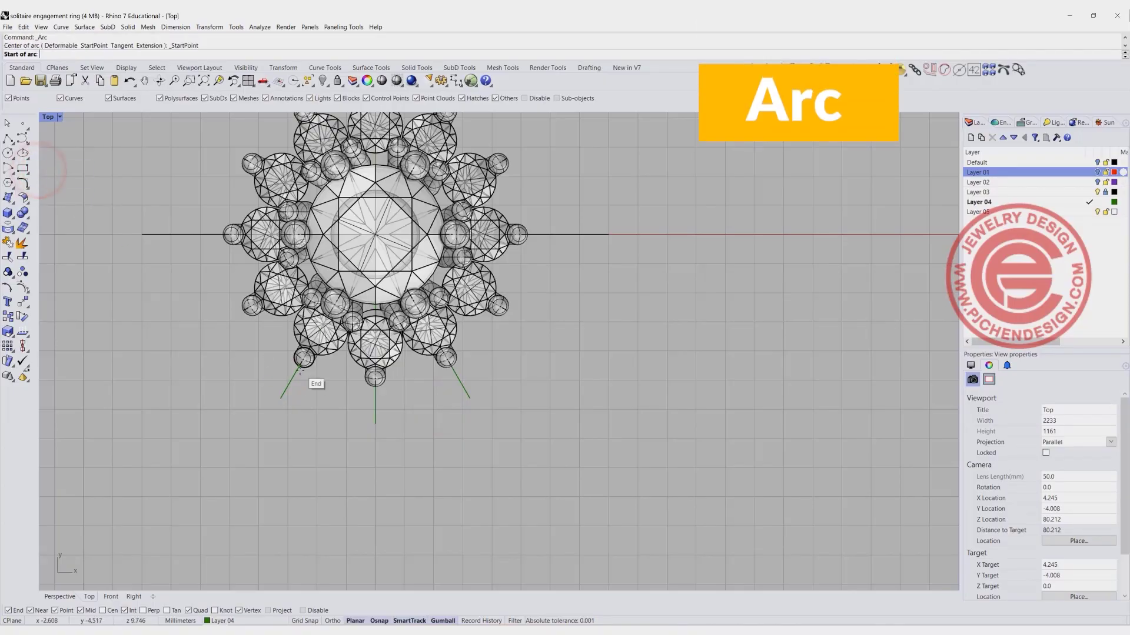
pyautogui.scroll(8, 299, 370)
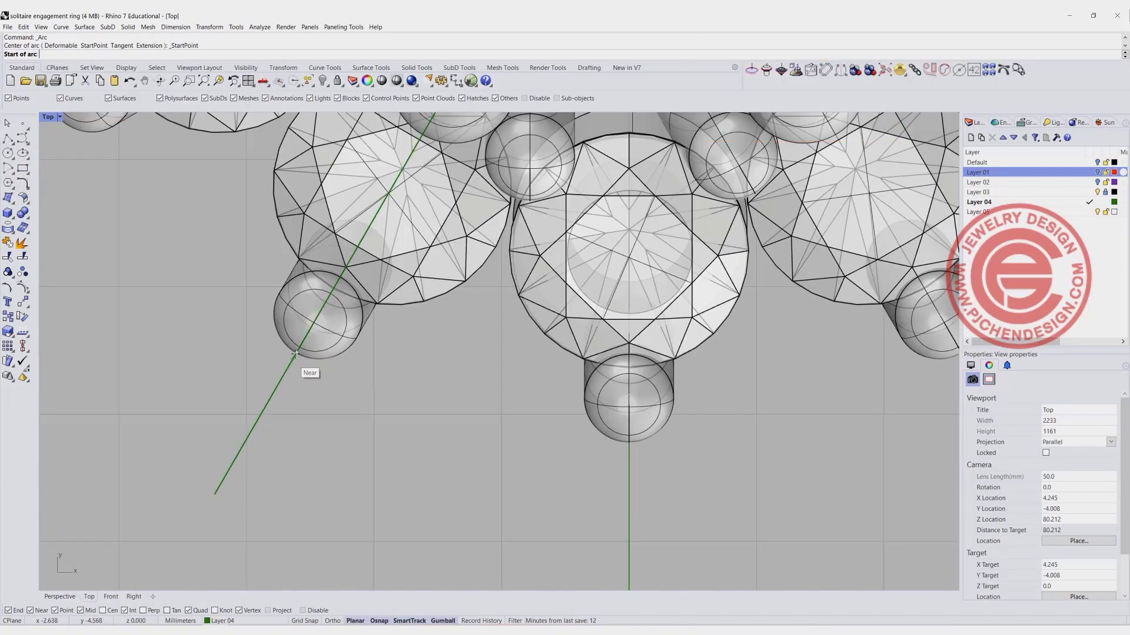
pyautogui.click(296, 353)
pyautogui.scroll(-2, 593, 431)
pyautogui.moveTo(593, 431); pyautogui.dragTo(387, 426, button='right')
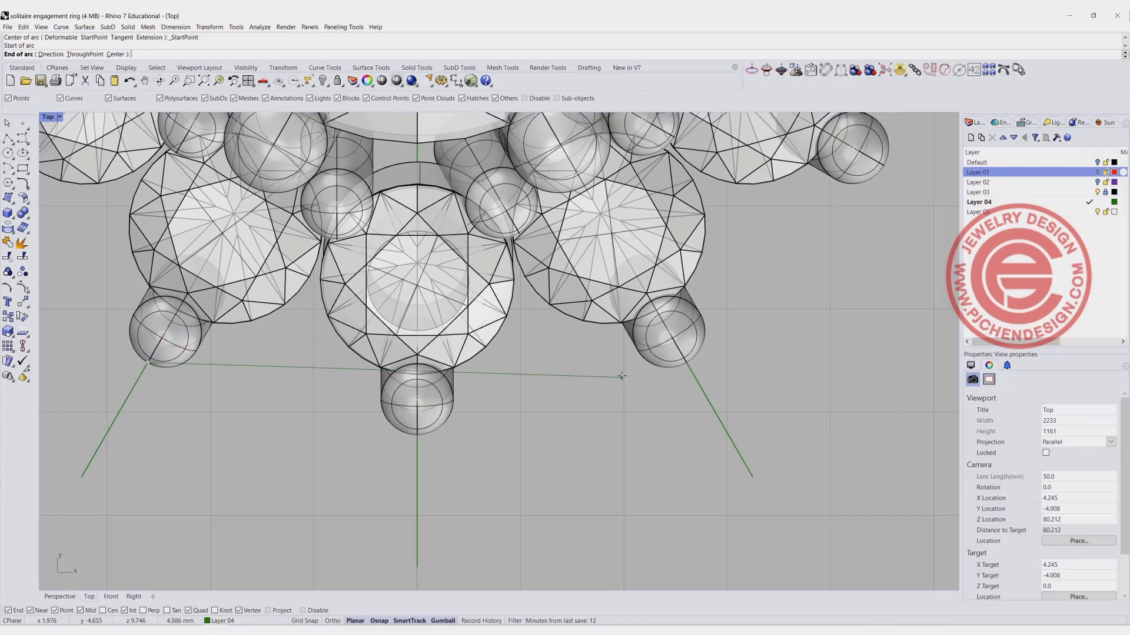
pyautogui.click(684, 366)
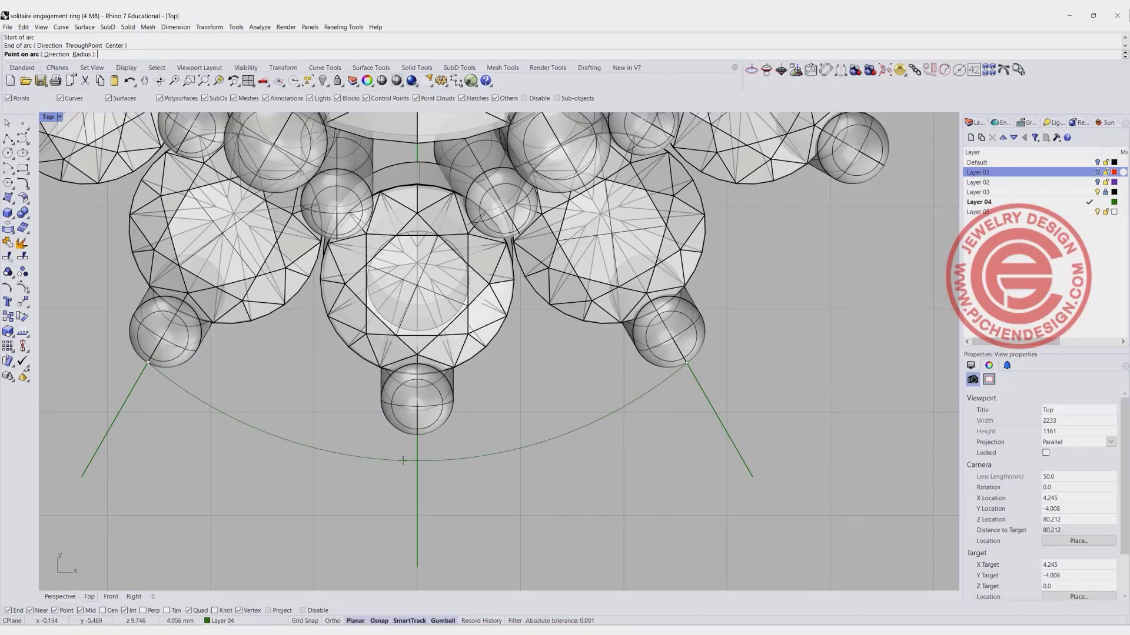
pyautogui.click(403, 461)
pyautogui.click(540, 445)
# Polar array the arc around the origin (0) with 6 items over 360 degrees
pyautogui.scroll(-5, 542, 456)
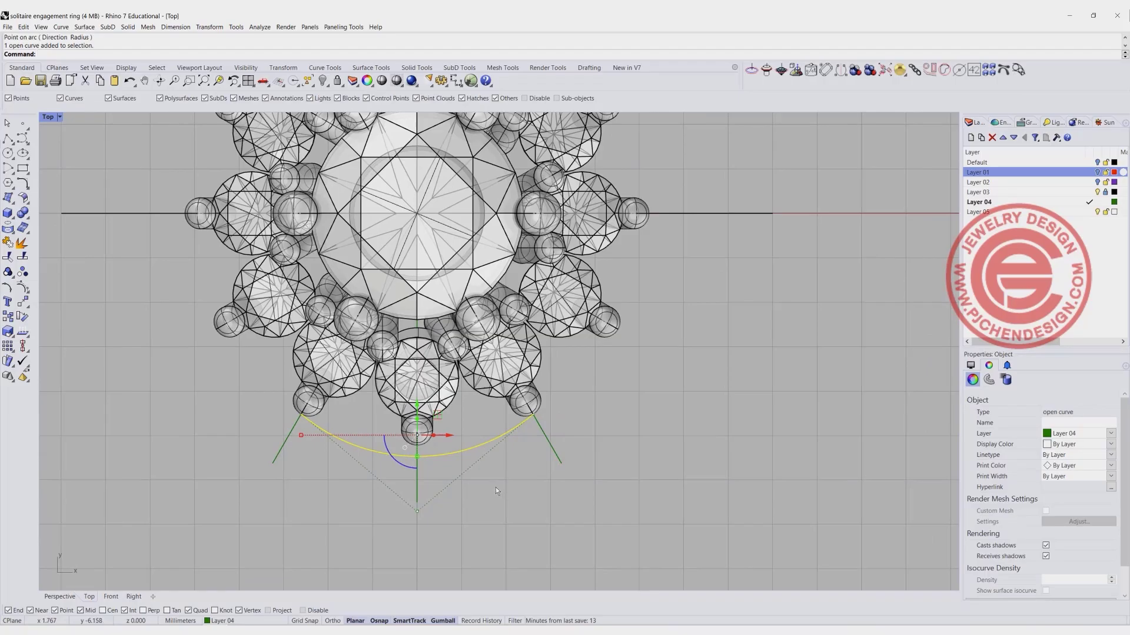
pyautogui.scroll(-3, 392, 454)
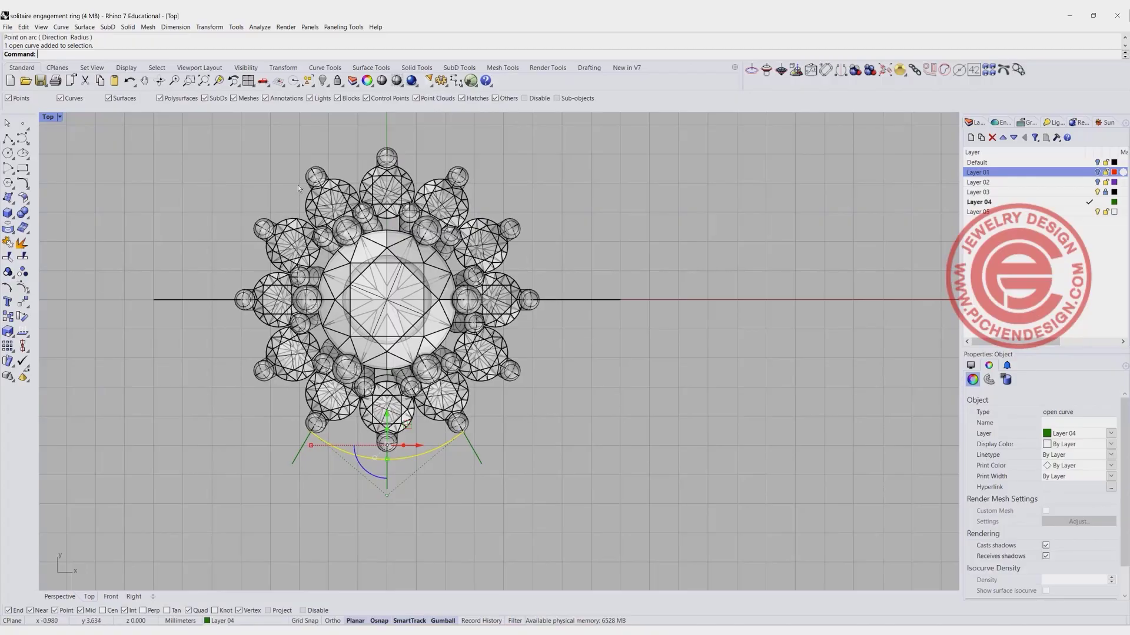
pyautogui.click(8, 346)
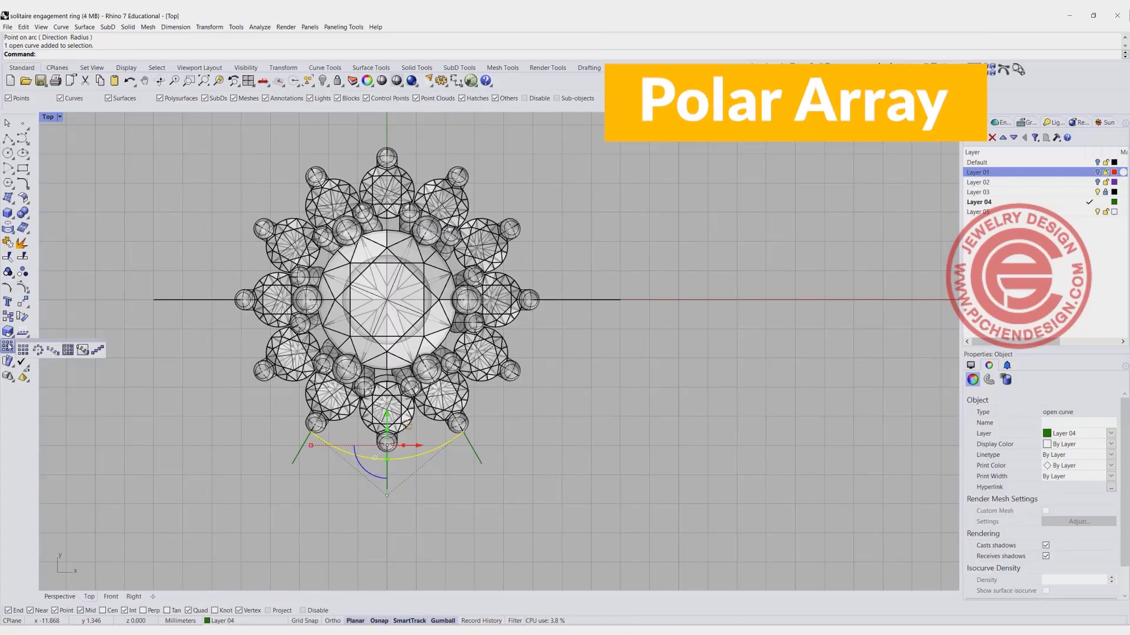
pyautogui.click(38, 350)
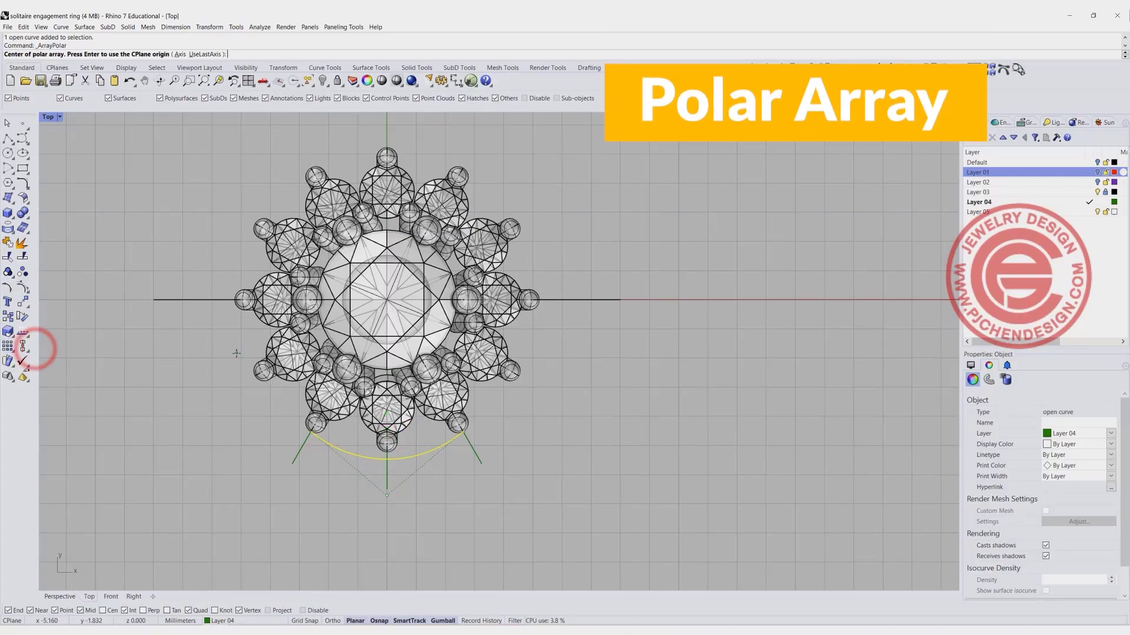
pyautogui.write('0')
pyautogui.press('Return')
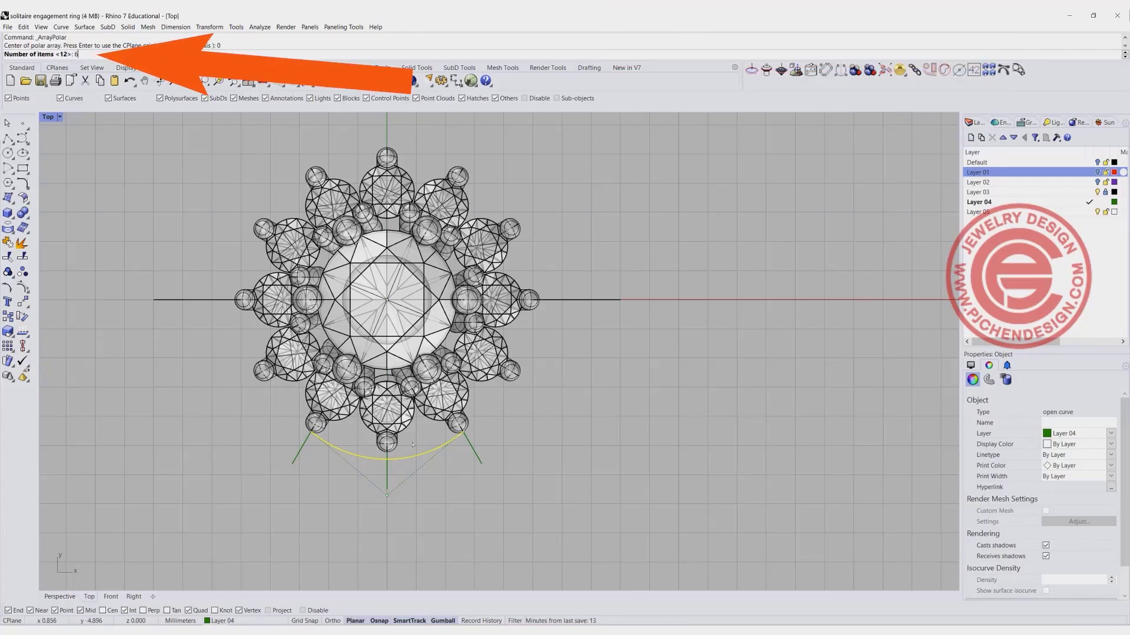
pyautogui.write('6')
pyautogui.press('Return')
pyautogui.press('Return')
pyautogui.press('Return')
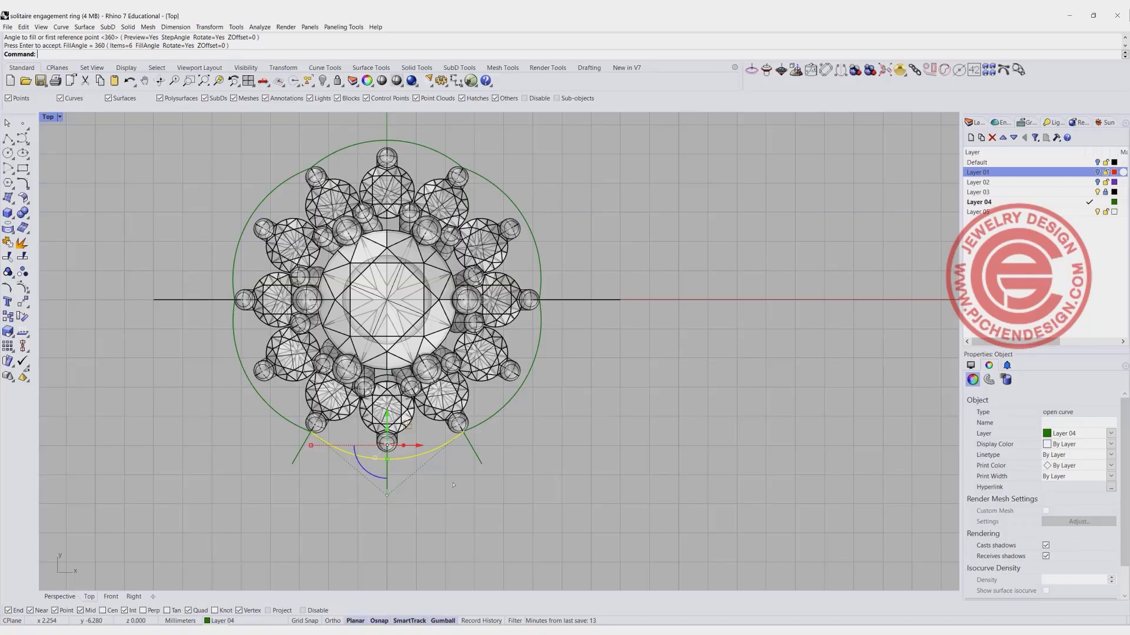
# Select all six arcs around the halo and join them into one closed curve
pyautogui.keyDown('shift'); pyautogui.click(496, 412); pyautogui.keyUp('shift')
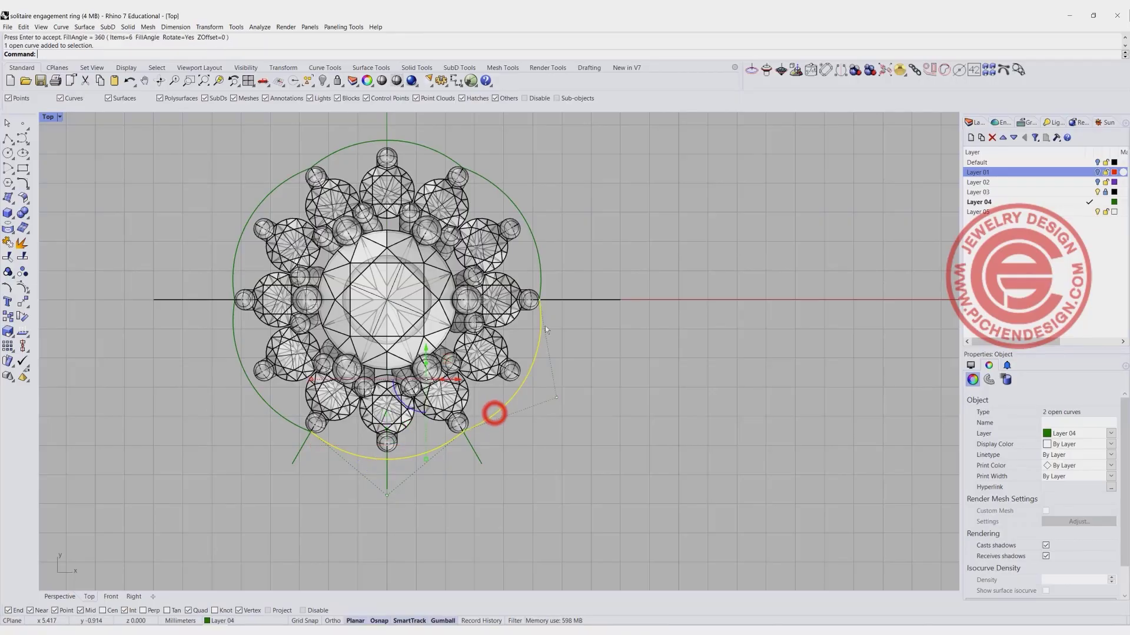
pyautogui.keyDown('shift'); pyautogui.click(535, 243); pyautogui.keyUp('shift')
pyautogui.keyDown('shift'); pyautogui.click(435, 147); pyautogui.keyUp('shift')
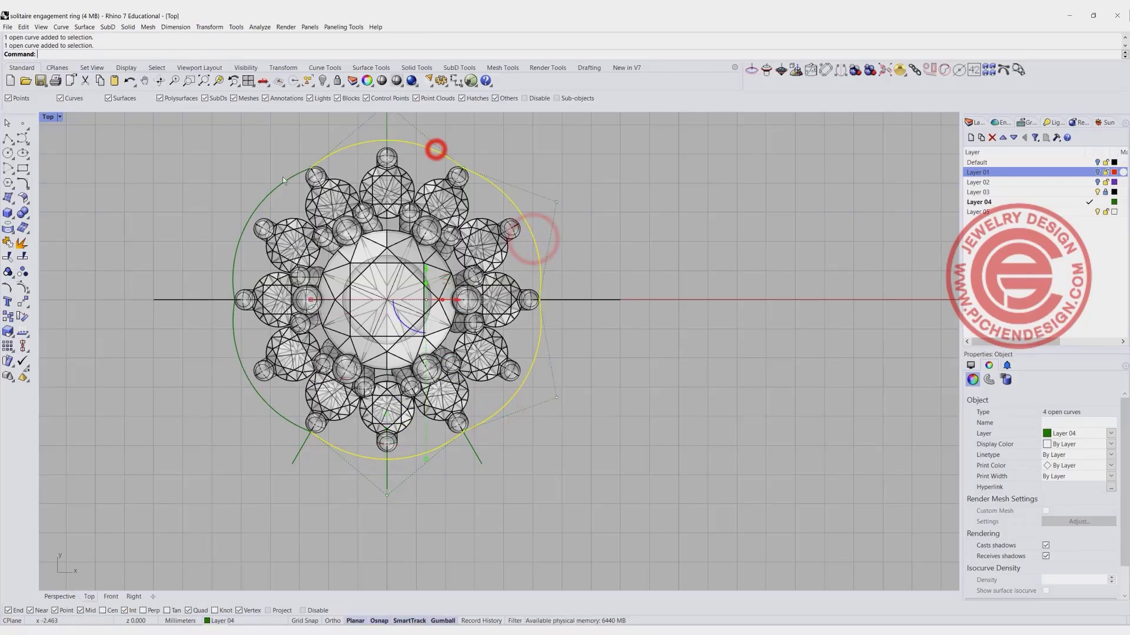
pyautogui.keyDown('shift'); pyautogui.click(269, 193); pyautogui.keyUp('shift')
pyautogui.keyDown('shift'); pyautogui.click(237, 358); pyautogui.keyUp('shift')
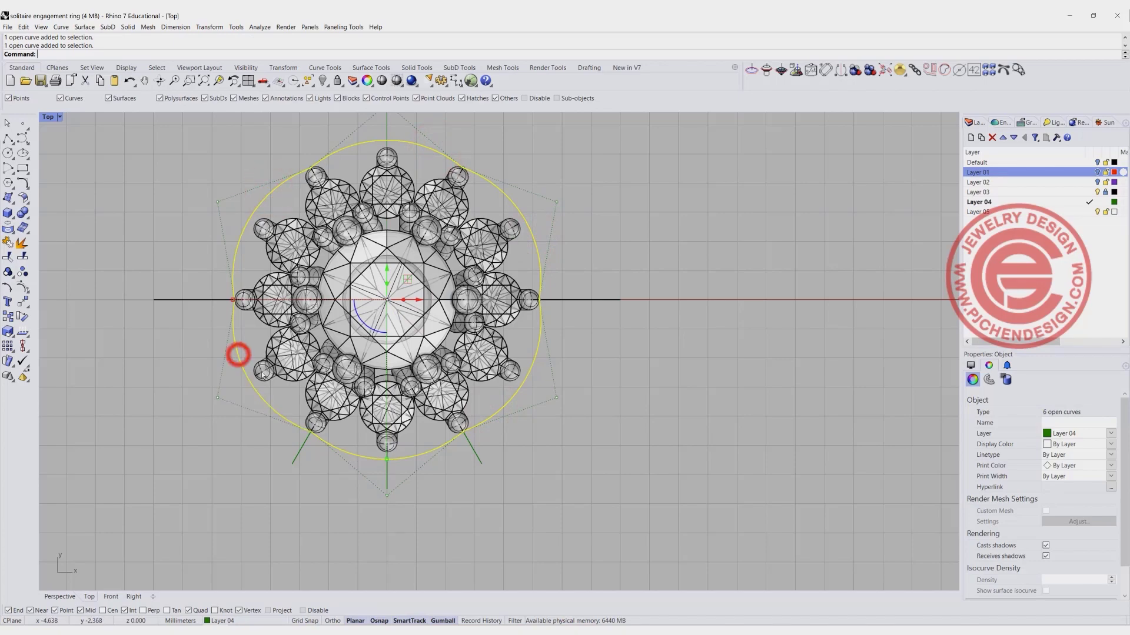
pyautogui.click(10, 246)
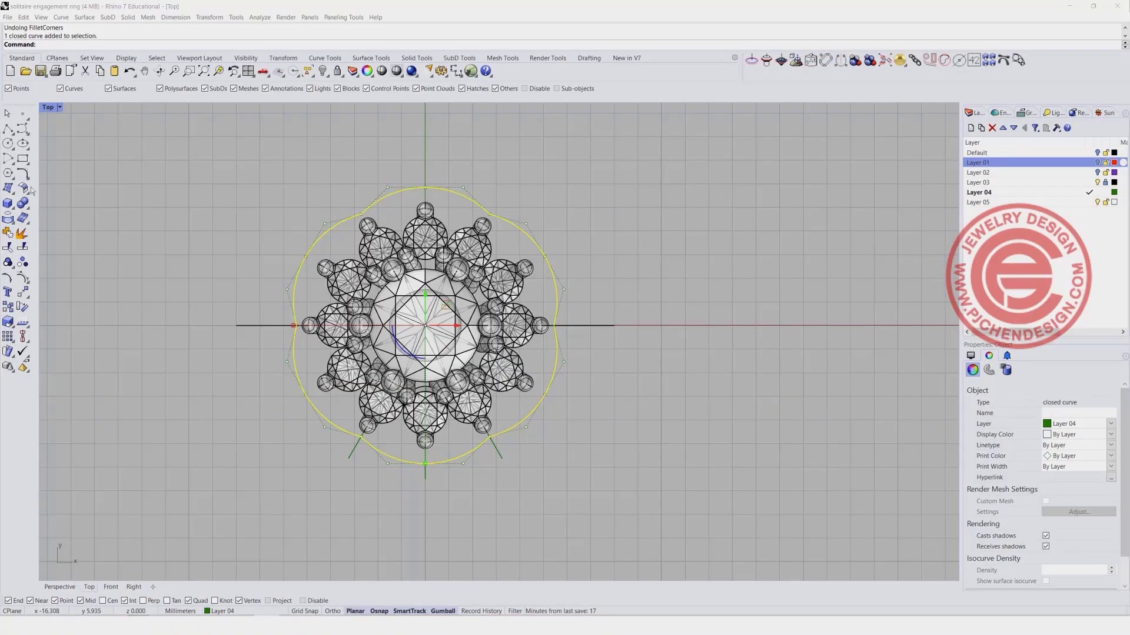
# Fillet the corners of the closed halo outline with a radius of 1.000 mm
pyautogui.click(27, 177)
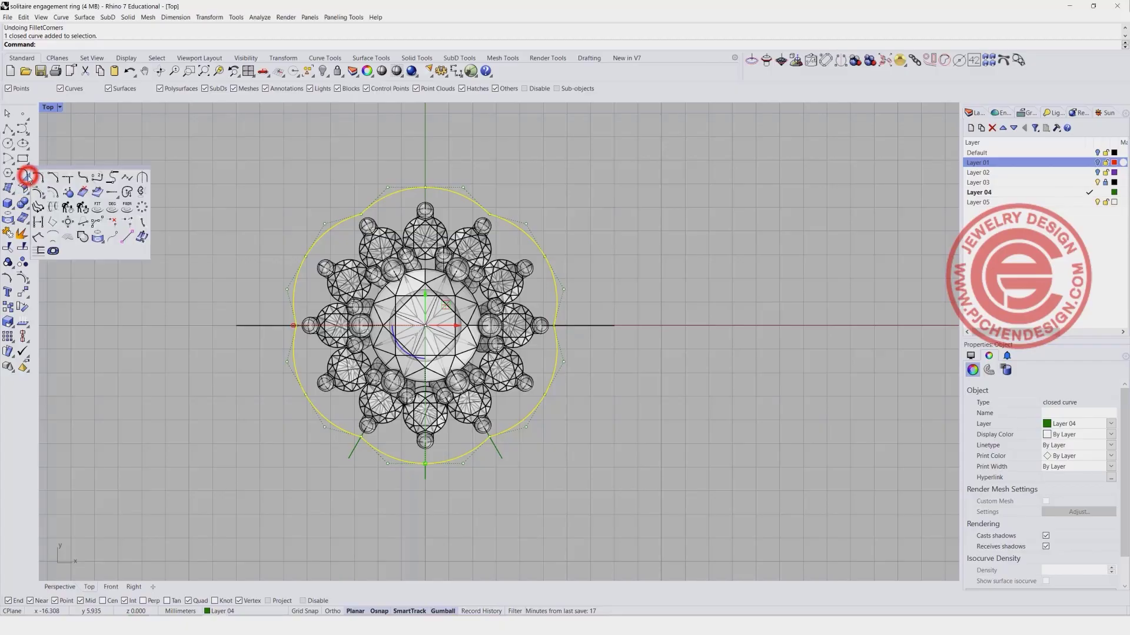
pyautogui.click(83, 178)
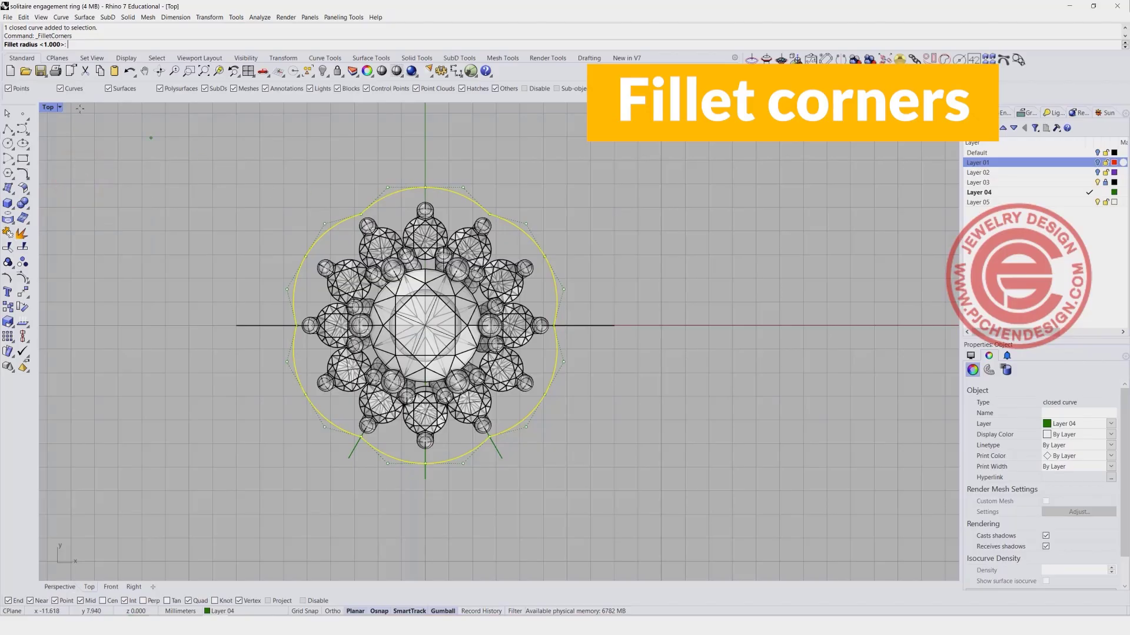
pyautogui.press('Return')
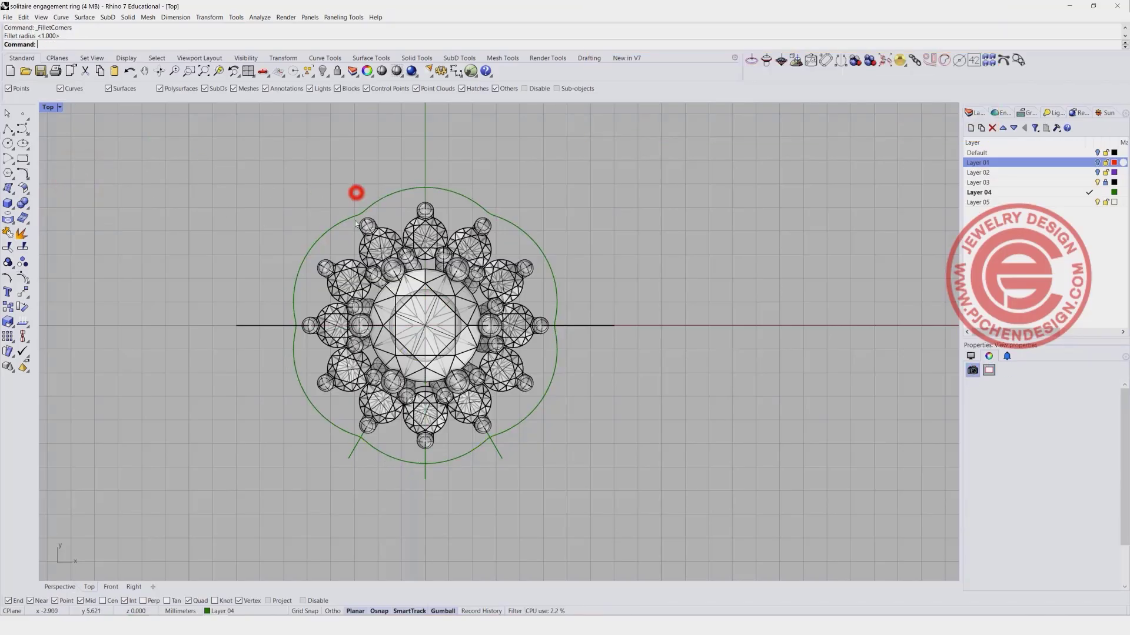
pyautogui.scroll(3, 355, 224)
pyautogui.click(370, 185)
pyautogui.scroll(-4, 253, 163)
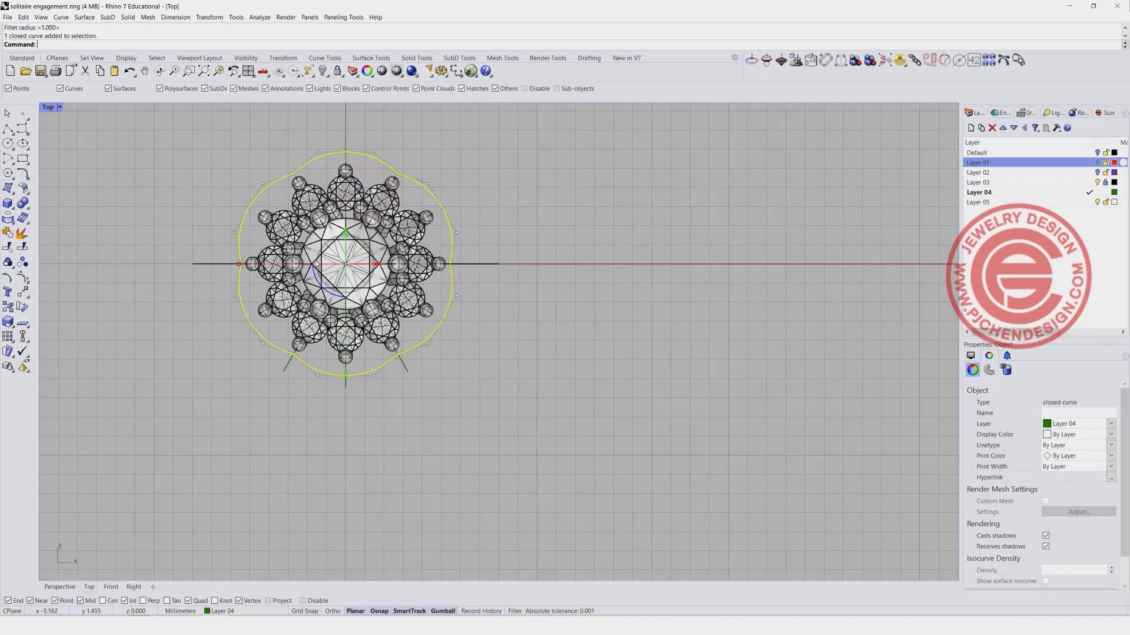
pyautogui.click(500, 349)
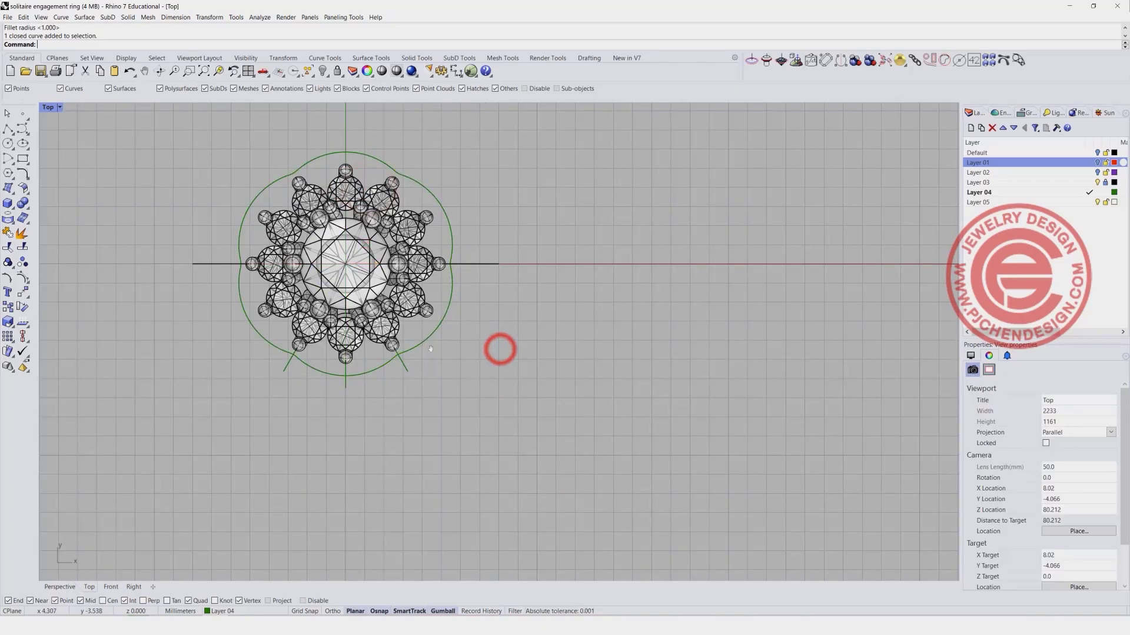
# Scale the halo outline down slightly so it crosses the outer prongs, and raise it in the front view to halo stone height
pyautogui.click(239, 242)
pyautogui.moveTo(239, 244); pyautogui.dragTo(252, 278)
pyautogui.doubleClick(47, 107)
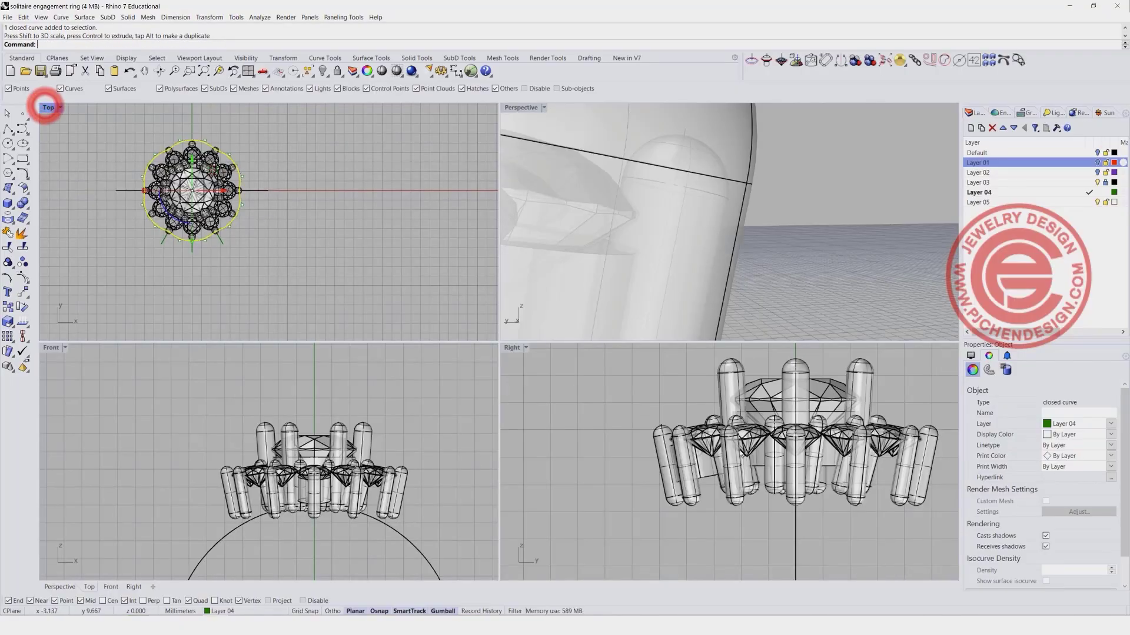
pyautogui.scroll(-4, 486, 444)
pyautogui.moveTo(487, 443); pyautogui.dragTo(415, 380, button='right')
pyautogui.moveTo(303, 484); pyautogui.dragTo(299, 375)
pyautogui.scroll(-5, 786, 251)
pyautogui.click(846, 258)
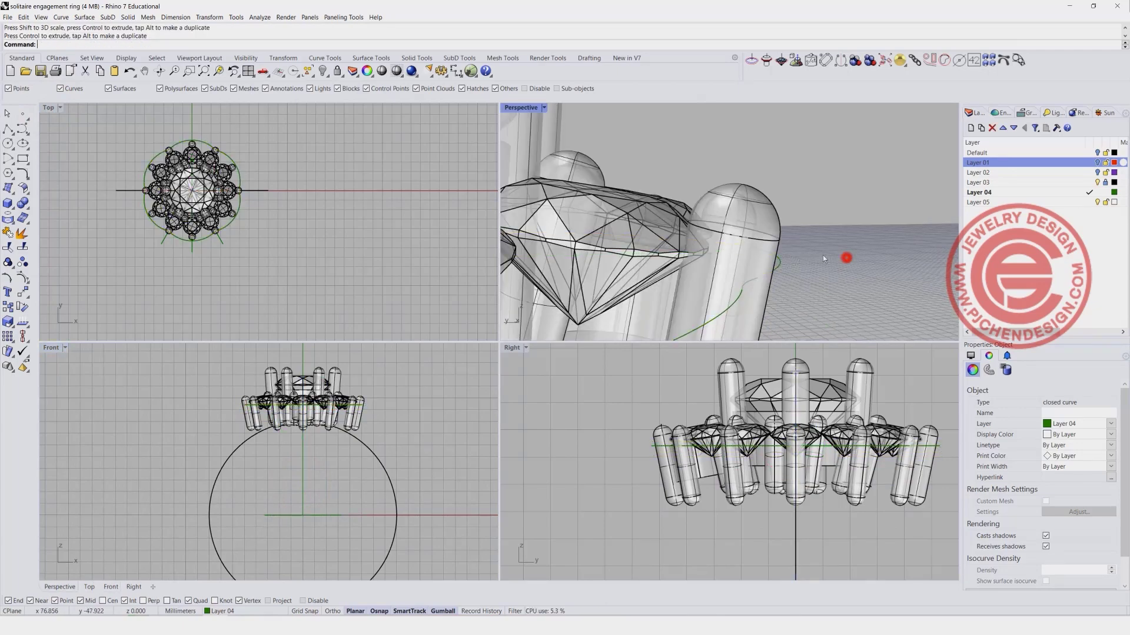
pyautogui.moveTo(823, 255); pyautogui.dragTo(795, 265, button='right')
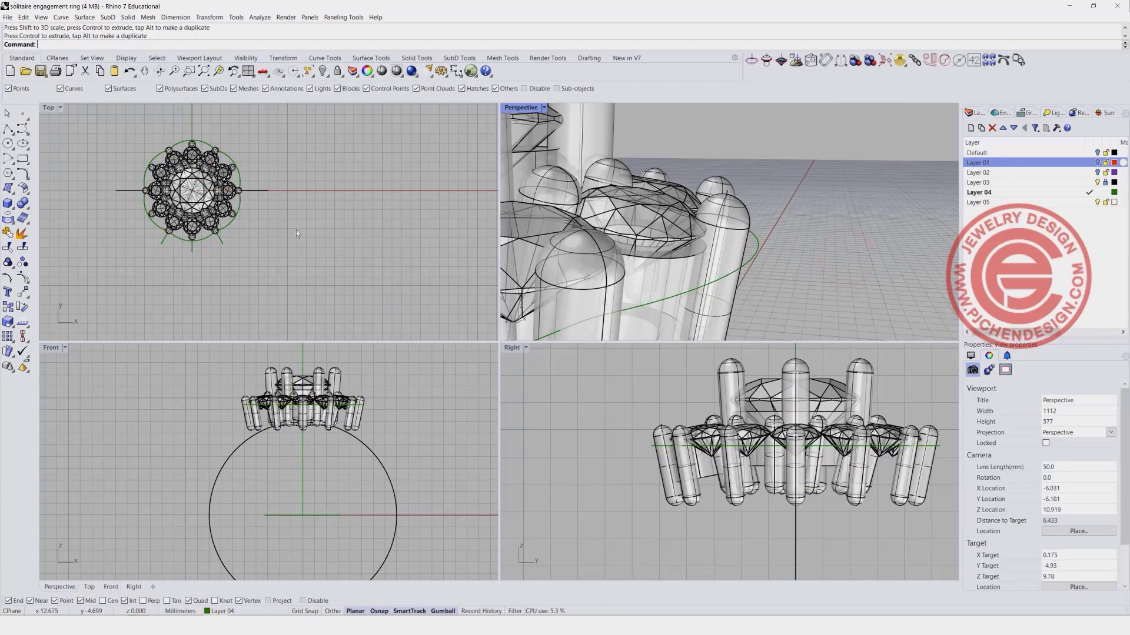
# Draw a circle about 2.7 mm in diameter centred on the origin (0) and raise it to just below the halo prongs
pyautogui.click(7, 145)
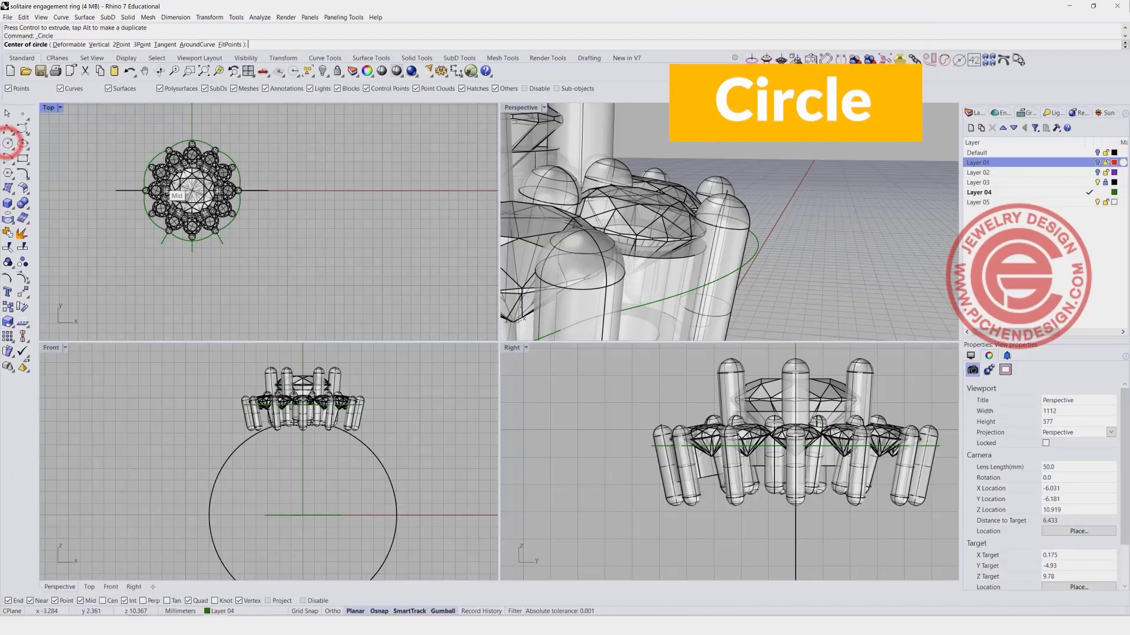
pyautogui.click(163, 202)
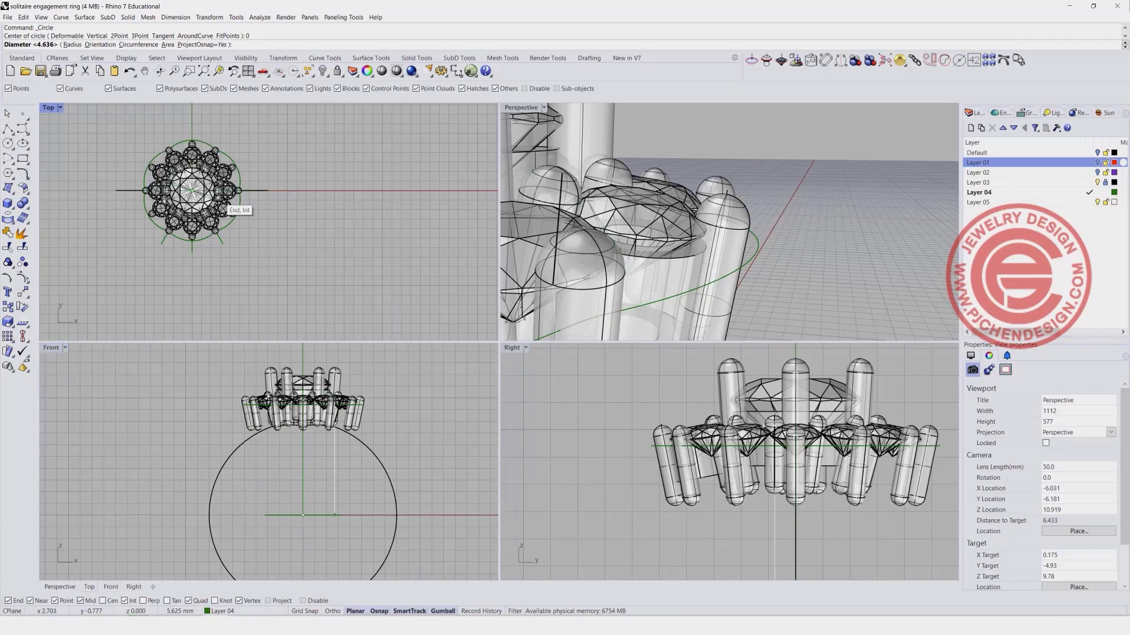
pyautogui.scroll(6, 197, 180)
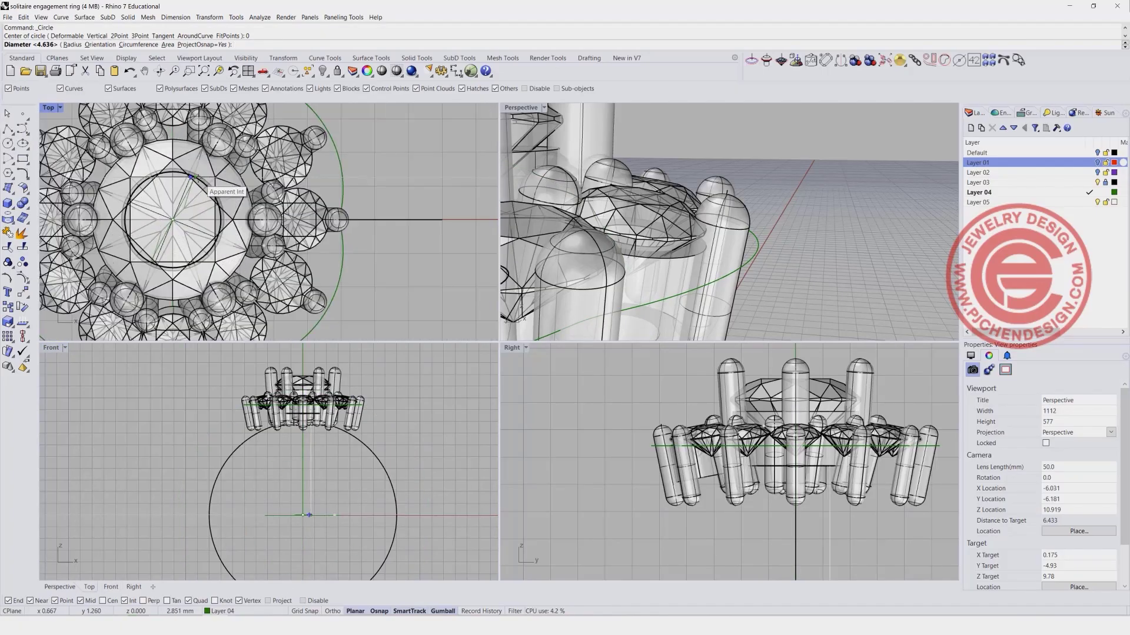
pyautogui.scroll(2, 176, 176)
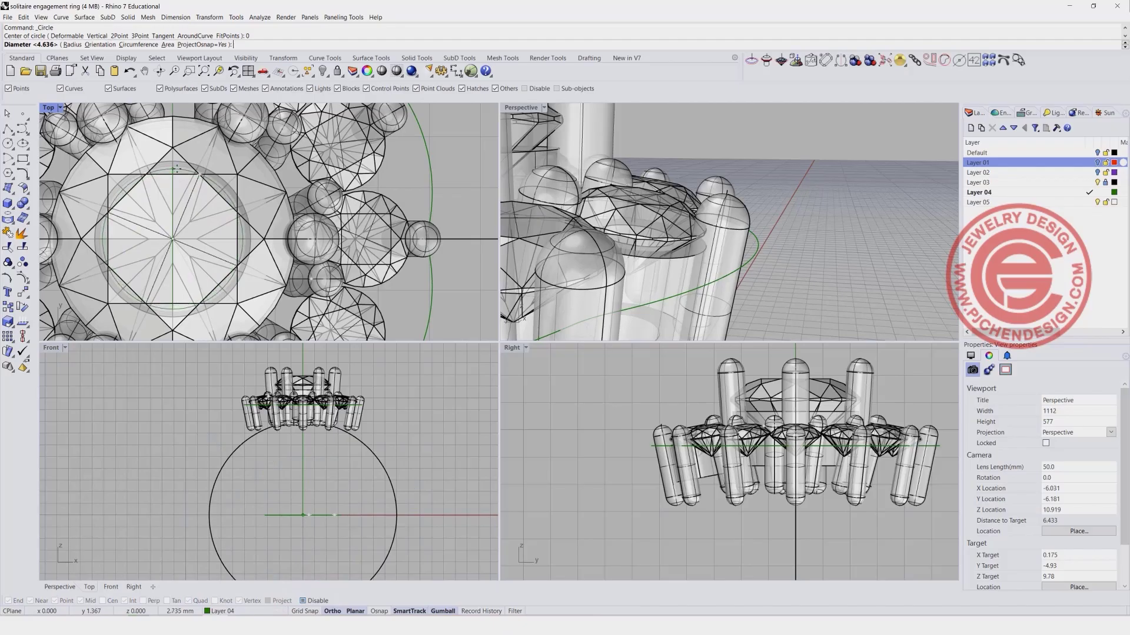
pyautogui.keyDown('shift'); pyautogui.click(176, 168); pyautogui.keyUp('shift')
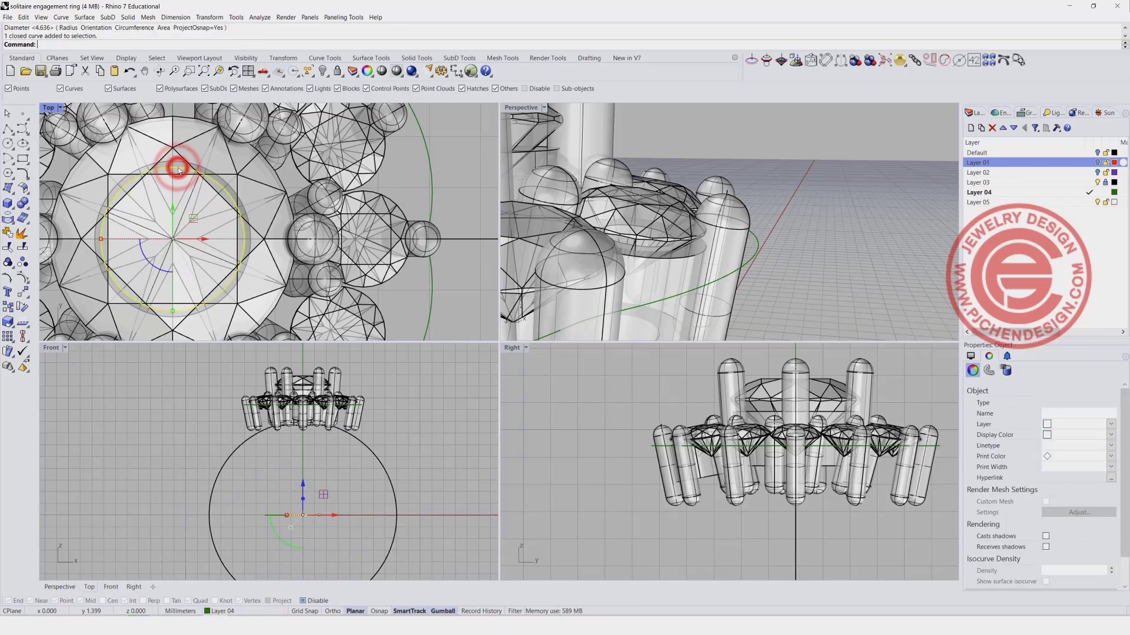
pyautogui.moveTo(301, 496); pyautogui.dragTo(303, 420)
# Loft a surface between the halo outline and the small circle below it, without simplifying the curves
pyautogui.click(415, 446)
pyautogui.moveTo(415, 446); pyautogui.dragTo(384, 455, button='right')
pyautogui.scroll(-8, 747, 198)
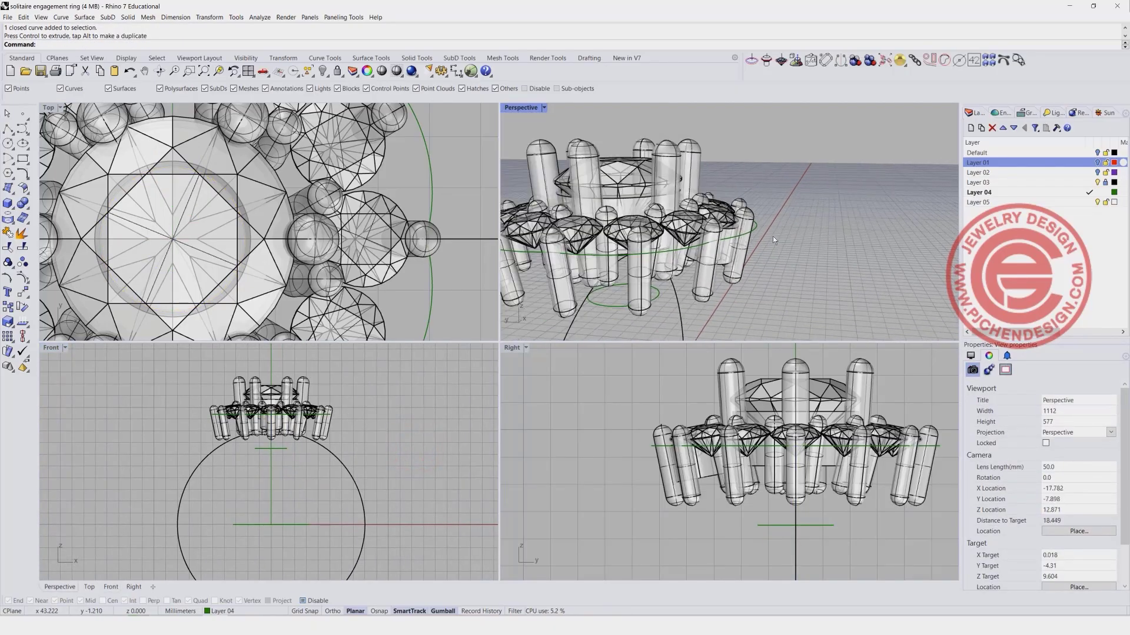
pyautogui.click(15, 190)
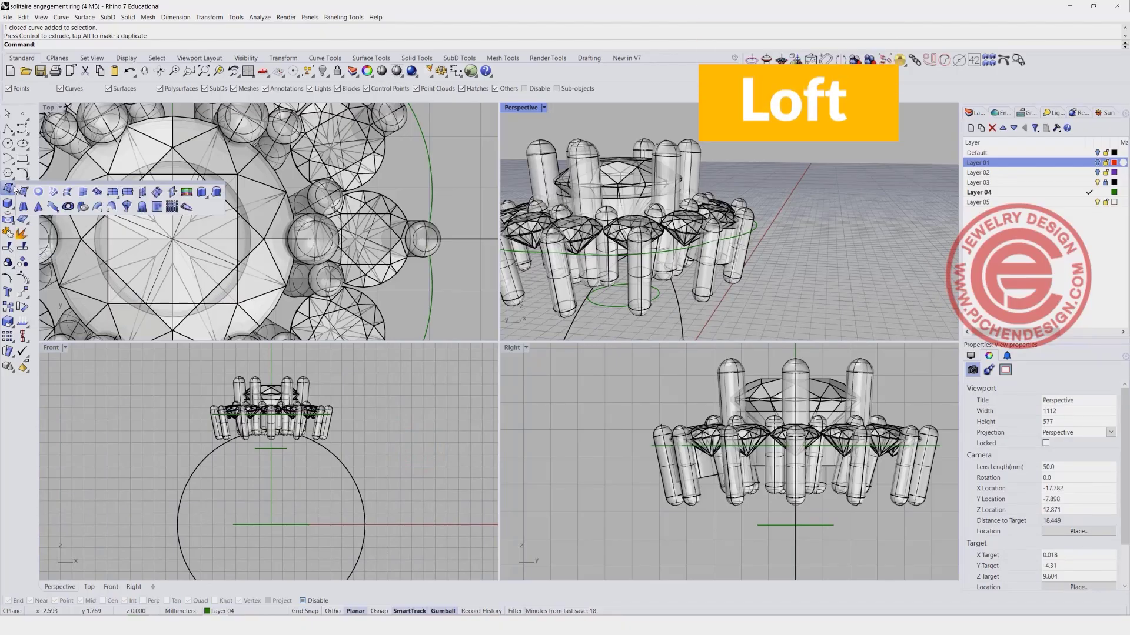
pyautogui.click(53, 193)
pyautogui.click(755, 228)
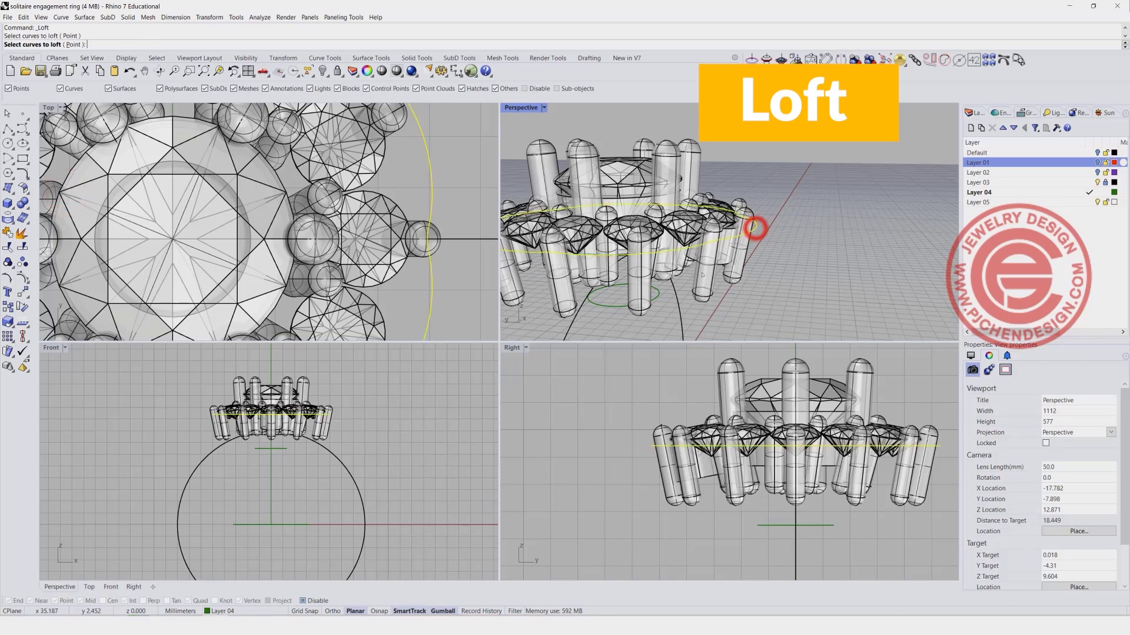
pyautogui.click(612, 307)
pyautogui.press('Return')
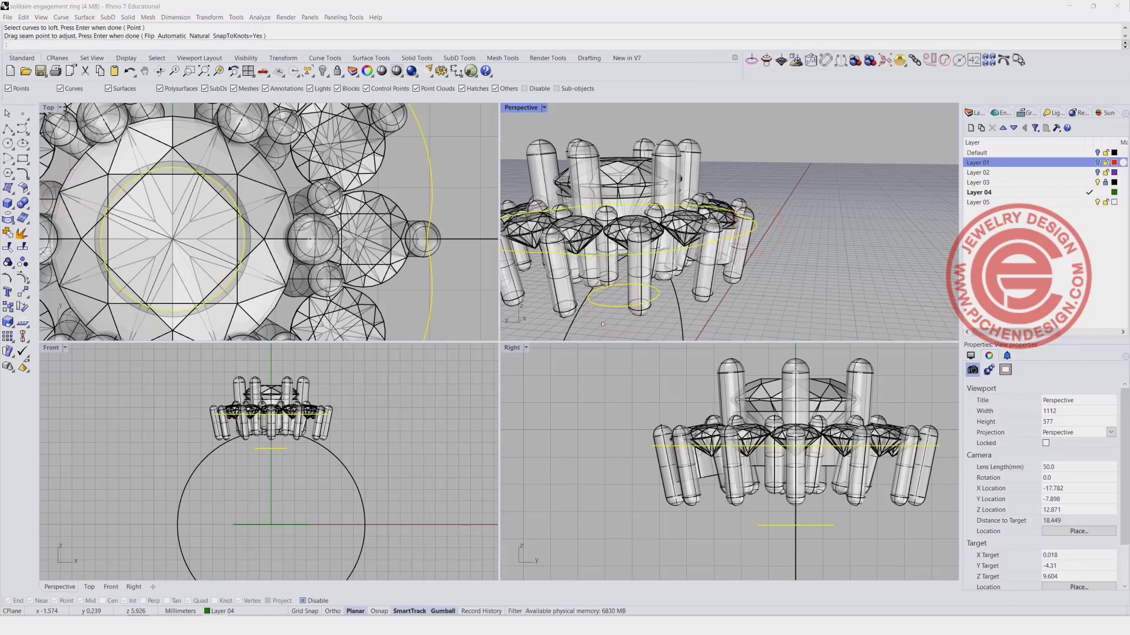
pyautogui.press('Return')
pyautogui.click(559, 321)
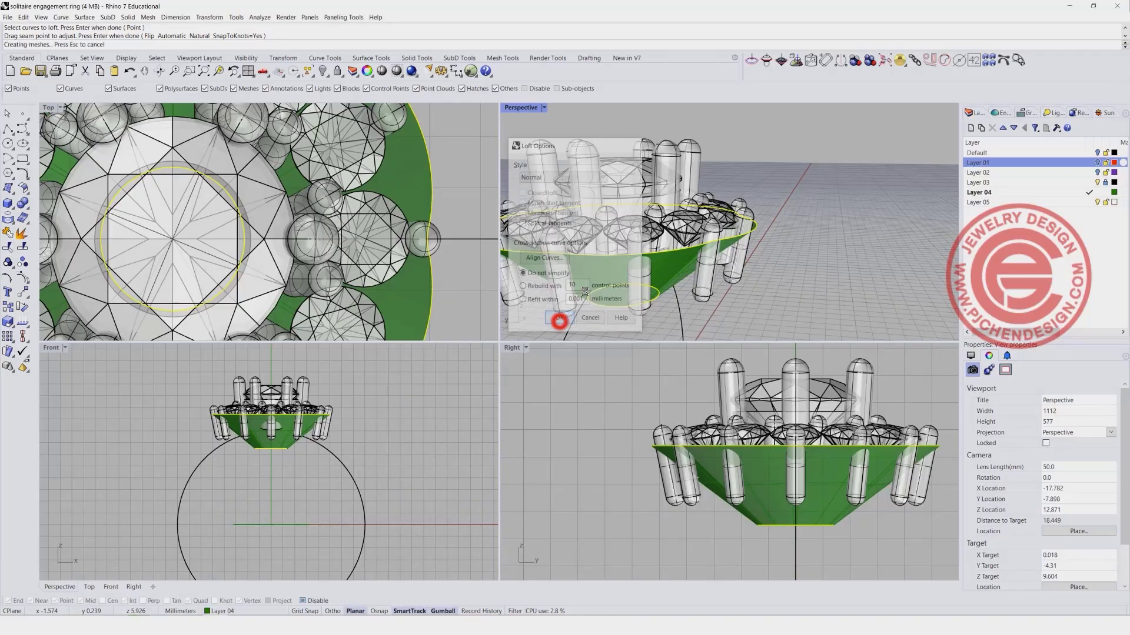
# Delete the straight-sided lofted surface beneath the halo, keeping its two source curves
pyautogui.moveTo(790, 194); pyautogui.dragTo(725, 195, button='right')
pyautogui.moveTo(542, 229); pyautogui.dragTo(582, 233, button='right')
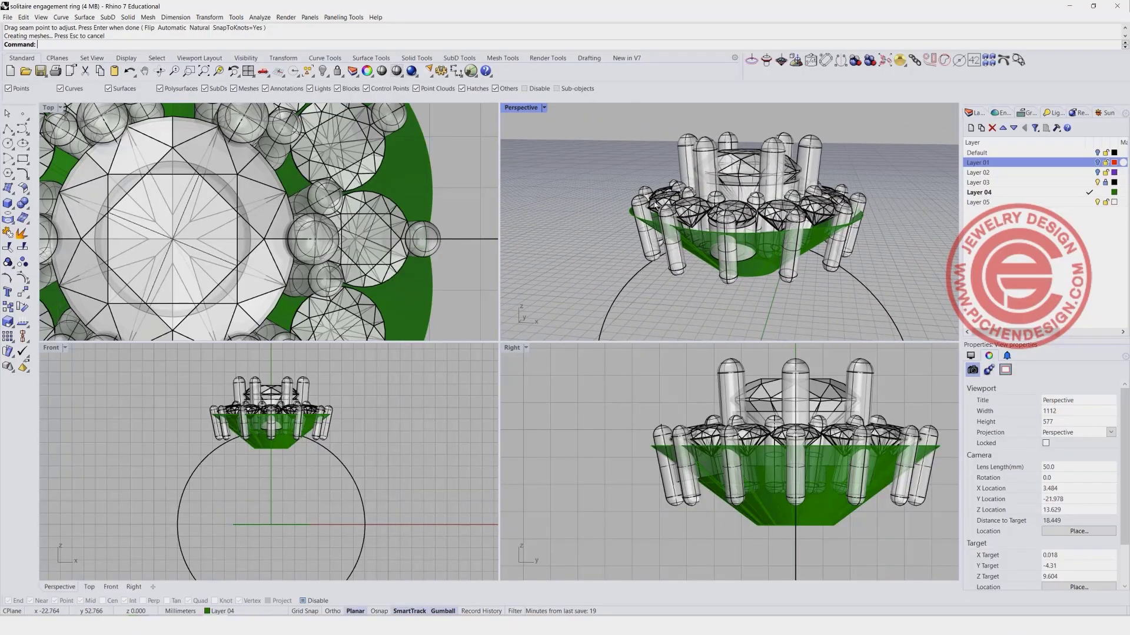
pyautogui.click(765, 275)
pyautogui.press('Delete')
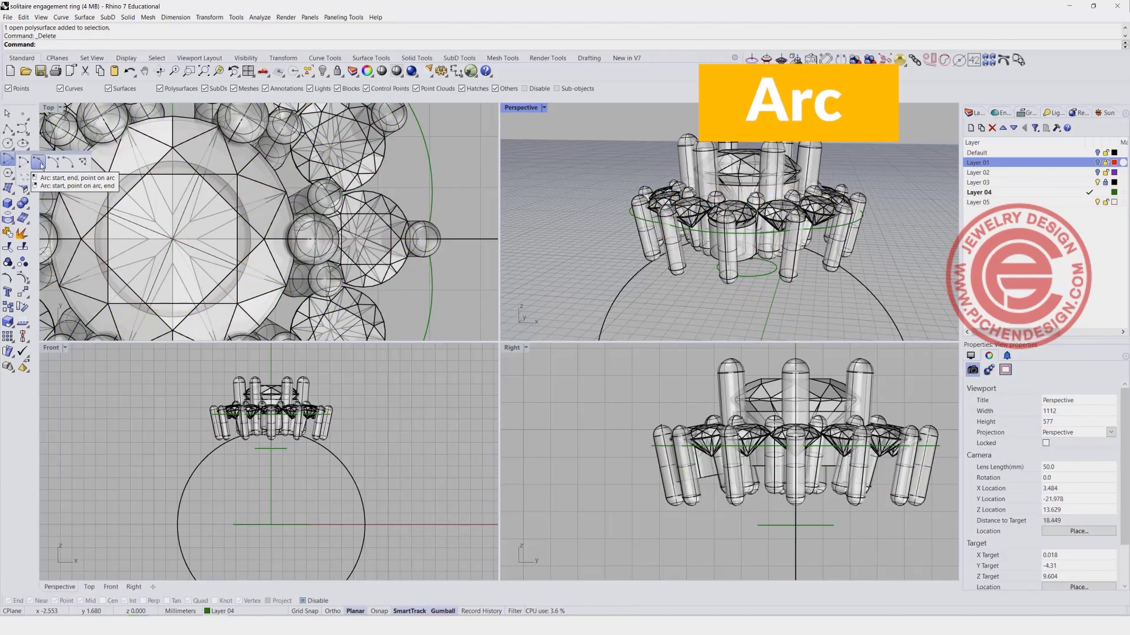
# Draw an outward-bulging three-point arc in the right view from the end of the halo outline to the end of the small circle
pyautogui.click(7, 158)
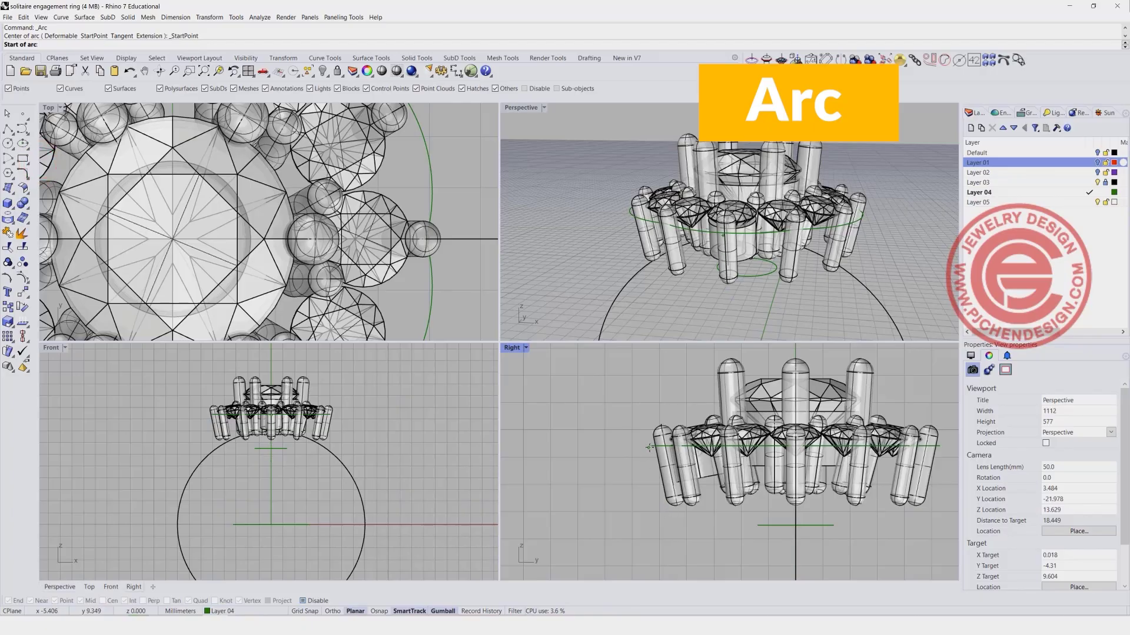
pyautogui.click(302, 601)
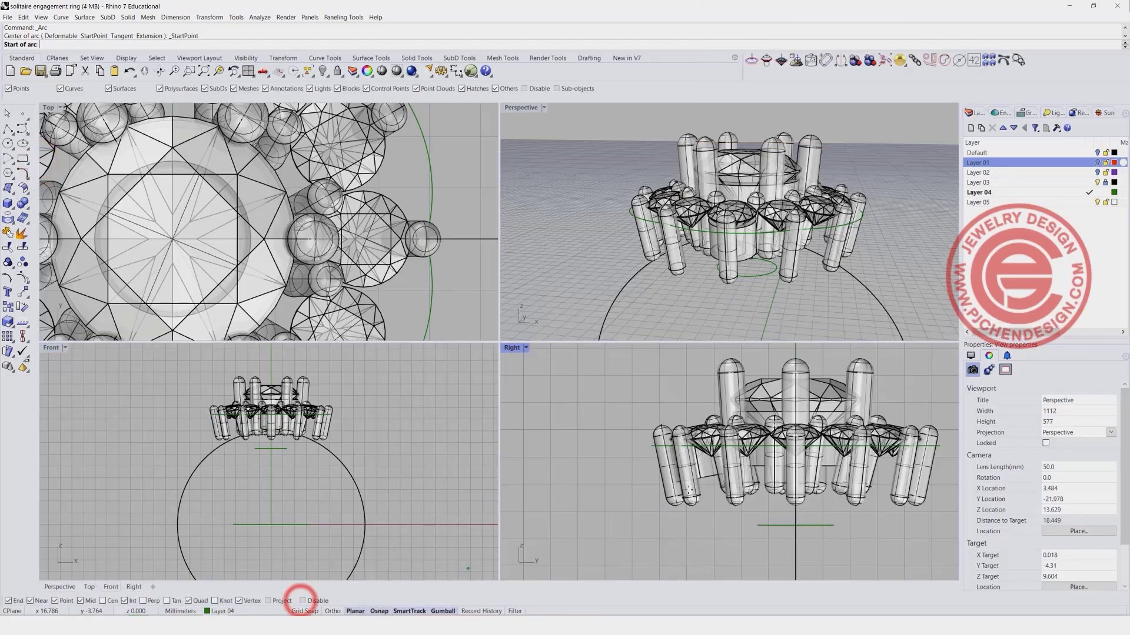
pyautogui.click(653, 446)
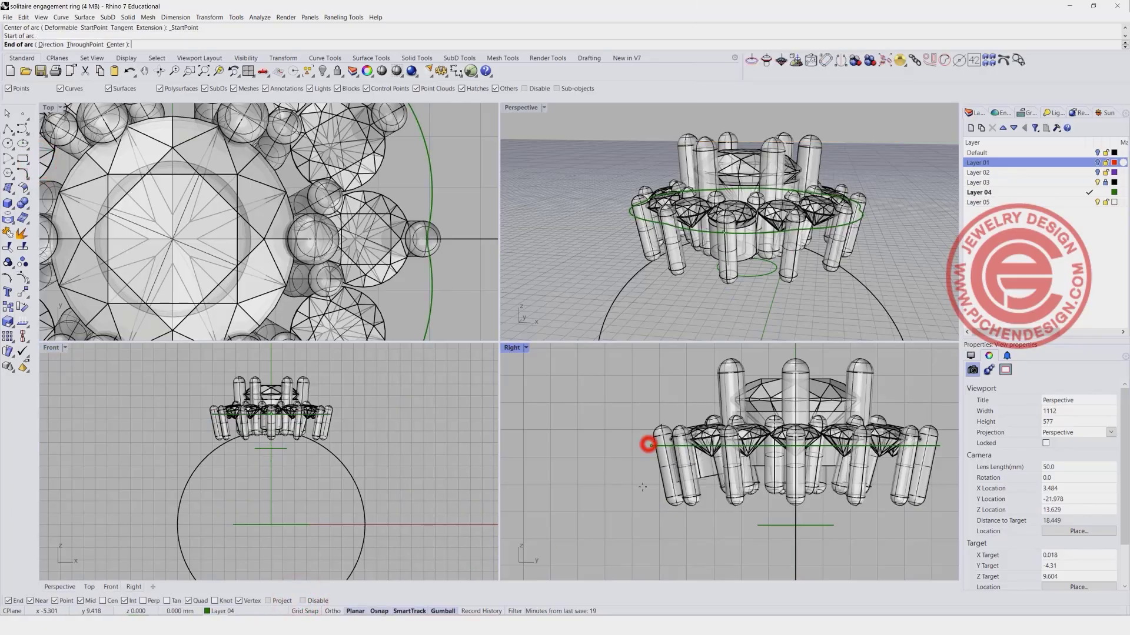
pyautogui.click(757, 526)
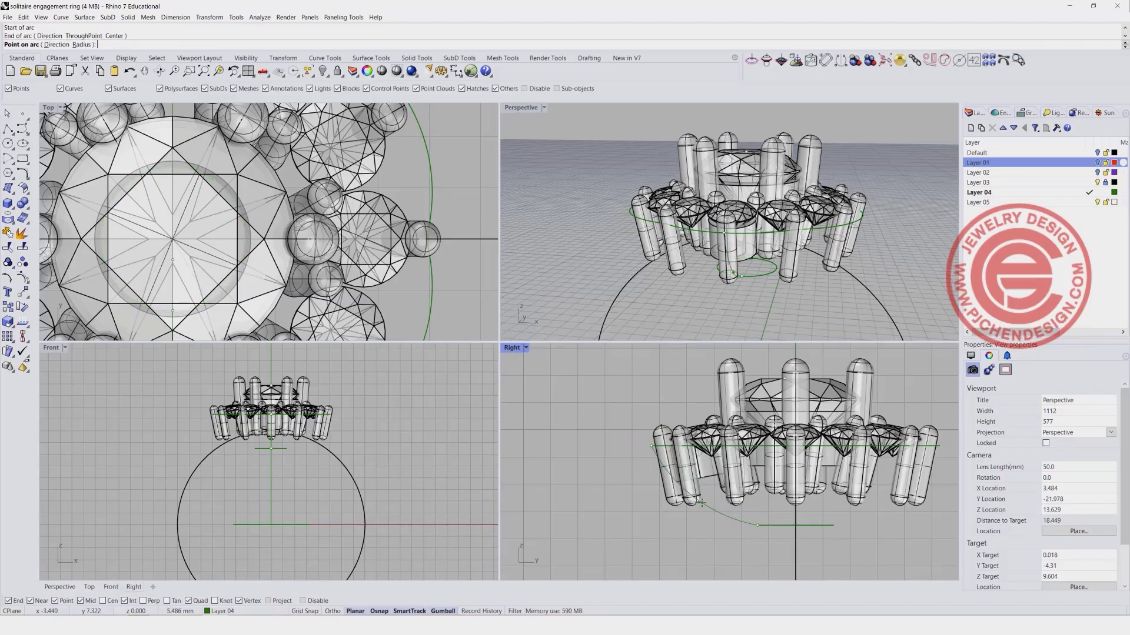
pyautogui.click(703, 503)
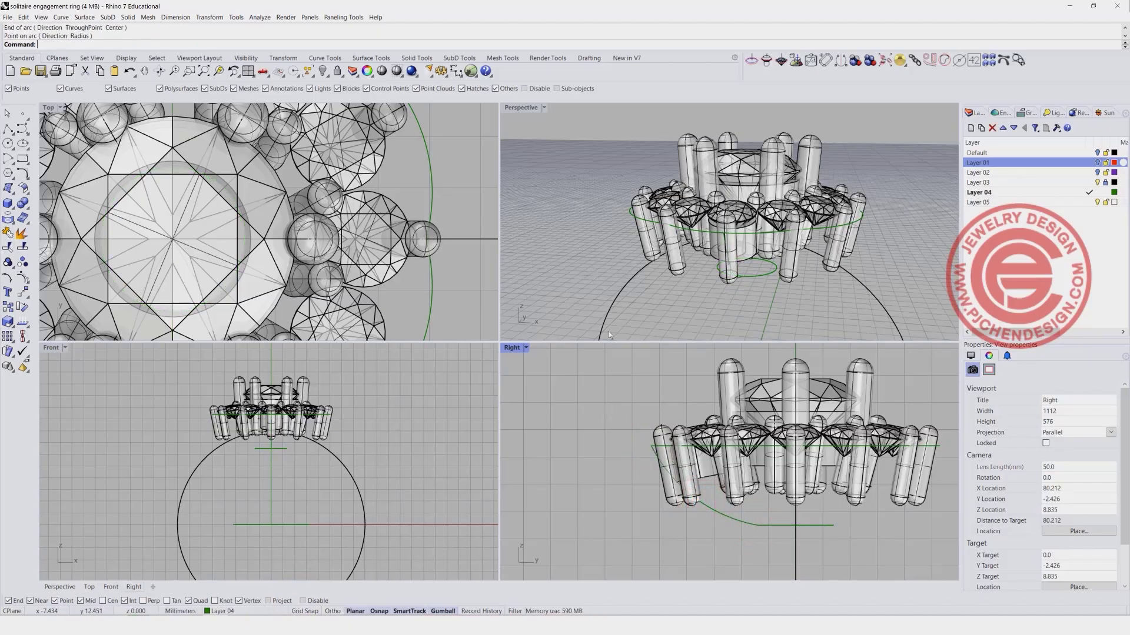
# Sweep the arc along the halo outline and the small circle as two rails to create a closed bowl-shaped gallery surface
pyautogui.moveTo(608, 331); pyautogui.dragTo(612, 243, button='right')
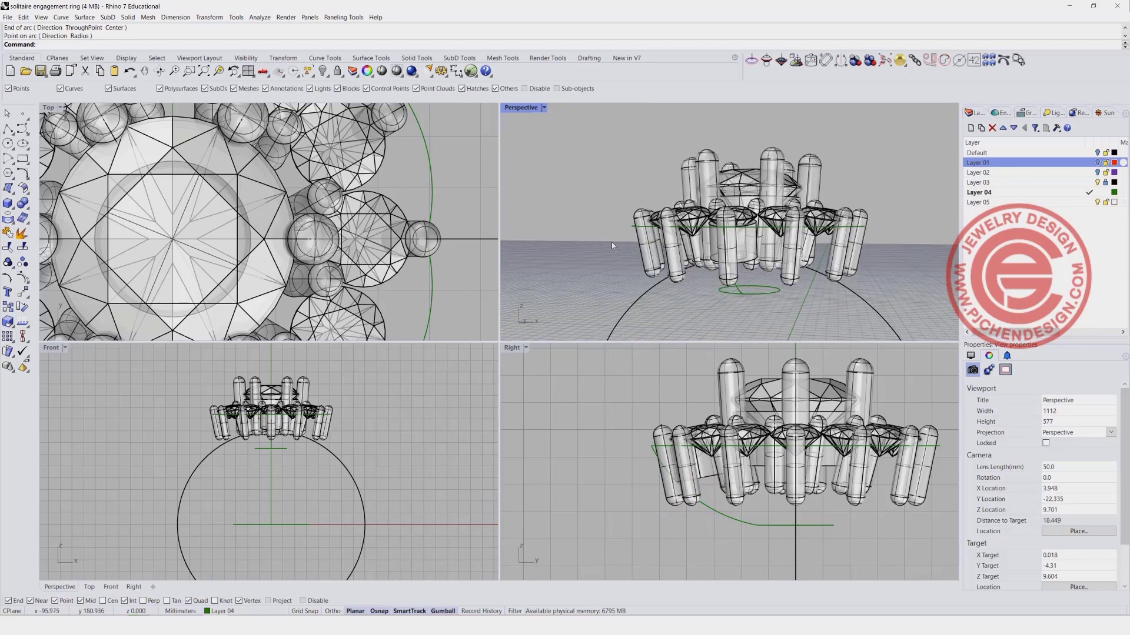
pyautogui.click(84, 17)
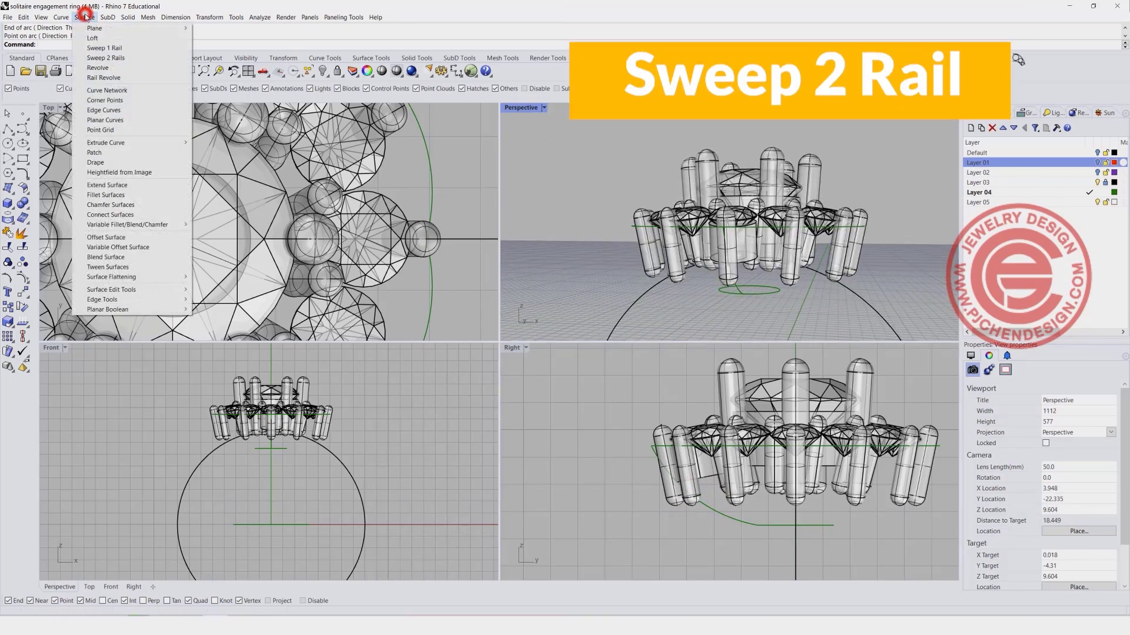
pyautogui.click(105, 58)
pyautogui.moveTo(724, 259); pyautogui.dragTo(747, 281, button='right')
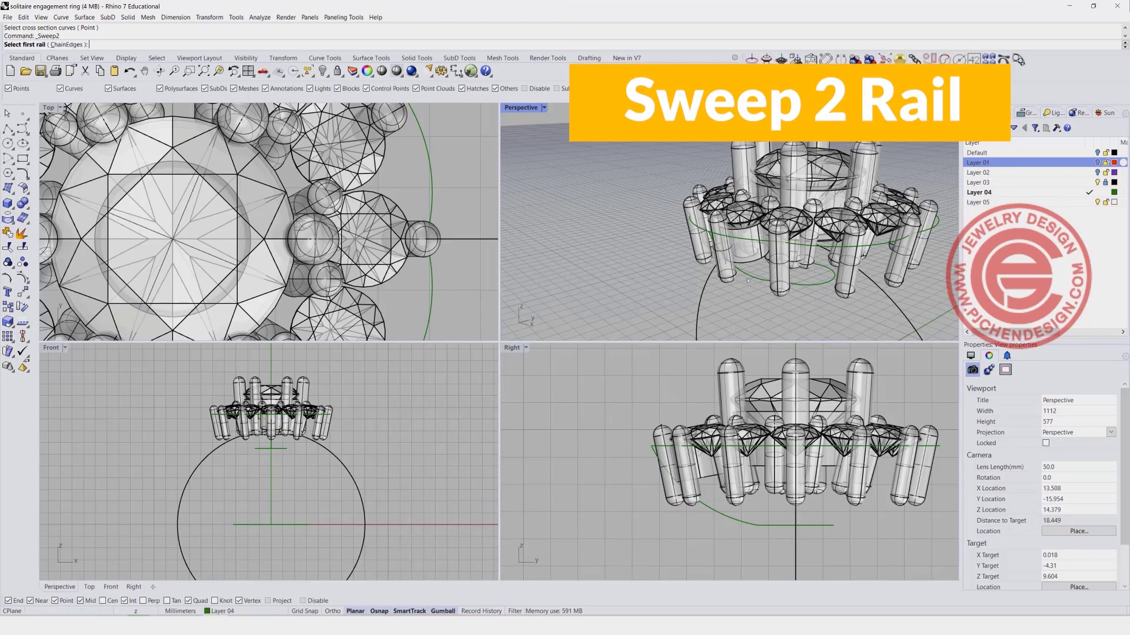
pyautogui.click(747, 240)
pyautogui.click(800, 283)
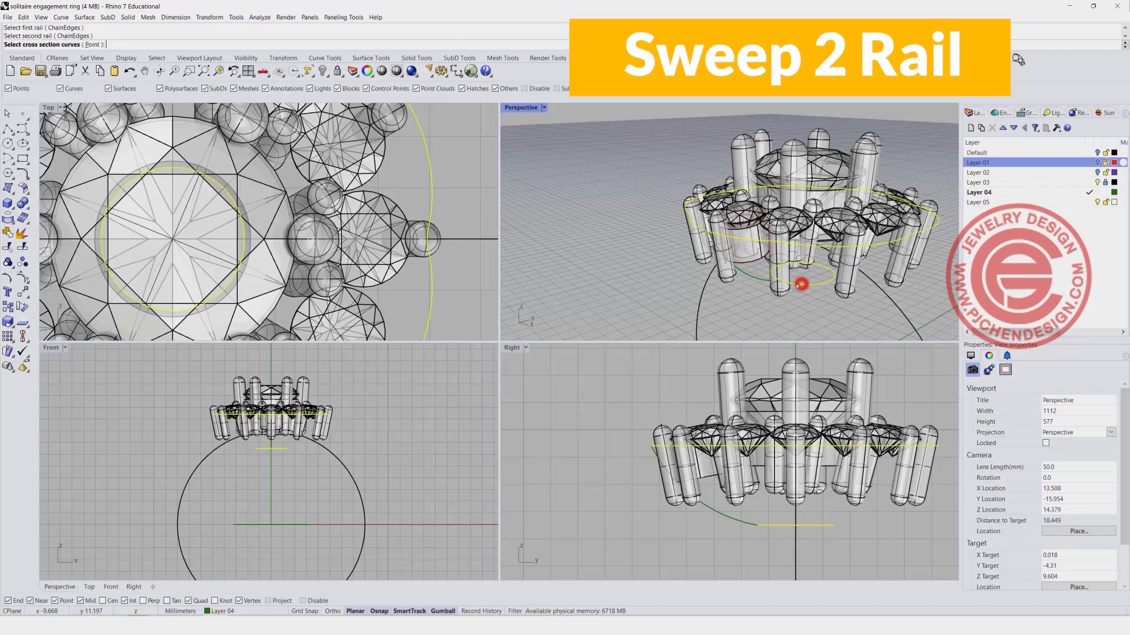
pyautogui.click(756, 279)
pyautogui.press('Return')
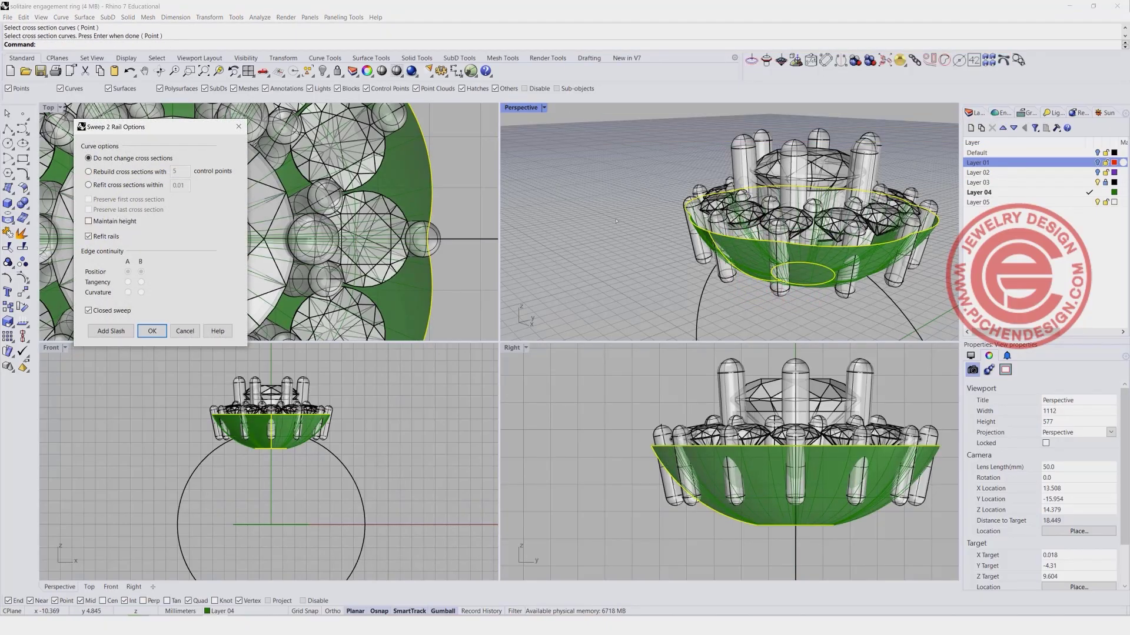
pyautogui.press('Return')
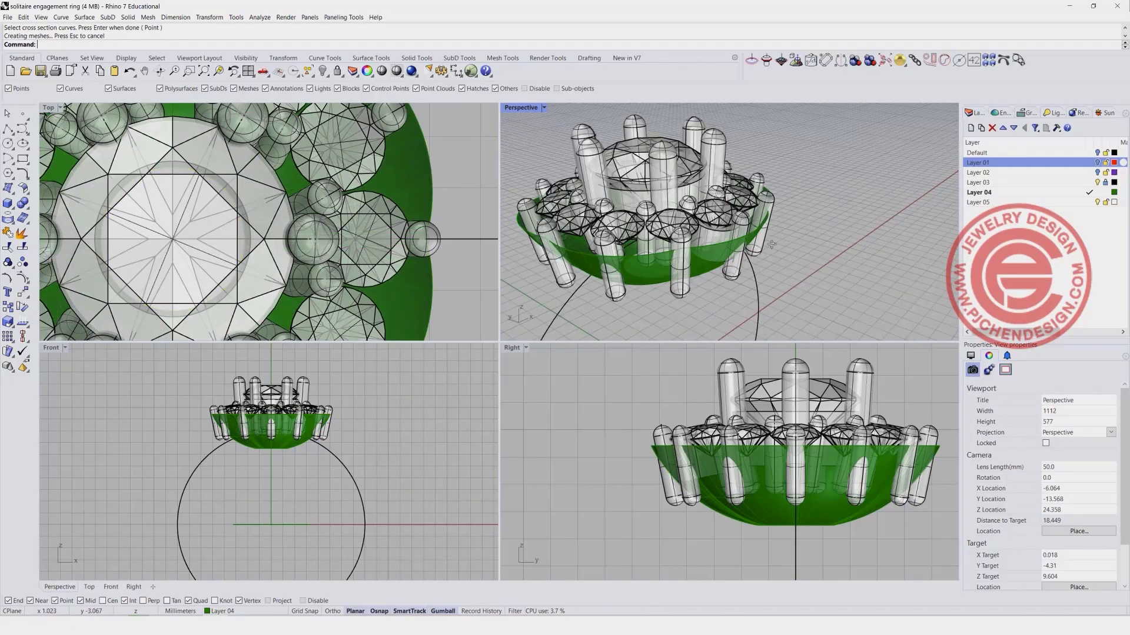
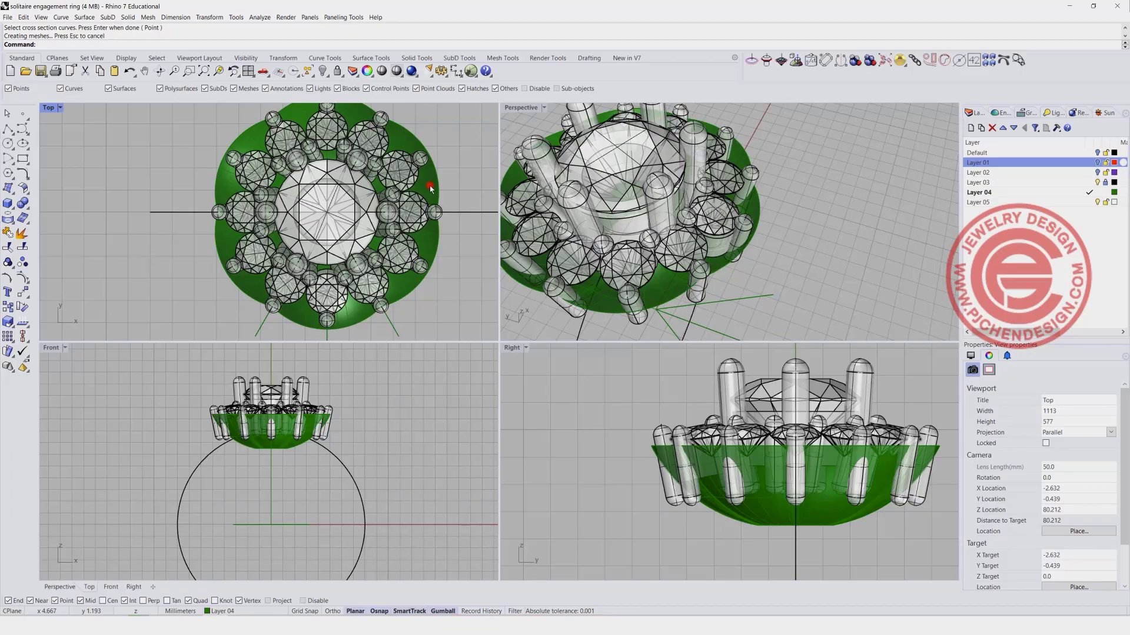
# Offset the gallery surface outward by 0.65 mm with Solid set to No and all directions flipped
pyautogui.click(430, 189)
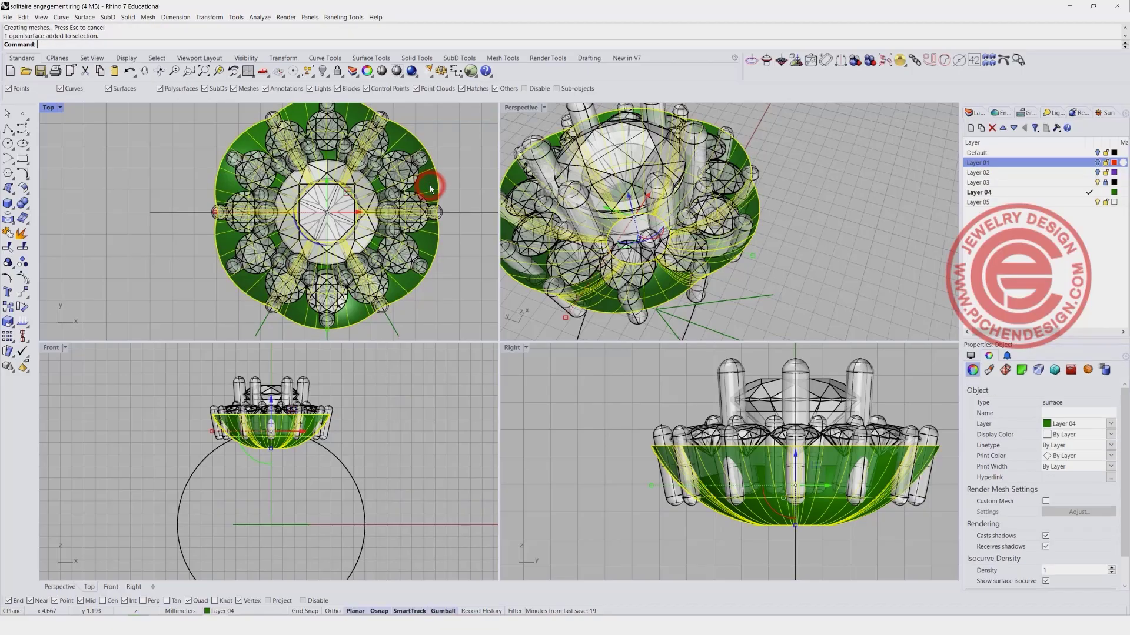
pyautogui.click(24, 190)
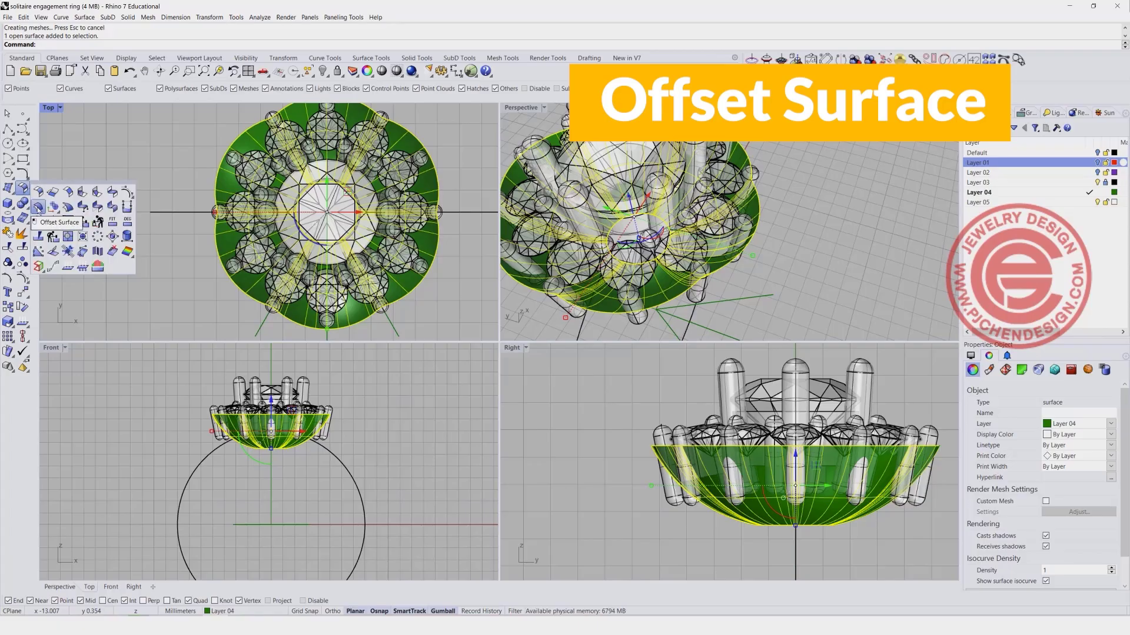
pyautogui.click(37, 208)
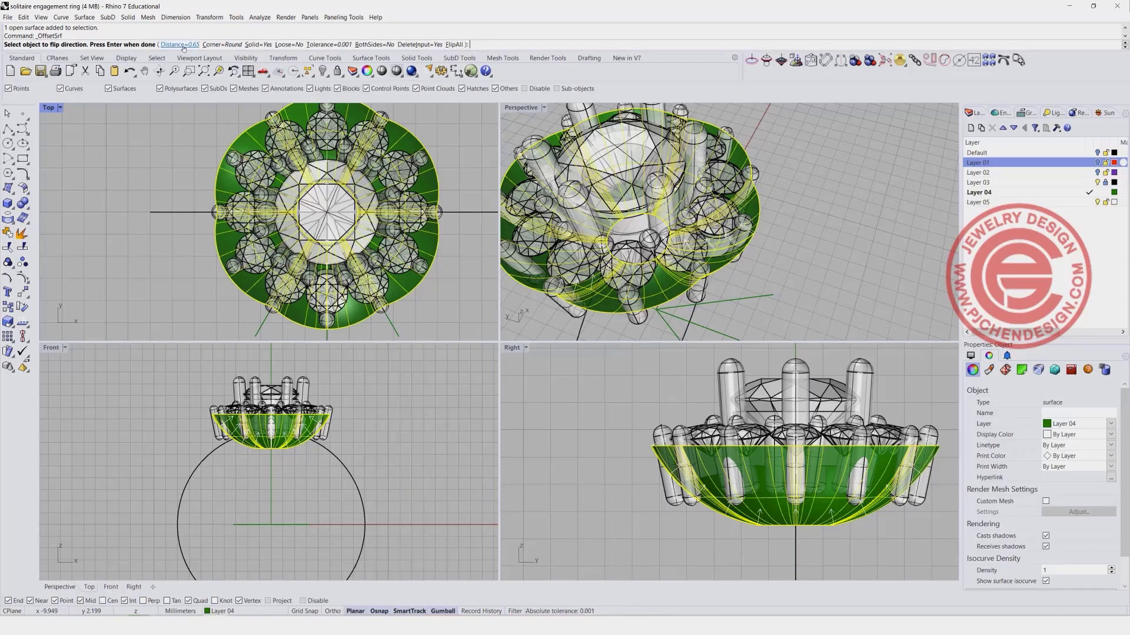
pyautogui.click(256, 44)
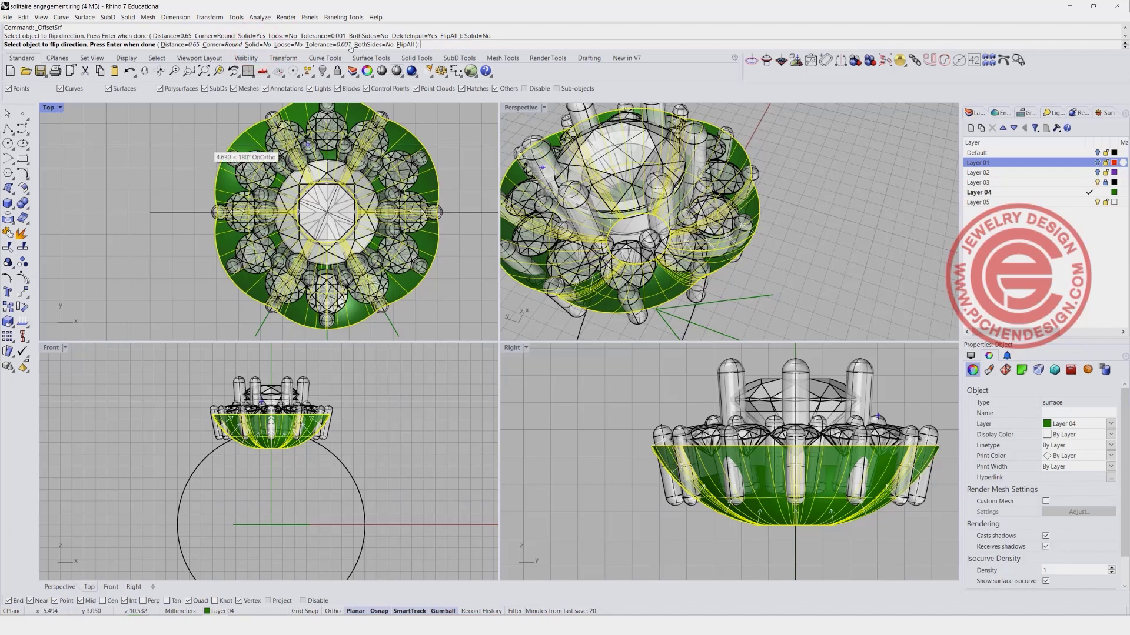
pyautogui.click(405, 44)
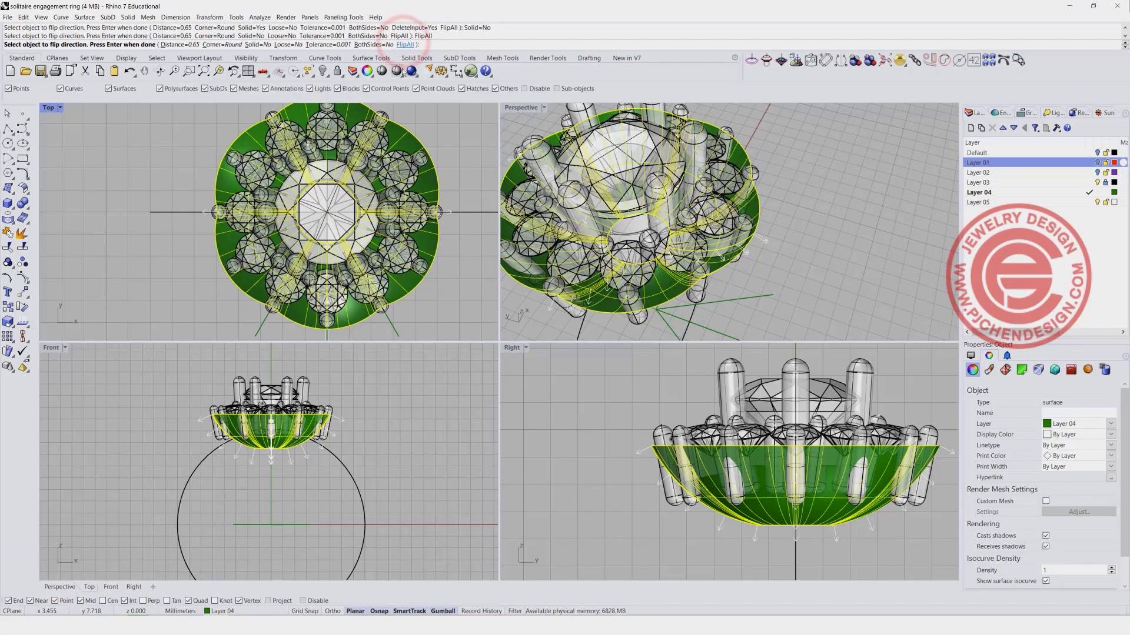
pyautogui.rightClick(403, 394)
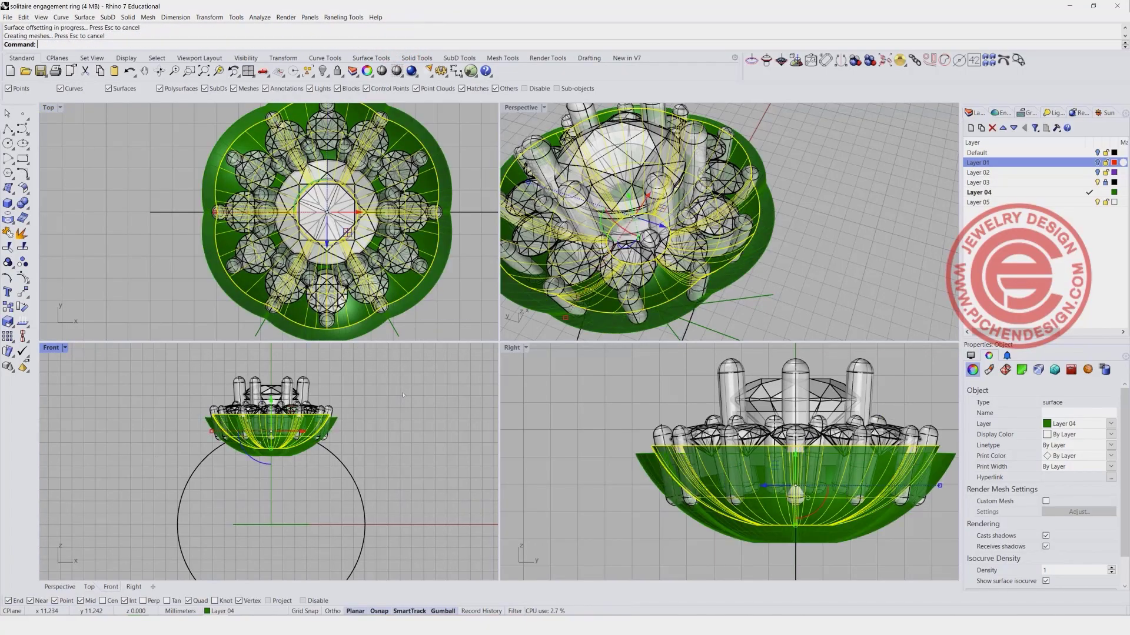
# Start a blend surface between the upper rim edges of the inner and outer gallery surfaces, using chained edges
pyautogui.click(867, 255)
pyautogui.moveTo(867, 255); pyautogui.dragTo(777, 147, button='right')
pyautogui.doubleClick(514, 106)
pyautogui.moveTo(366, 270); pyautogui.dragTo(382, 335, button='right')
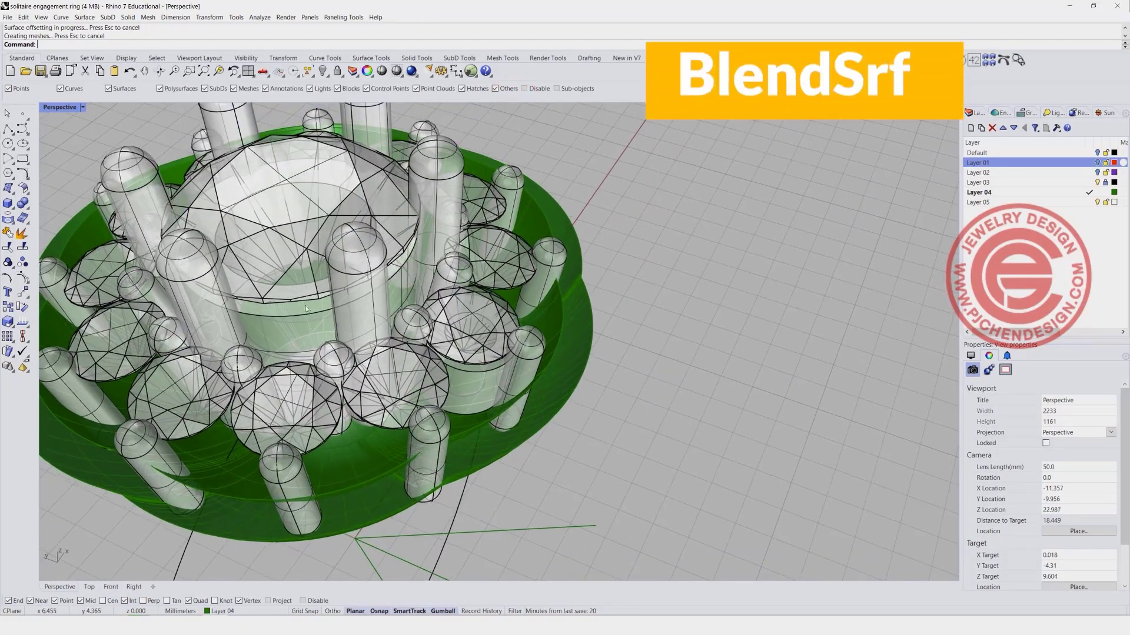
pyautogui.click(26, 191)
pyautogui.click(112, 192)
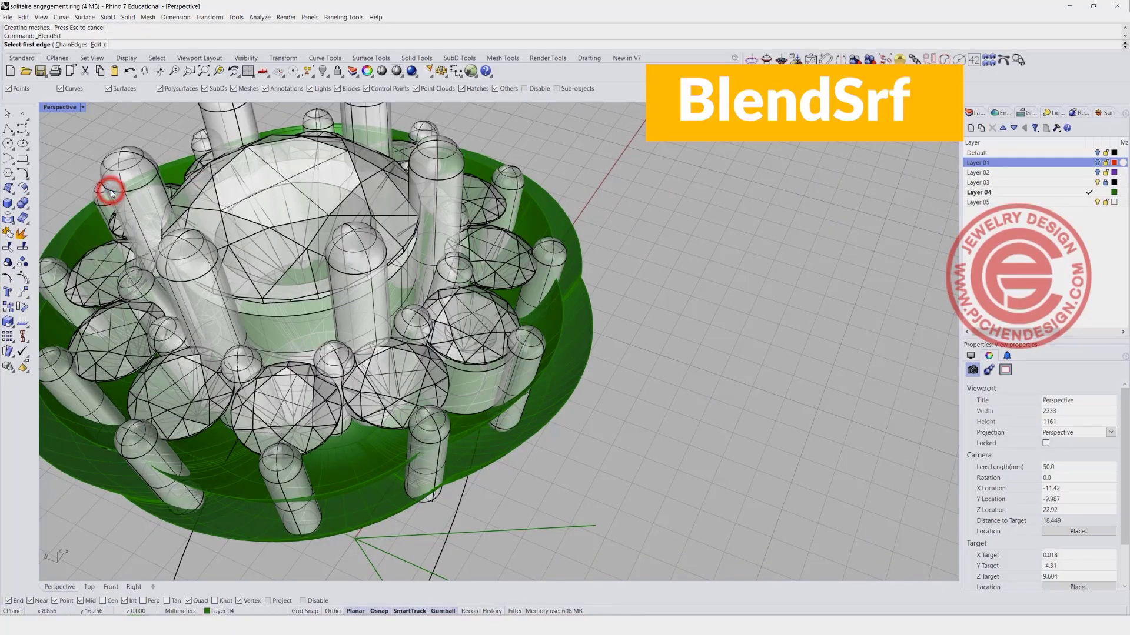
pyautogui.click(76, 44)
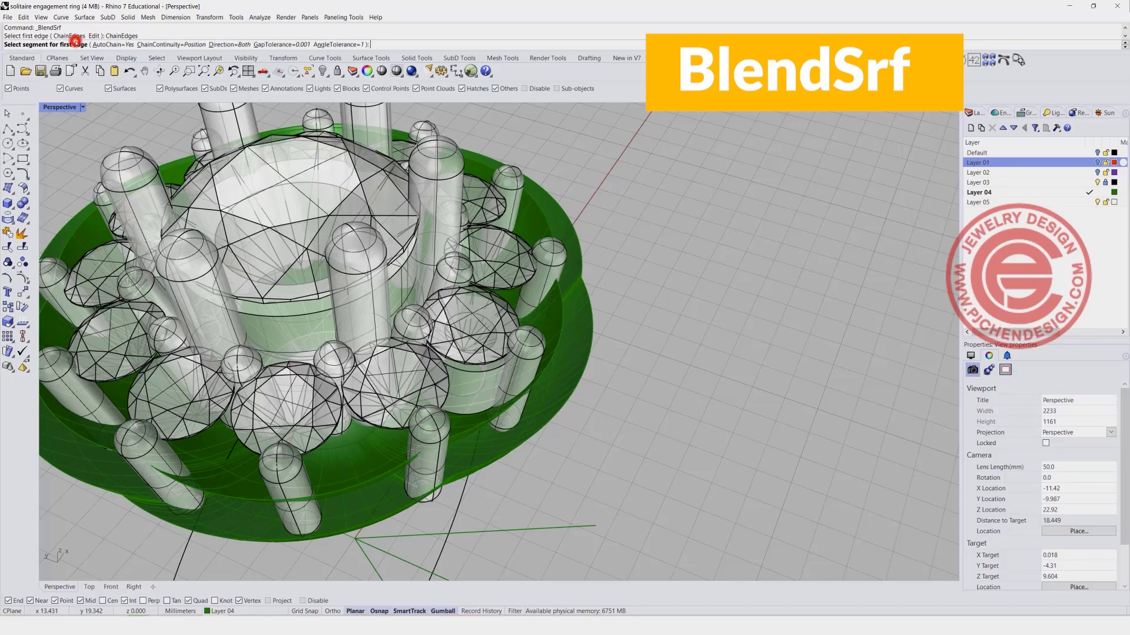
pyautogui.click(485, 422)
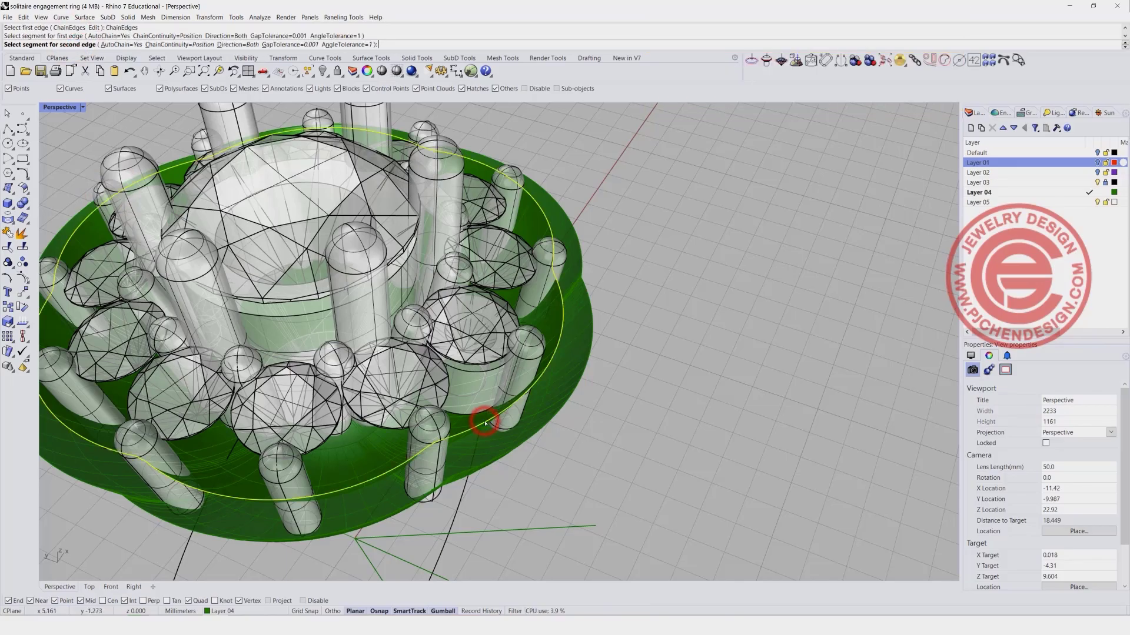
pyautogui.click(492, 460)
pyautogui.press('Return')
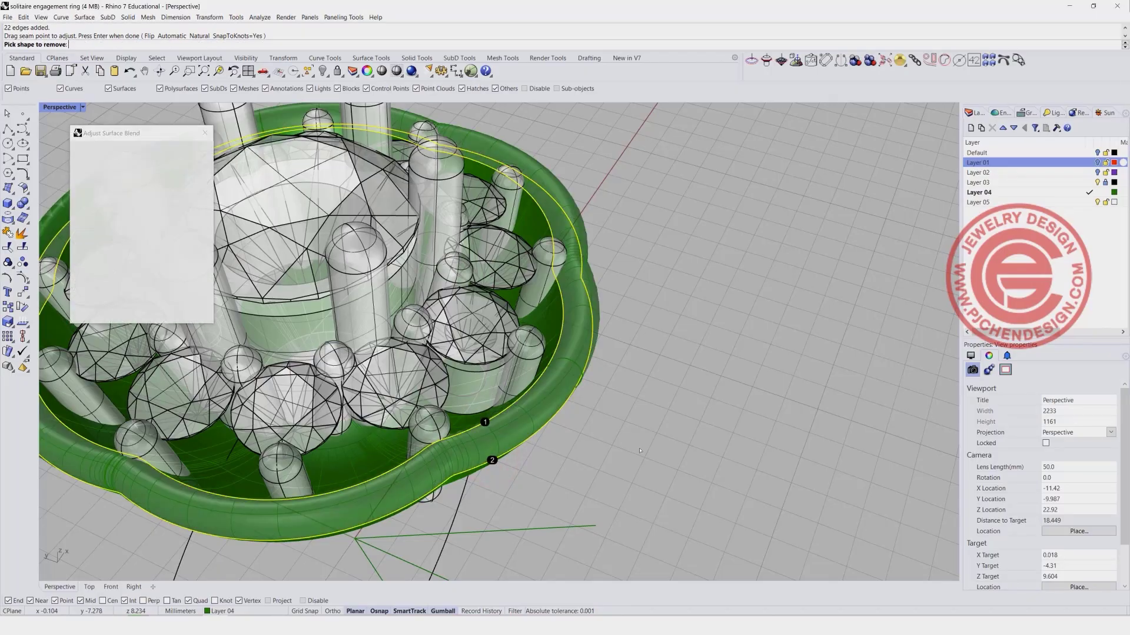
# Link the two bulge values of the rim blend, reduce both to 0.574 with Curvature continuity, and create the rounded rim
pyautogui.scroll(3, 688, 339)
pyautogui.moveTo(689, 338); pyautogui.dragTo(678, 365, button='right')
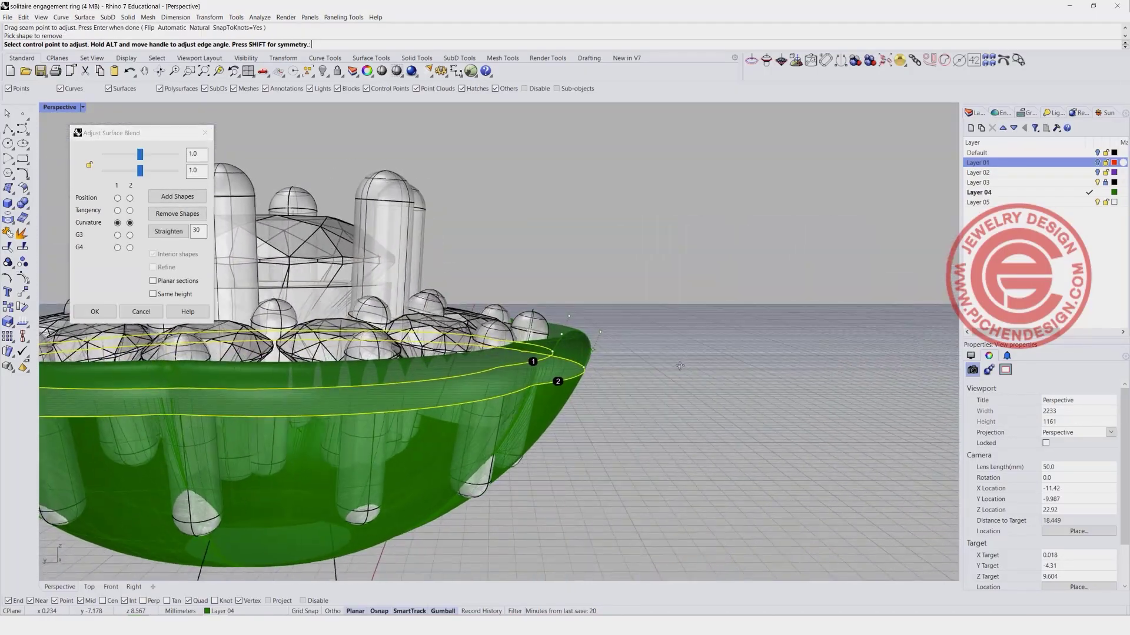
pyautogui.click(90, 165)
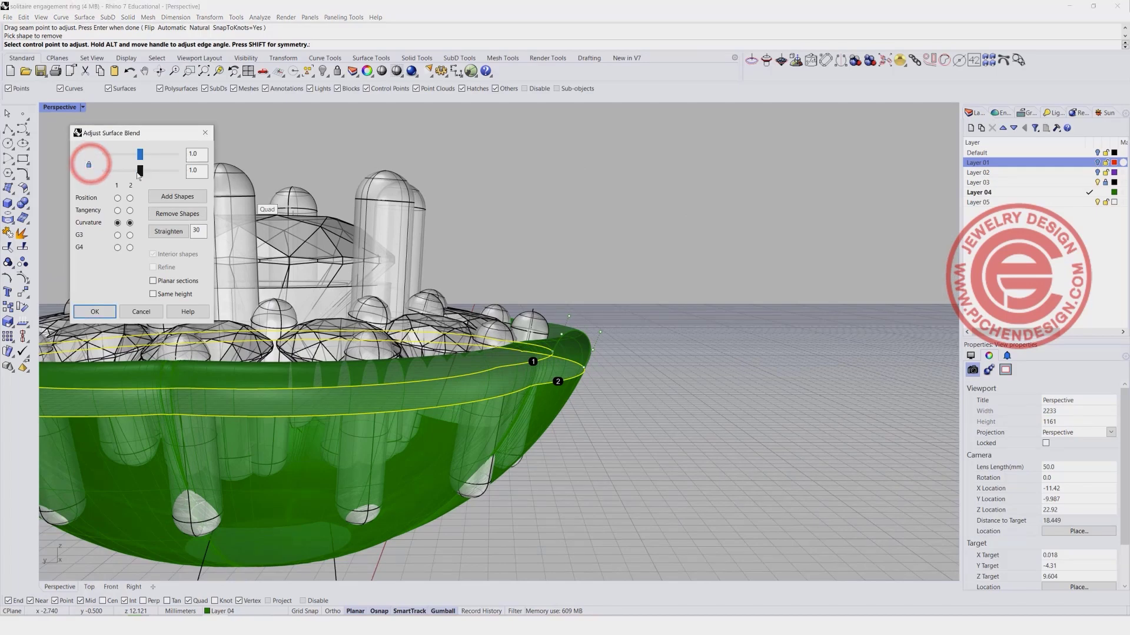
pyautogui.moveTo(139, 171); pyautogui.dragTo(125, 176)
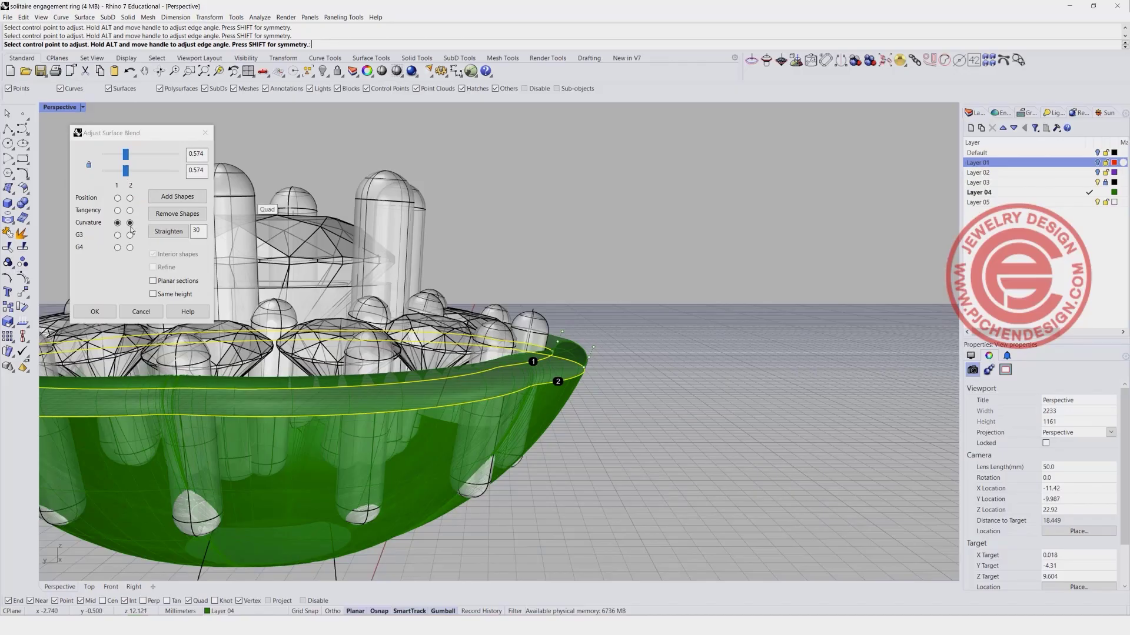
pyautogui.click(95, 312)
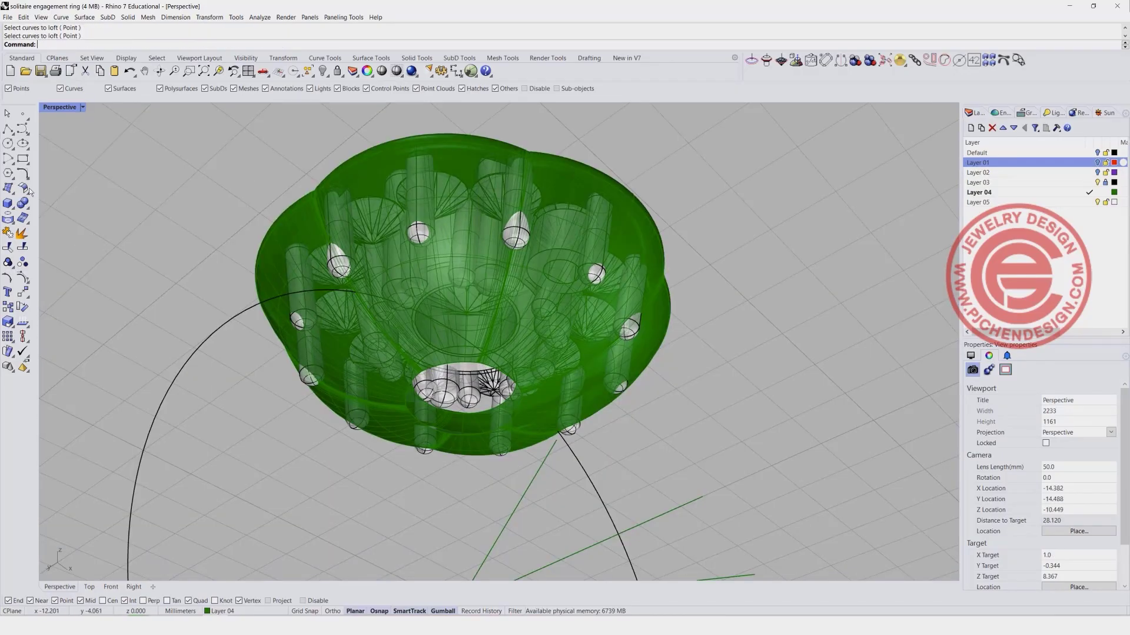
# Start a blend surface between the outer and inner gallery edges around the small opening at the base
pyautogui.click(29, 189)
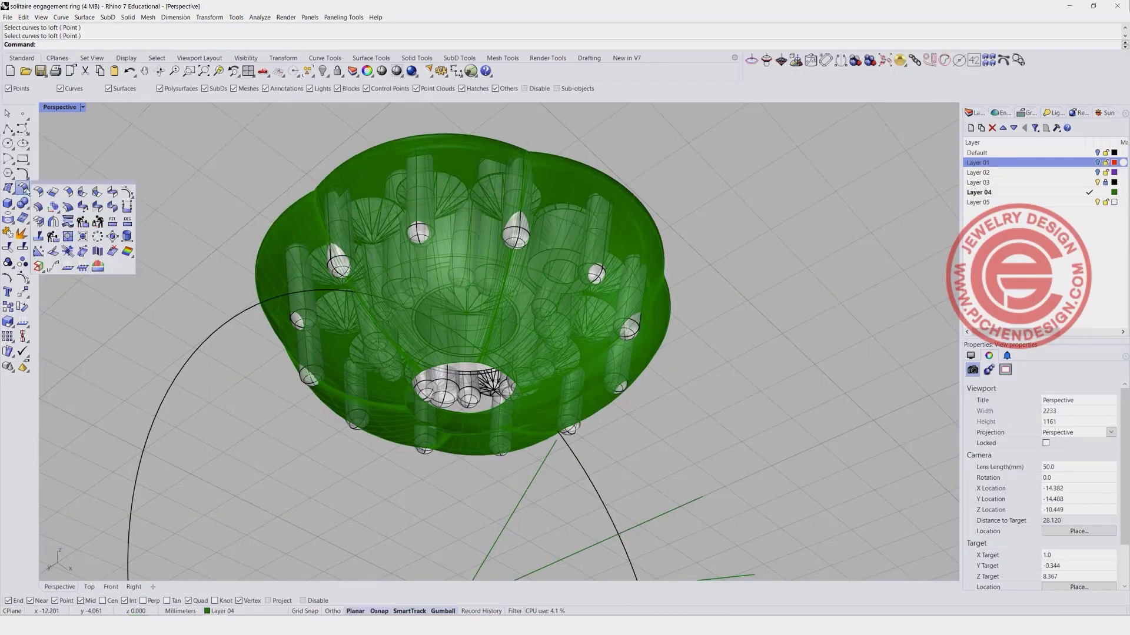
pyautogui.click(111, 193)
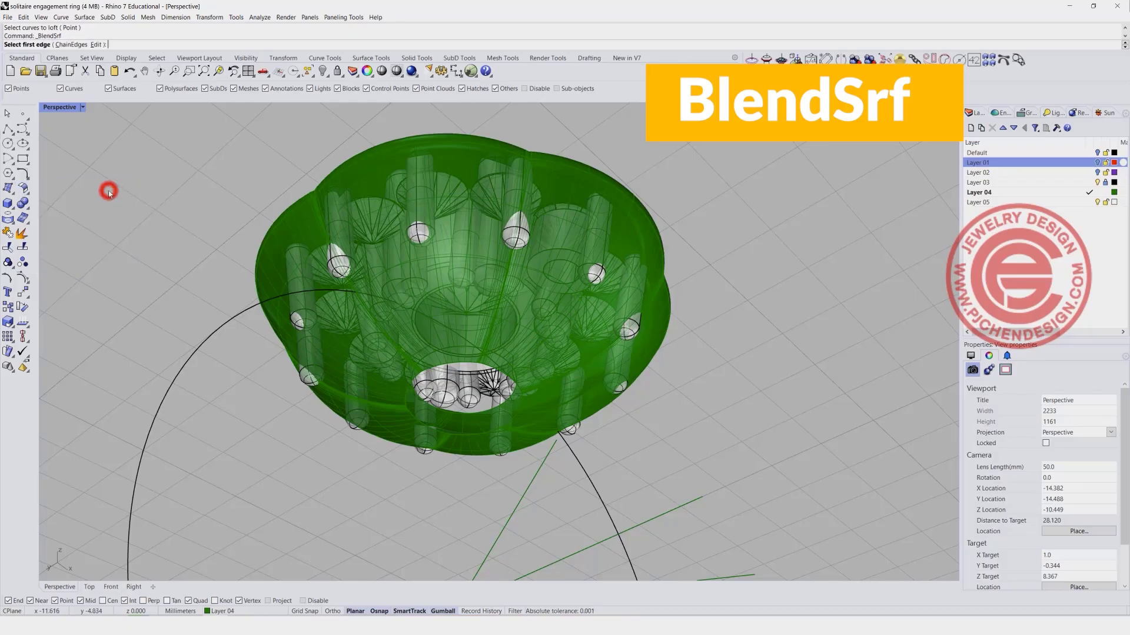
pyautogui.scroll(5, 477, 436)
pyautogui.click(471, 434)
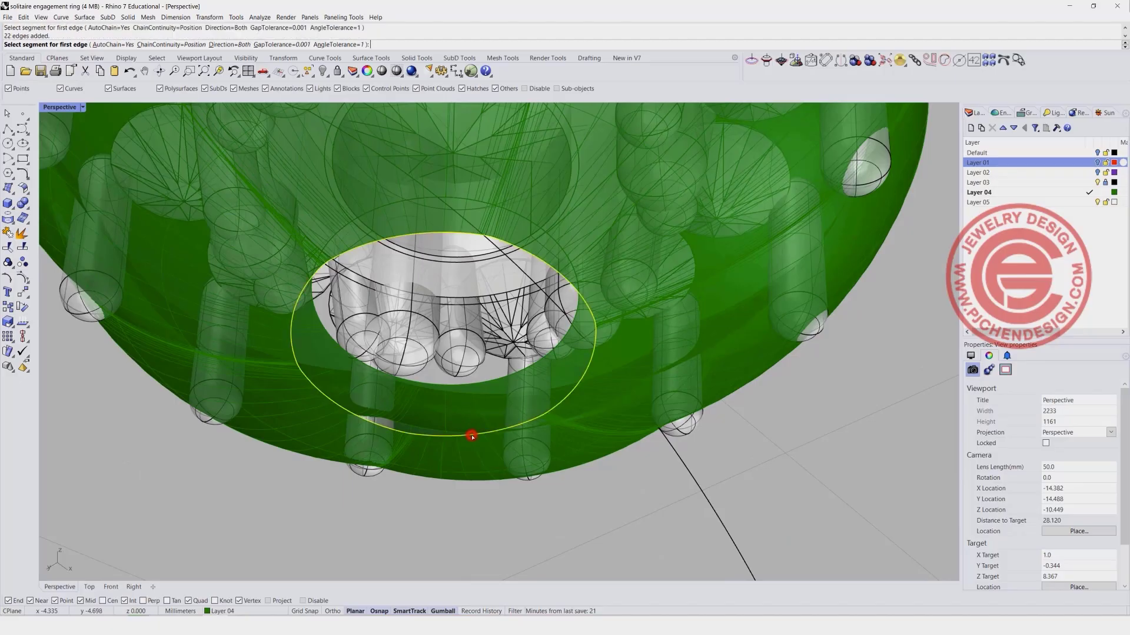
pyautogui.click(465, 384)
pyautogui.press('Return')
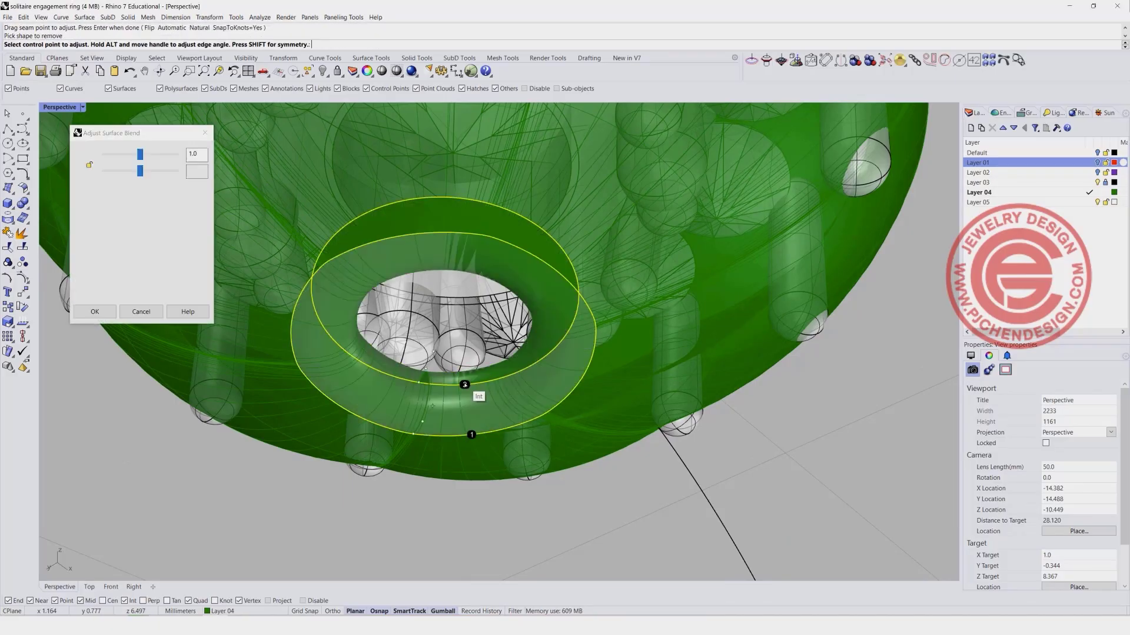
# Link the bulge values of the base-opening blend, reduce both to 0.25, and create the blend surface
pyautogui.click(89, 166)
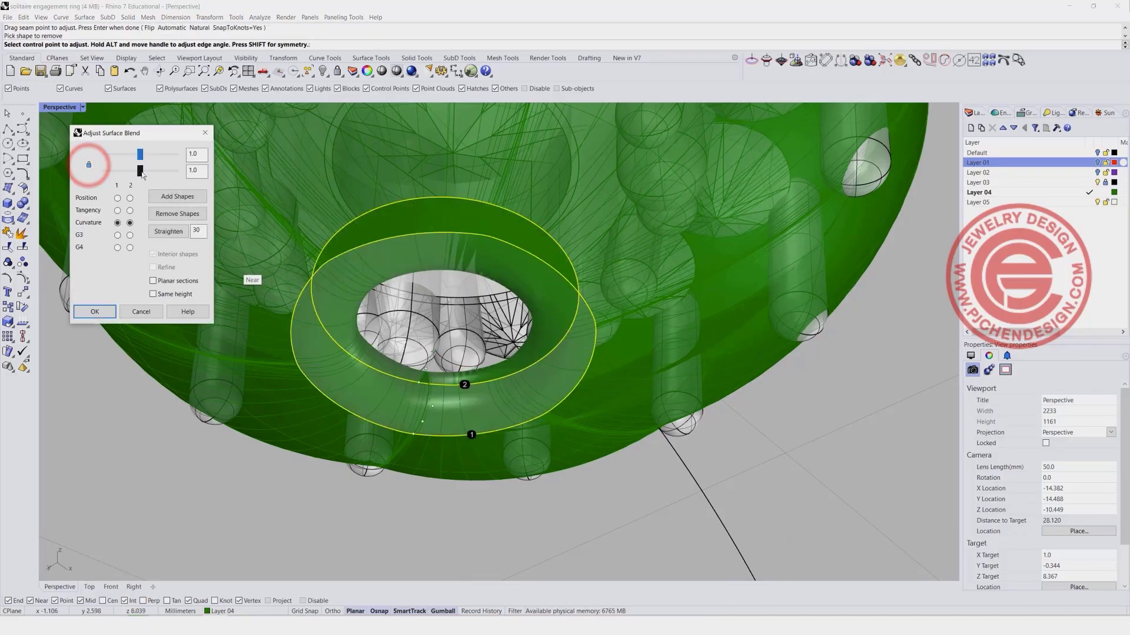
pyautogui.moveTo(140, 171); pyautogui.dragTo(97, 172)
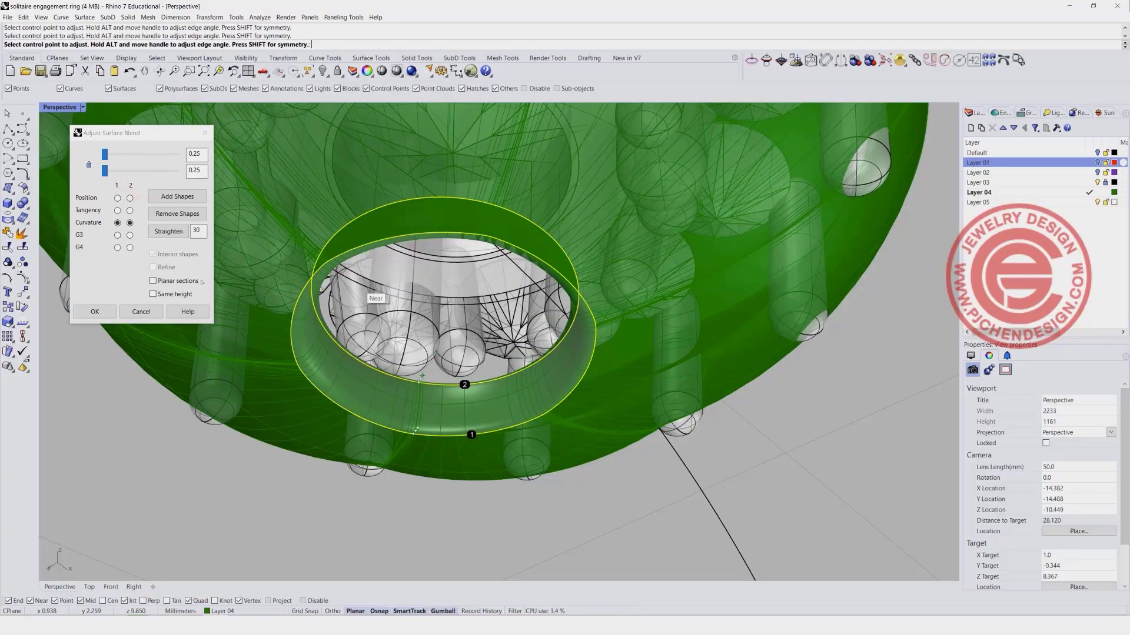
pyautogui.click(94, 311)
pyautogui.scroll(-2, 324, 268)
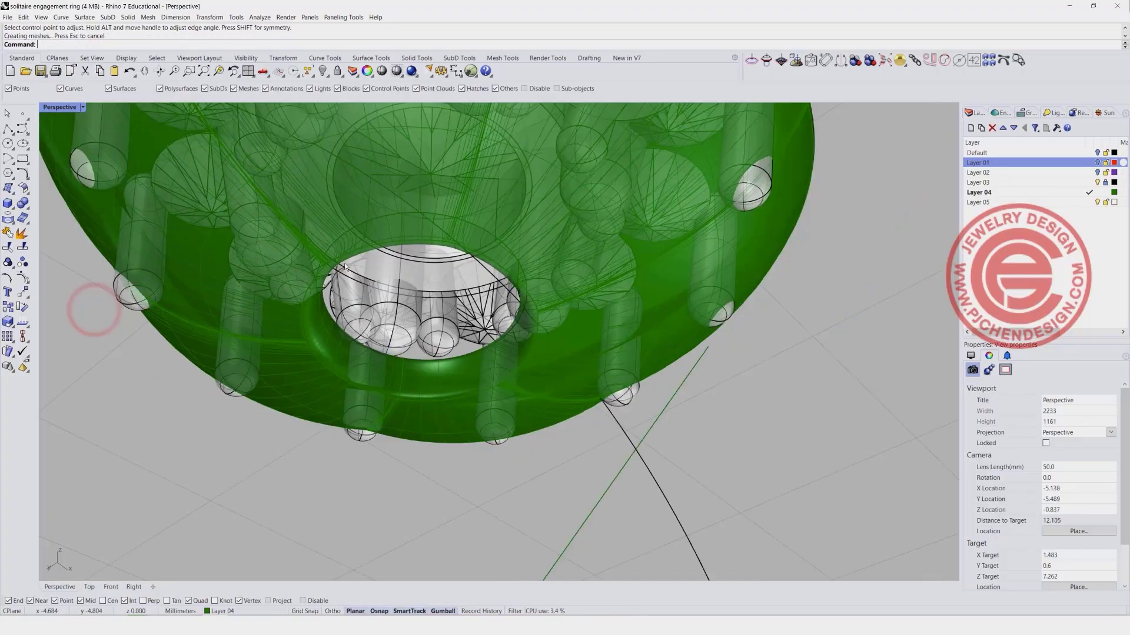
# Join the inner, outer and two blend surfaces of the gallery into one closed polysurface
pyautogui.moveTo(327, 268); pyautogui.dragTo(326, 359, button='right')
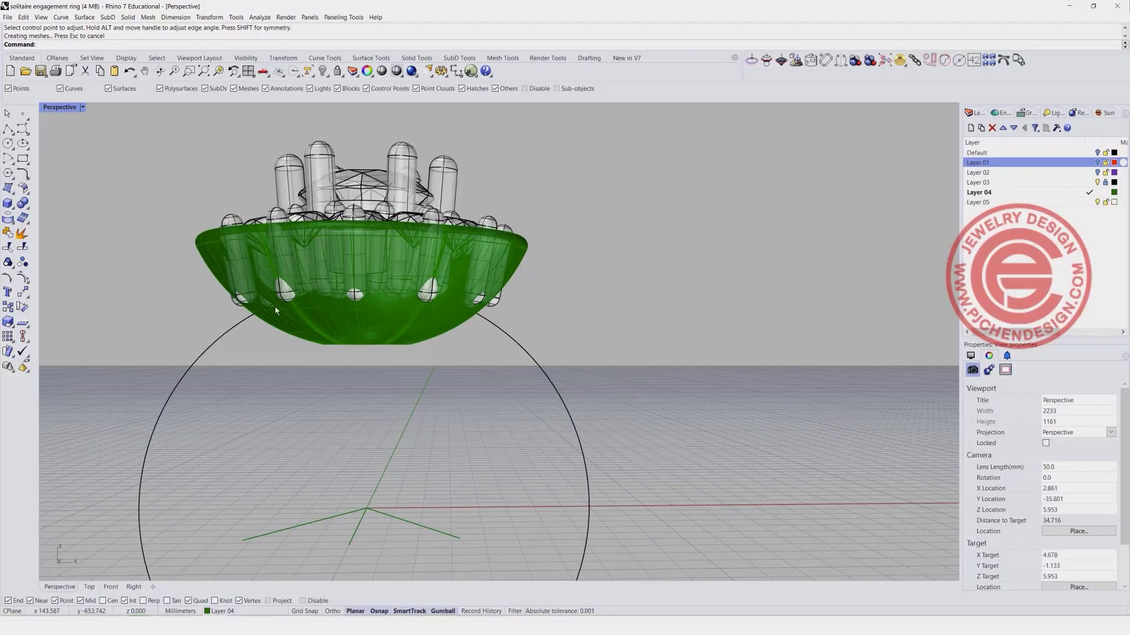
pyautogui.moveTo(397, 362); pyautogui.dragTo(128, 190)
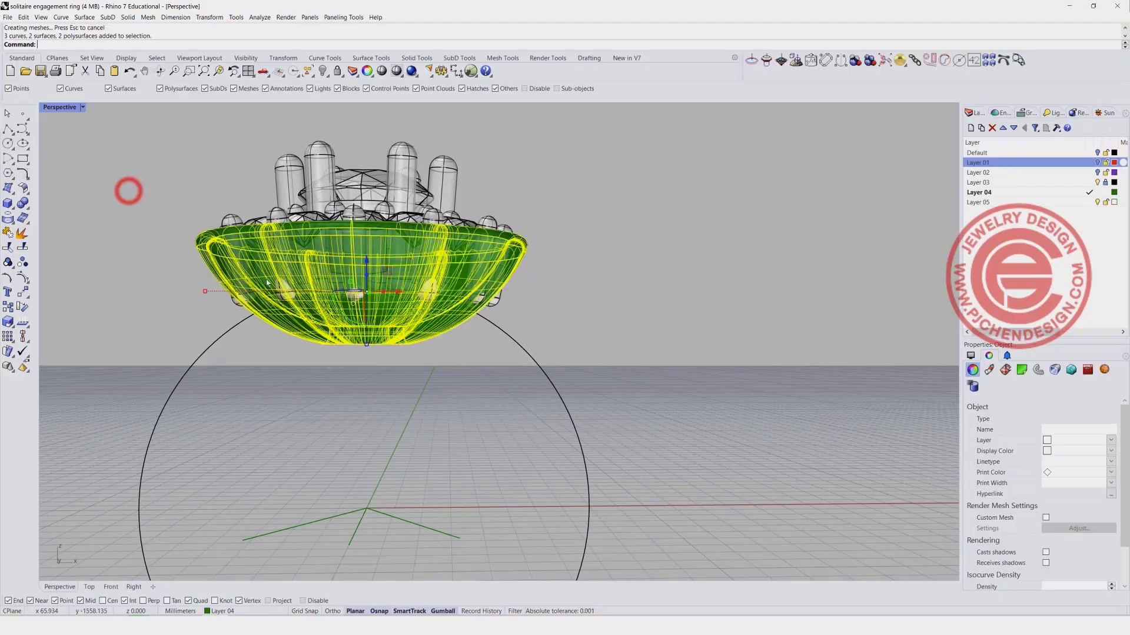
pyautogui.click(9, 233)
pyautogui.moveTo(153, 210); pyautogui.dragTo(154, 223, button='right')
pyautogui.moveTo(473, 261); pyautogui.dragTo(588, 305, button='right')
pyautogui.click(588, 305)
pyautogui.click(529, 259)
pyautogui.click(597, 251)
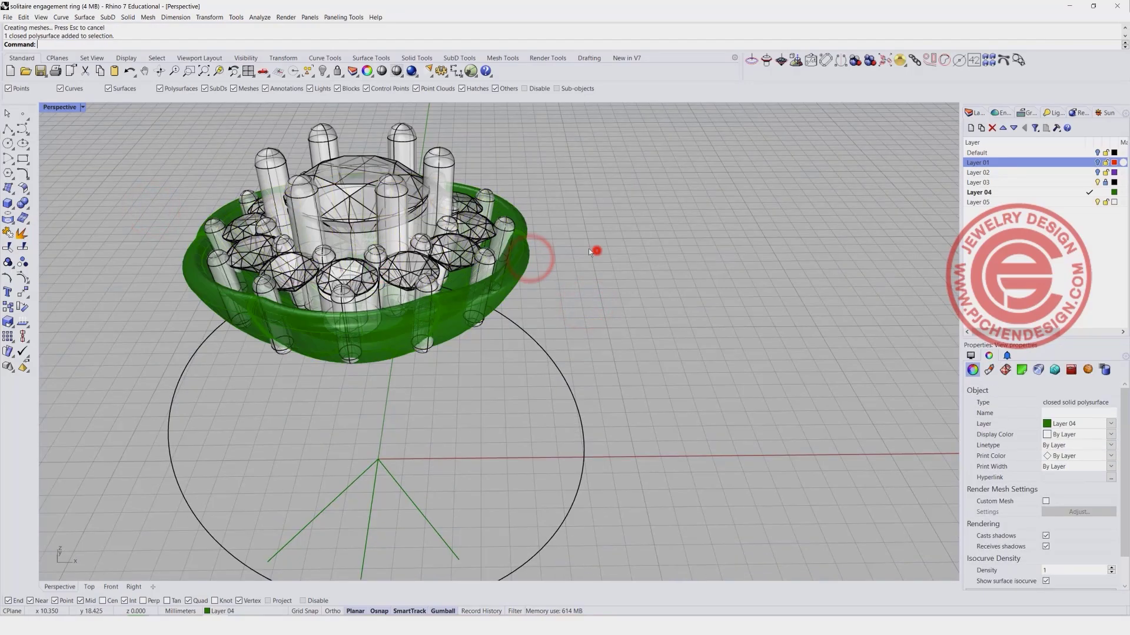
# Scale the joined gallery down slightly in all directions so it sits closer to the halo stones
pyautogui.moveTo(588, 249); pyautogui.dragTo(532, 265, button='right')
pyautogui.click(529, 259)
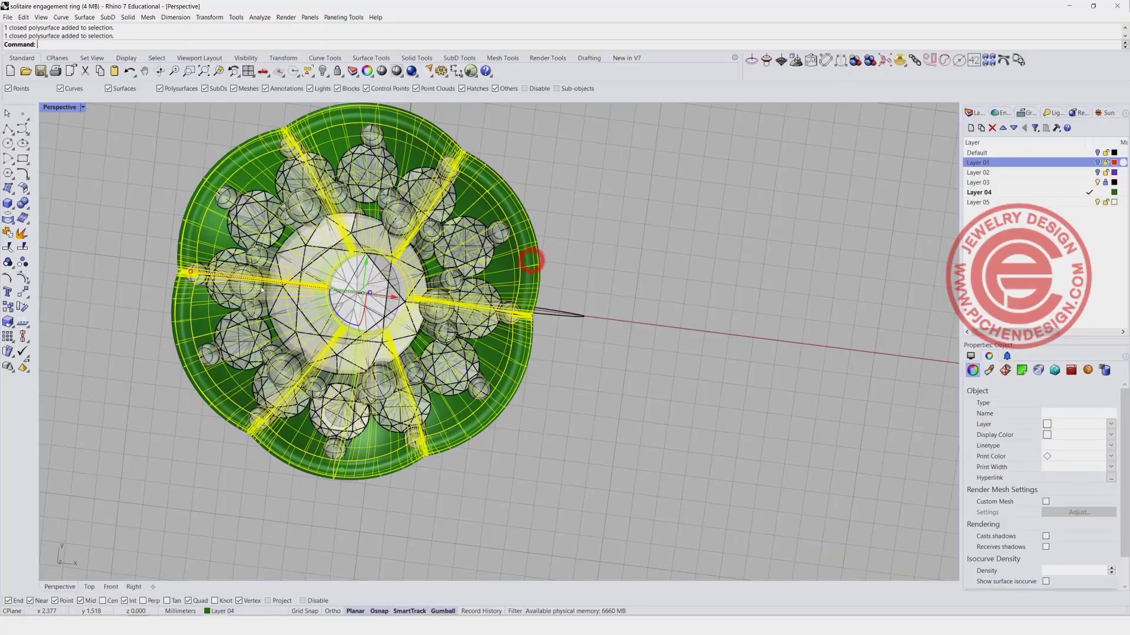
pyautogui.moveTo(190, 274); pyautogui.dragTo(202, 273)
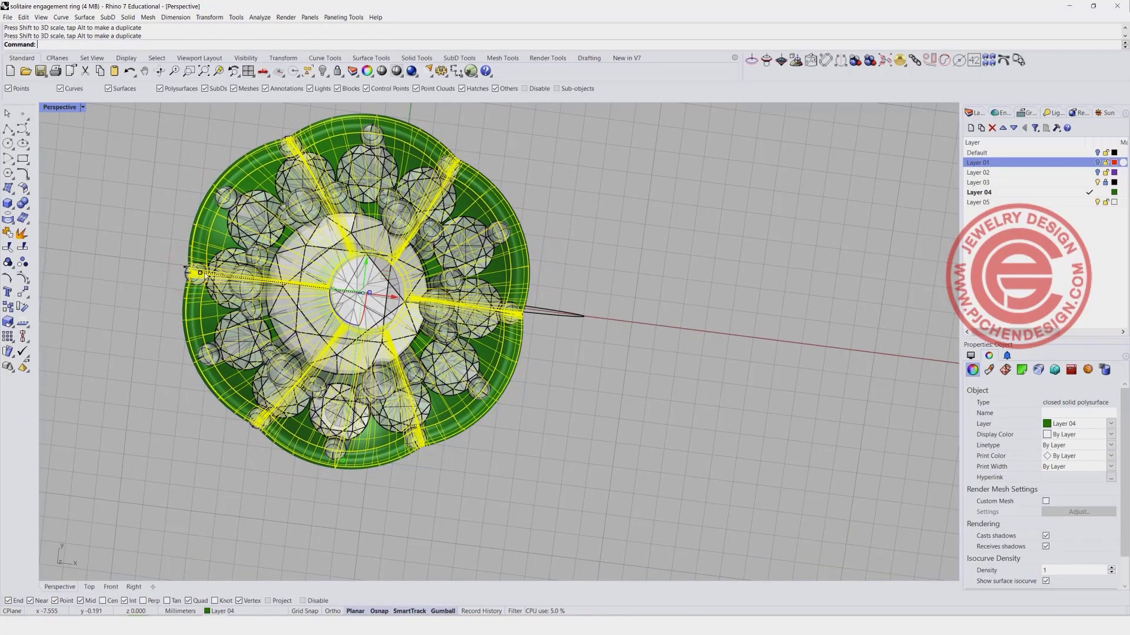
pyautogui.click(654, 347)
pyautogui.moveTo(654, 347); pyautogui.dragTo(609, 319, button='right')
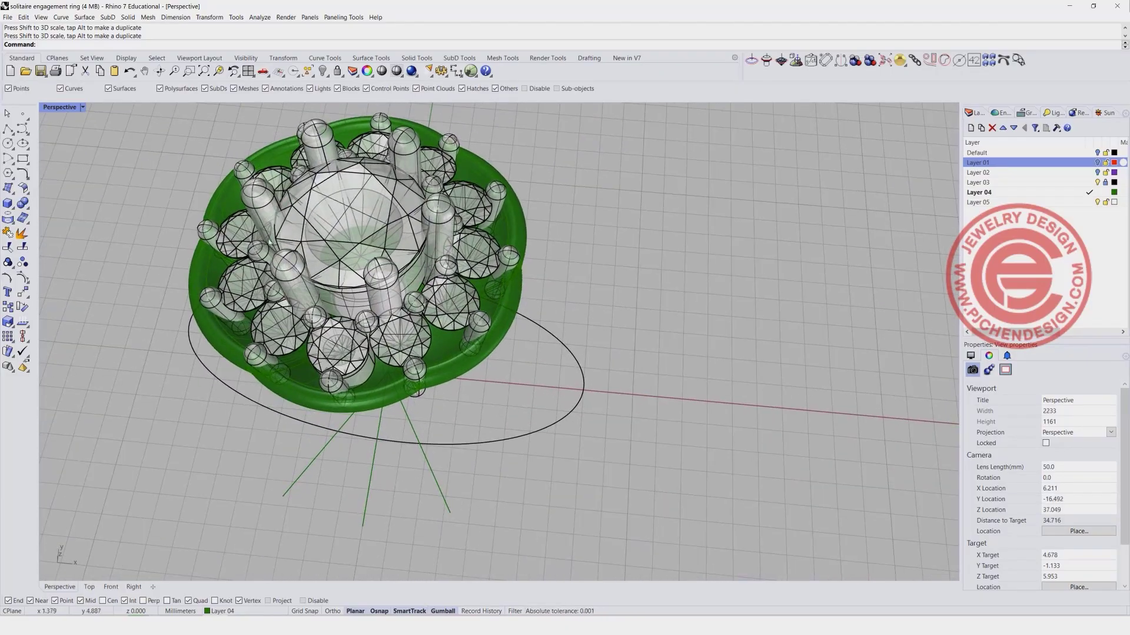
# Fine-tune the gallery's overall size with another very small uniform scale
pyautogui.moveTo(385, 298); pyautogui.dragTo(393, 332, button='right')
pyautogui.click(515, 266)
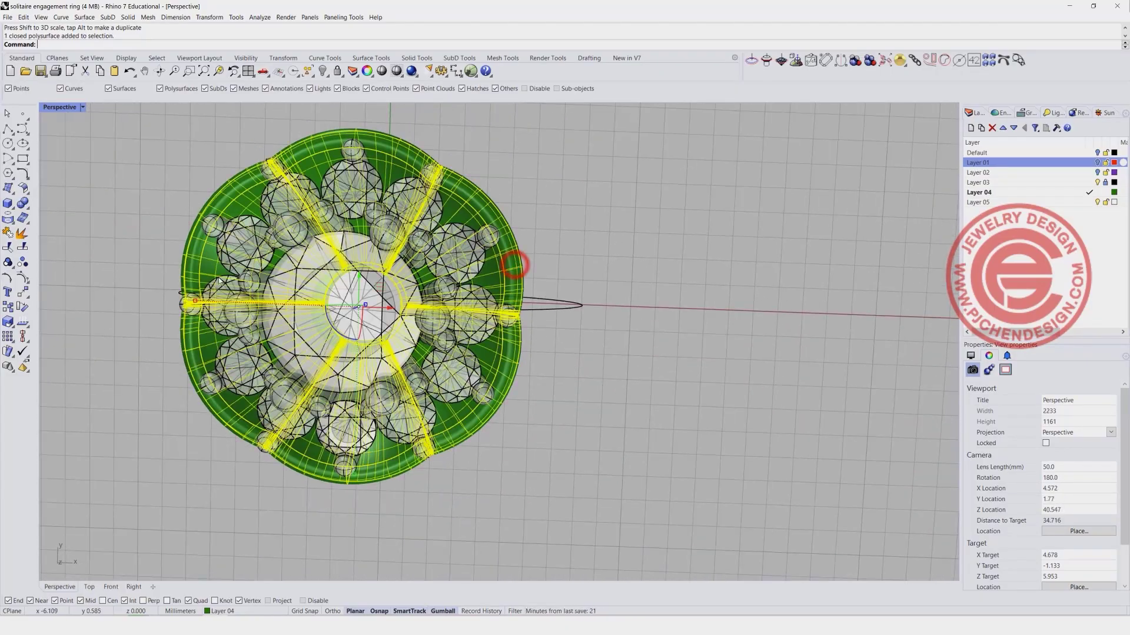
pyautogui.moveTo(193, 301); pyautogui.dragTo(195, 301)
pyautogui.click(594, 255)
pyautogui.moveTo(520, 367); pyautogui.dragTo(540, 337, button='right')
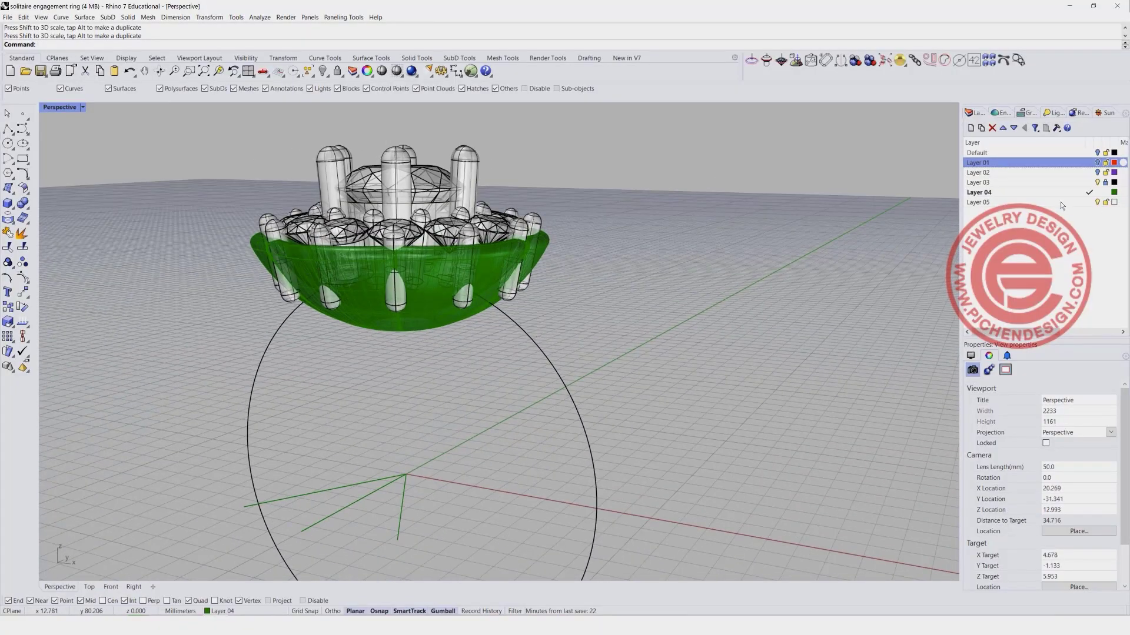
# Make Layer 05 current, lock Layer 04, and return to the four-view layout
pyautogui.click(1088, 202)
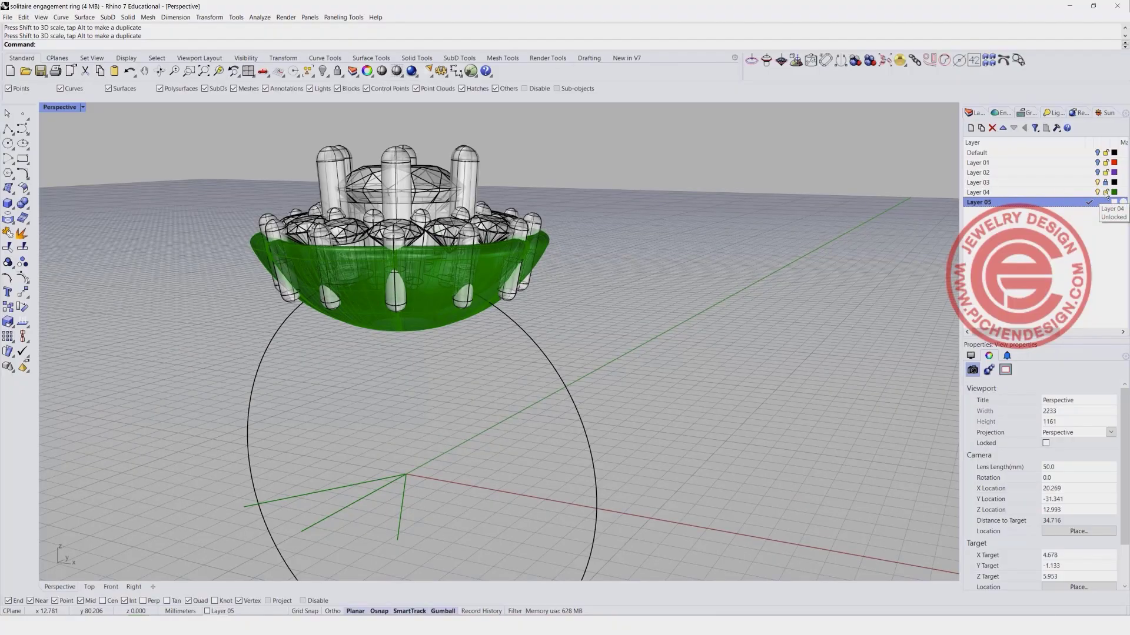
pyautogui.click(1106, 192)
pyautogui.moveTo(683, 252); pyautogui.dragTo(619, 247, button='right')
pyautogui.scroll(-6, 619, 247)
pyautogui.keyDown('shift'); pyautogui.moveTo(518, 396); pyautogui.dragTo(437, 324, button='right'); pyautogui.keyUp('shift')
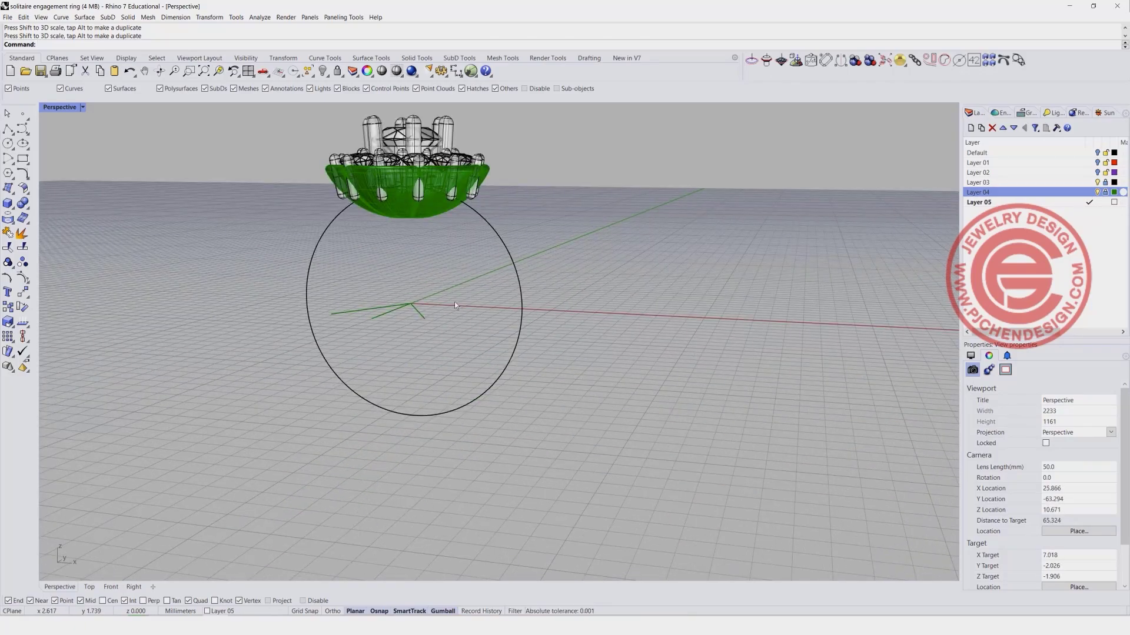
pyautogui.doubleClick(58, 108)
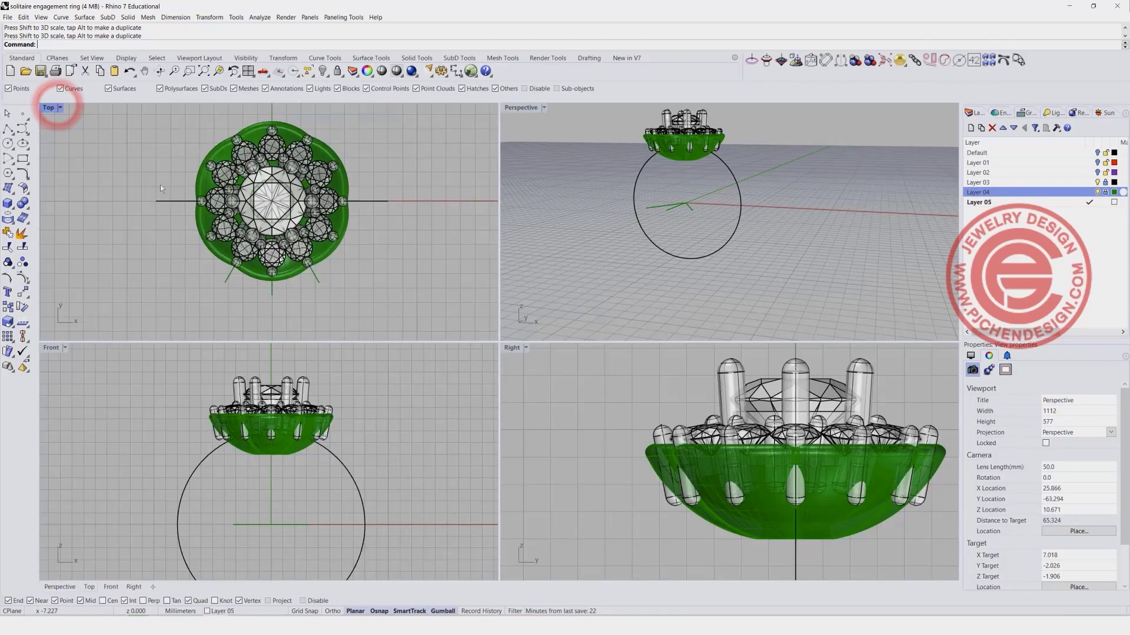
# Draw a conic-cornered rectangle about 1.7 by 1.9 mm in the top view, starting at the finger circle's side quadrant
pyautogui.click(29, 159)
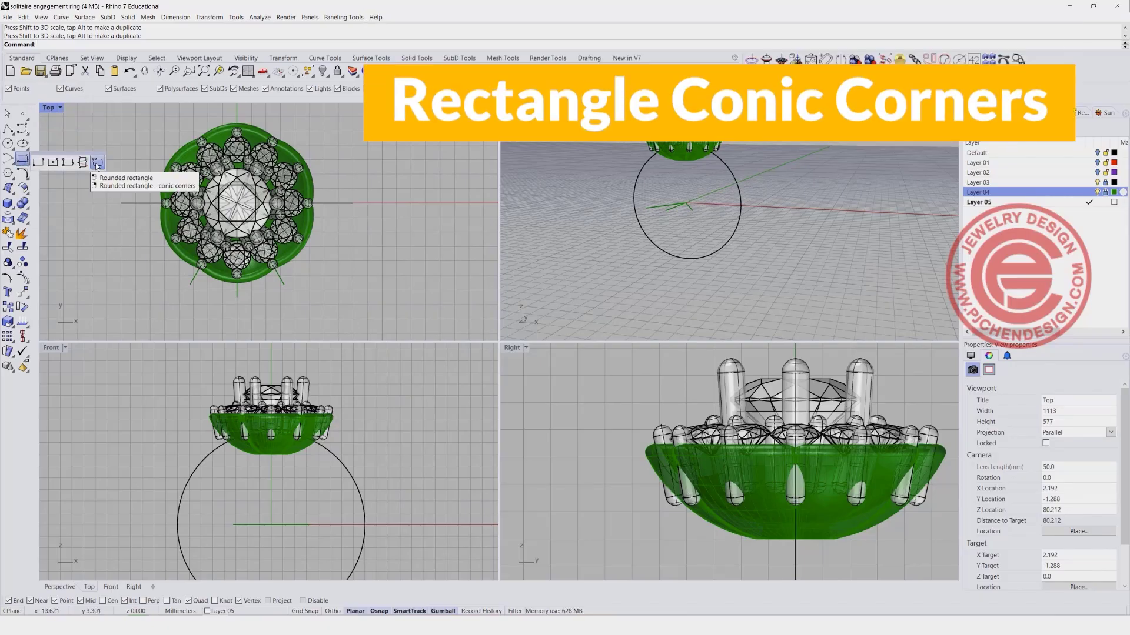
pyautogui.click(97, 162)
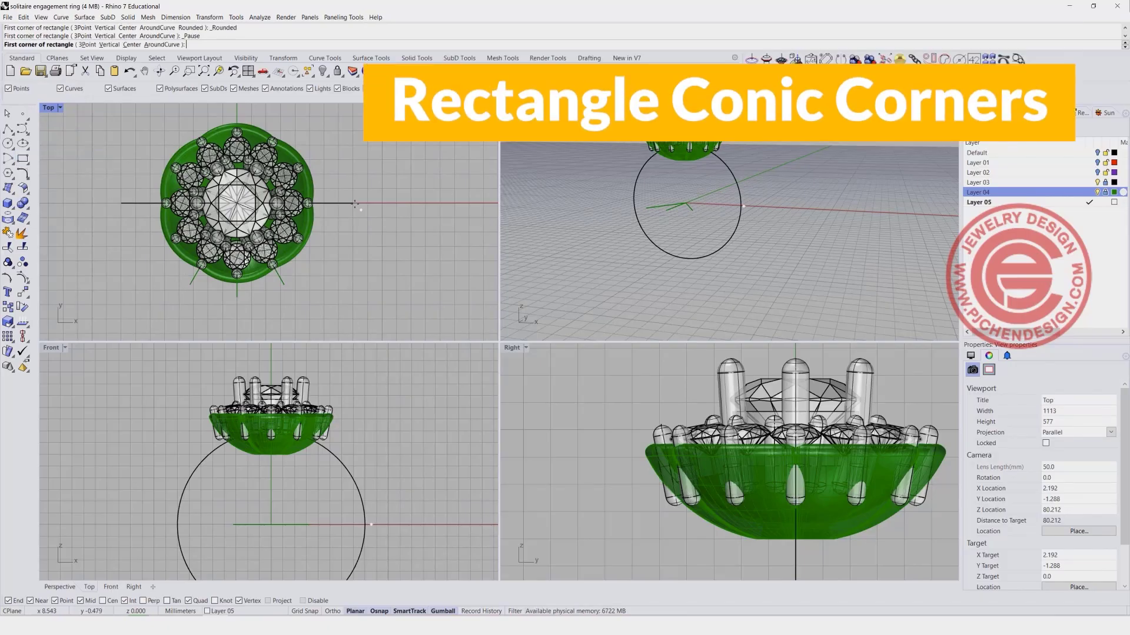
pyautogui.click(353, 204)
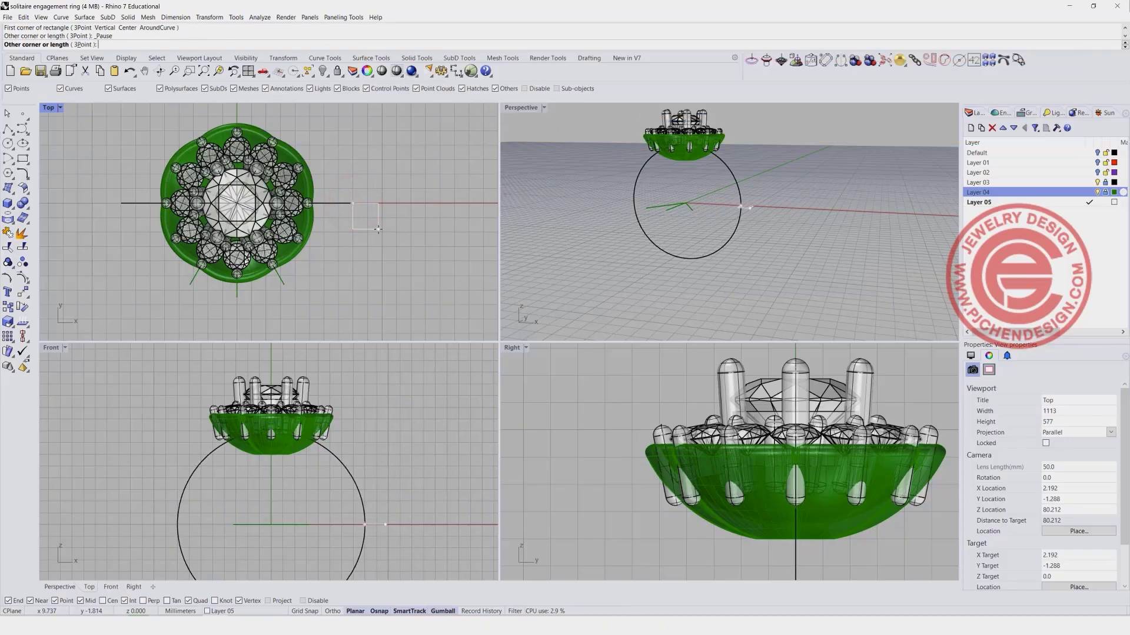
pyautogui.click(378, 230)
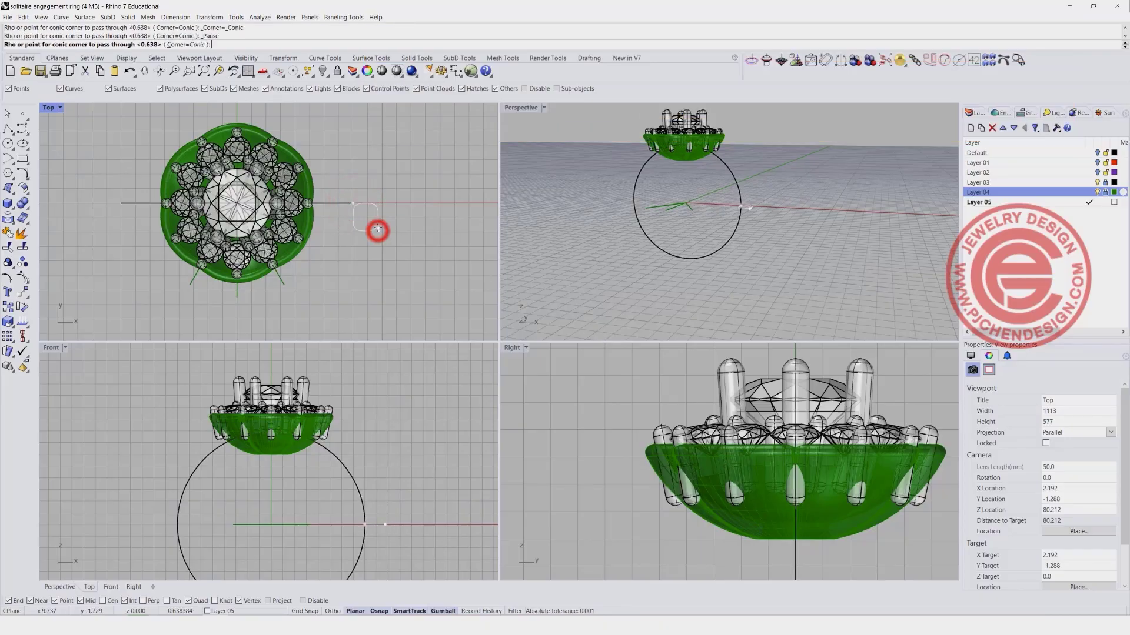
pyautogui.click(378, 229)
# Move the rounded rectangle so the midpoint of its inner side sits on the finger circle's quadrant point
pyautogui.click(377, 228)
pyautogui.scroll(4, 406, 224)
pyautogui.write('m')
pyautogui.press('Return')
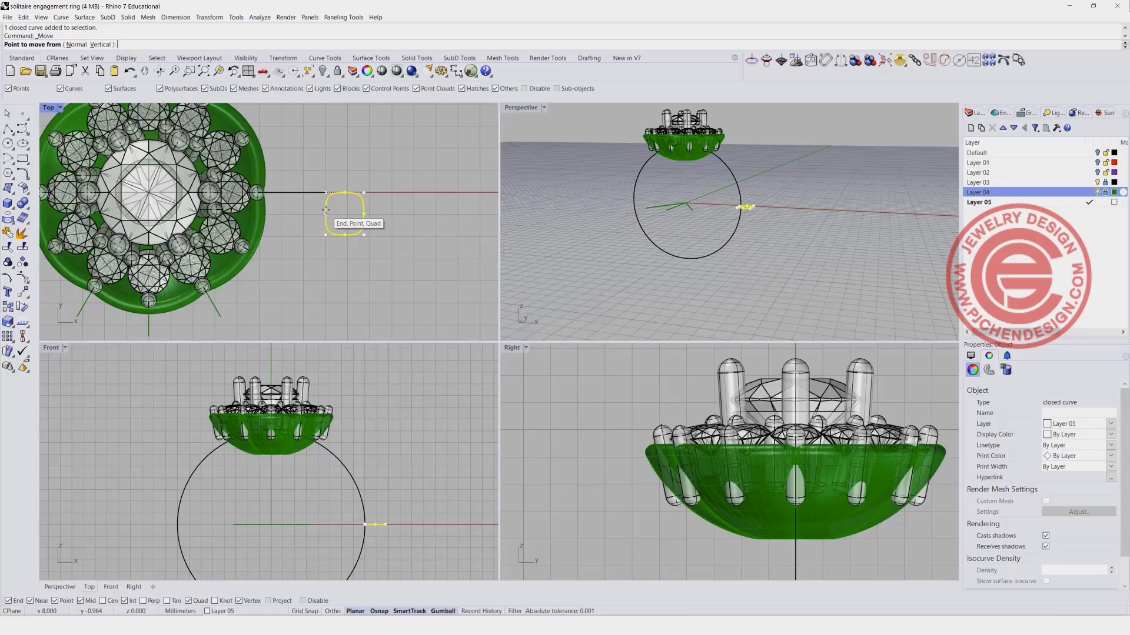
pyautogui.click(325, 216)
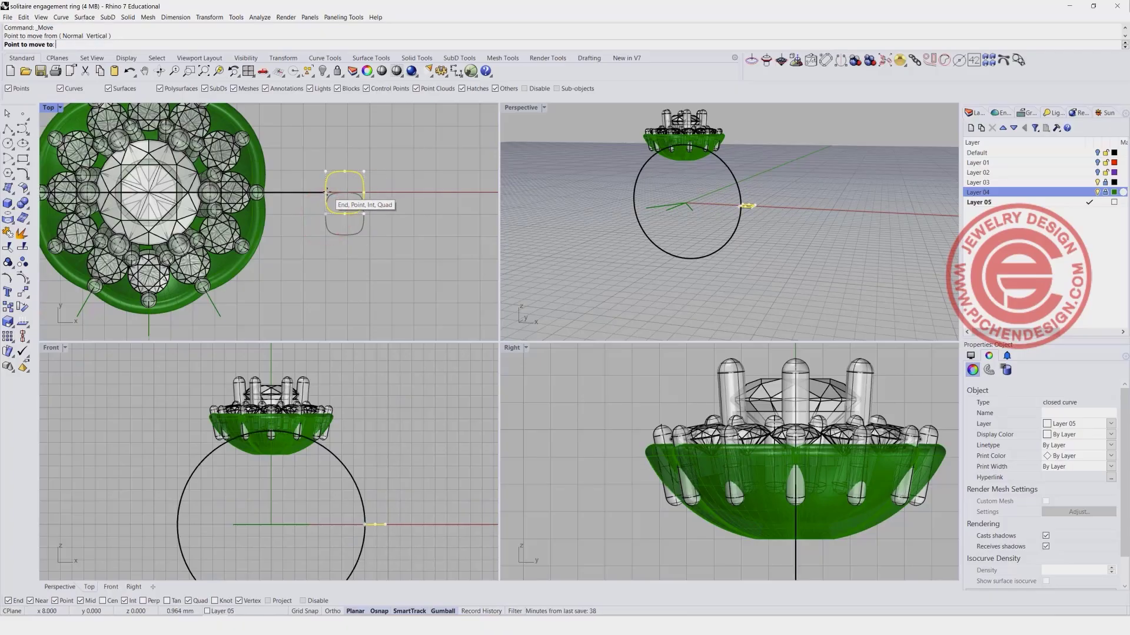
pyautogui.click(327, 193)
pyautogui.scroll(-2, 370, 240)
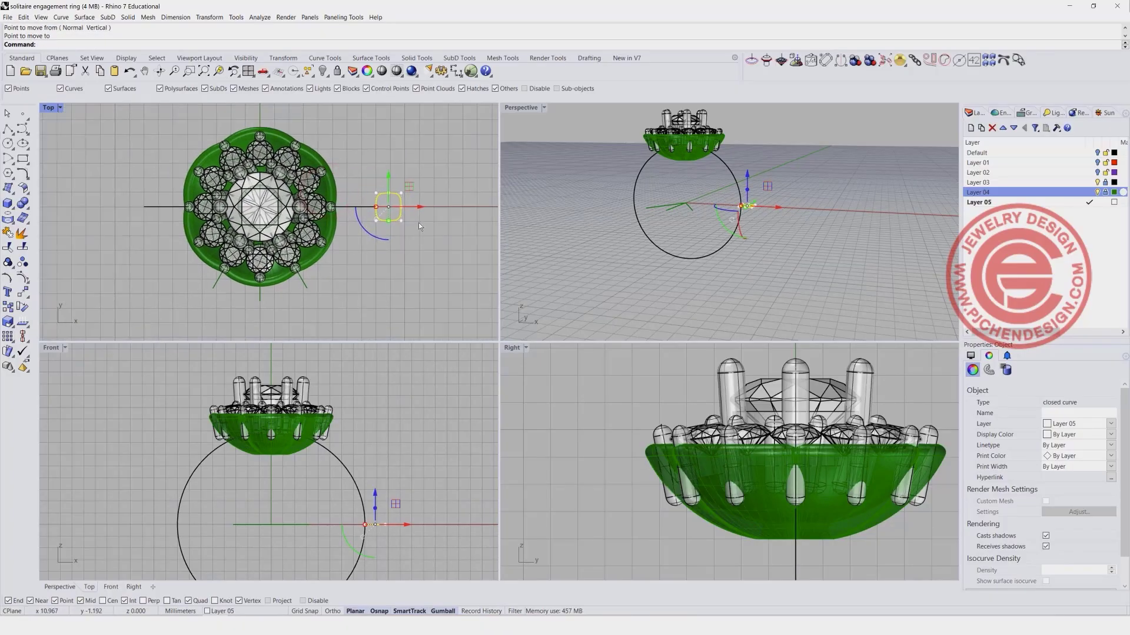
# Mirror the rounded rectangle to the opposite side of the finger circle
pyautogui.click(22, 291)
pyautogui.click(127, 311)
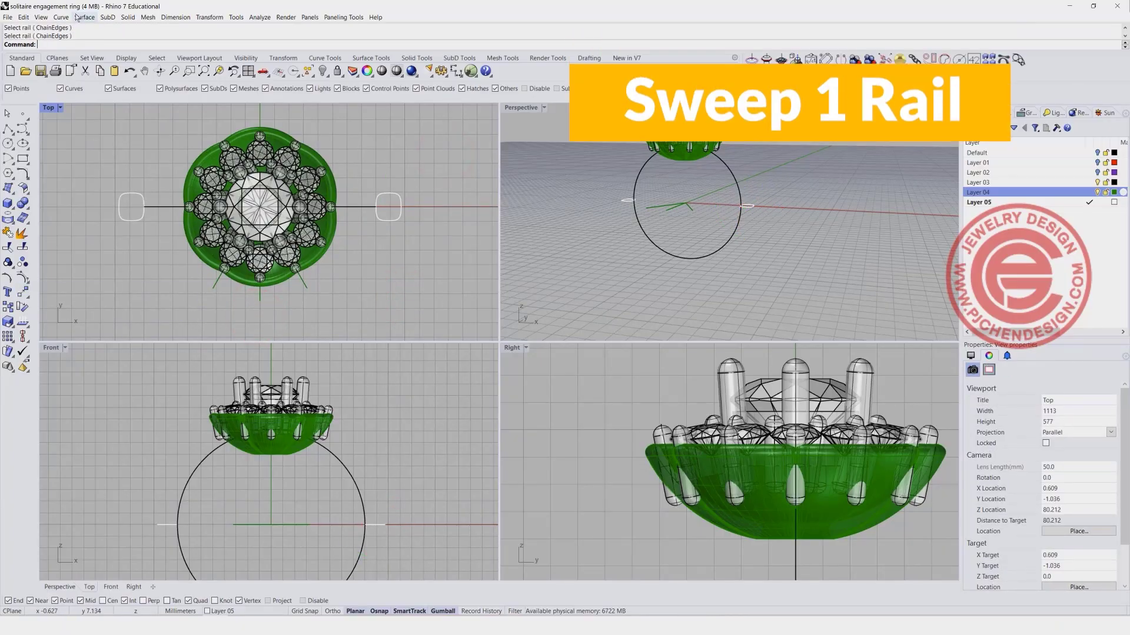
# Sweep one side's rounded rectangle along the finger circle with Sweep 1 Rail to form a uniform shank
pyautogui.click(83, 18)
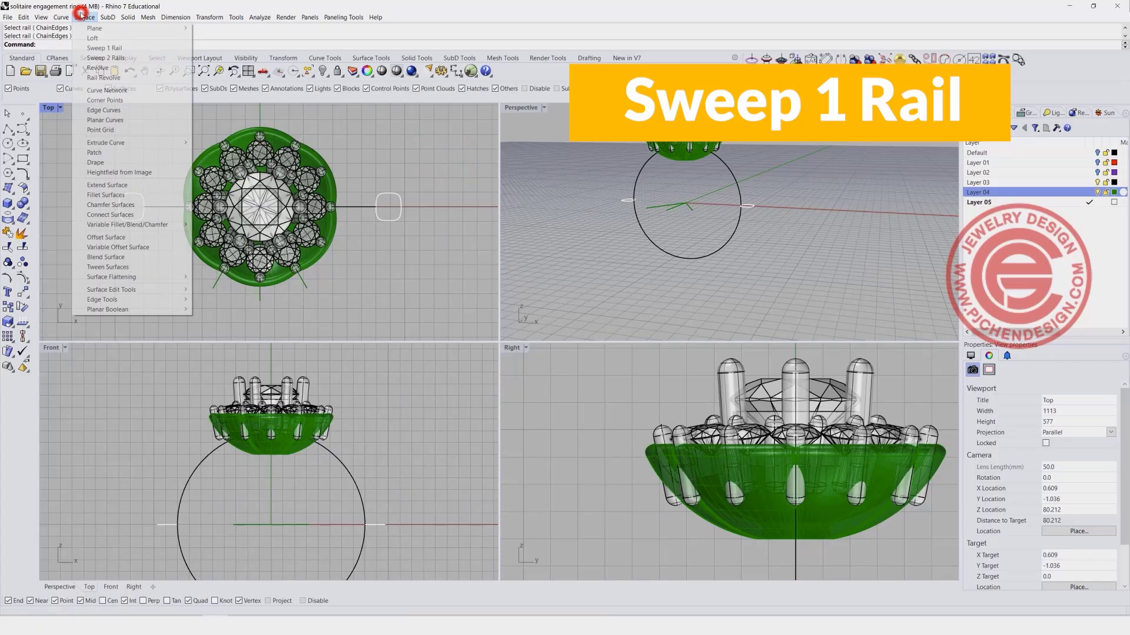
pyautogui.click(99, 47)
pyautogui.click(741, 181)
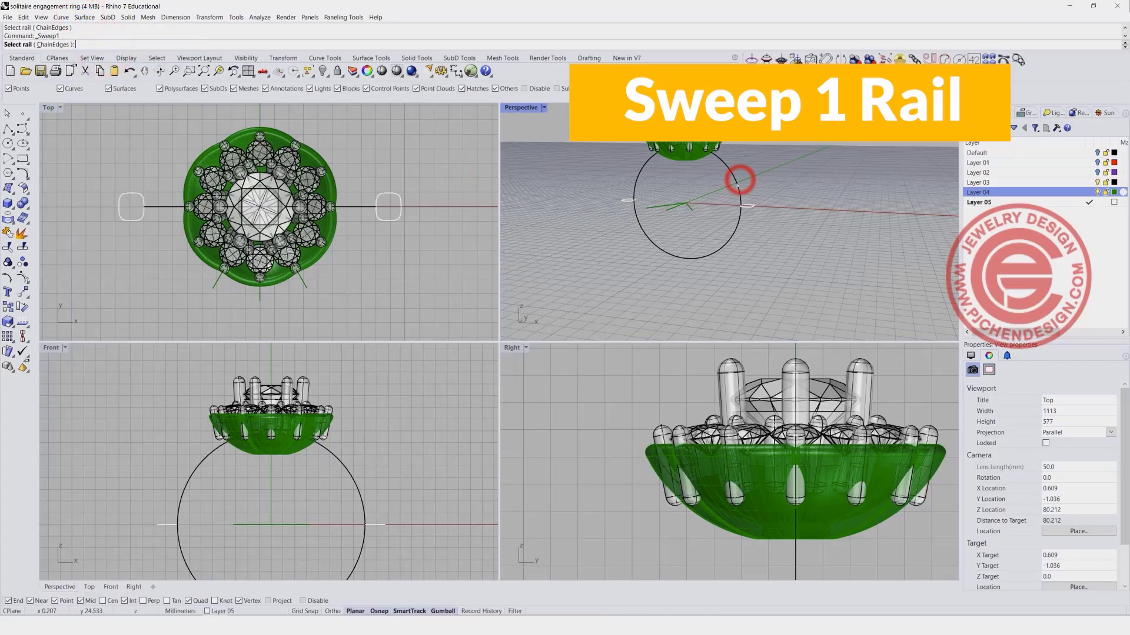
pyautogui.click(746, 206)
pyautogui.press('Return')
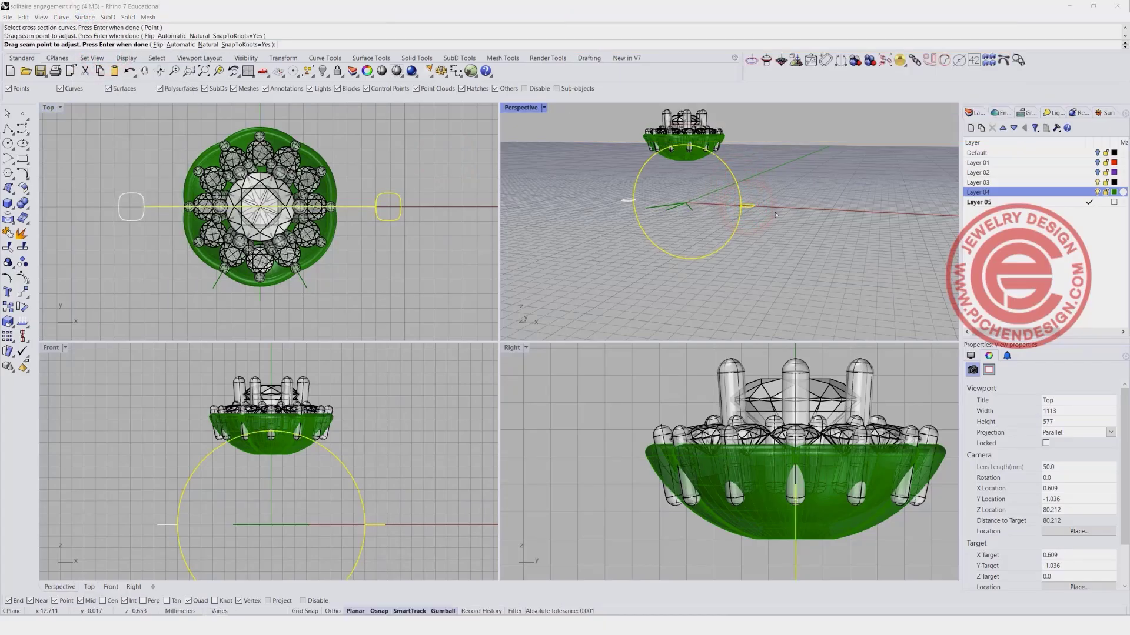
pyautogui.press('Return')
pyautogui.click(840, 416)
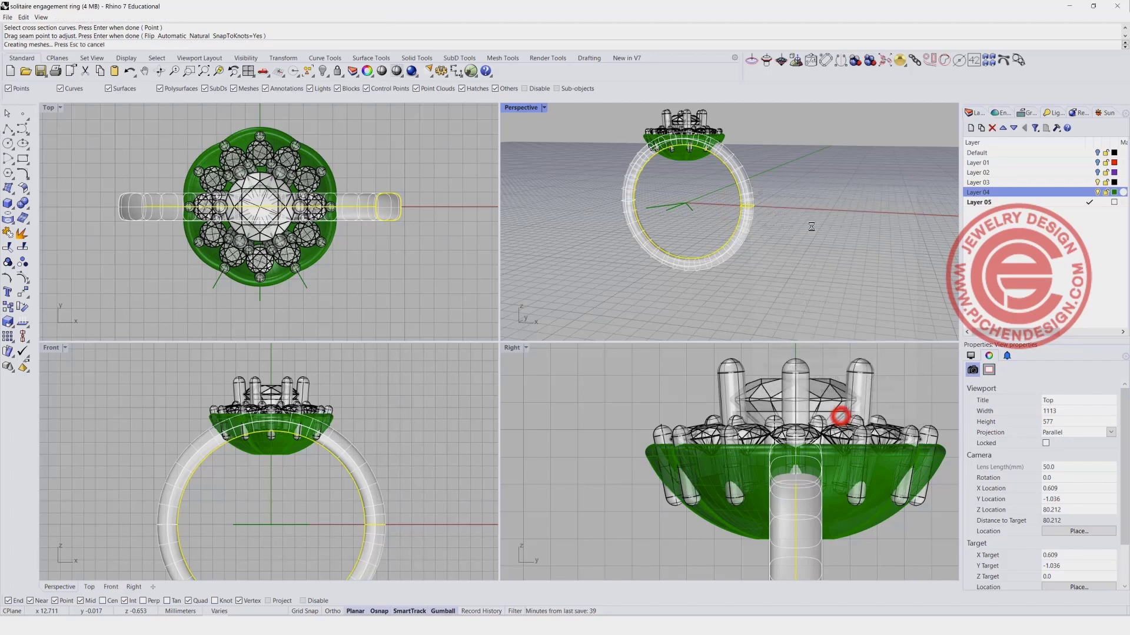
pyautogui.moveTo(812, 226); pyautogui.dragTo(728, 172, button='right')
# Delete the uniform swept shank, keeping the finger circle and both side profiles
pyautogui.moveTo(370, 224); pyautogui.dragTo(330, 224, button='right')
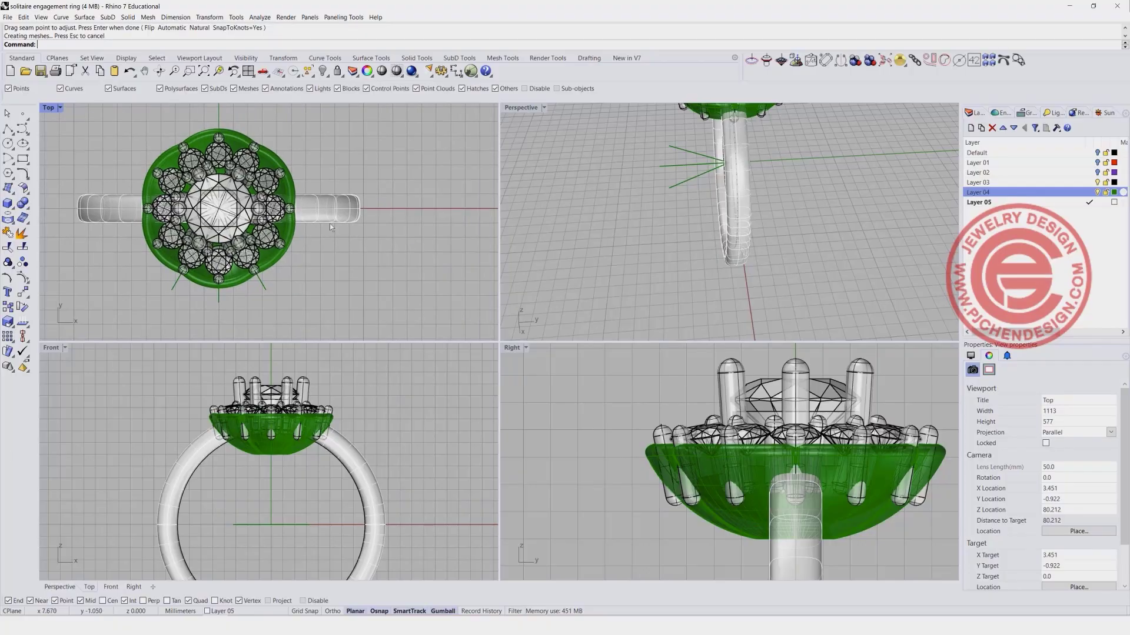
pyautogui.click(330, 224)
pyautogui.press('Delete')
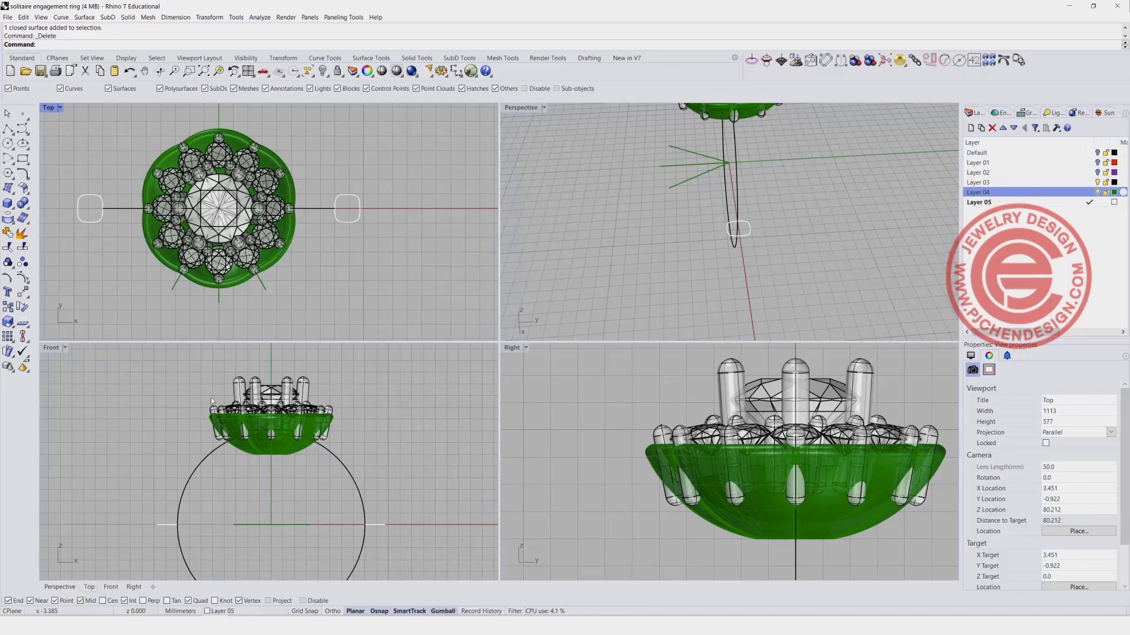
pyautogui.moveTo(170, 362); pyautogui.dragTo(416, 472)
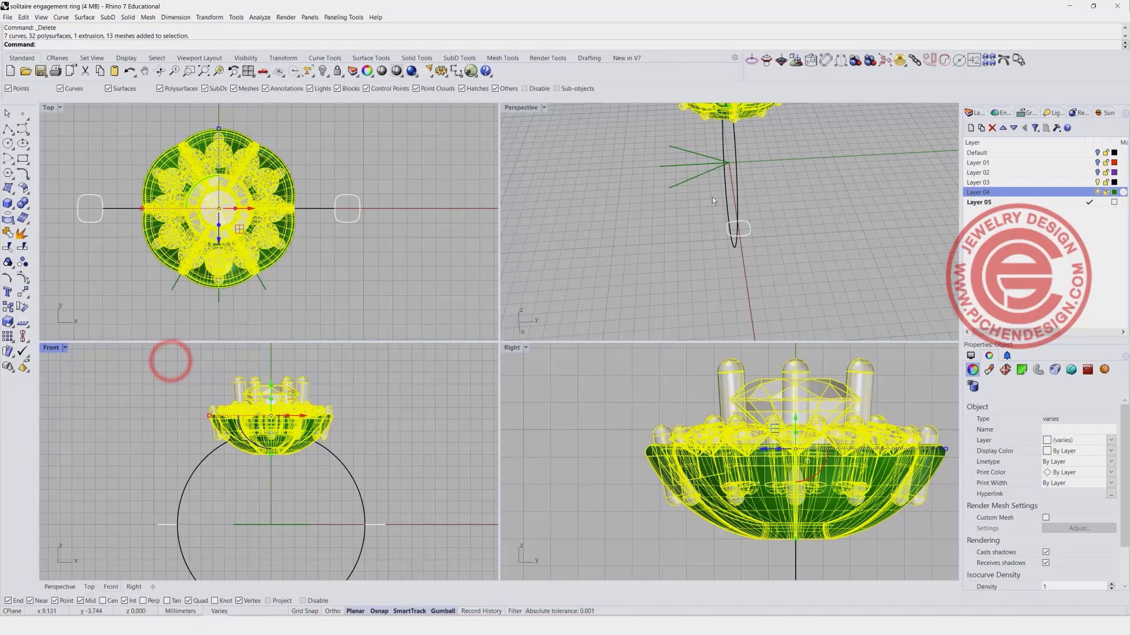
pyautogui.click(1106, 183)
pyautogui.click(1105, 192)
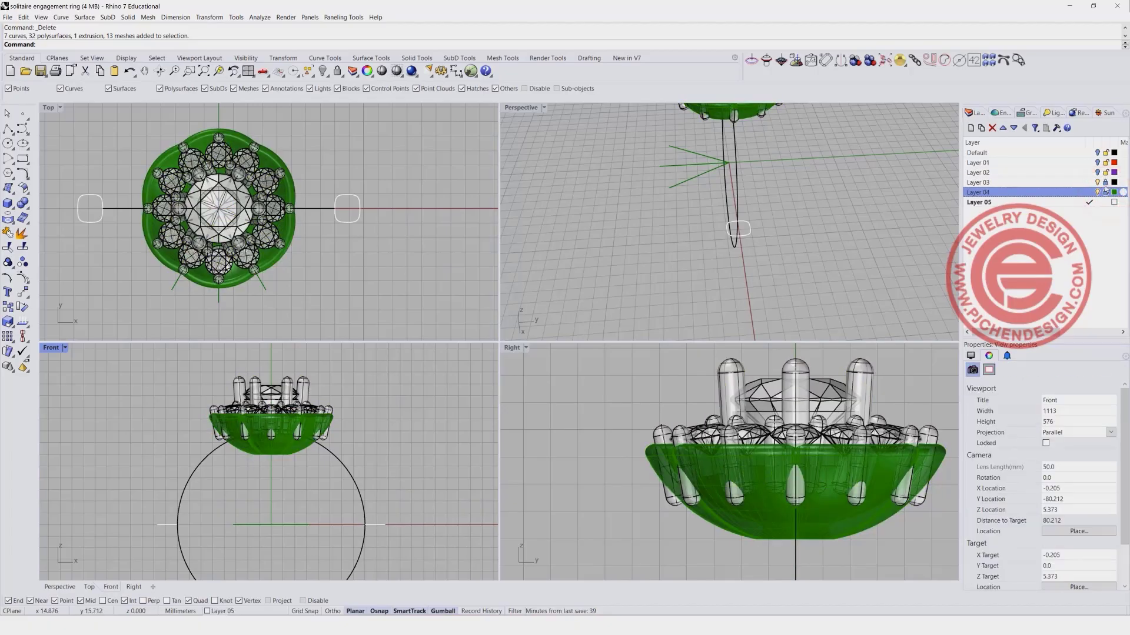
pyautogui.click(1106, 182)
pyautogui.click(1105, 191)
# Move the finger circle from Layer 03 to Layer 05, leaving Layer 05 current and Layers 03 and 04 hidden
pyautogui.click(1097, 182)
pyautogui.click(1096, 192)
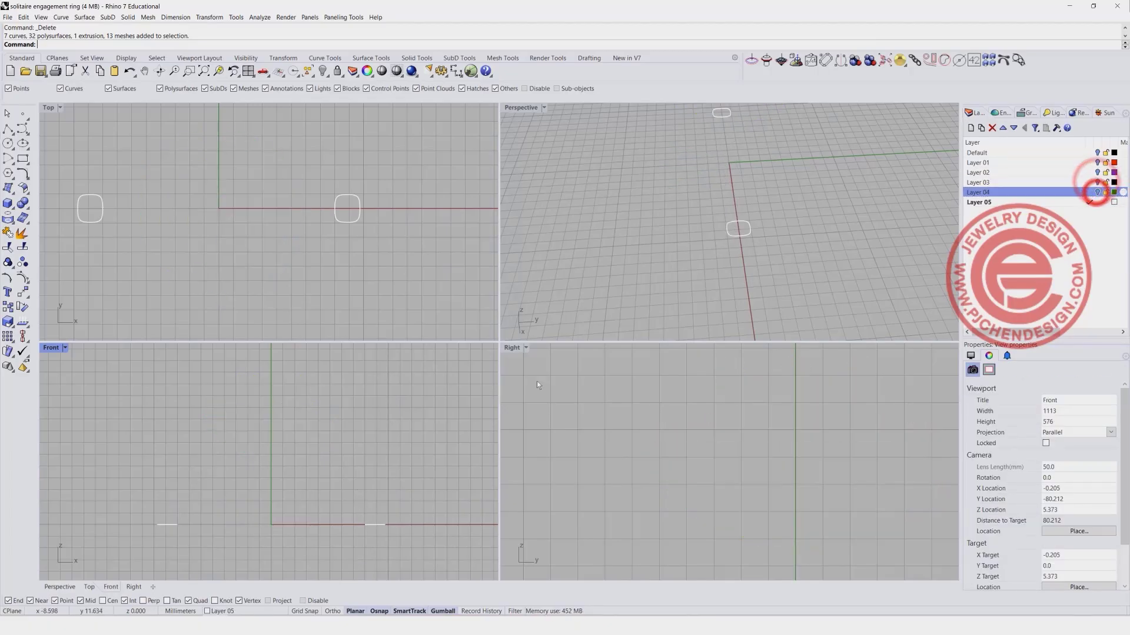
pyautogui.click(1090, 183)
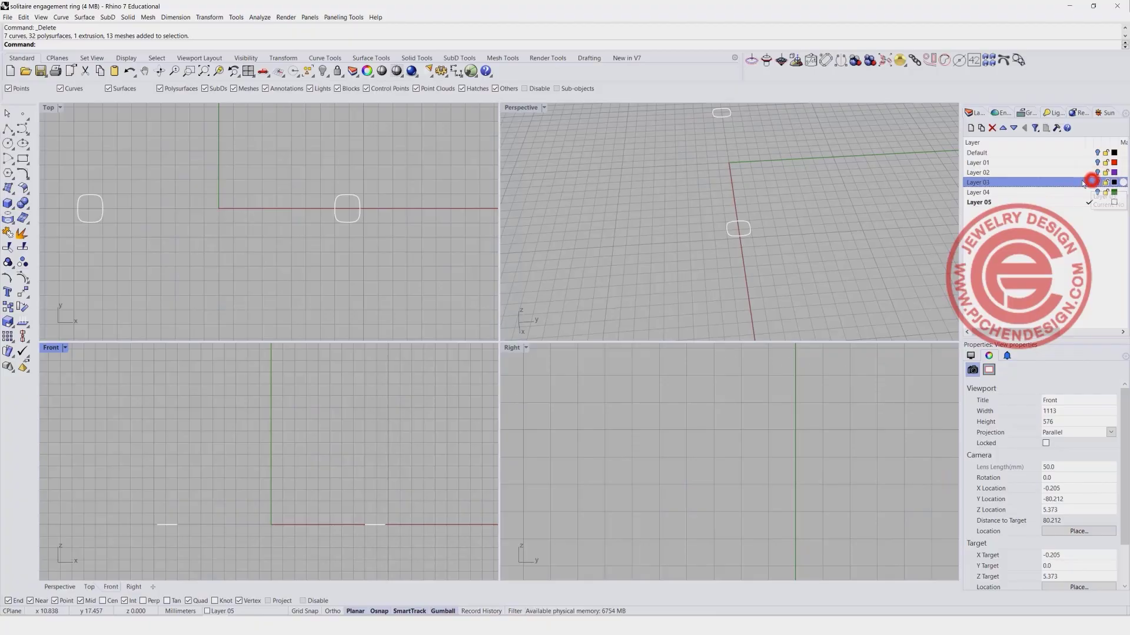
pyautogui.click(391, 475)
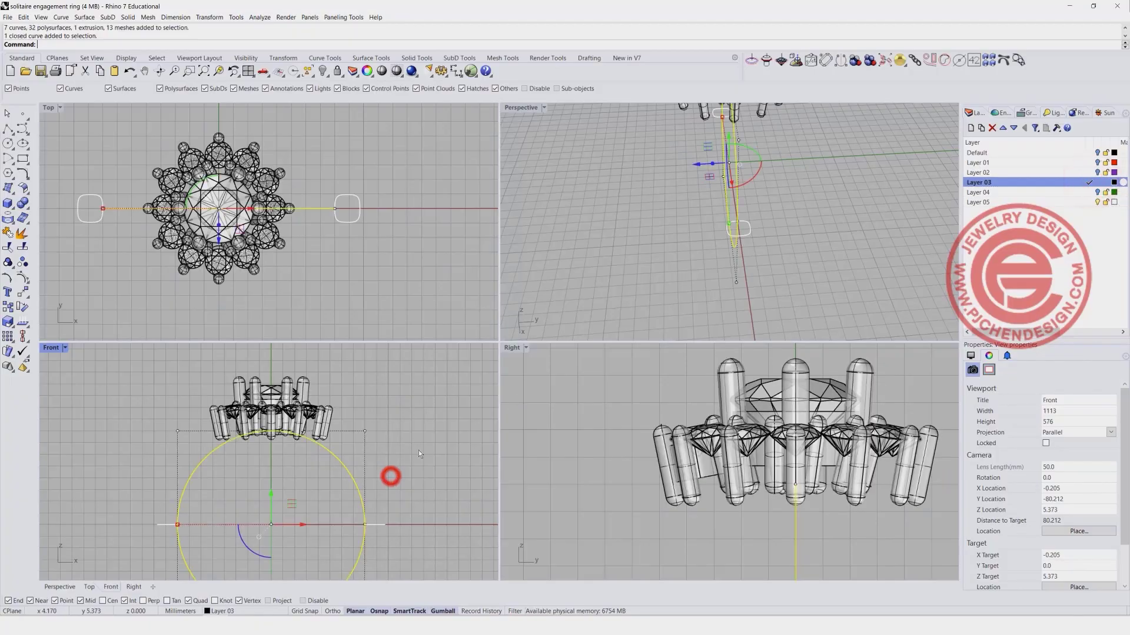
pyautogui.rightClick(1031, 203)
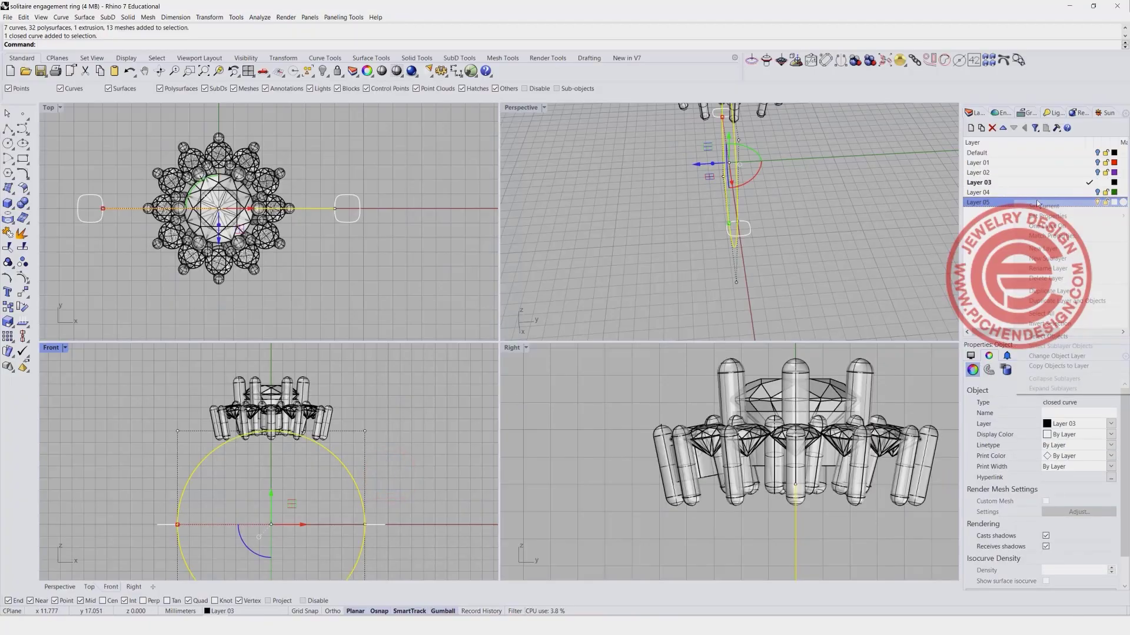
pyautogui.click(1057, 357)
pyautogui.click(1089, 202)
pyautogui.click(1096, 183)
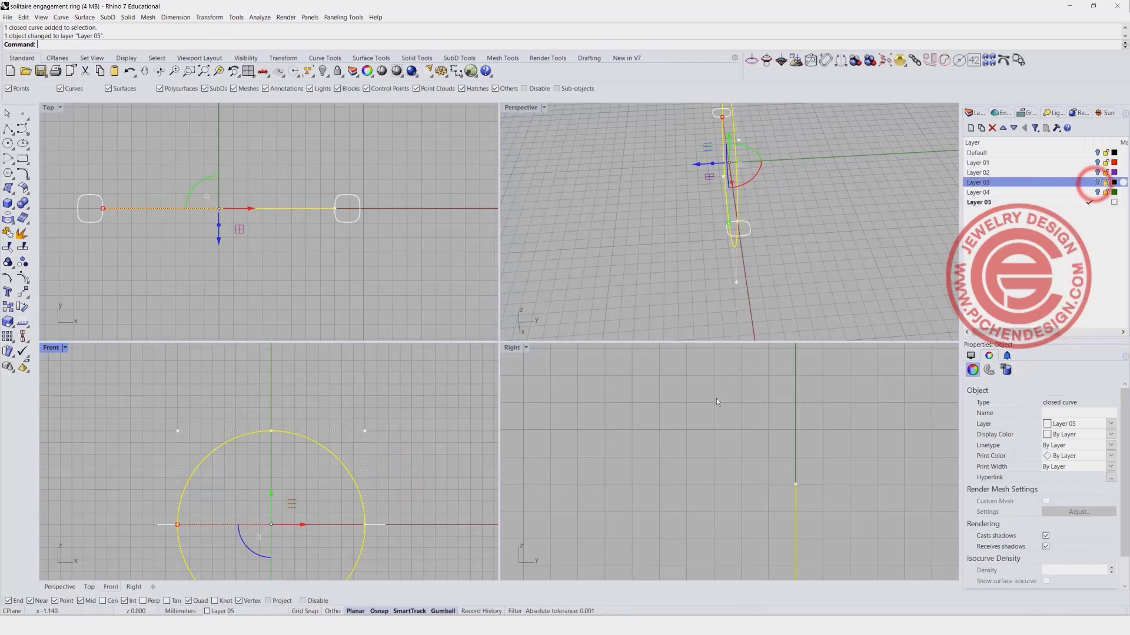
# Draw a conic-cornered rectangle about 1.9 by 3.6 mm in the Right view, starting at the finger circle's top point
pyautogui.click(512, 349)
pyautogui.doubleClick(512, 347)
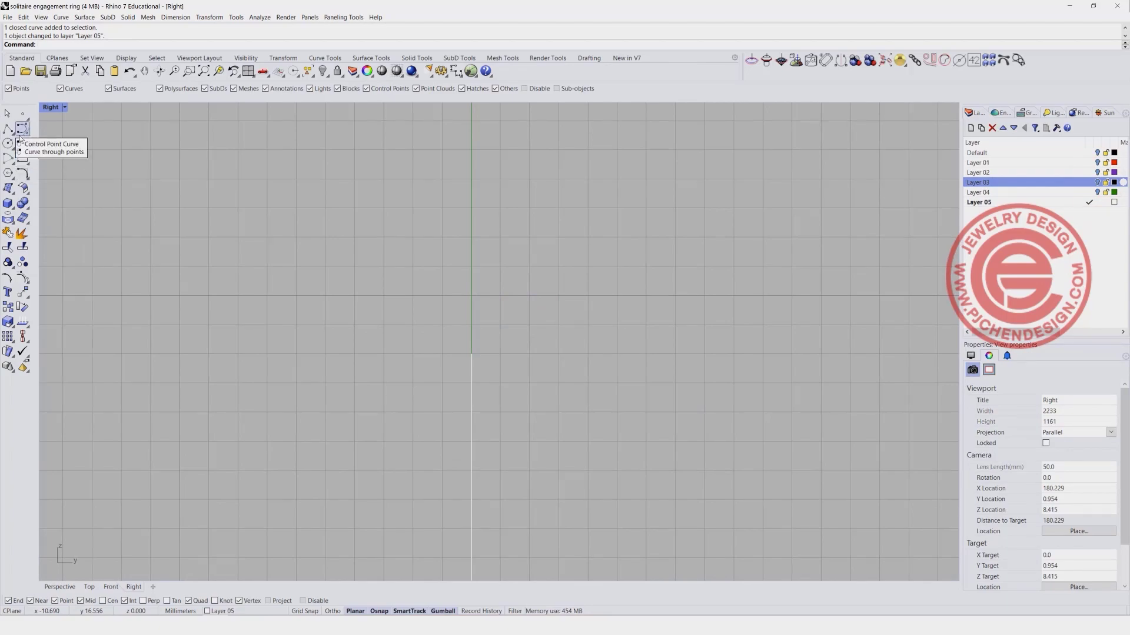
pyautogui.click(23, 159)
pyautogui.click(96, 164)
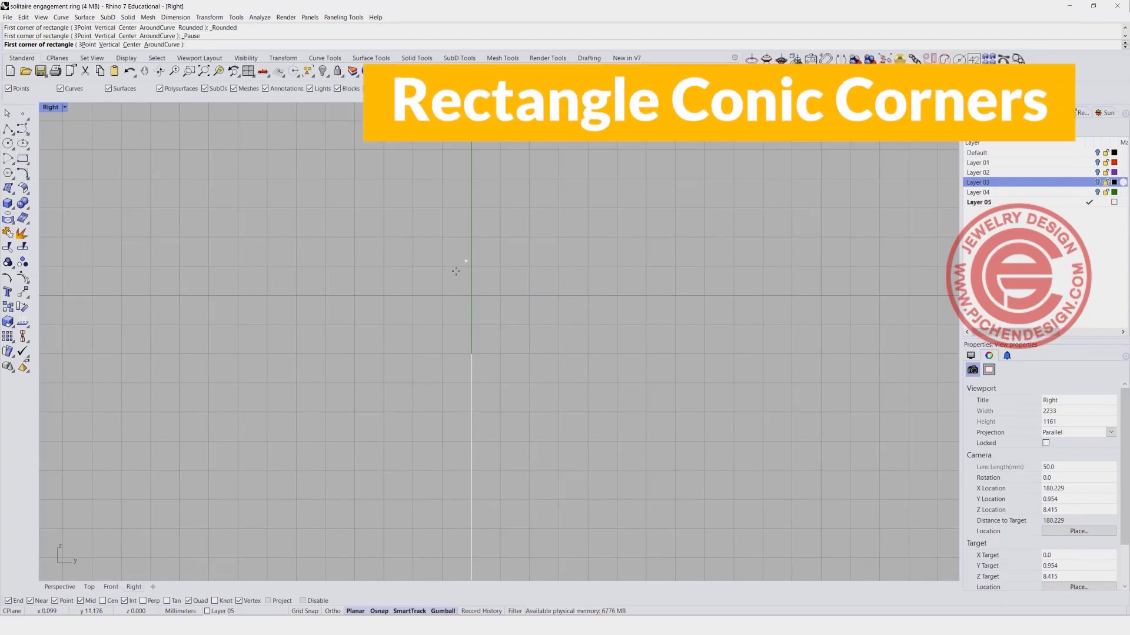
pyautogui.click(475, 351)
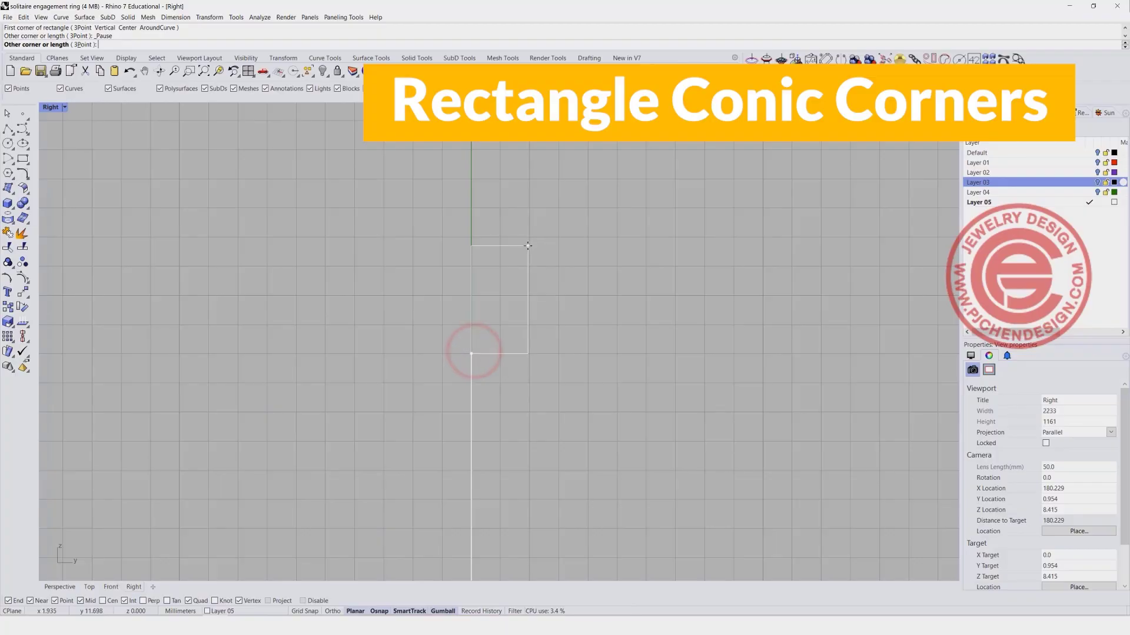
pyautogui.click(528, 249)
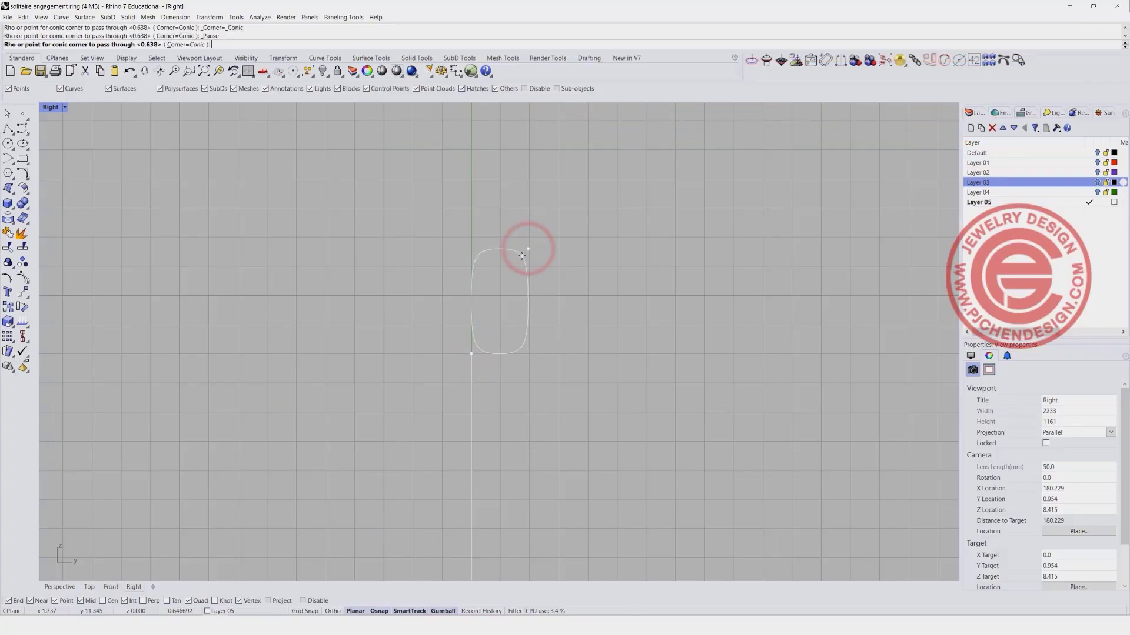
pyautogui.click(522, 257)
# Move the tall rounded rectangle so the midpoint of its lower side sits on the finger circle's top point
pyautogui.scroll(-6, 538, 257)
pyautogui.moveTo(537, 253); pyautogui.dragTo(534, 285, button='right')
pyautogui.click(509, 278)
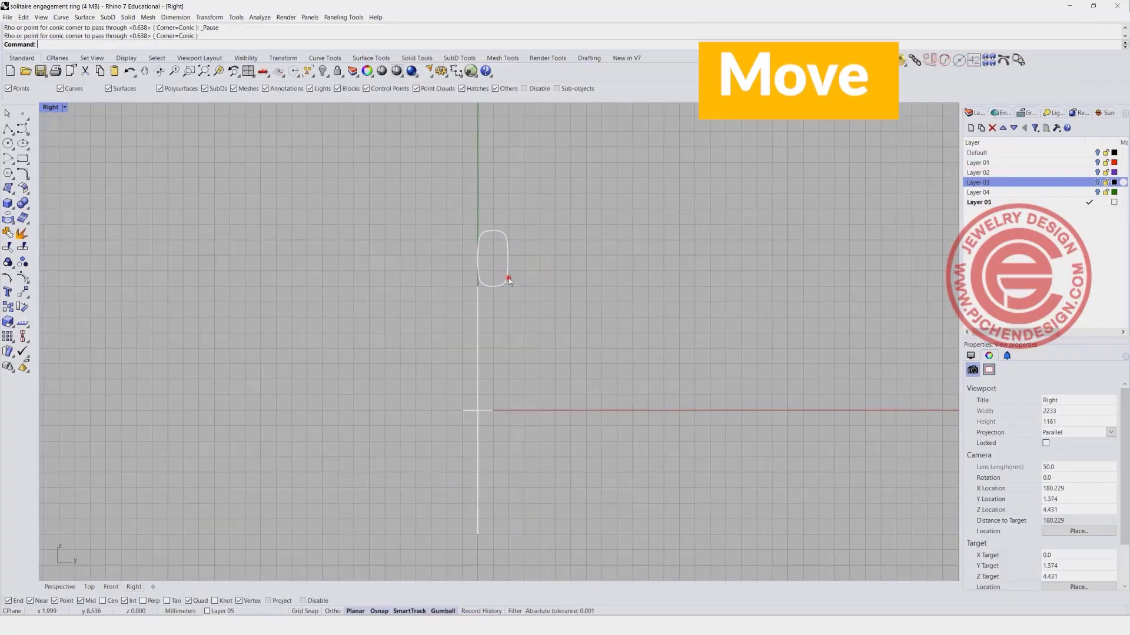
pyautogui.click(26, 293)
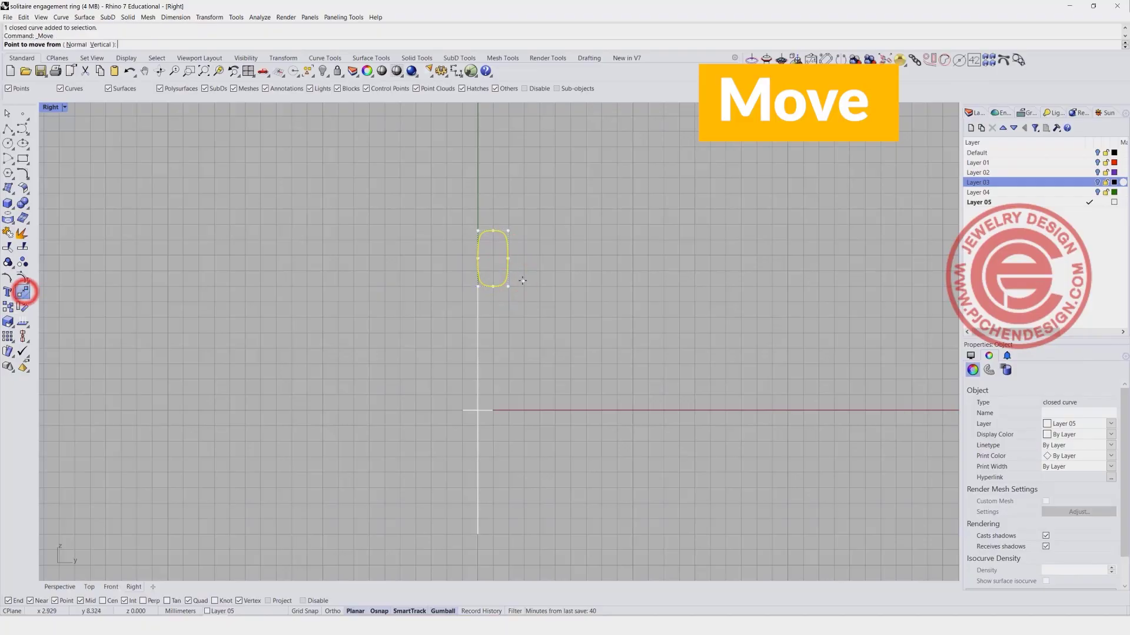
pyautogui.click(493, 286)
pyautogui.click(477, 286)
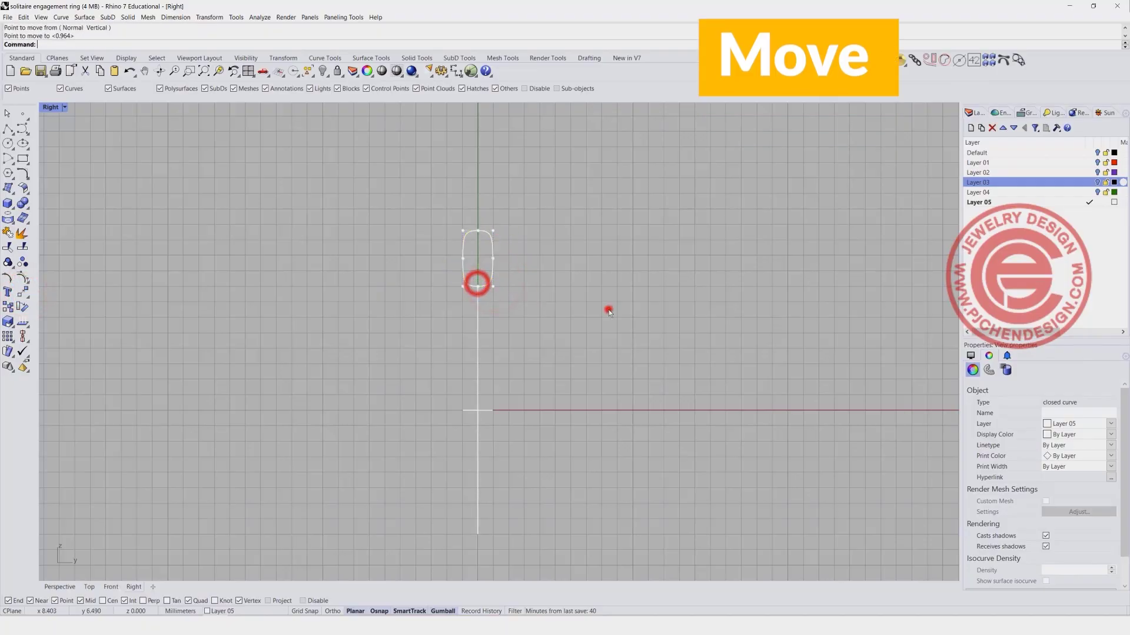
pyautogui.click(608, 309)
# Set up Sweep 1 Rail with the finger circle as rail and all three rounded rectangles as cross sections
pyautogui.doubleClick(54, 108)
pyautogui.moveTo(624, 202)
pyautogui.mouseDown(button='right')
pyautogui.moveTo(592, 204)
pyautogui.moveTo(633, 182)
pyautogui.mouseUp(button='right')
pyautogui.click(85, 17)
pyautogui.click(108, 44)
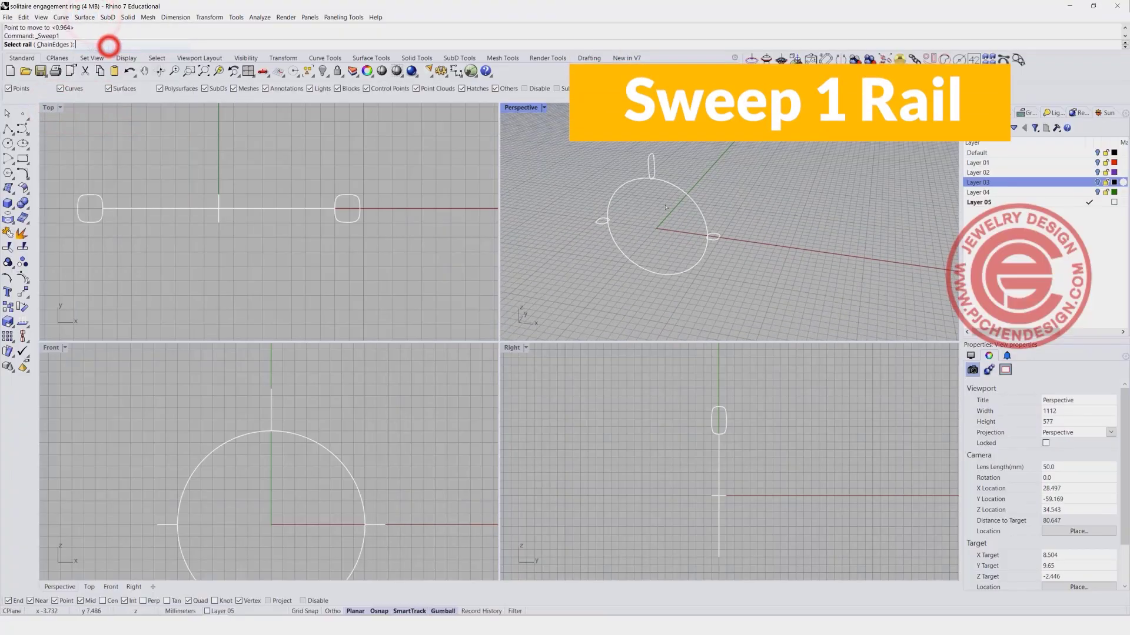
pyautogui.click(705, 257)
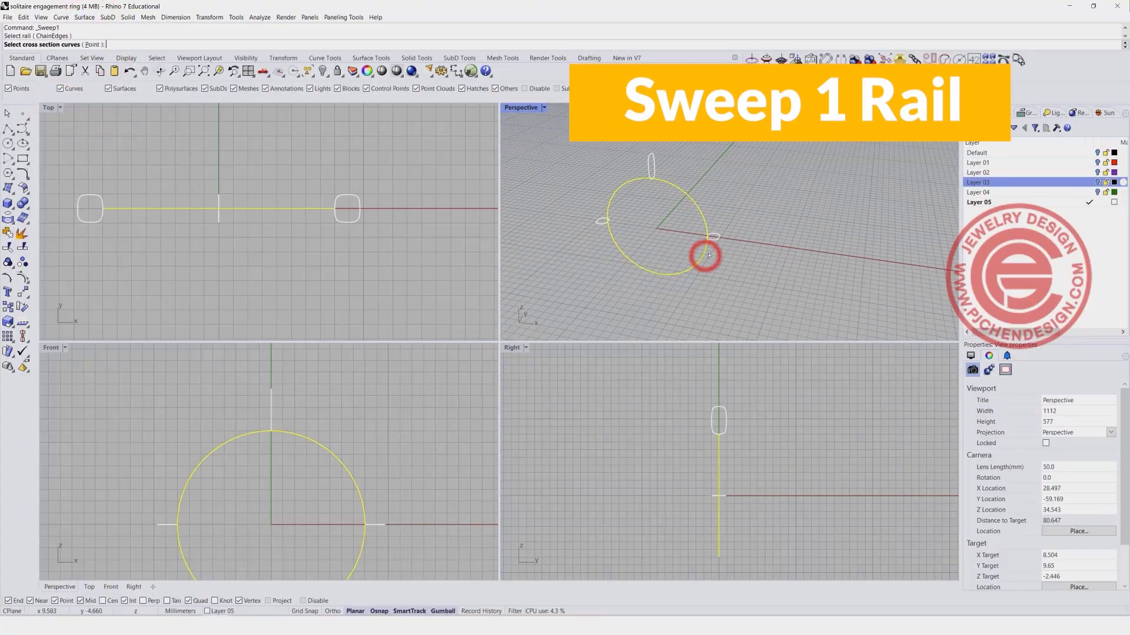
pyautogui.click(713, 236)
pyautogui.click(599, 223)
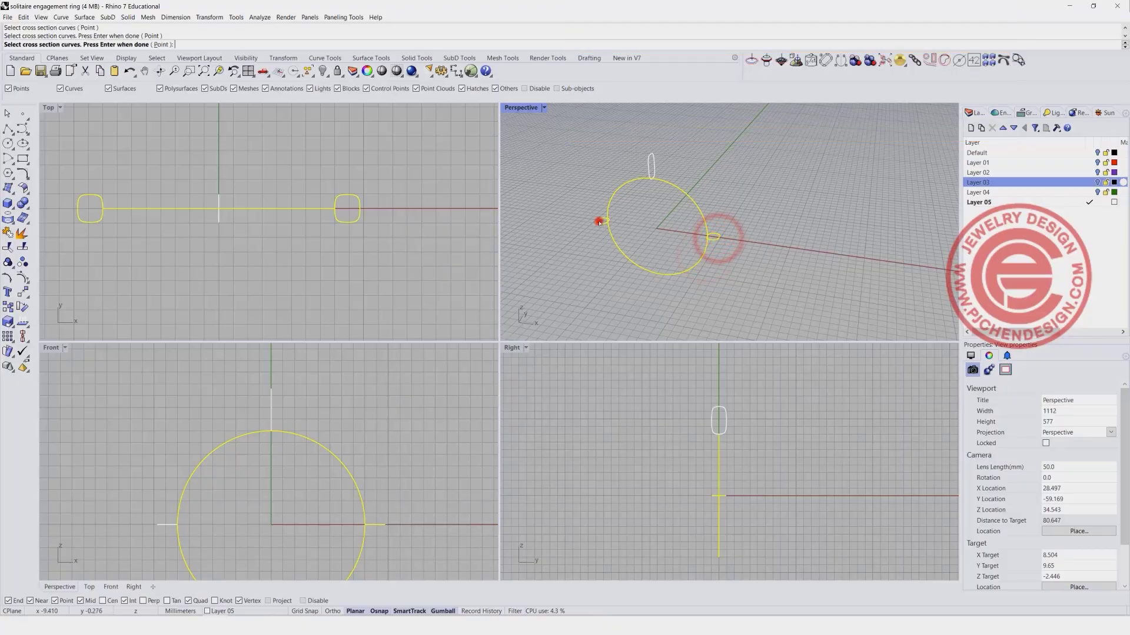
pyautogui.click(652, 168)
pyautogui.press('Return')
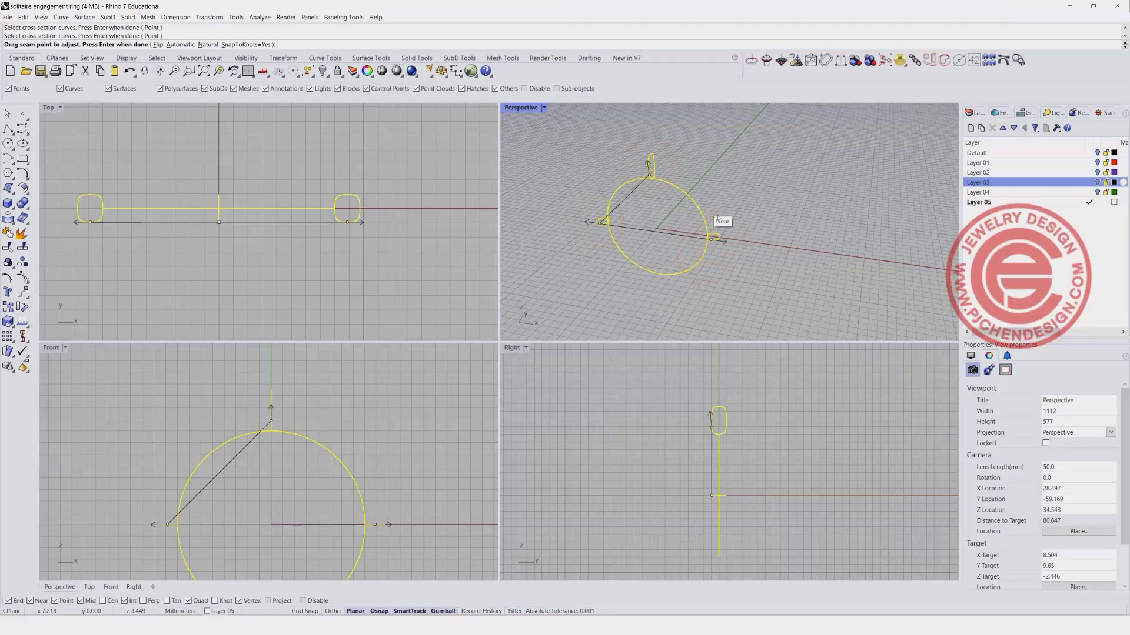
# Shift the top profile's seam point to the middle of its side to match the seams of the side profiles
pyautogui.moveTo(719, 218); pyautogui.dragTo(693, 217, button='right')
pyautogui.scroll(2, 640, 161)
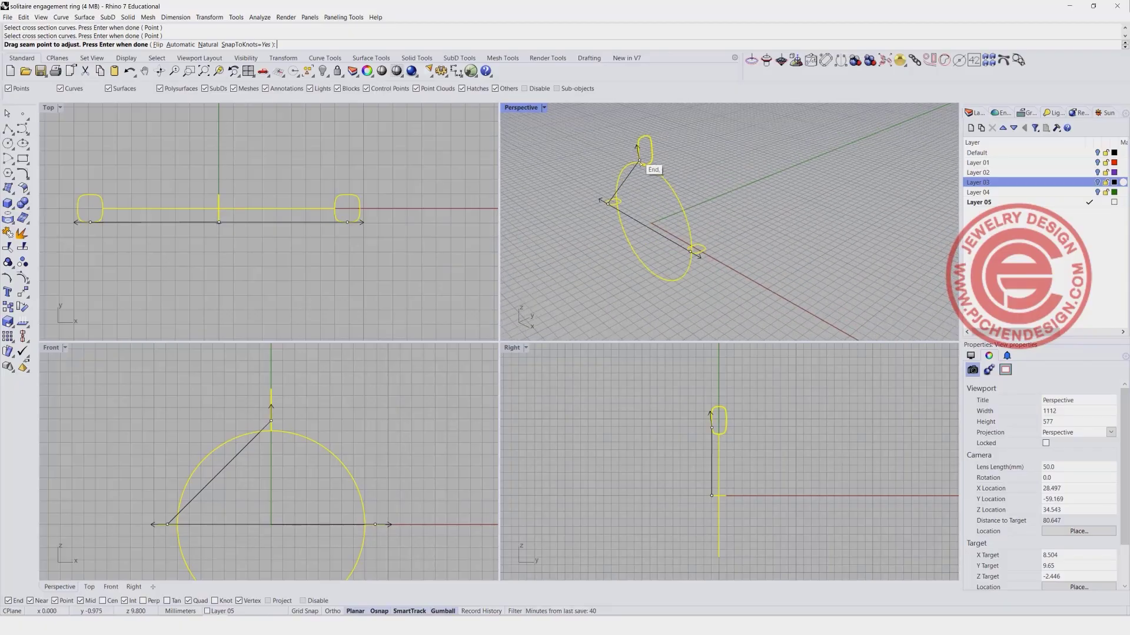
pyautogui.click(640, 161)
pyautogui.click(638, 151)
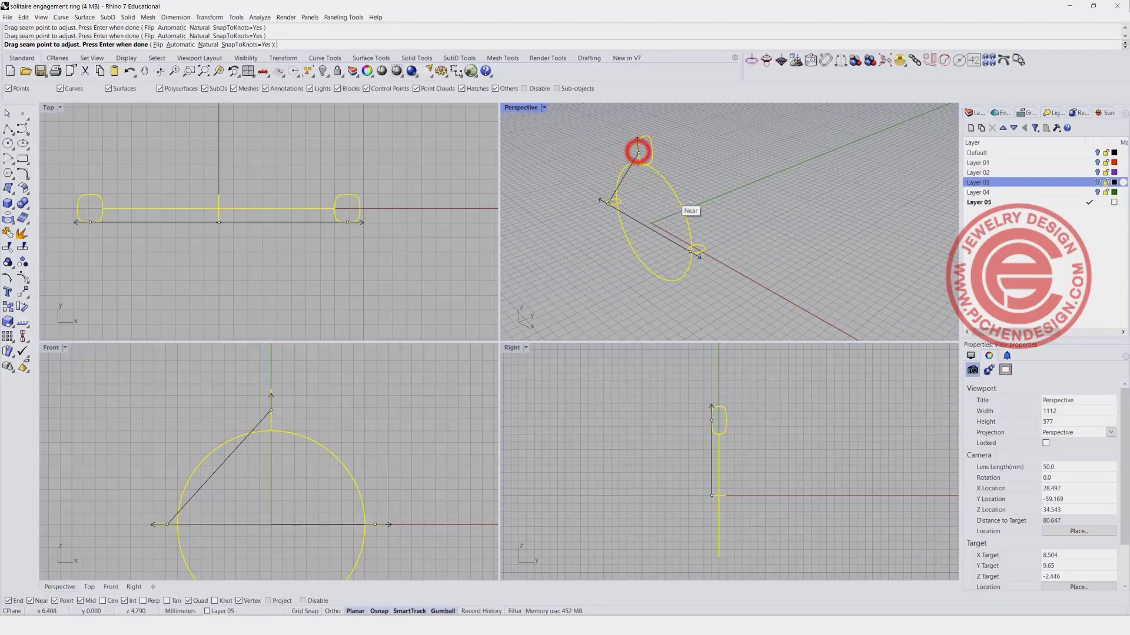
pyautogui.moveTo(674, 196); pyautogui.dragTo(725, 209, button='right')
pyautogui.scroll(3, 654, 176)
pyautogui.scroll(-3, 673, 175)
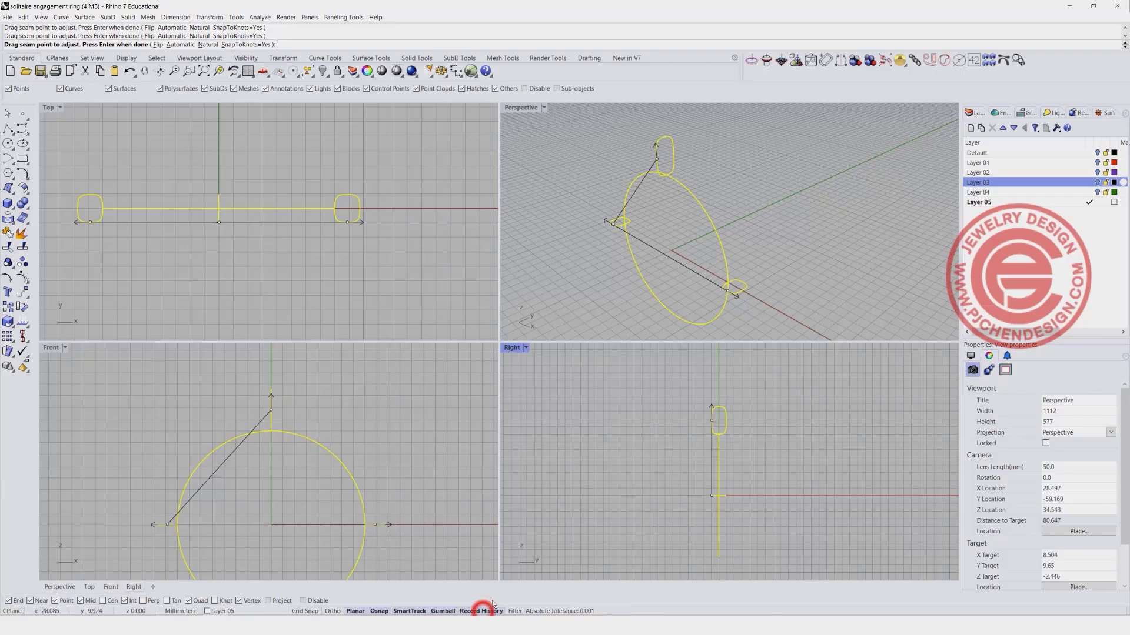
# Complete the shank as a closed sweep with Record History turned on
pyautogui.press('Return')
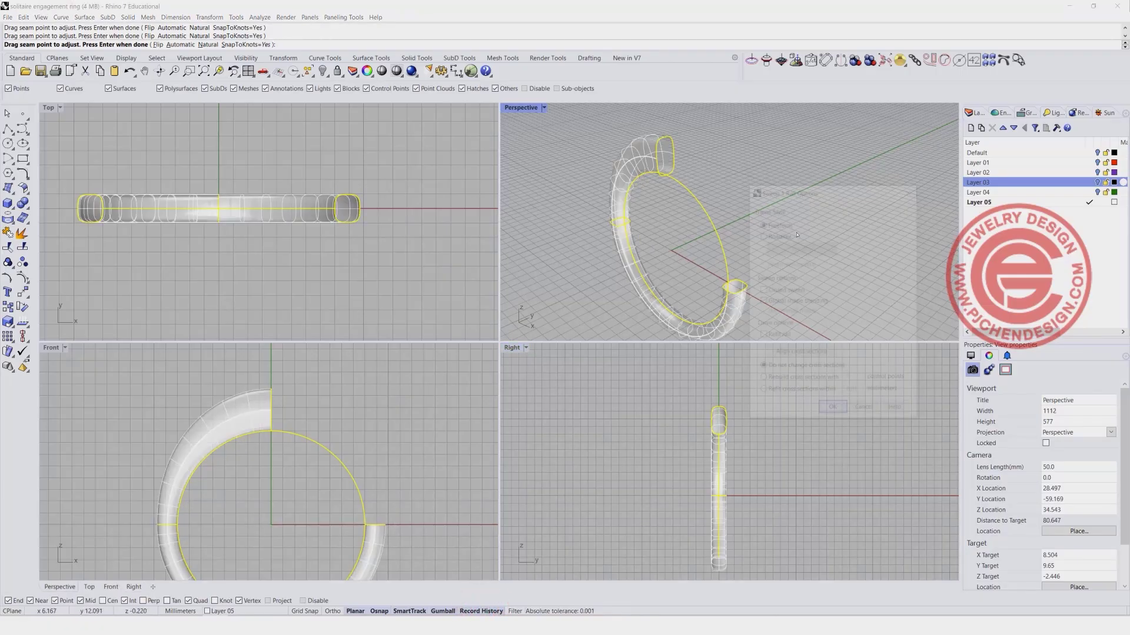
pyautogui.click(763, 291)
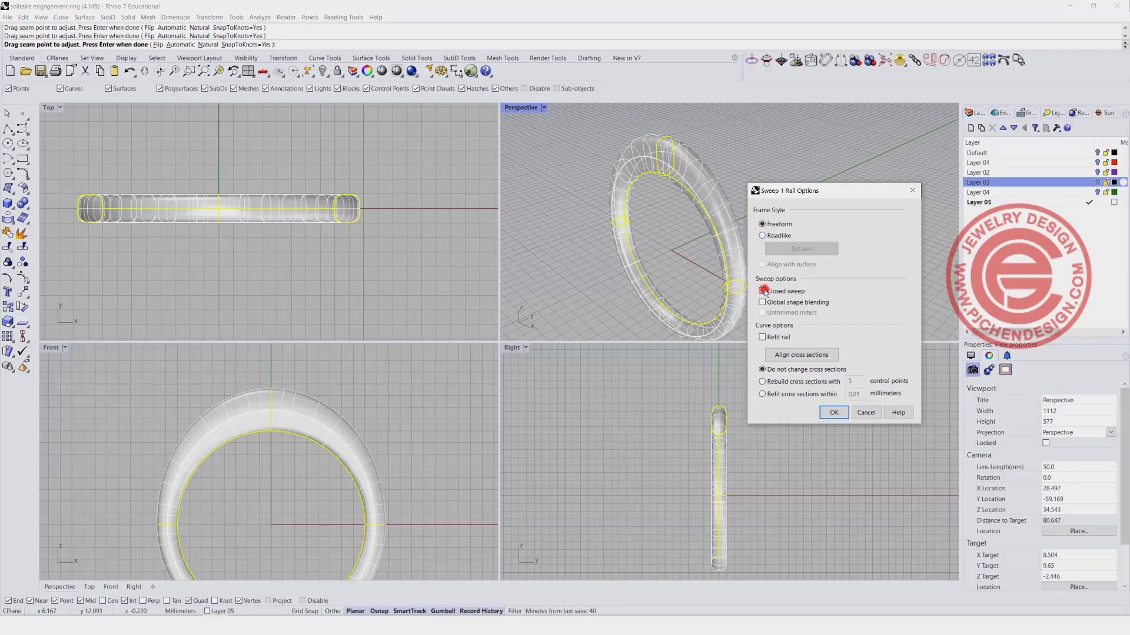
pyautogui.click(831, 412)
pyautogui.moveTo(759, 247); pyautogui.dragTo(823, 221, button='right')
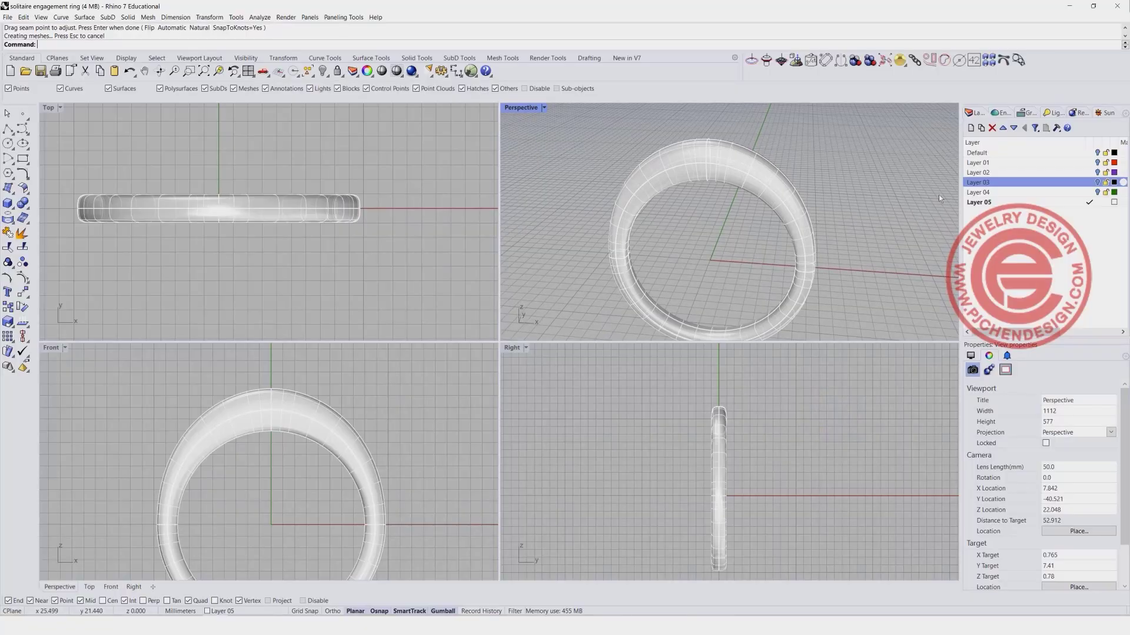
# Show Layers 03 and 04 to check how the head sits against the shank, and hide both layers again
pyautogui.click(1097, 182)
pyautogui.click(1098, 192)
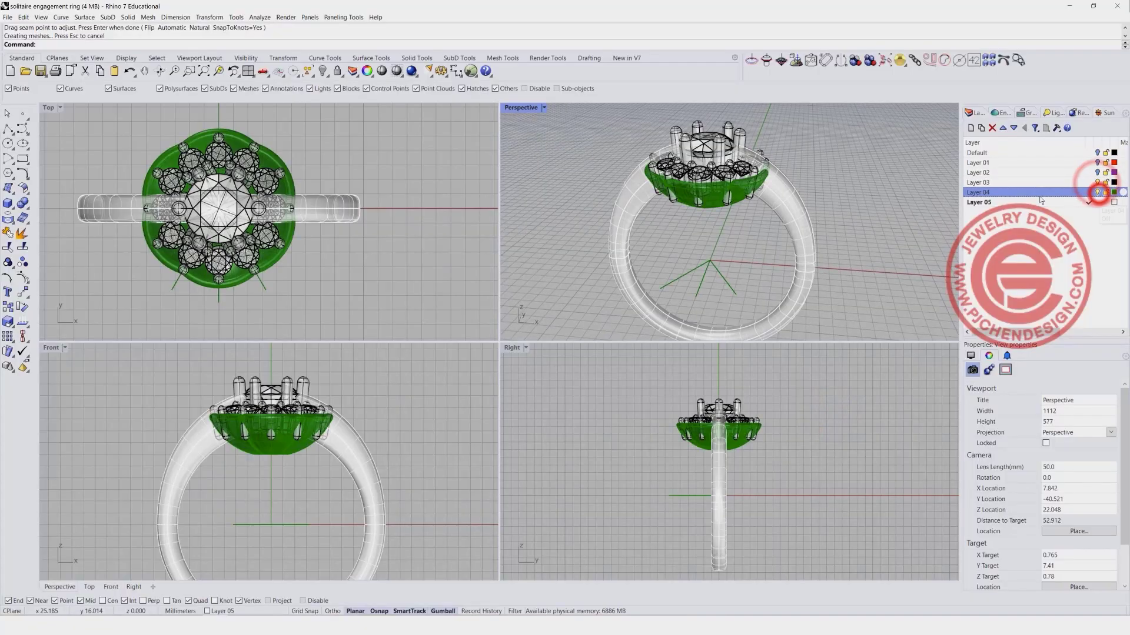
pyautogui.moveTo(847, 182); pyautogui.dragTo(798, 170, button='right')
pyautogui.scroll(2, 796, 153)
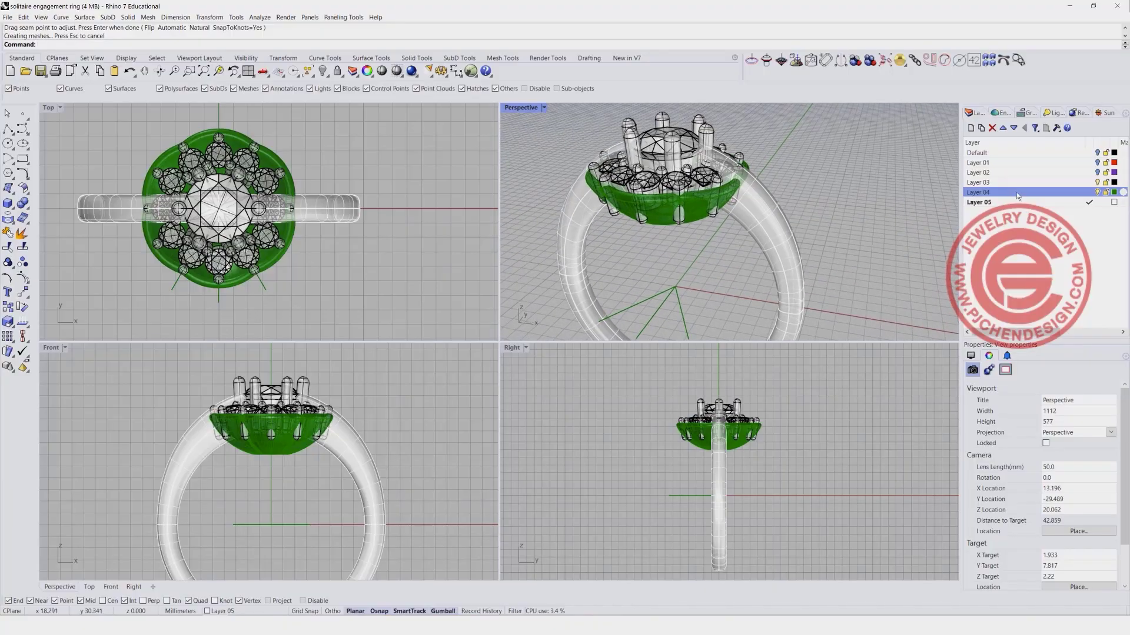
pyautogui.click(1097, 183)
pyautogui.click(1098, 192)
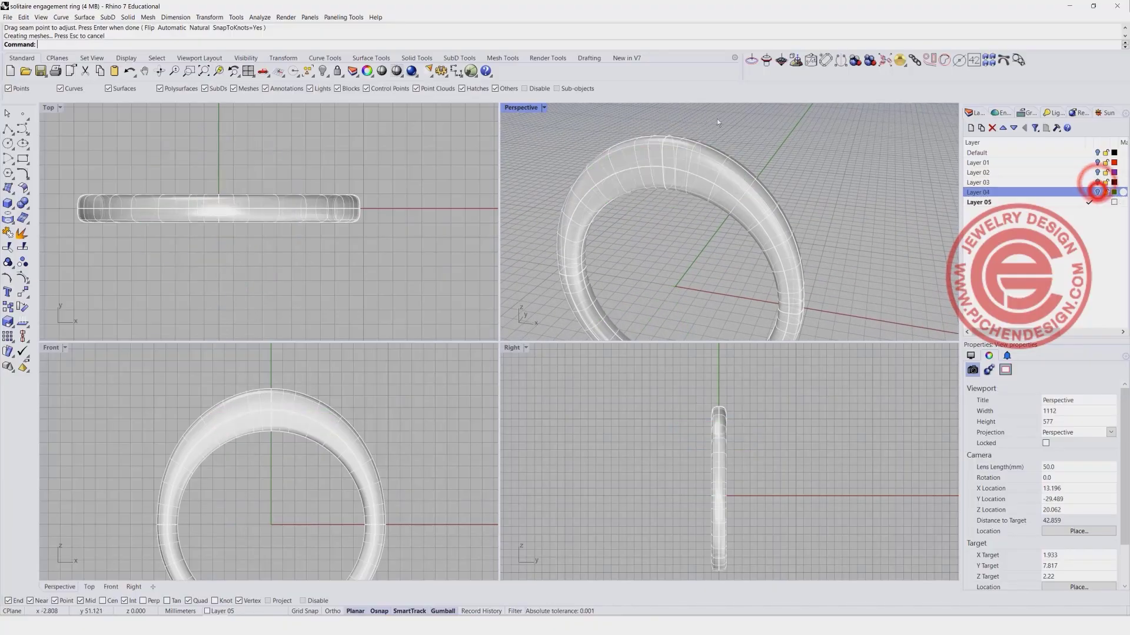
# Reduce the height of the shank's top profile with Scale 1D, using the profile's lowest point as the base point
pyautogui.click(652, 121)
pyautogui.scroll(6, 718, 433)
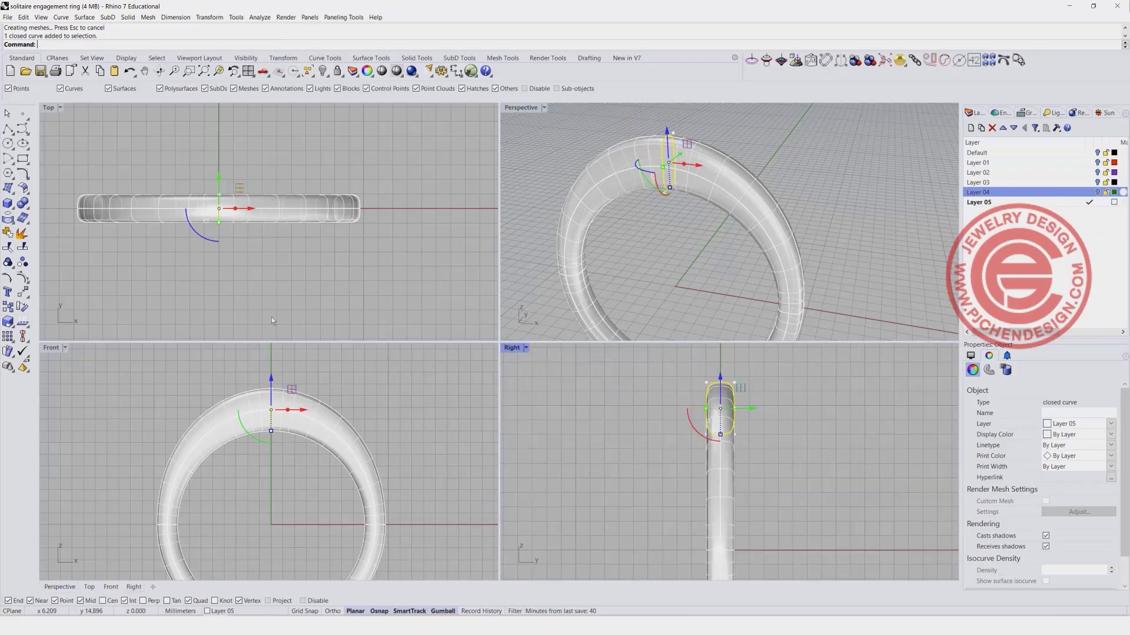
pyautogui.click(22, 337)
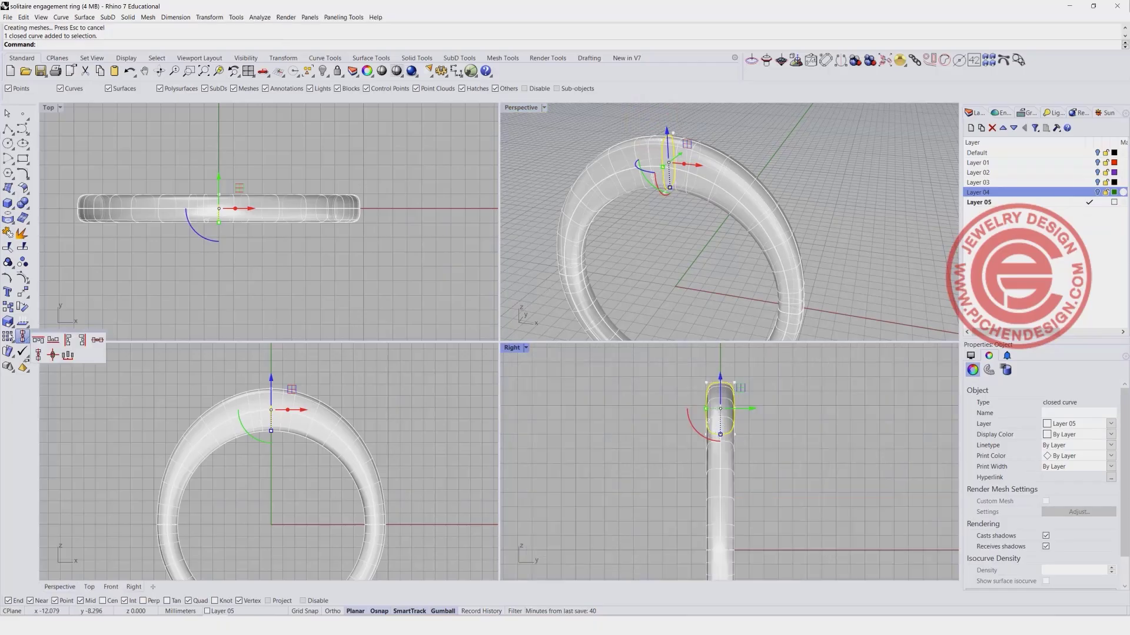
pyautogui.click(8, 323)
pyautogui.click(54, 327)
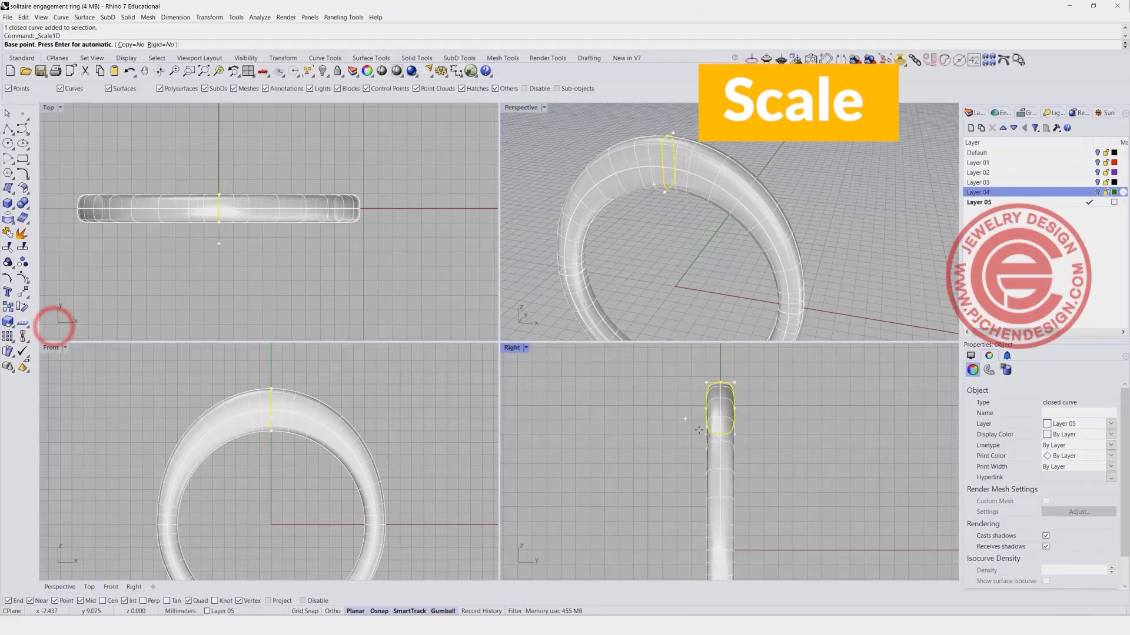
pyautogui.click(719, 434)
pyautogui.click(719, 434)
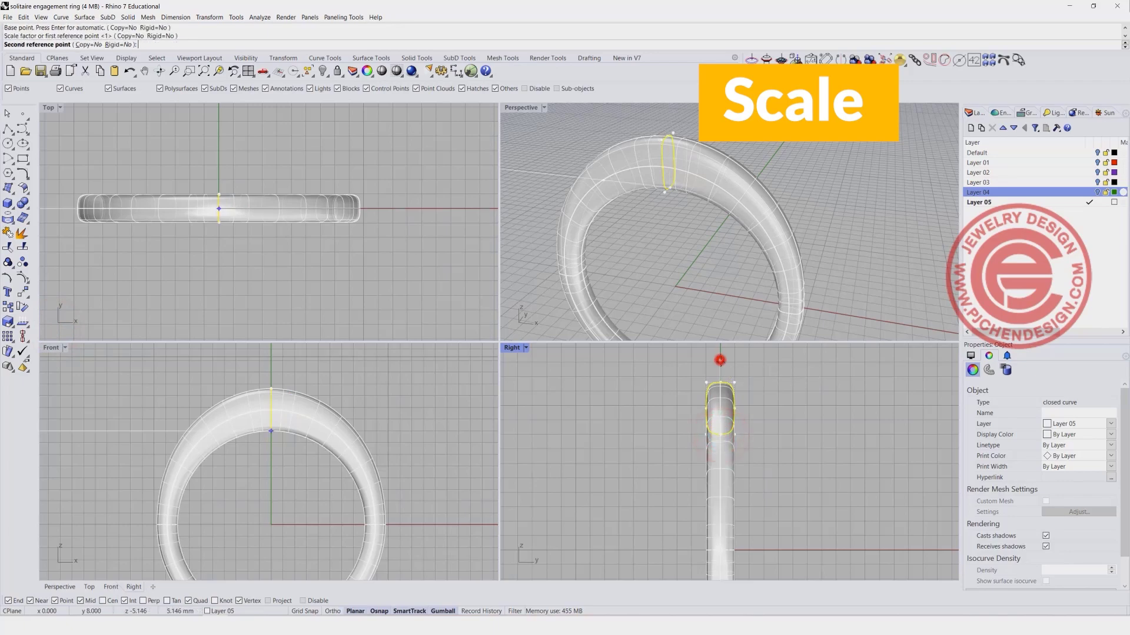
pyautogui.click(720, 373)
pyautogui.click(706, 375)
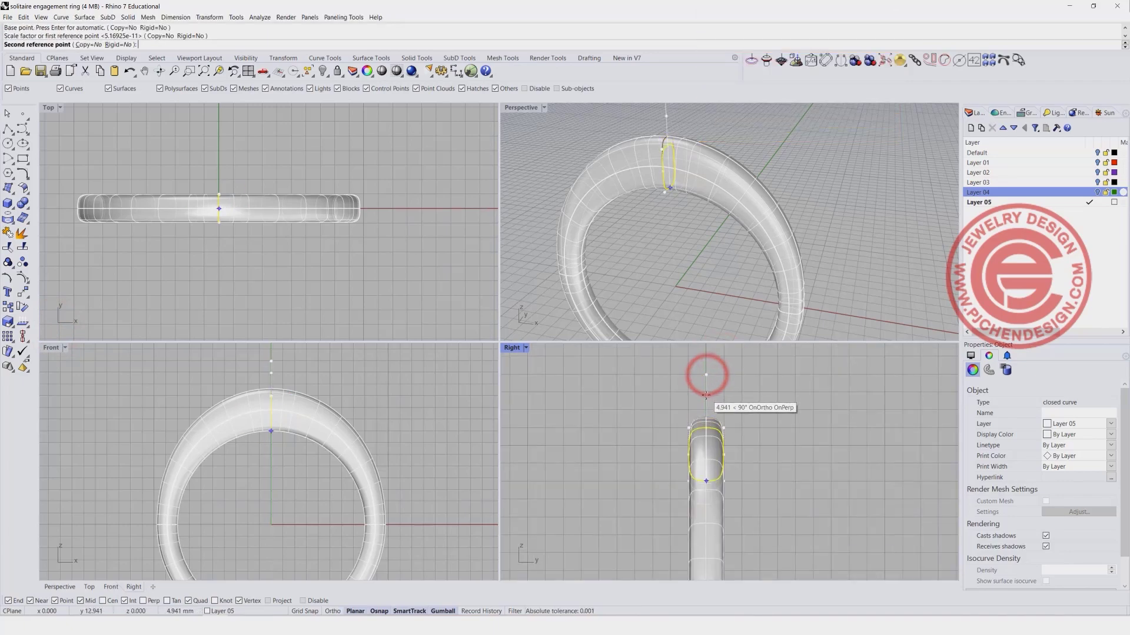
pyautogui.click(706, 397)
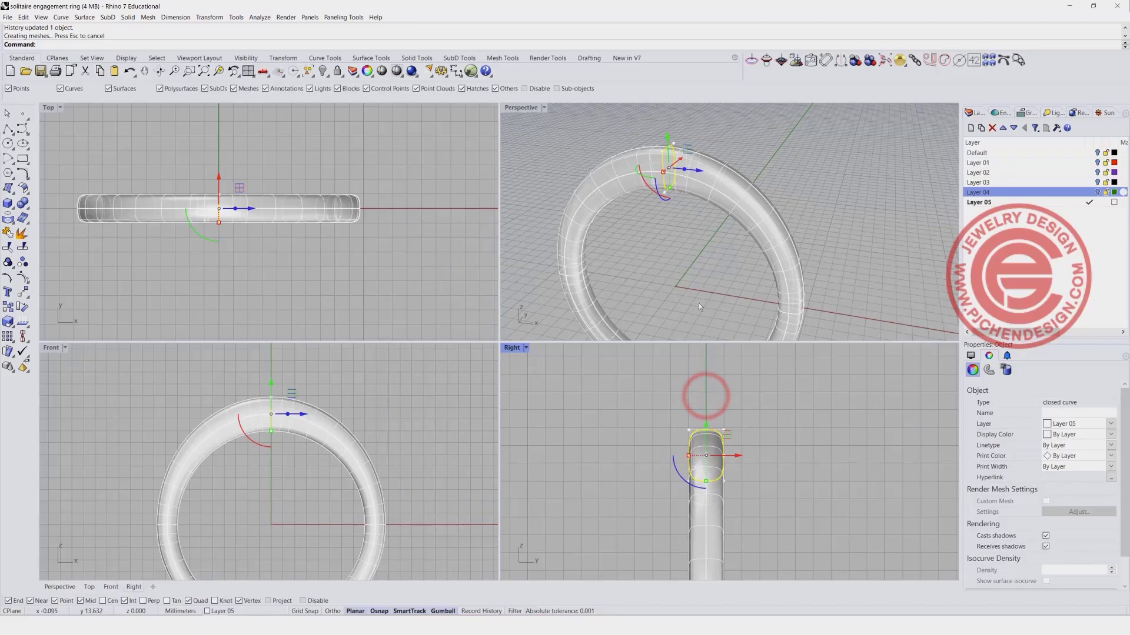
# Select both side profiles of the shank and widen them symmetrically across the band to broaden its sides
pyautogui.scroll(-3, 699, 306)
pyautogui.moveTo(318, 157); pyautogui.dragTo(409, 243)
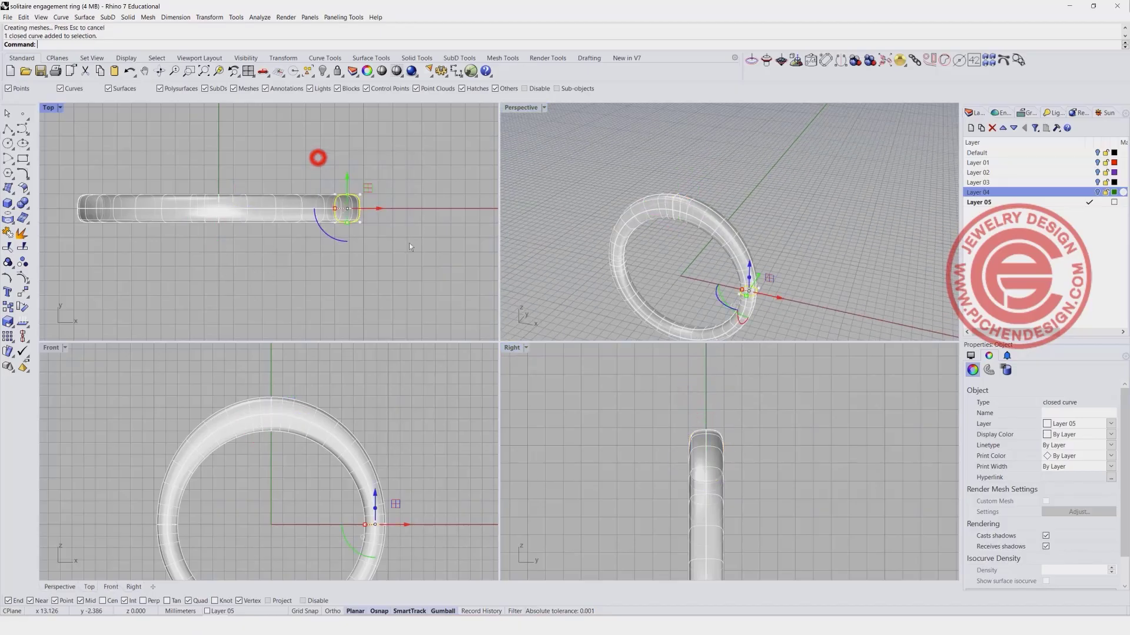
pyautogui.moveTo(61, 178); pyautogui.dragTo(124, 250)
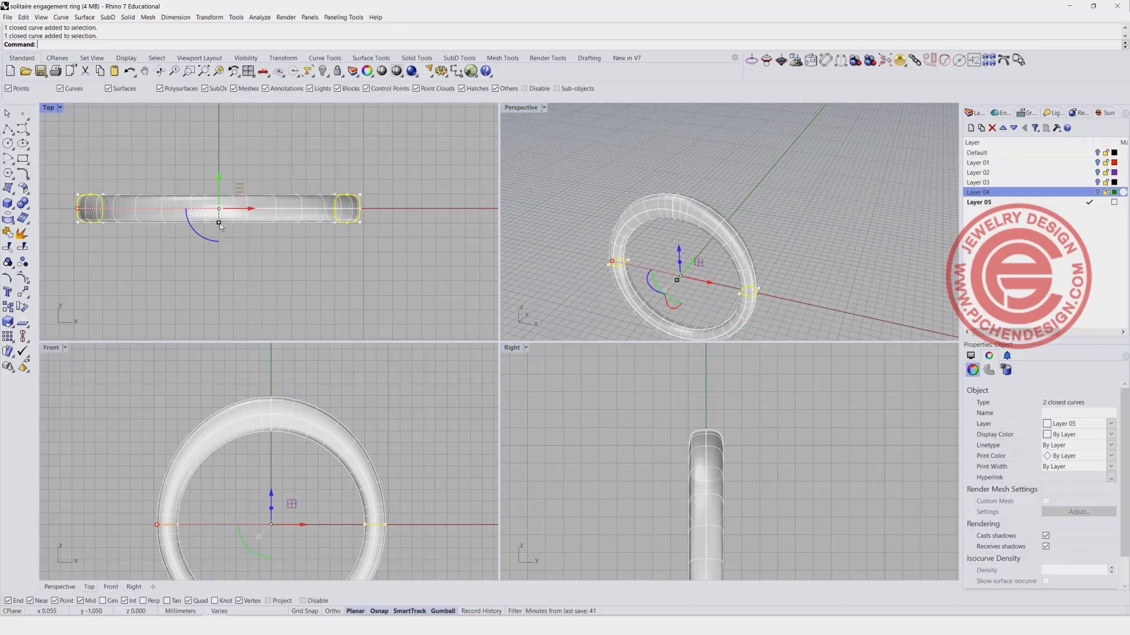
pyautogui.moveTo(219, 222); pyautogui.dragTo(219, 229)
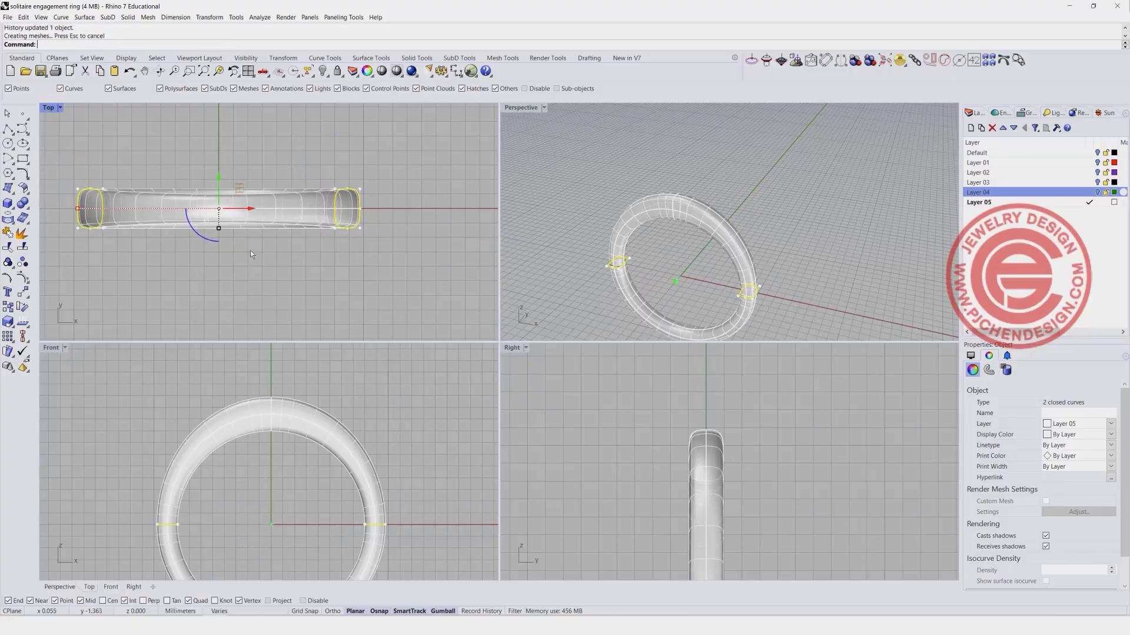
pyautogui.click(349, 282)
pyautogui.moveTo(715, 283); pyautogui.dragTo(689, 265, button='right')
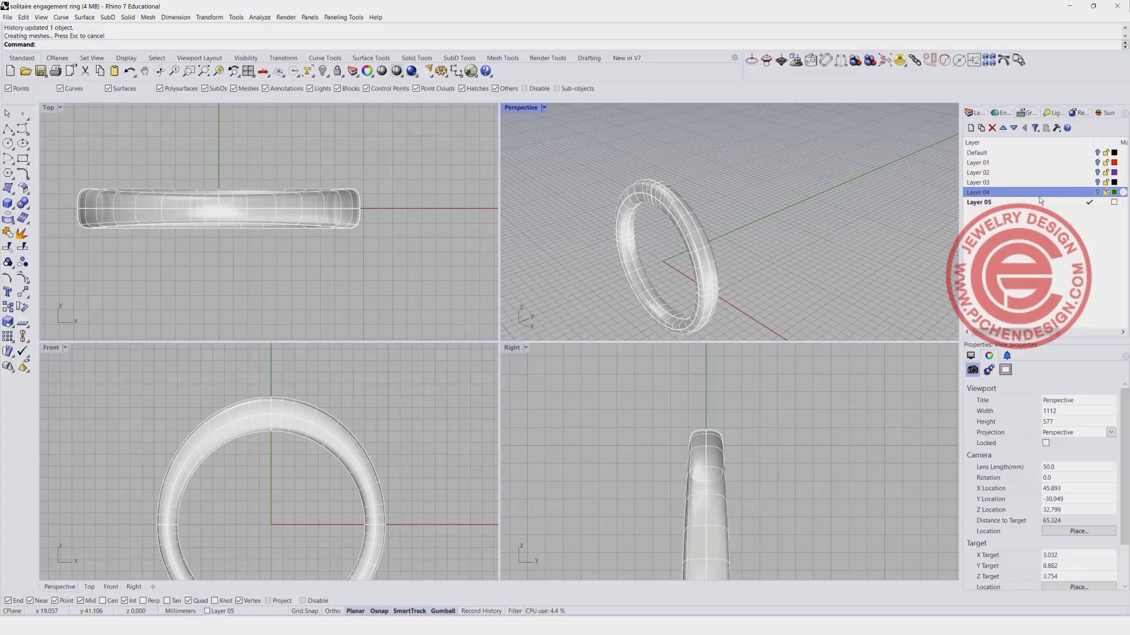
# Show Layers 03 and 04 and examine how the shank's shoulders meet the edge of the gallery
pyautogui.click(1095, 192)
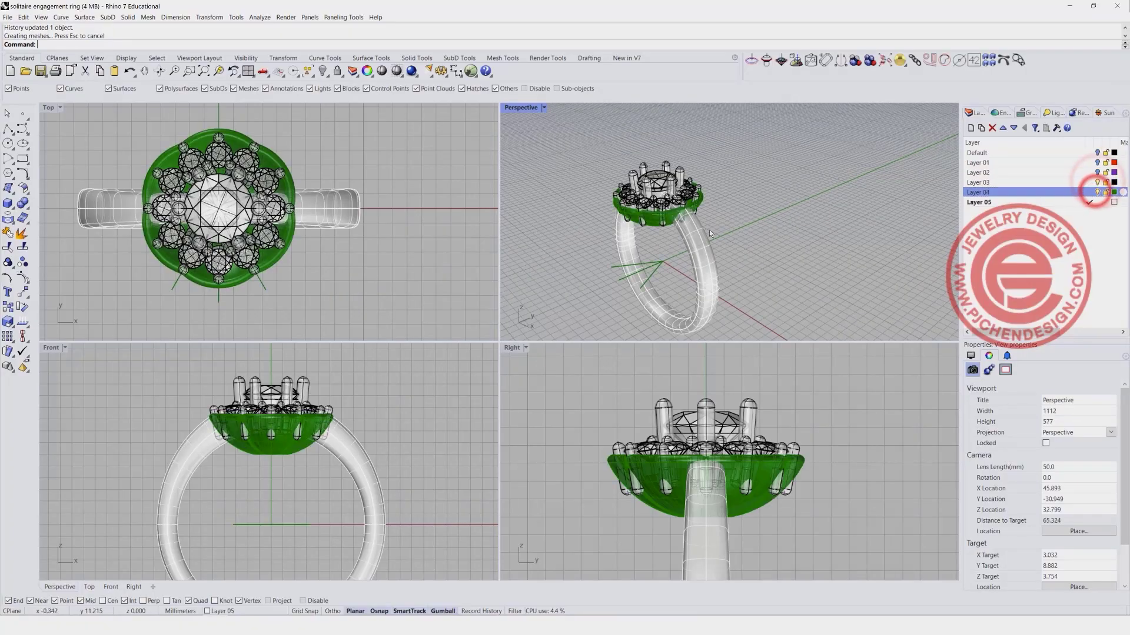
pyautogui.moveTo(711, 233); pyautogui.dragTo(688, 201, button='right')
pyautogui.scroll(10, 687, 201)
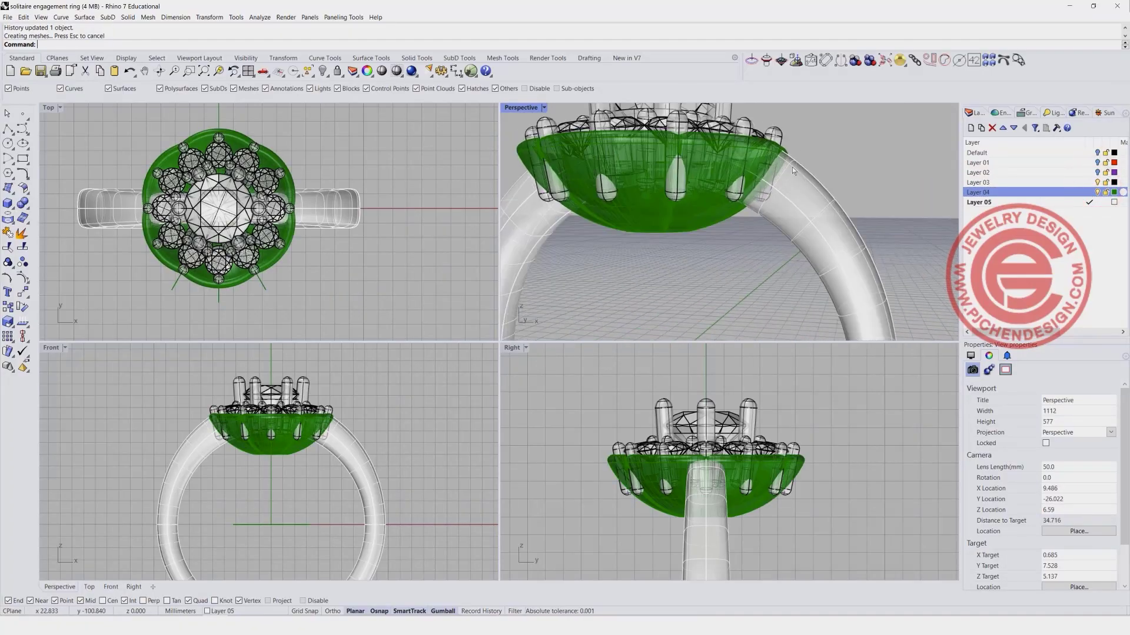
pyautogui.scroll(3, 791, 159)
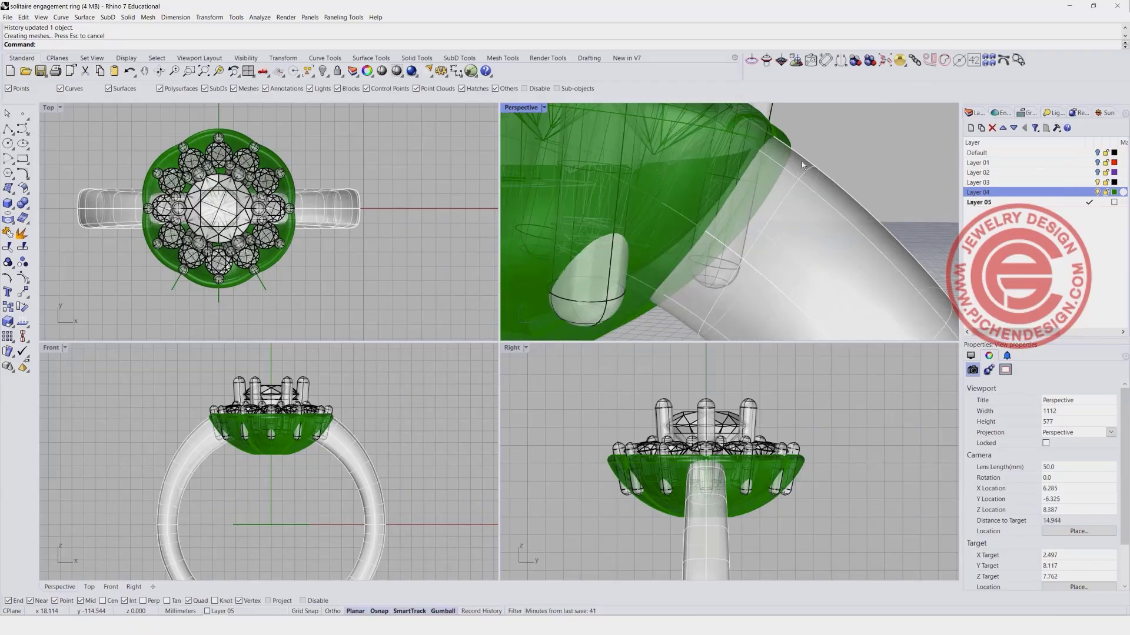
pyautogui.scroll(-1, 801, 161)
pyautogui.moveTo(802, 161); pyautogui.dragTo(791, 172, button='right')
pyautogui.moveTo(798, 237); pyautogui.dragTo(799, 223, button='right')
pyautogui.scroll(-2, 796, 222)
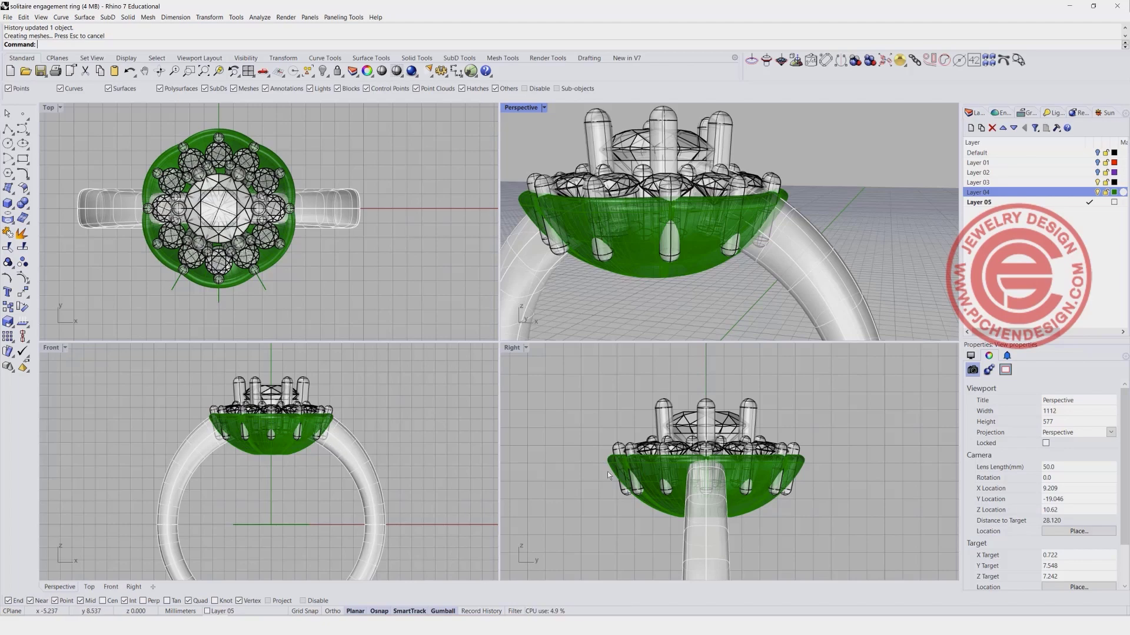
# Boolean Split the halo prongs, using the green gallery as the cutting object
pyautogui.scroll(3, 308, 437)
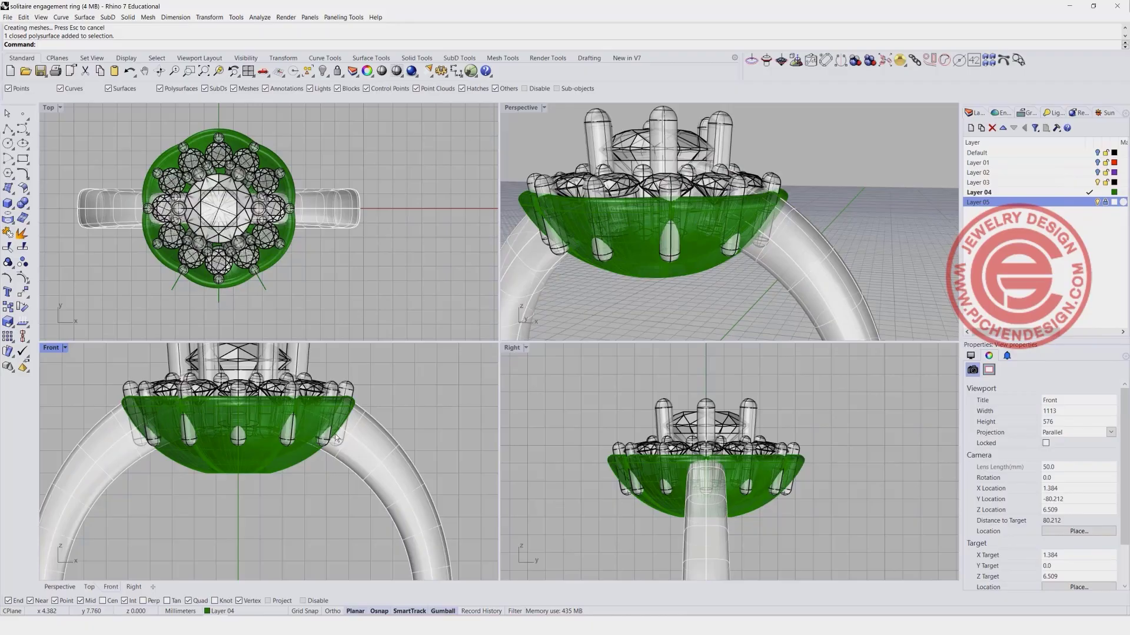
pyautogui.moveTo(446, 473); pyautogui.dragTo(48, 430)
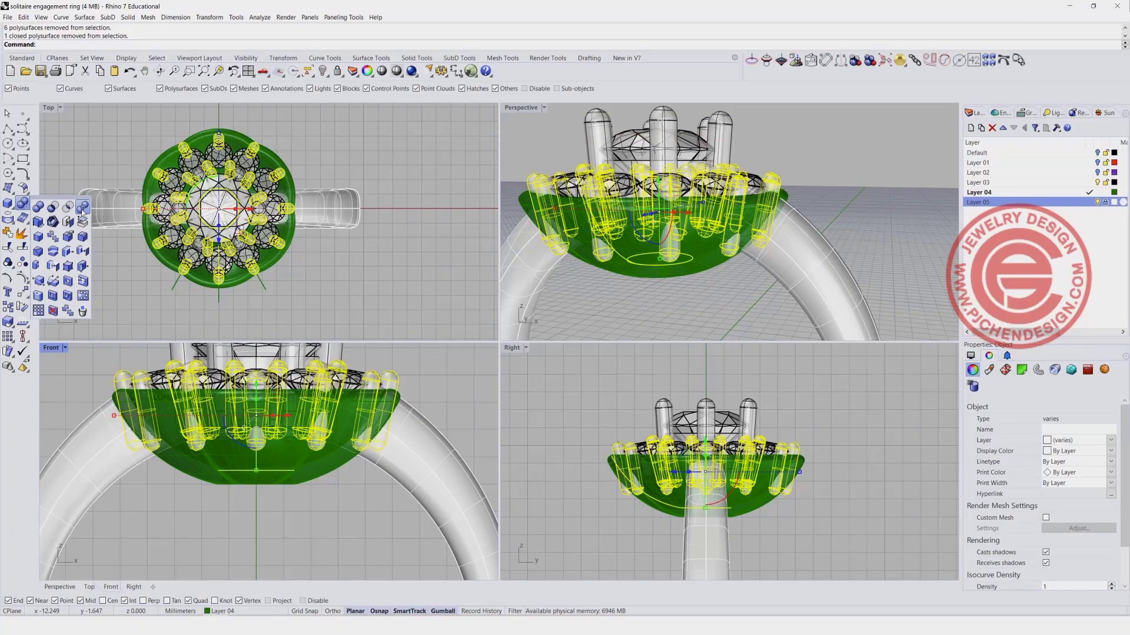
pyautogui.click(82, 208)
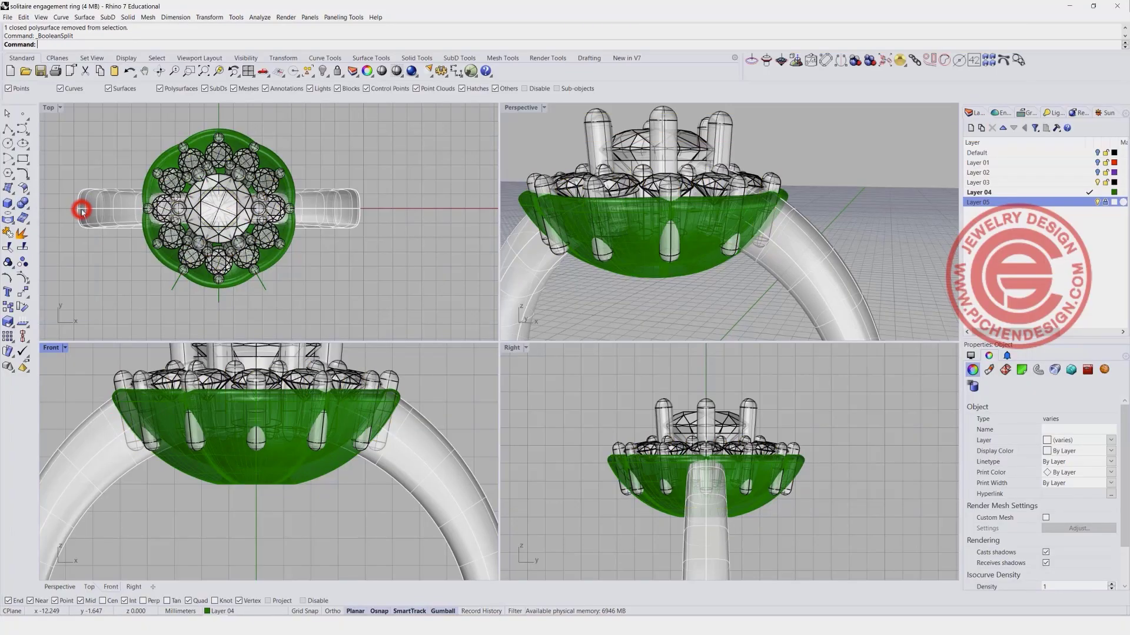
pyautogui.click(235, 478)
pyautogui.press('Return')
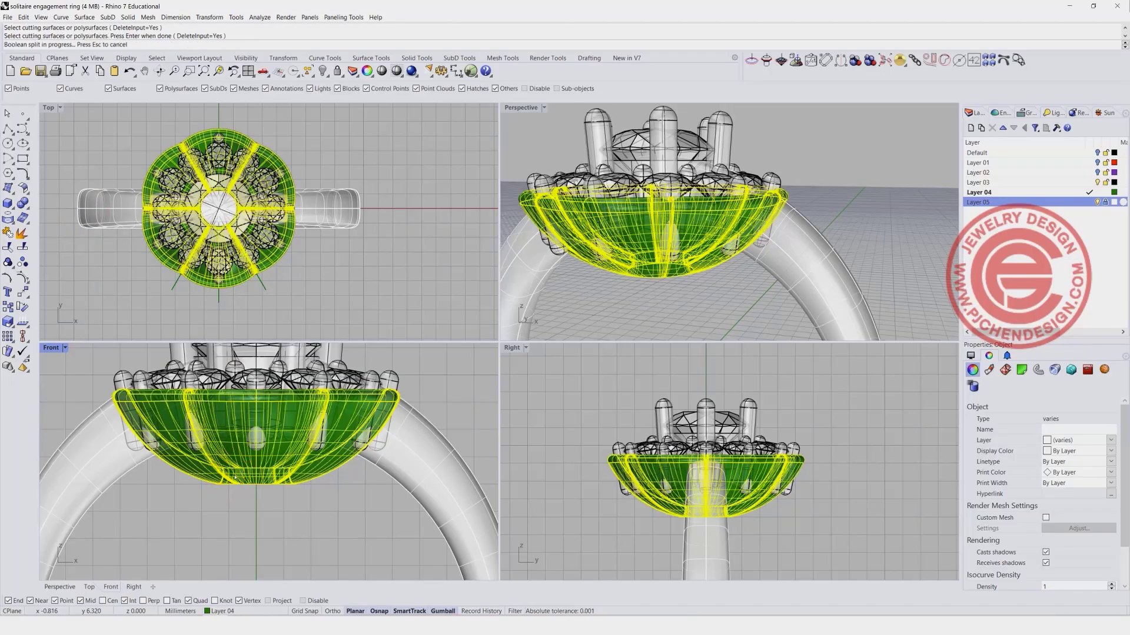
pyautogui.click(592, 336)
# Delete the split-off halo prong ends that protrude outside the gallery
pyautogui.click(54, 410)
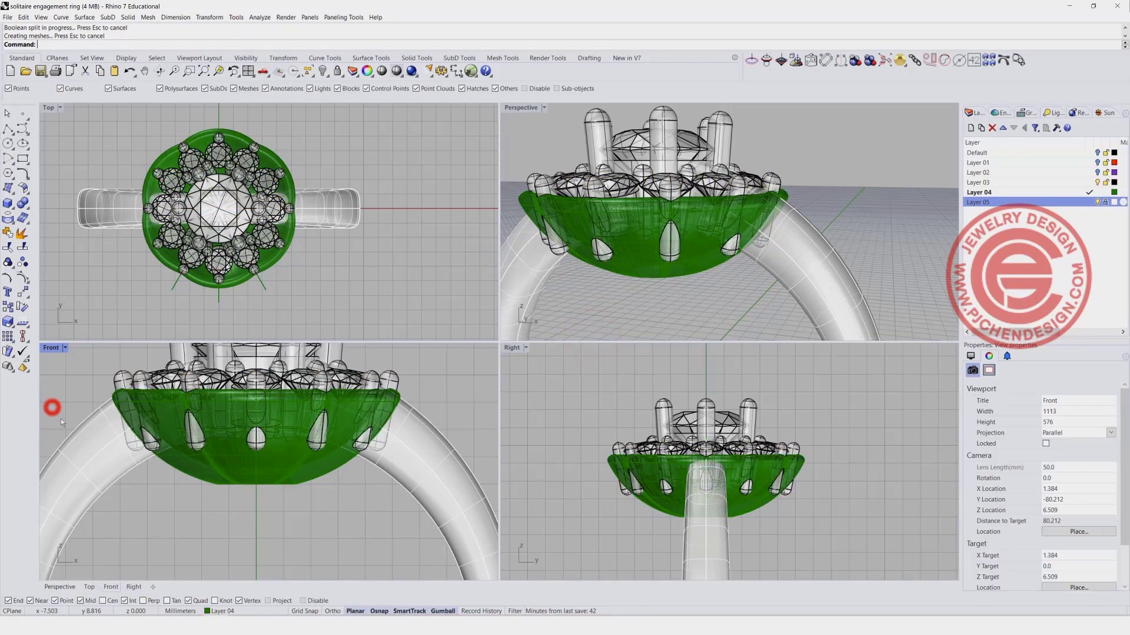
pyautogui.moveTo(70, 416); pyautogui.dragTo(361, 483)
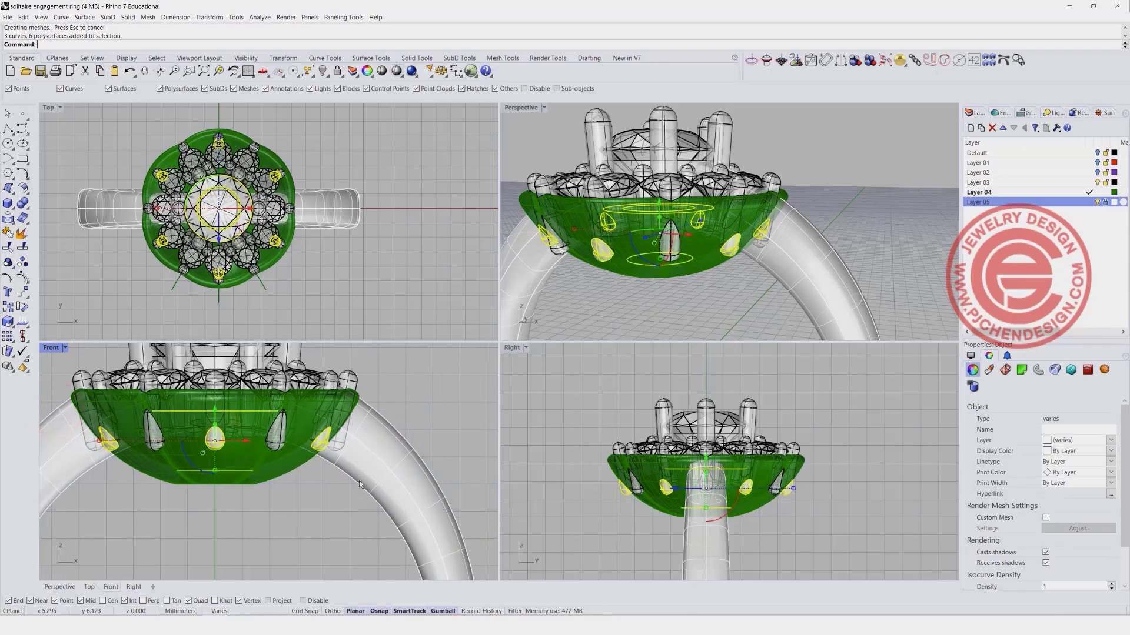
pyautogui.press('Delete')
pyautogui.moveTo(248, 462); pyautogui.dragTo(299, 434, button='right')
pyautogui.moveTo(102, 382); pyautogui.dragTo(457, 474)
pyautogui.press('Delete')
# Hide Layer 04, delete the halo prong pieces embedded in the gallery wall, and show Layer 04 again
pyautogui.moveTo(343, 425); pyautogui.dragTo(291, 429, button='right')
pyautogui.click(293, 425)
pyautogui.click(1097, 192)
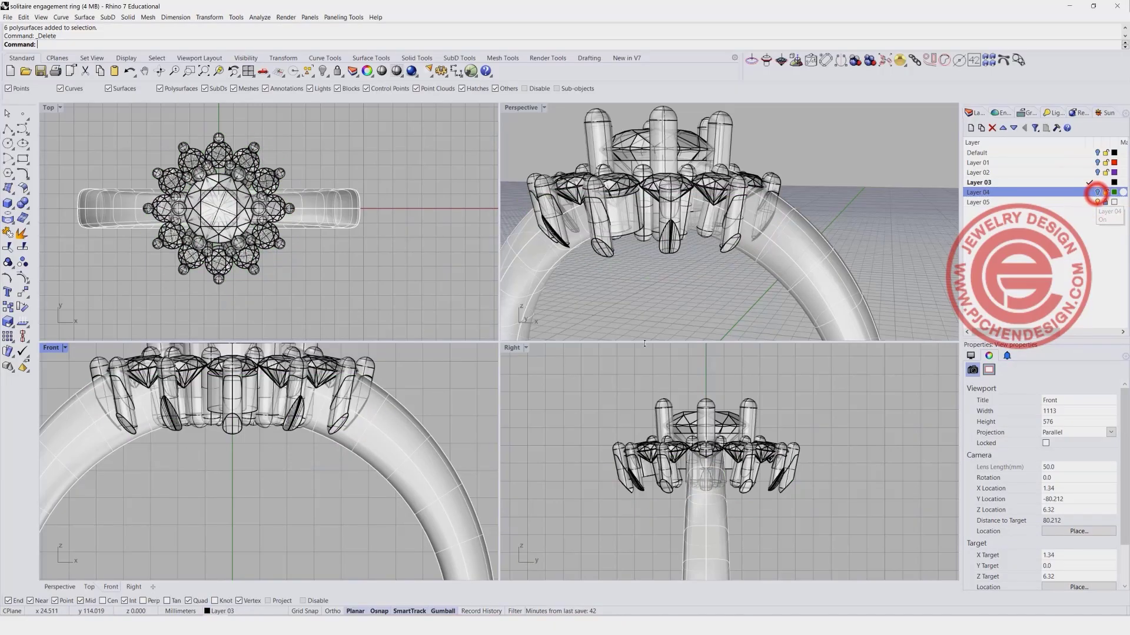
pyautogui.moveTo(76, 373); pyautogui.dragTo(446, 484)
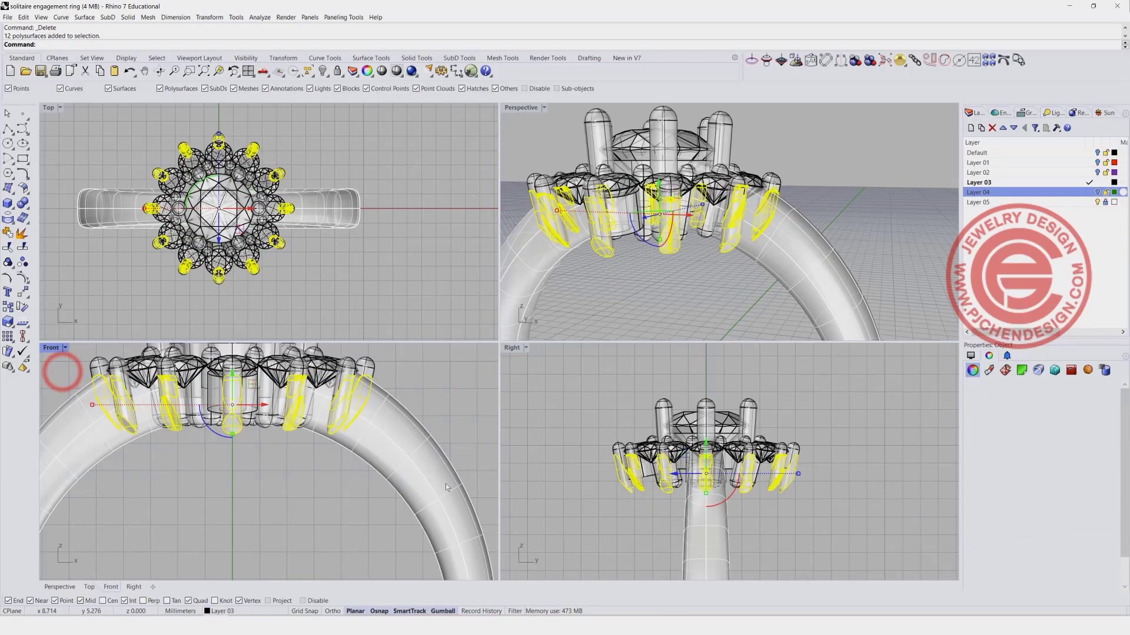
pyautogui.press('Delete')
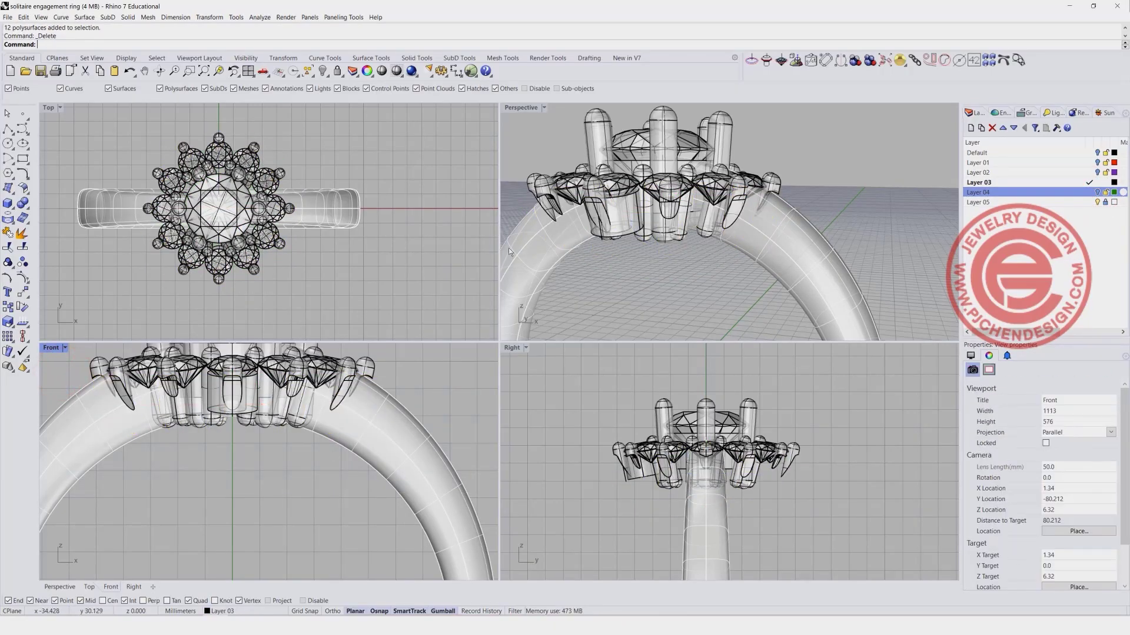
pyautogui.click(1096, 193)
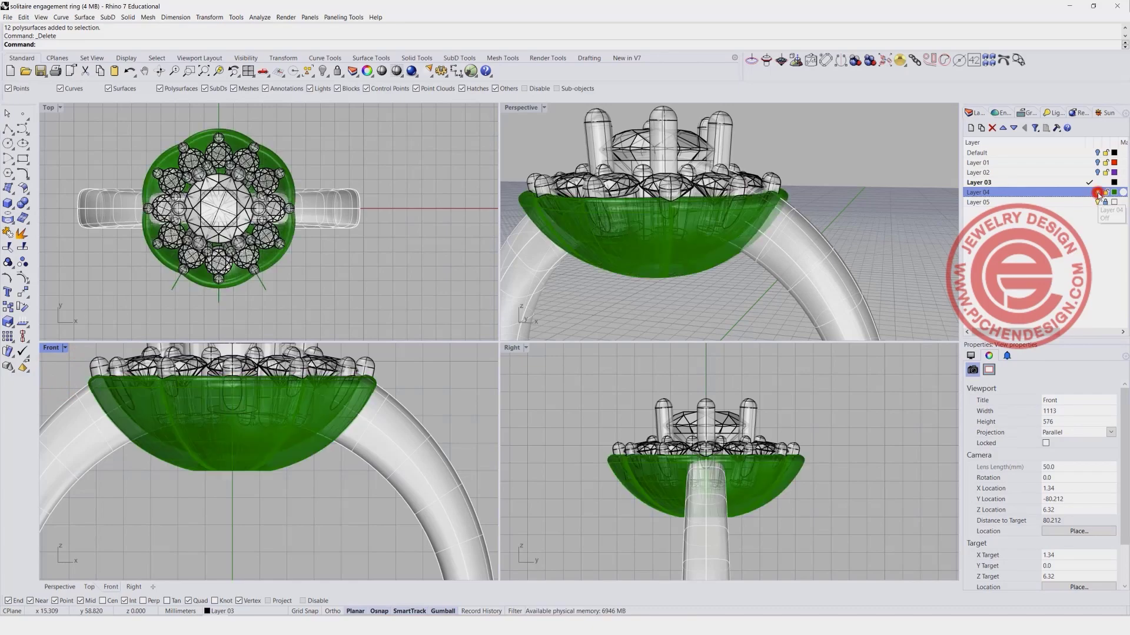
pyautogui.moveTo(757, 166); pyautogui.dragTo(733, 162, button='right')
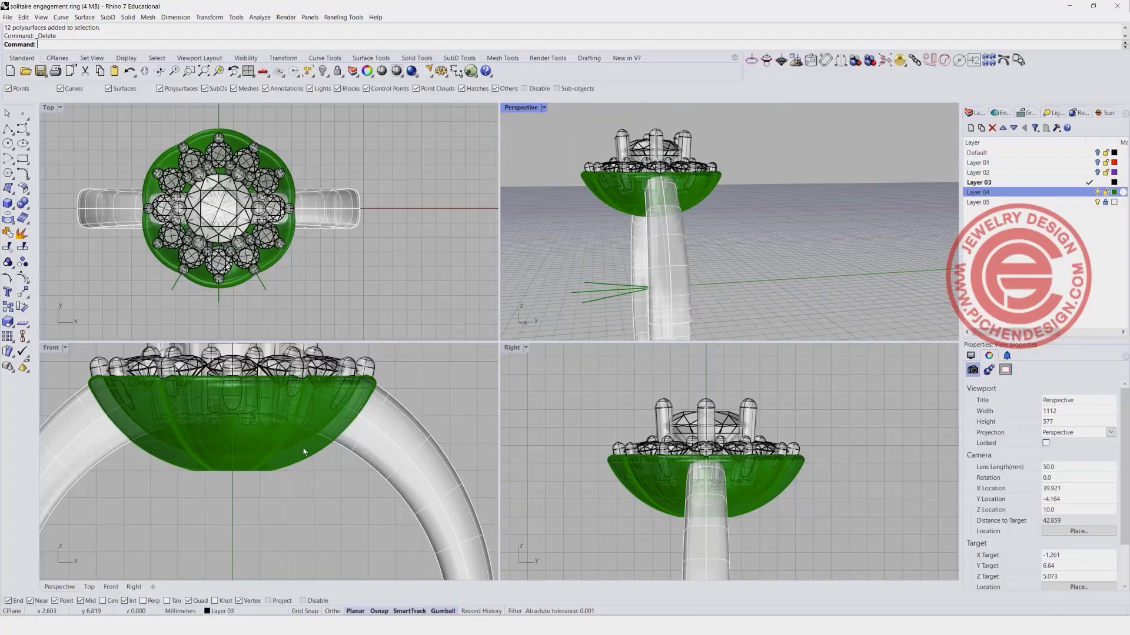
# Unlock Layer 05 and extrude the finger circle straight to both sides as a solid cylinder extending well past the gallery
pyautogui.scroll(-5, 304, 452)
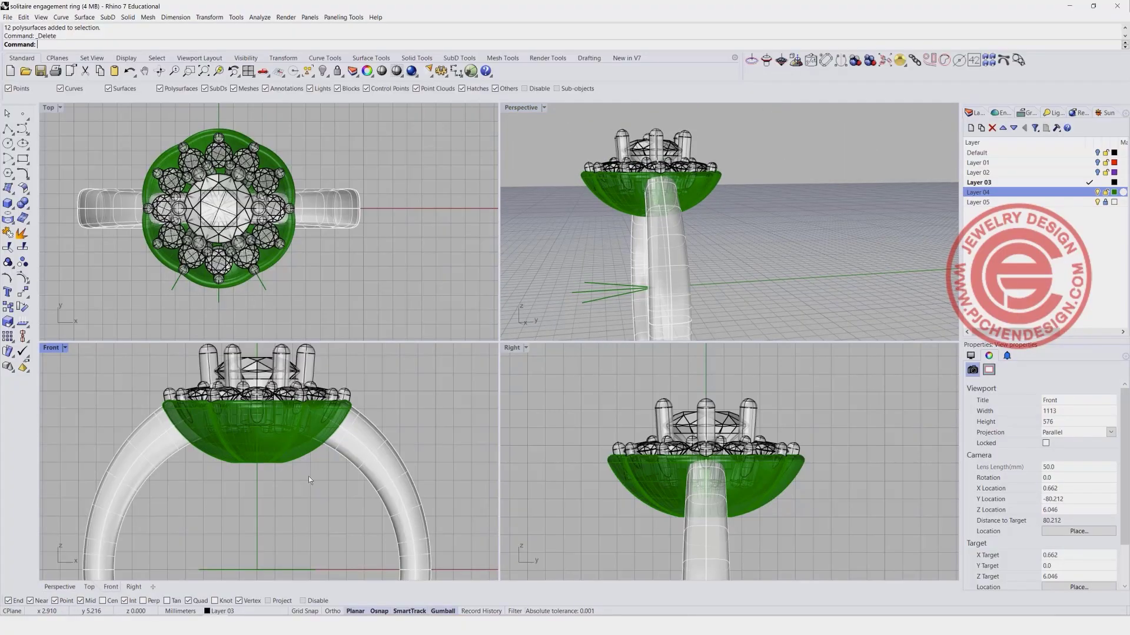
pyautogui.doubleClick(56, 348)
pyautogui.scroll(-3, 286, 303)
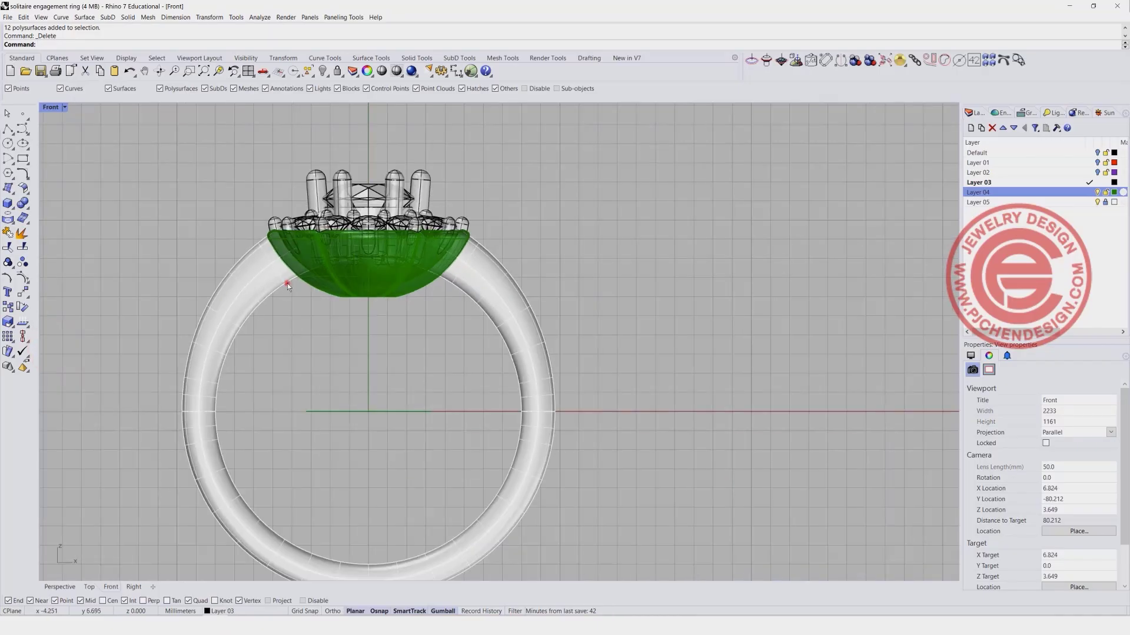
pyautogui.click(1104, 202)
pyautogui.click(261, 301)
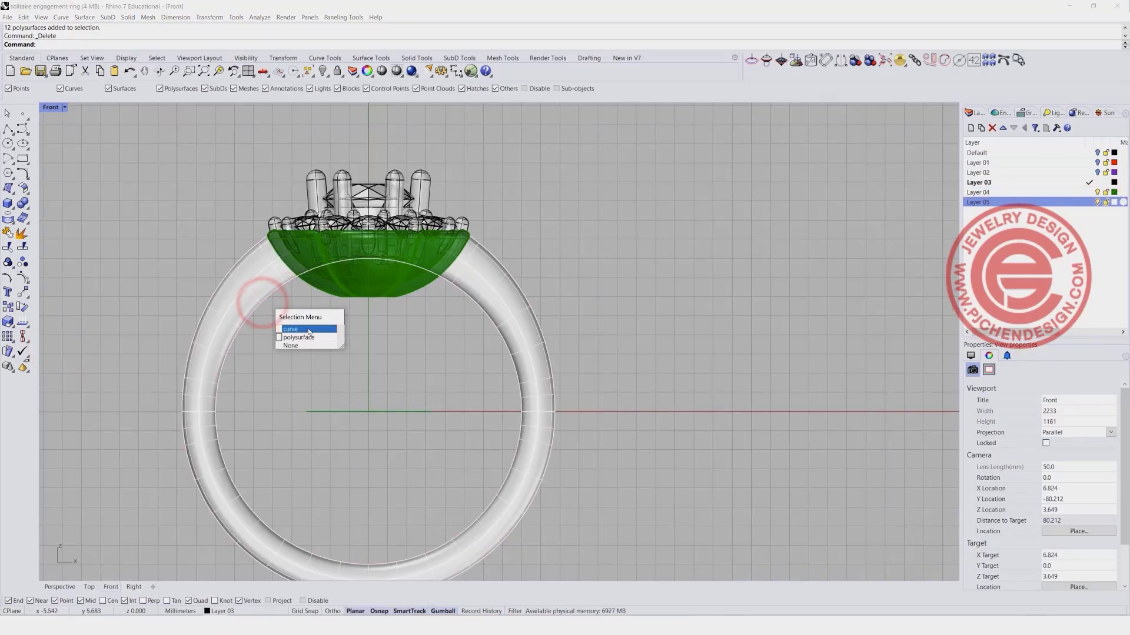
pyautogui.click(309, 330)
pyautogui.doubleClick(52, 107)
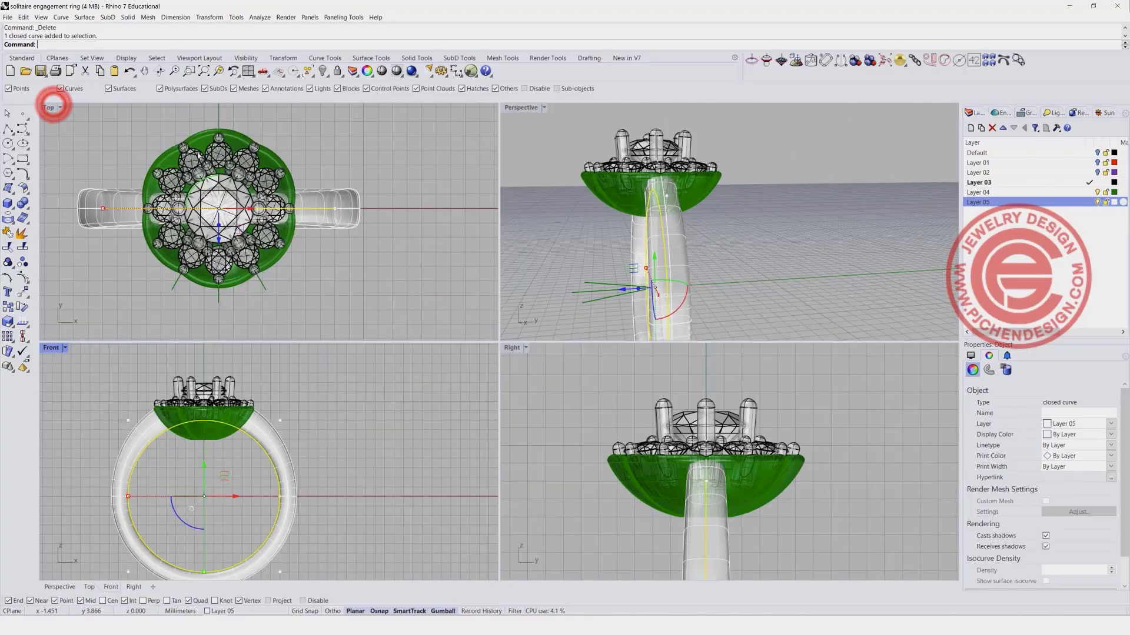
pyautogui.click(127, 17)
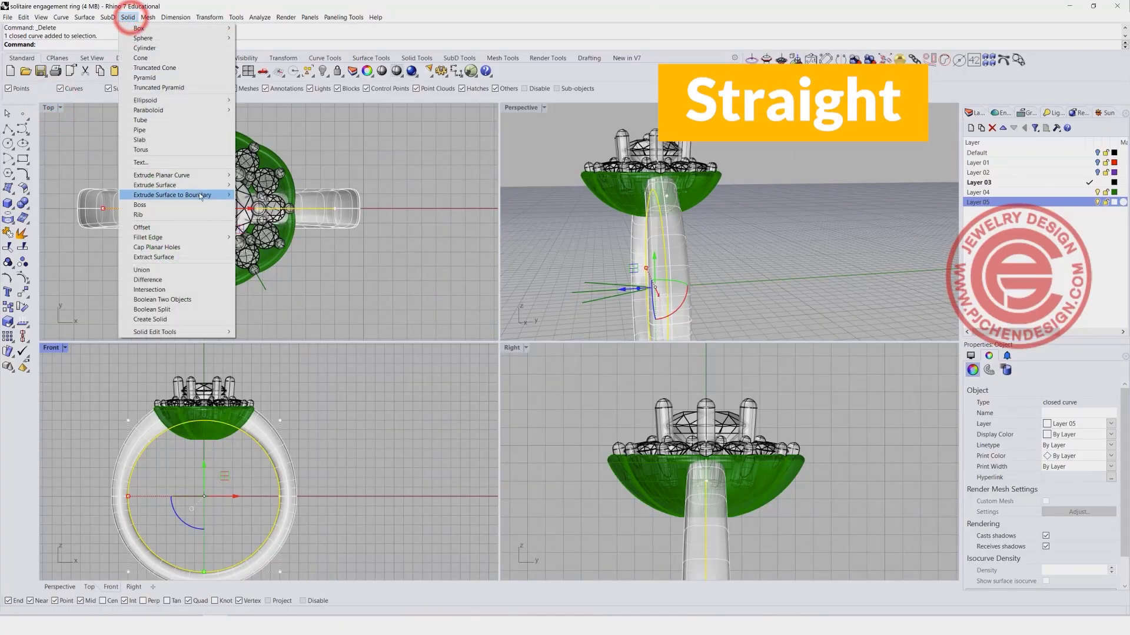
pyautogui.moveTo(195, 175)
pyautogui.click(266, 175)
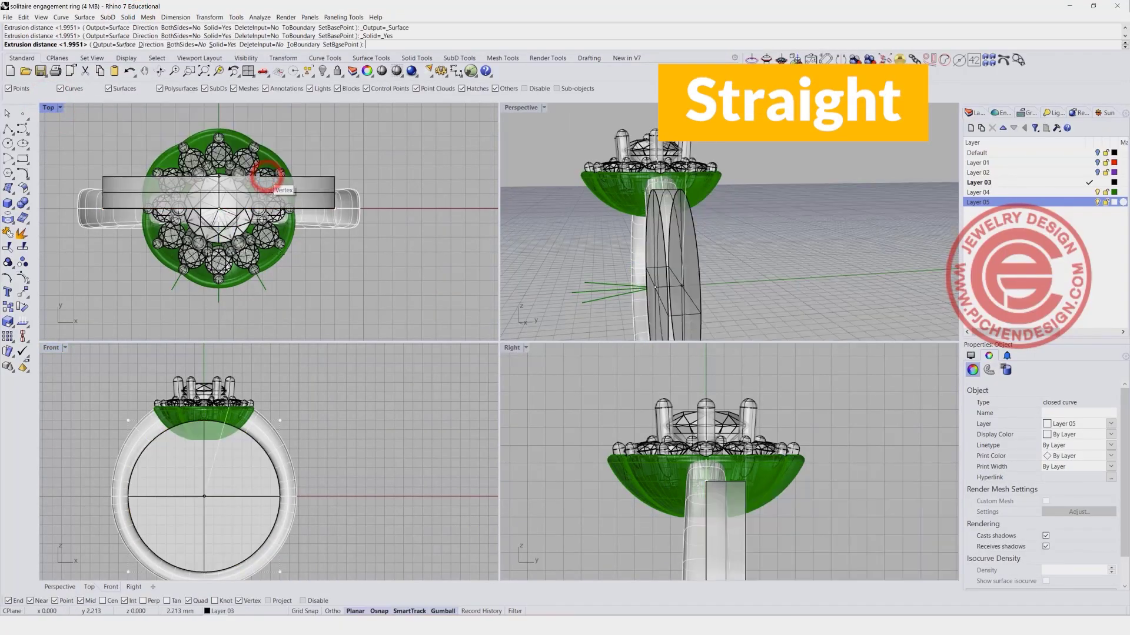
pyautogui.scroll(-10, 289, 259)
pyautogui.click(186, 44)
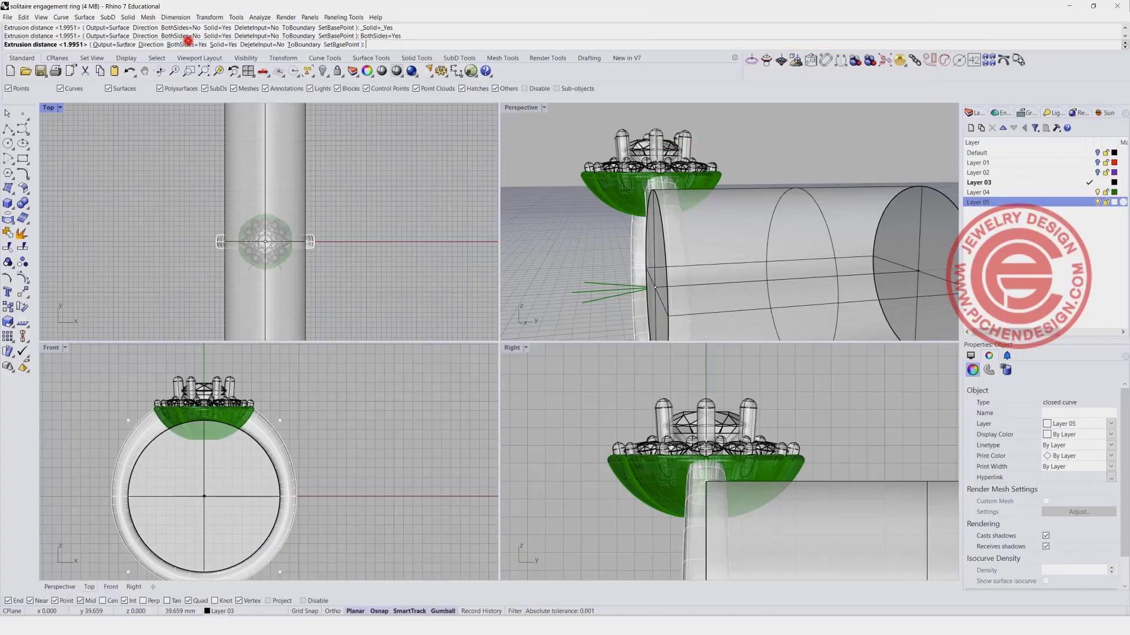
pyautogui.click(297, 183)
# Select all the gemstone meshes and hide them
pyautogui.scroll(4, 259, 410)
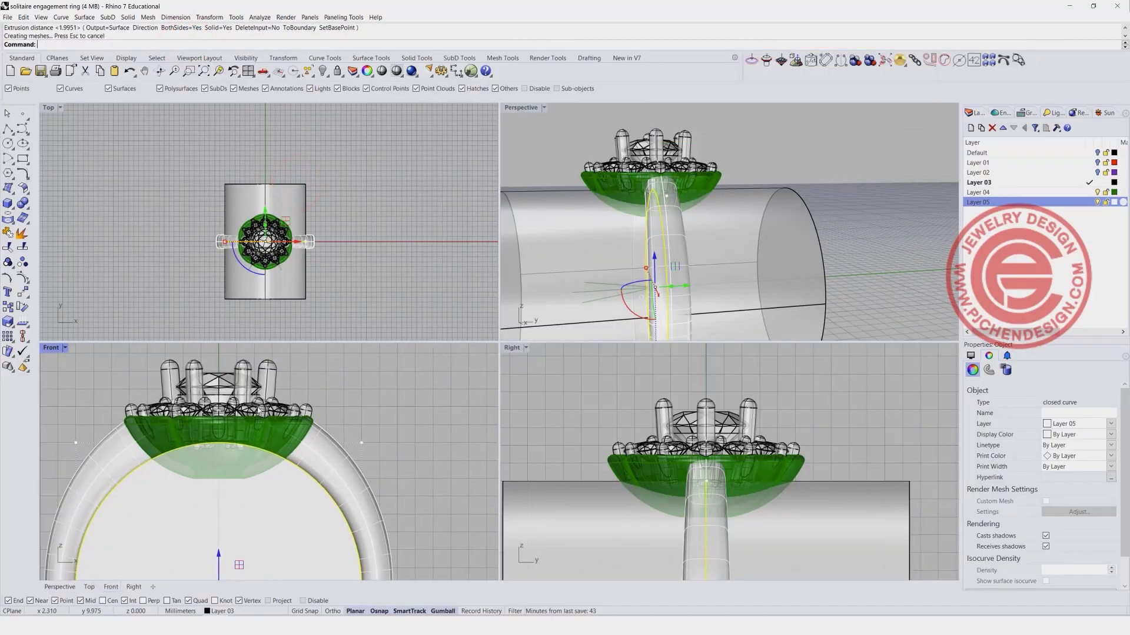
pyautogui.scroll(3, 259, 410)
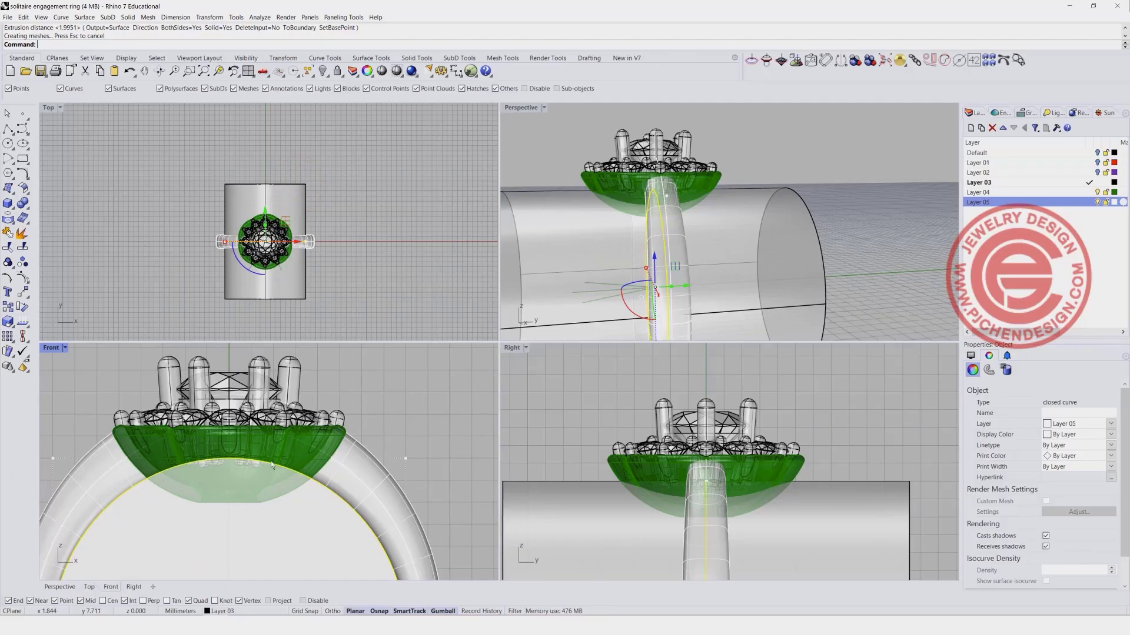
pyautogui.click(309, 71)
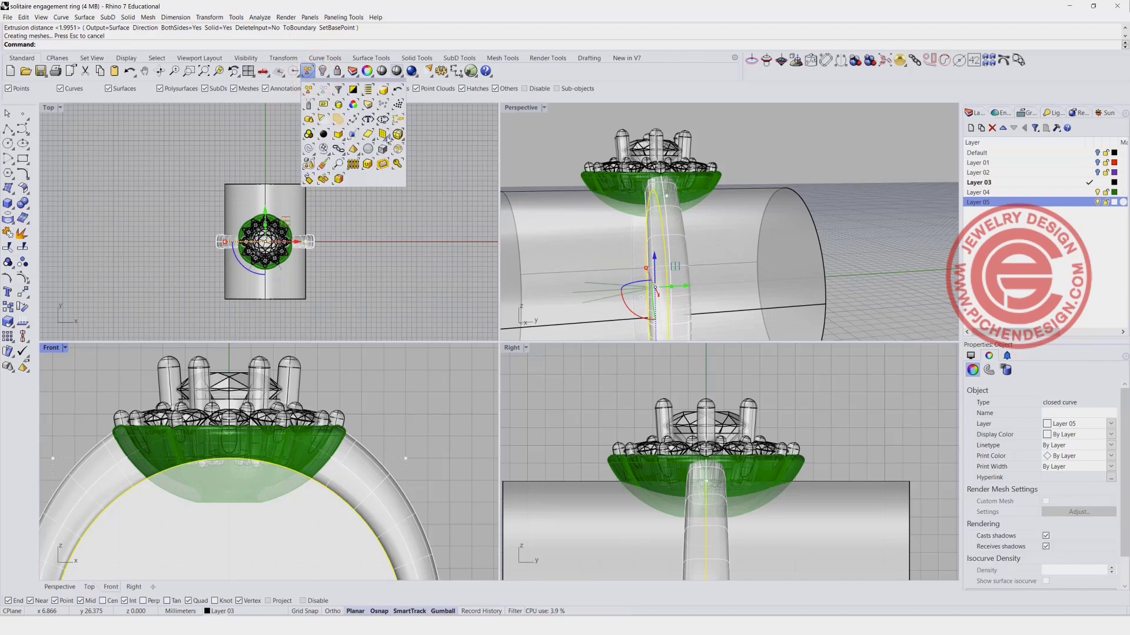
pyautogui.click(383, 134)
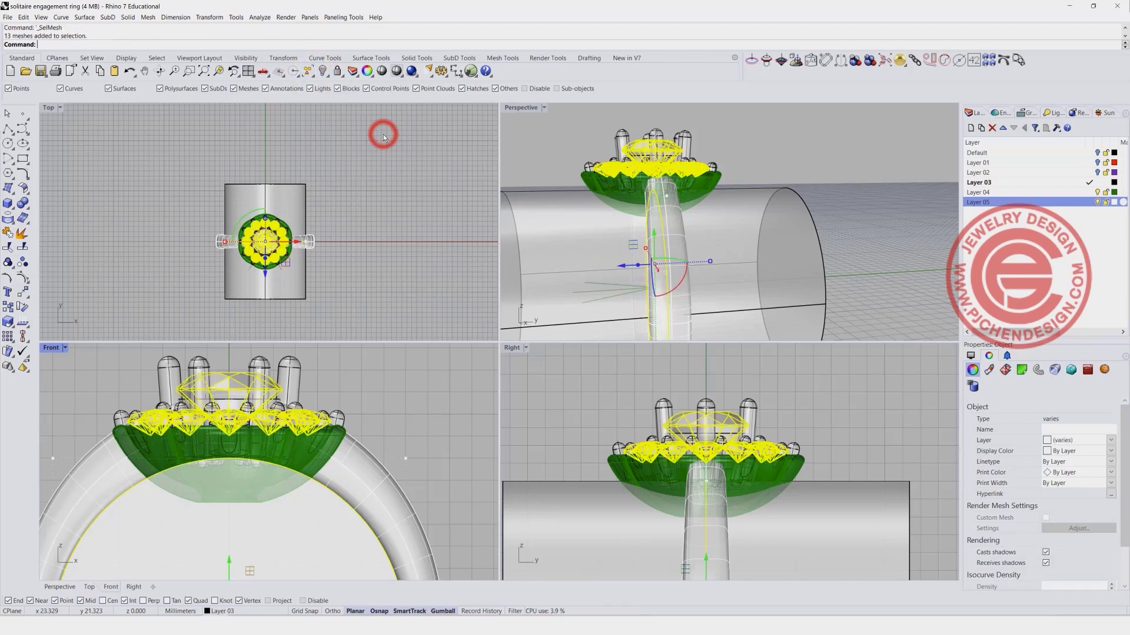
pyautogui.click(322, 71)
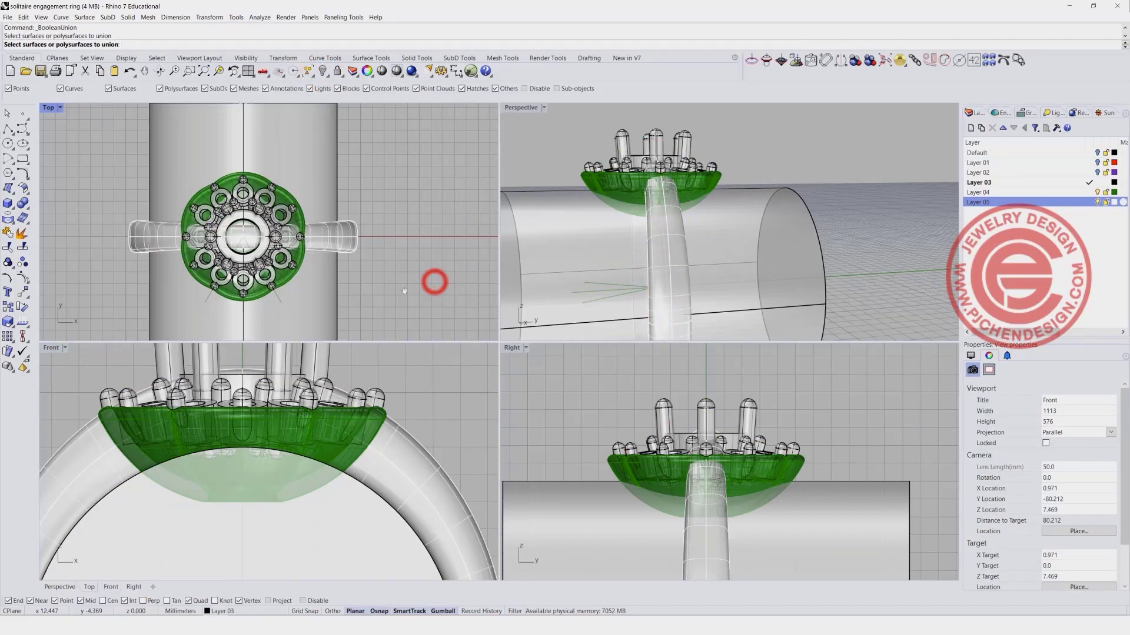
# Boolean Union the halo stone seats with their small prongs into one object, and select the result
pyautogui.moveTo(434, 283); pyautogui.dragTo(460, 278, button='right')
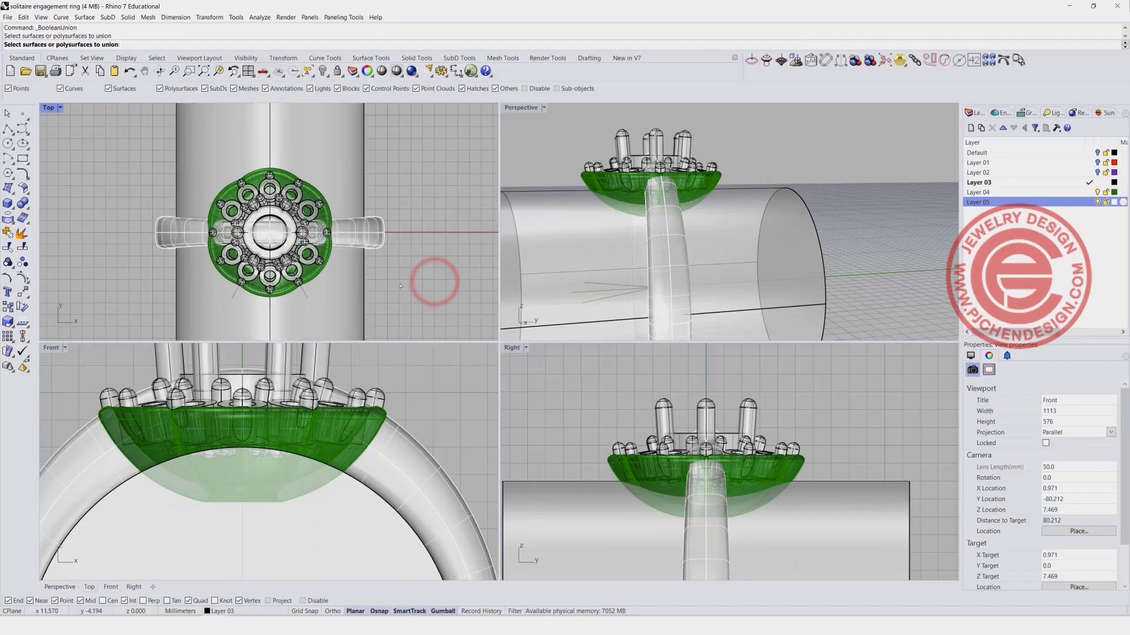
pyautogui.moveTo(77, 362); pyautogui.dragTo(447, 456)
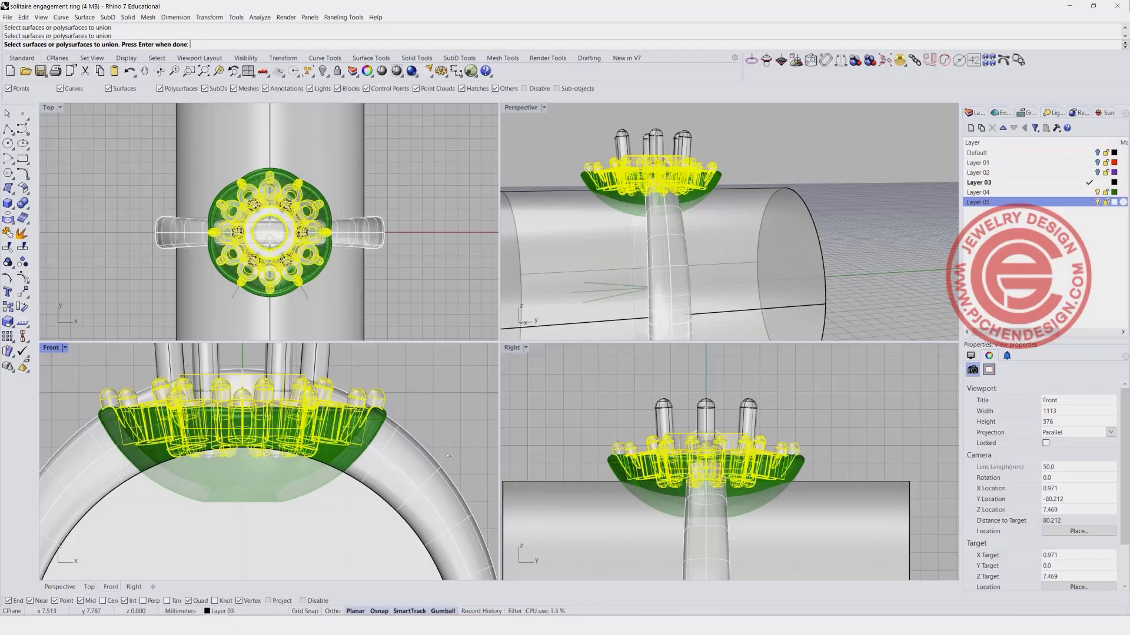
pyautogui.click(24, 204)
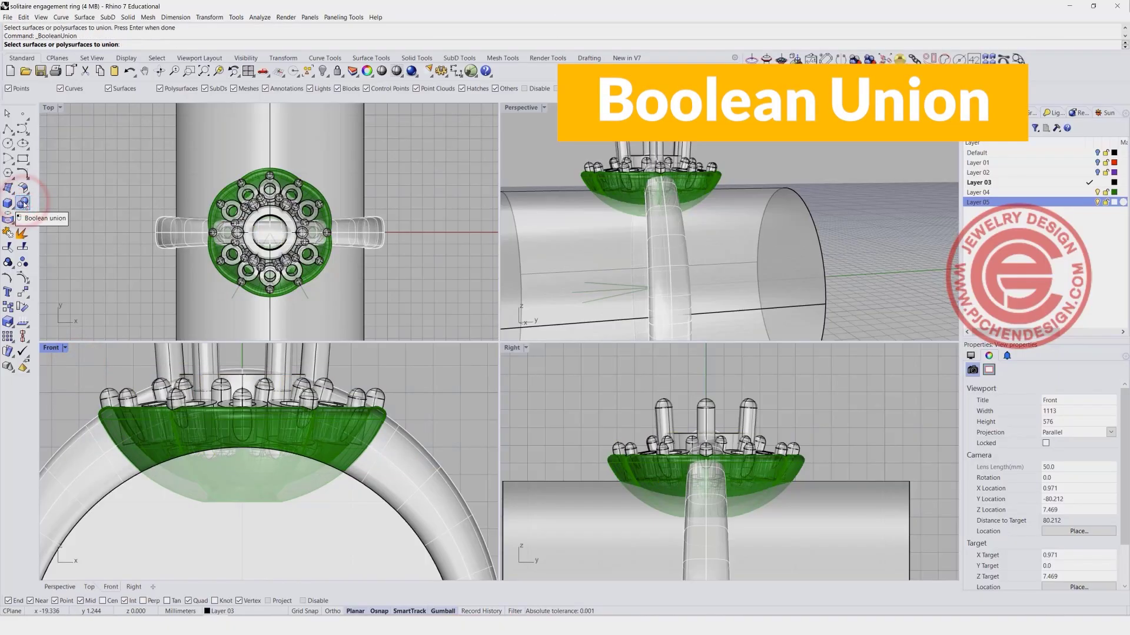
pyautogui.rightClick(587, 331)
pyautogui.click(379, 392)
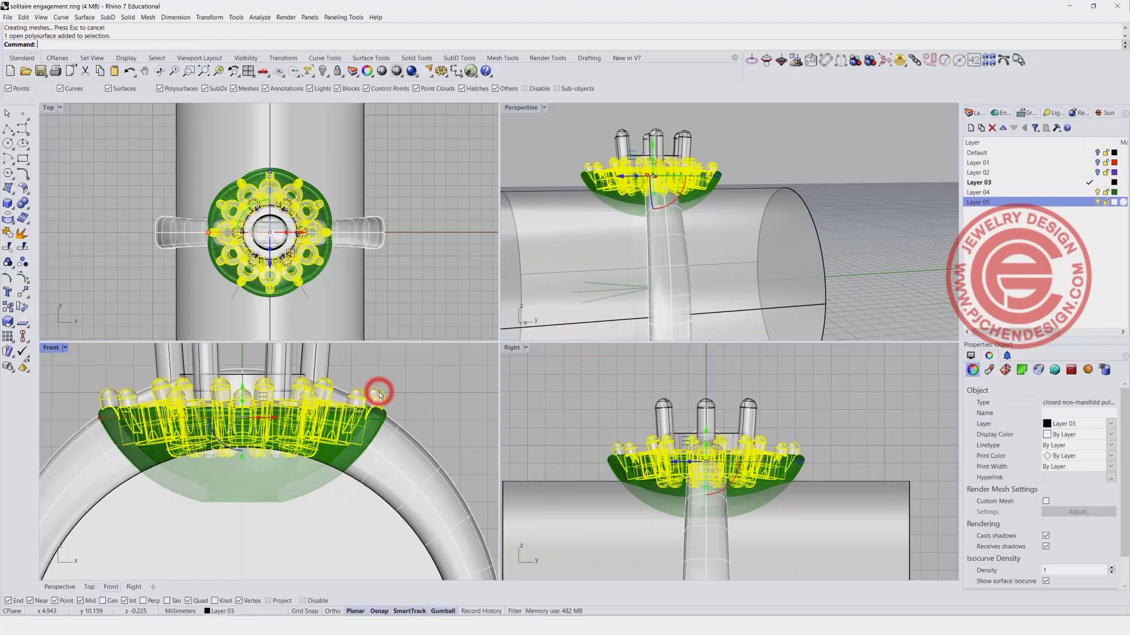
# Boolean Union the halo settings with the tall centre prongs and centre seat, leaving the green gallery out of the selection
pyautogui.moveTo(384, 386); pyautogui.dragTo(389, 400, button='right')
pyautogui.scroll(-2, 285, 386)
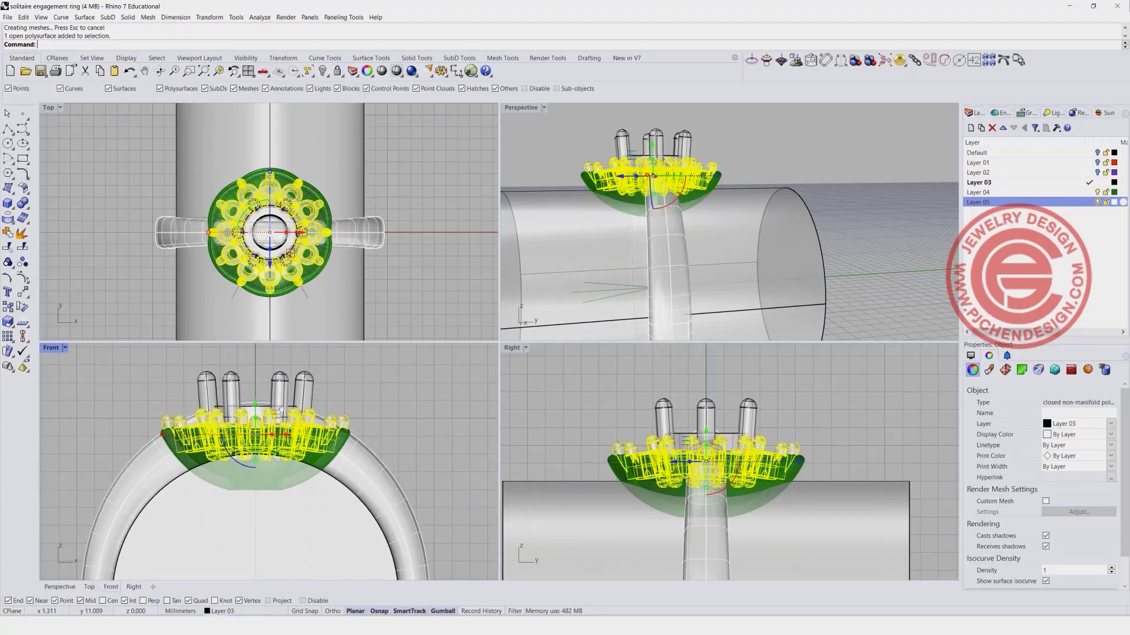
pyautogui.moveTo(164, 362); pyautogui.dragTo(397, 496)
pyautogui.scroll(3, 356, 463)
pyautogui.keyDown('ctrl'); pyautogui.click(374, 447); pyautogui.keyUp('ctrl')
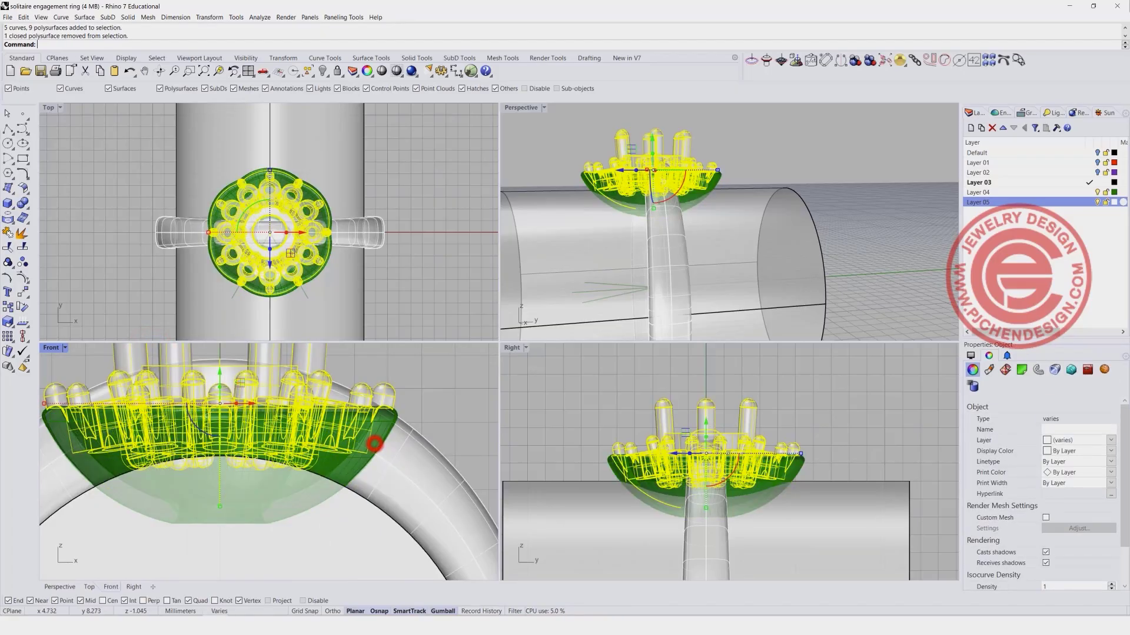
pyautogui.click(22, 203)
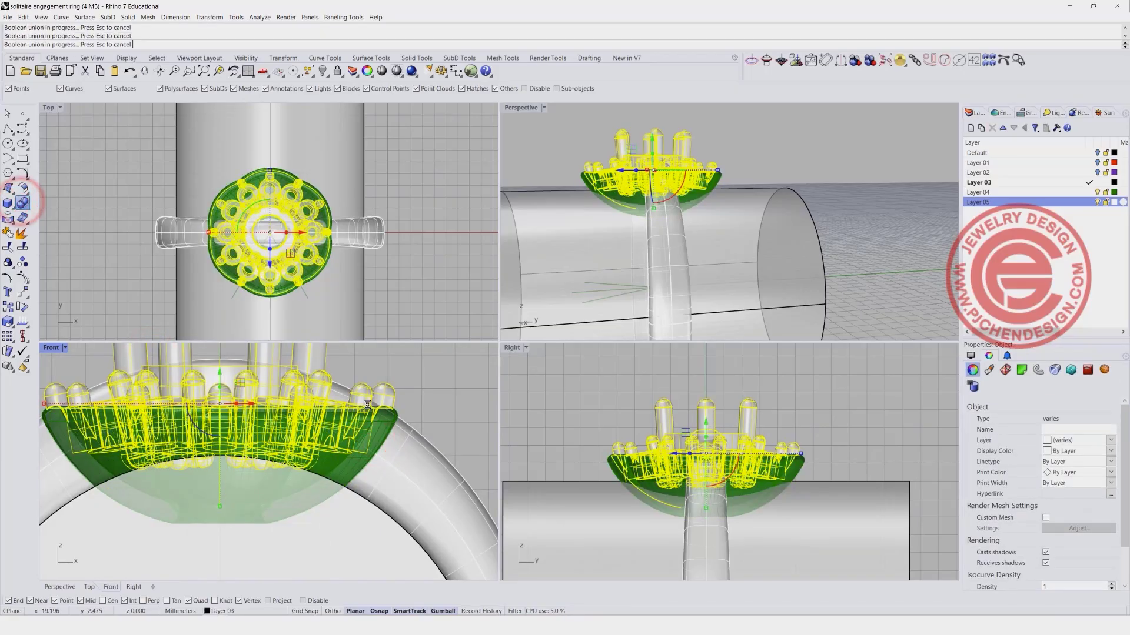
# Try to Boolean Union the combined prong head with the green gallery, and inspect where the outer prongs meet the gallery rim
pyautogui.keyDown('shift'); pyautogui.click(381, 450); pyautogui.keyUp('shift')
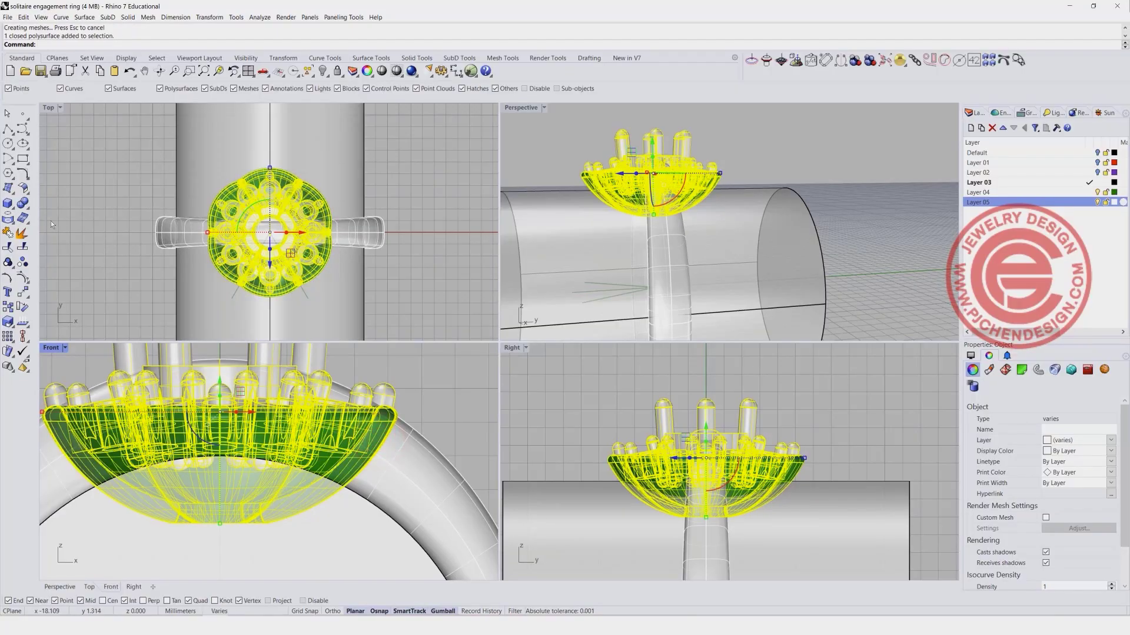
pyautogui.click(22, 202)
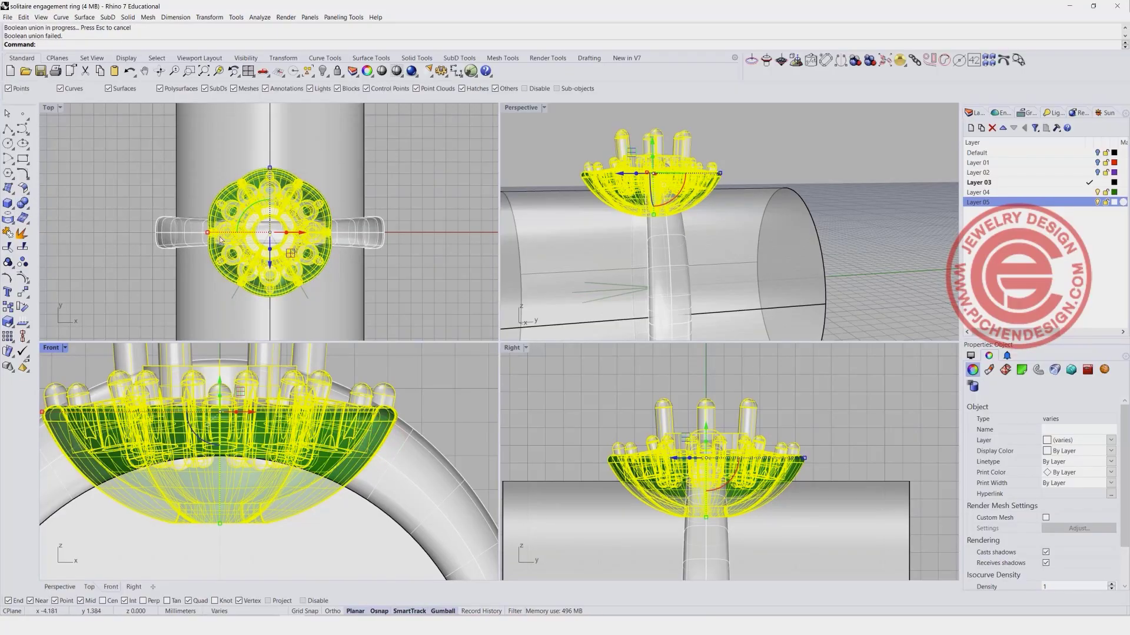
pyautogui.click(433, 376)
pyautogui.scroll(3, 432, 376)
pyautogui.click(382, 391)
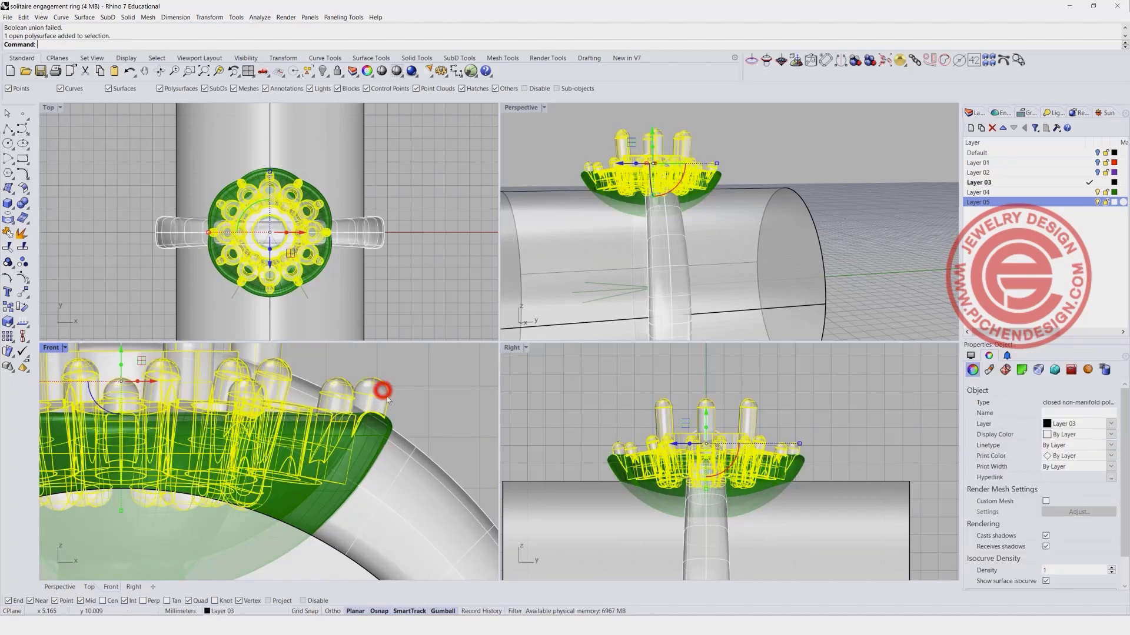
pyautogui.scroll(2, 382, 422)
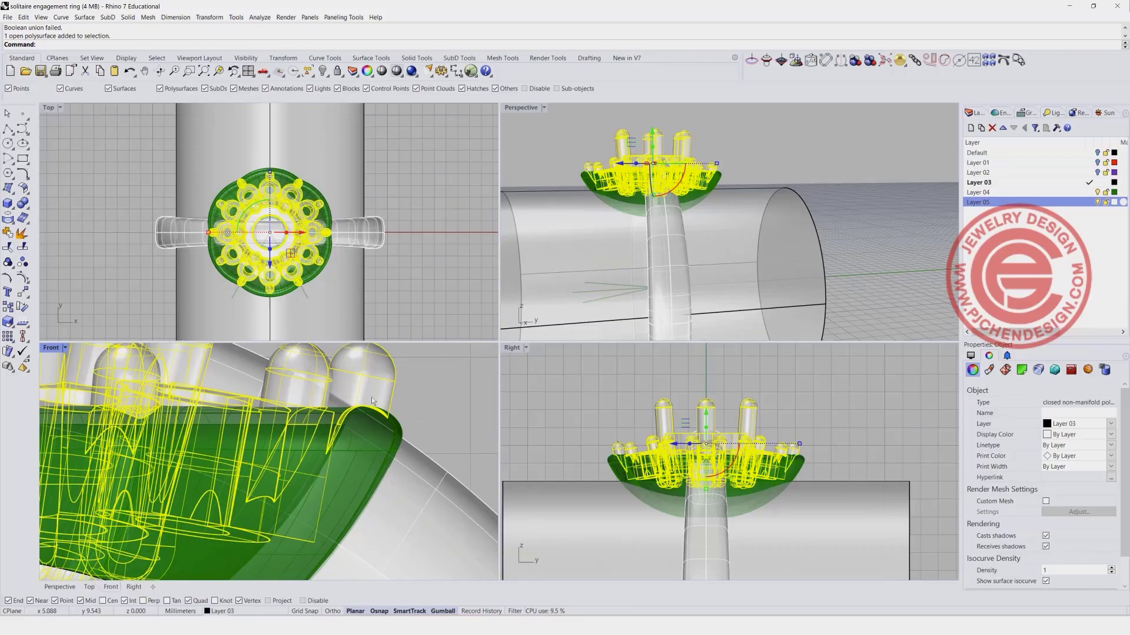
pyautogui.scroll(-4, 376, 402)
pyautogui.click(401, 400)
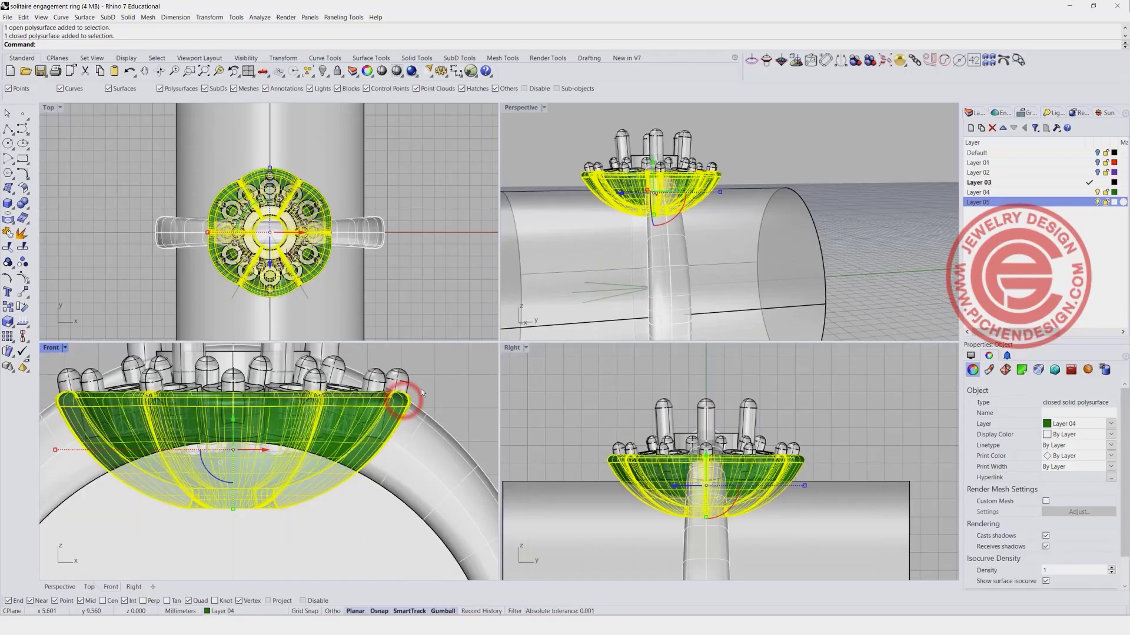
# Move the combined prong head straight down by 0.01 mm
pyautogui.scroll(-4, 421, 390)
pyautogui.click(317, 370)
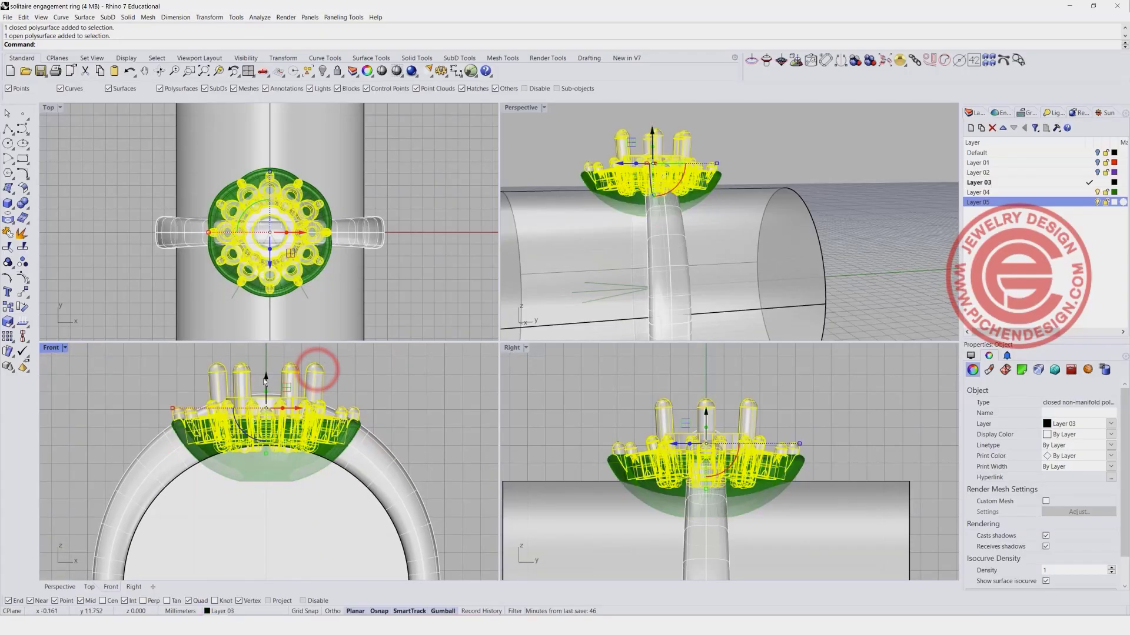
pyautogui.click(265, 379)
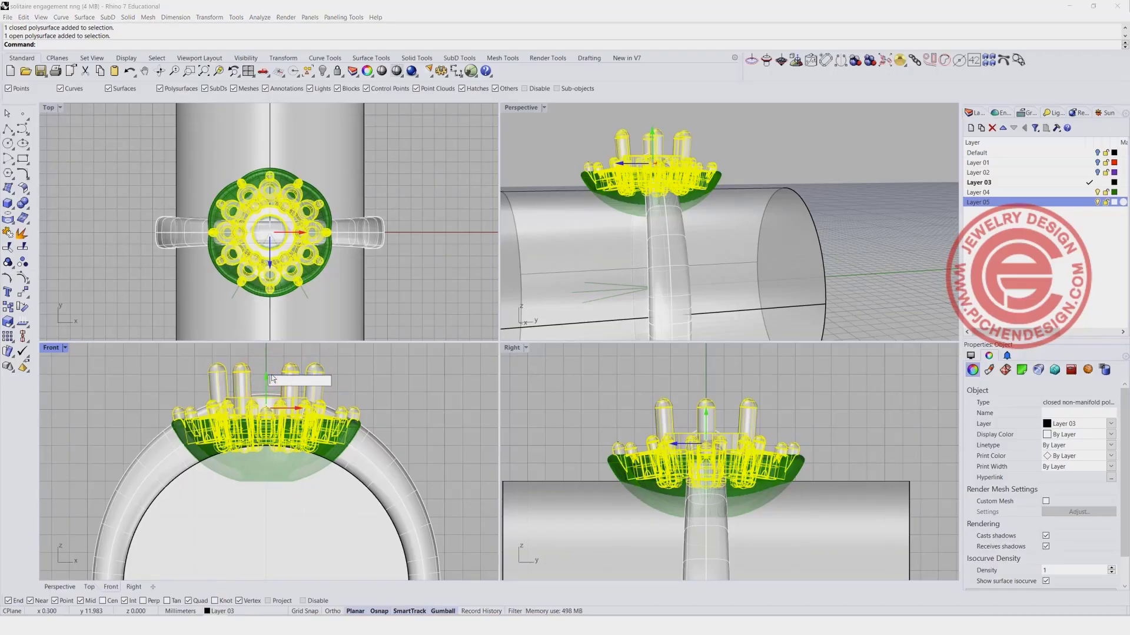
pyautogui.write('-0.01')
pyautogui.press('Return')
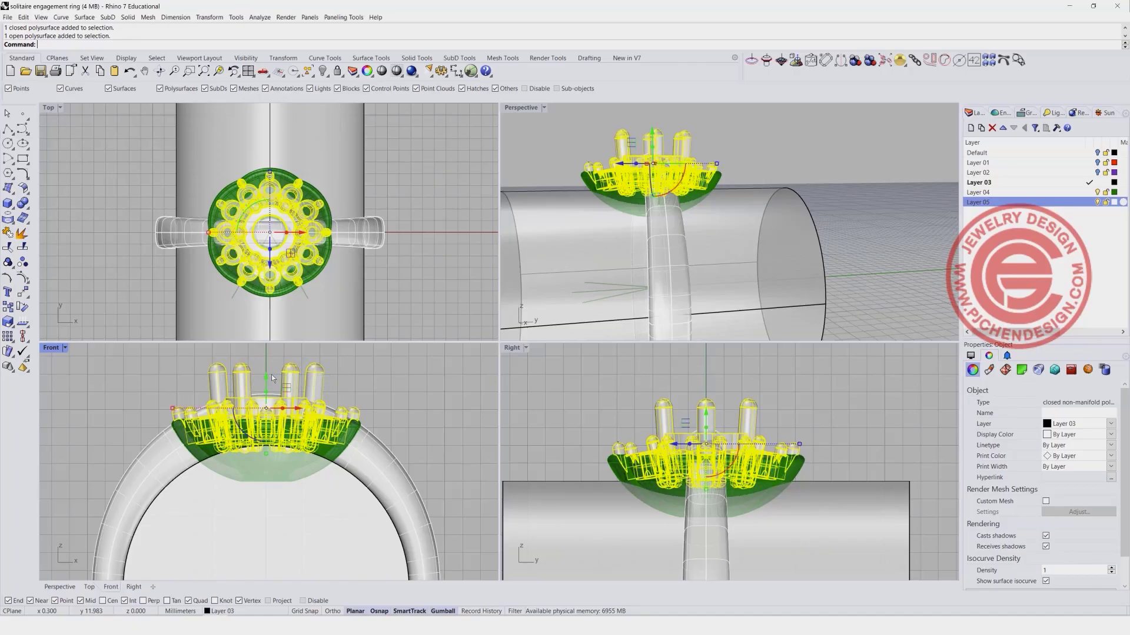
# Boolean Union the lowered prong head with the green gallery
pyautogui.scroll(5, 356, 409)
pyautogui.keyDown('shift'); pyautogui.click(346, 423); pyautogui.keyUp('shift')
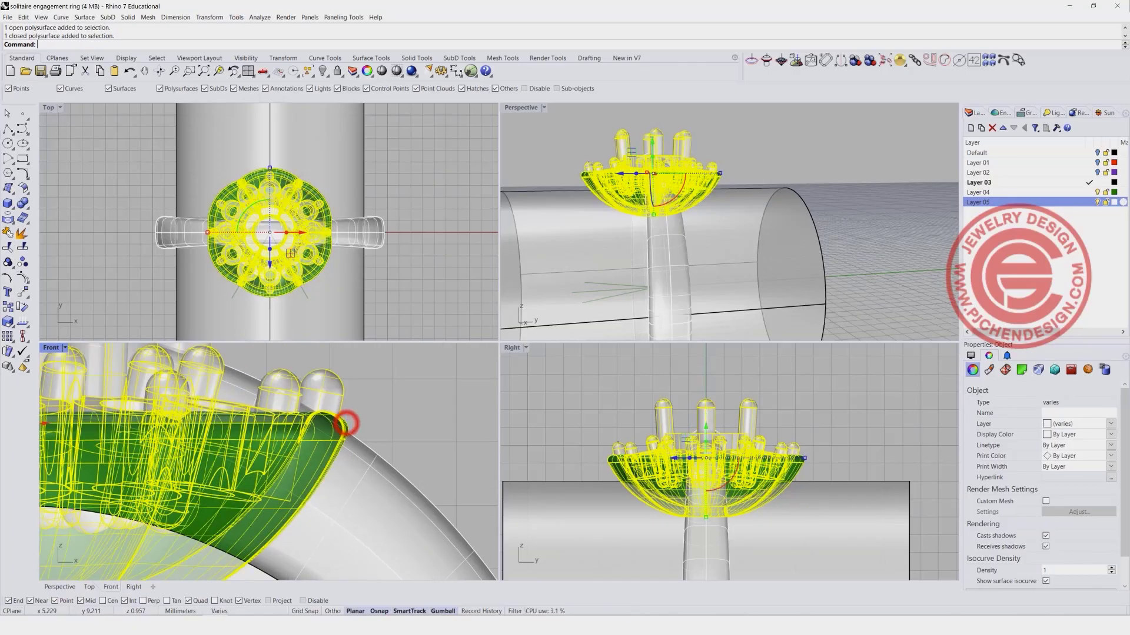
pyautogui.click(23, 203)
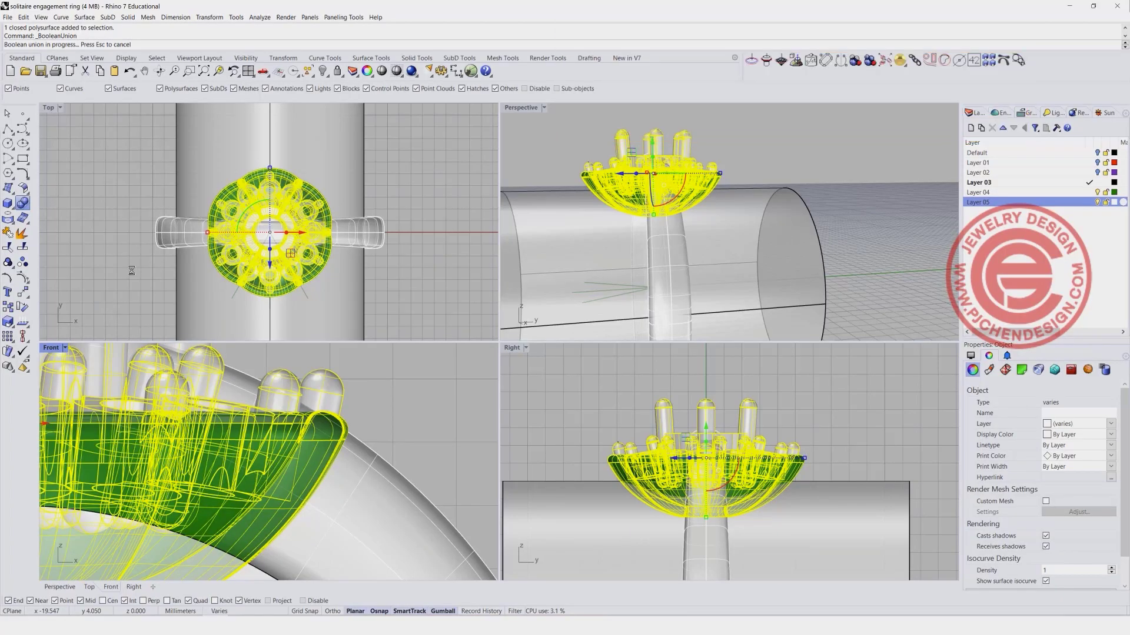
pyautogui.click(443, 425)
pyautogui.scroll(-9, 377, 394)
pyautogui.moveTo(338, 382); pyautogui.dragTo(397, 423, button='right')
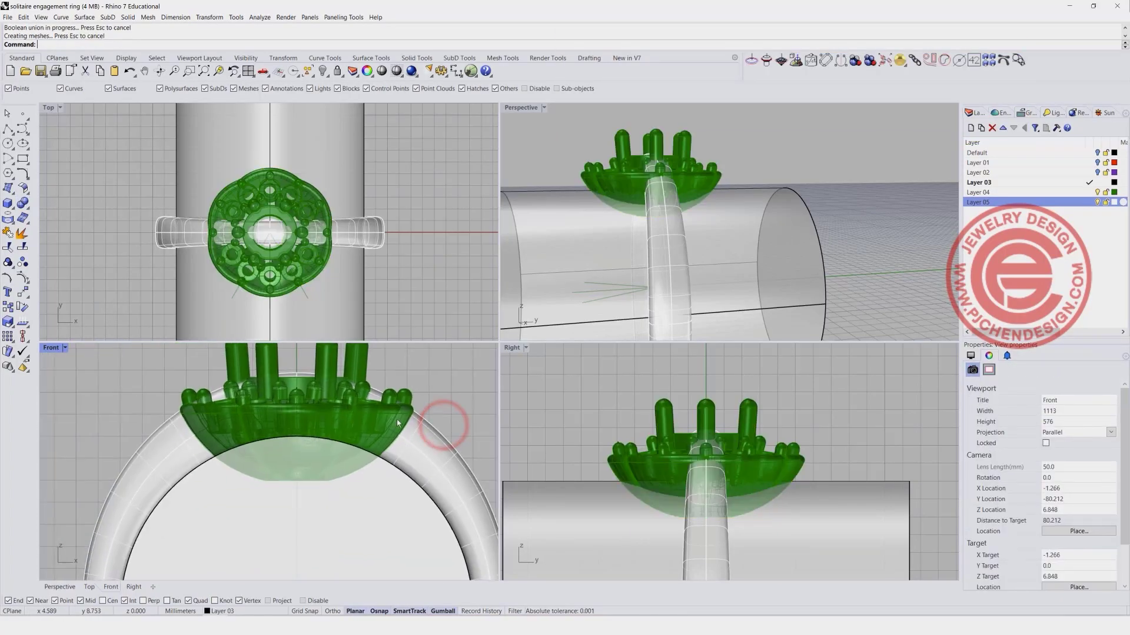
# Boolean Difference the finger-hole cylinder from the unified head, and check the cut underside
pyautogui.click(23, 203)
pyautogui.click(51, 206)
pyautogui.click(246, 360)
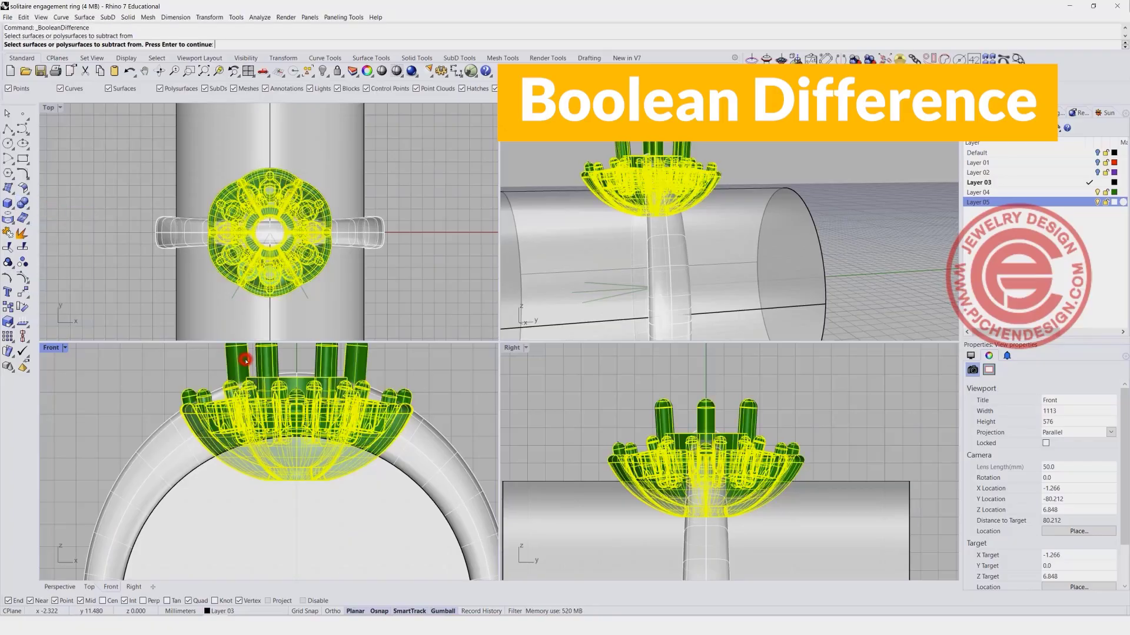
pyautogui.press('Return')
pyautogui.click(274, 483)
pyautogui.press('Return')
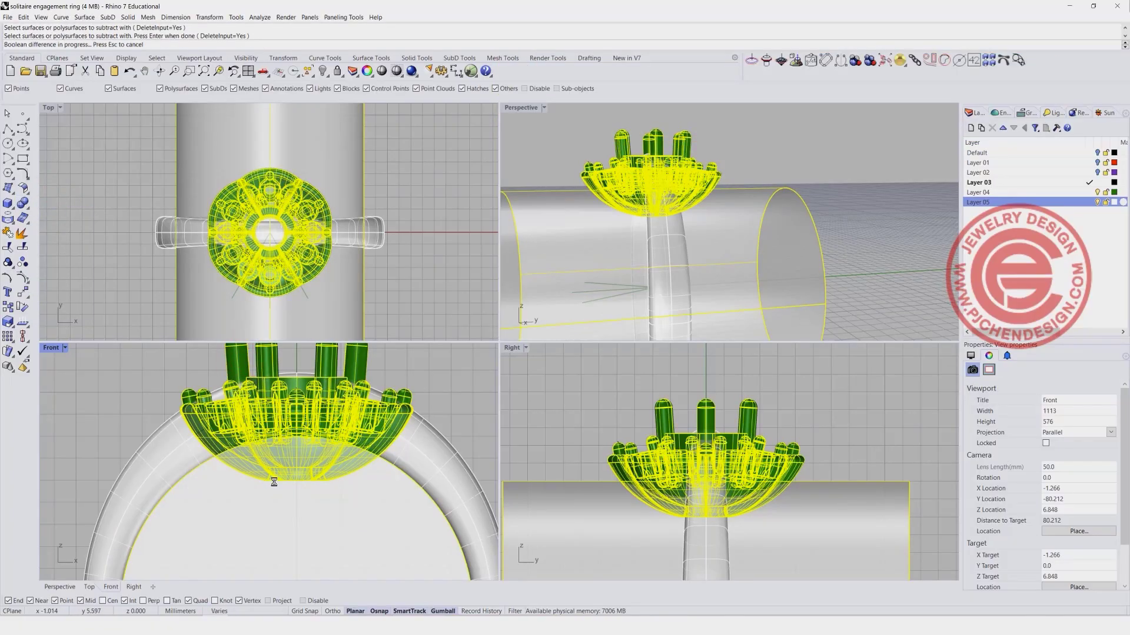
pyautogui.moveTo(647, 235); pyautogui.dragTo(747, 288, button='right')
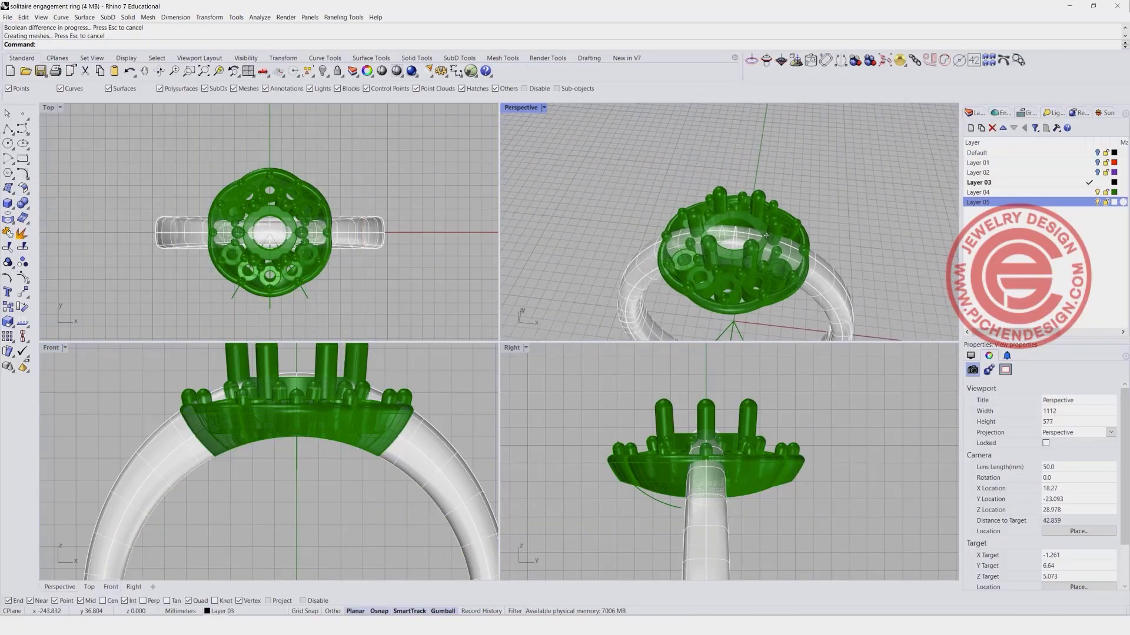
pyautogui.scroll(4, 409, 410)
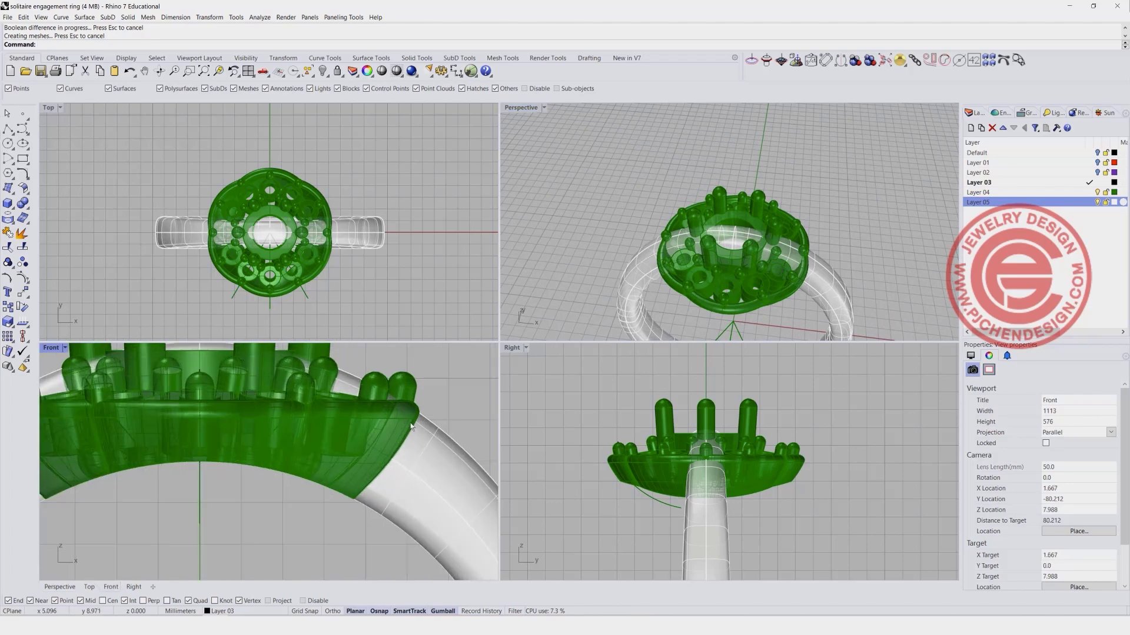
pyautogui.scroll(-3, 411, 427)
# In the Front view, draw a straight polyline down the gallery's left slope, from outside its rim into the finger hole
pyautogui.doubleClick(51, 348)
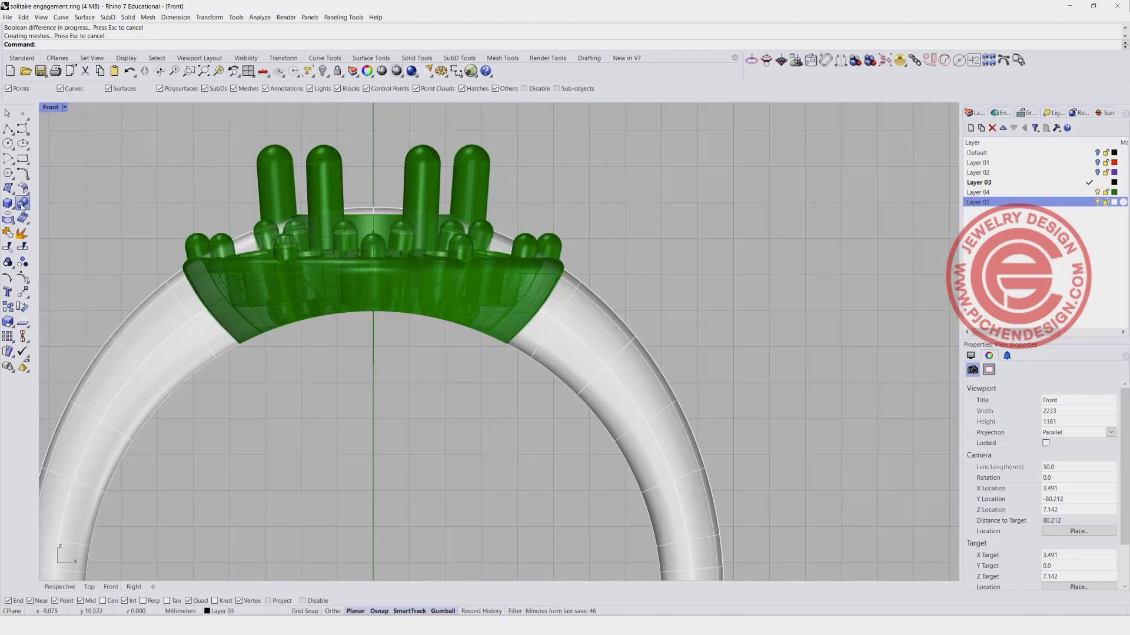
pyautogui.click(23, 204)
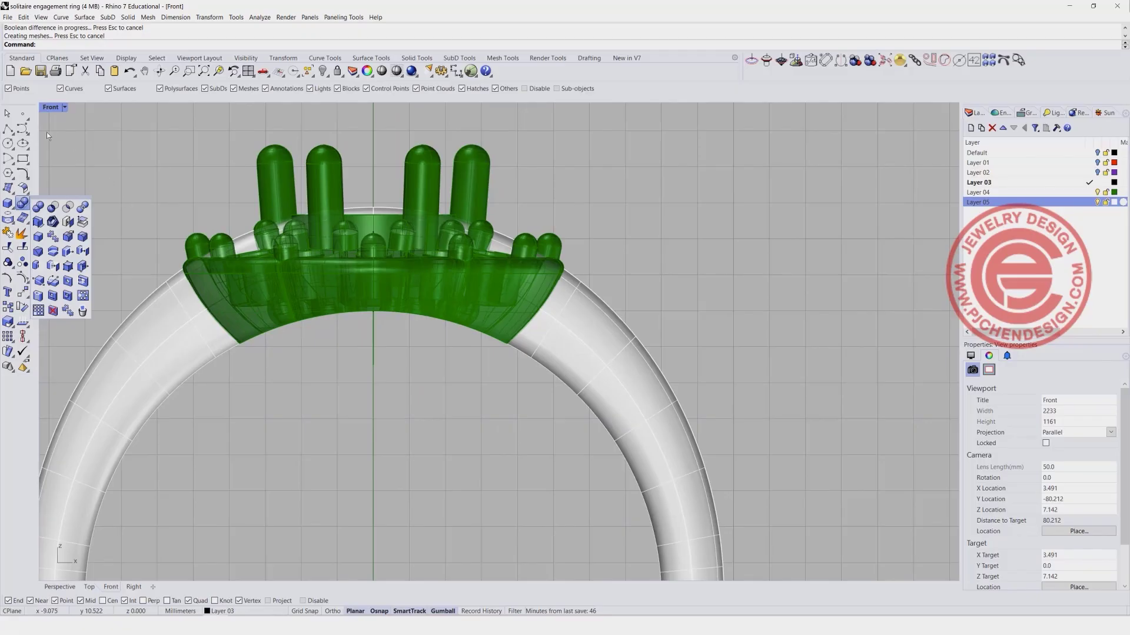
pyautogui.click(8, 128)
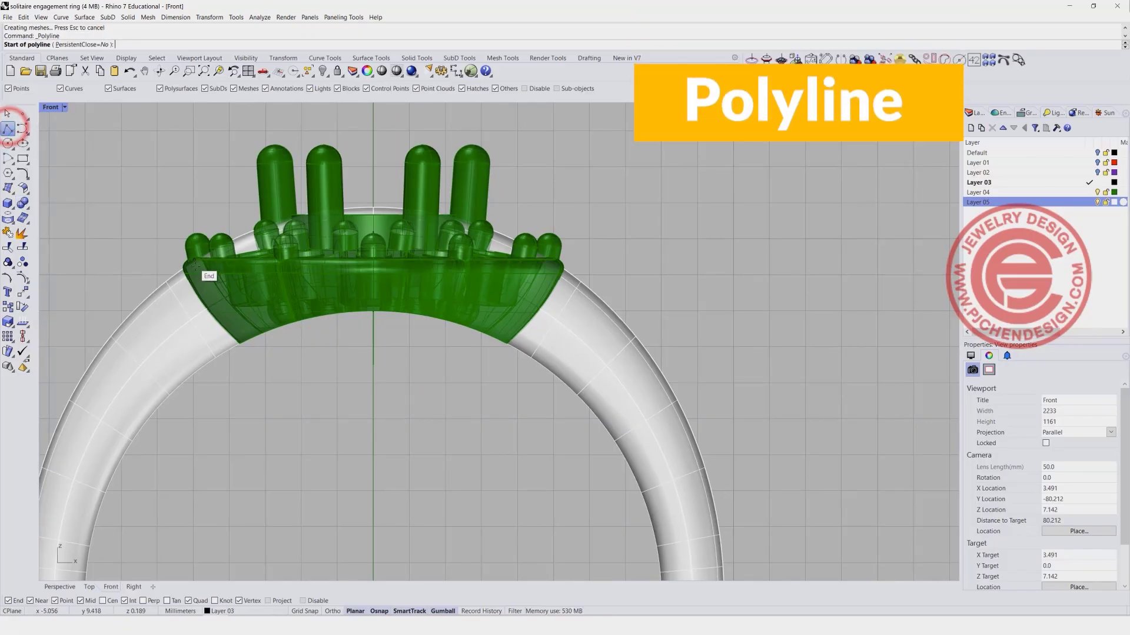
pyautogui.scroll(3, 194, 264)
pyautogui.click(162, 222)
pyautogui.click(366, 480)
pyautogui.press('Return')
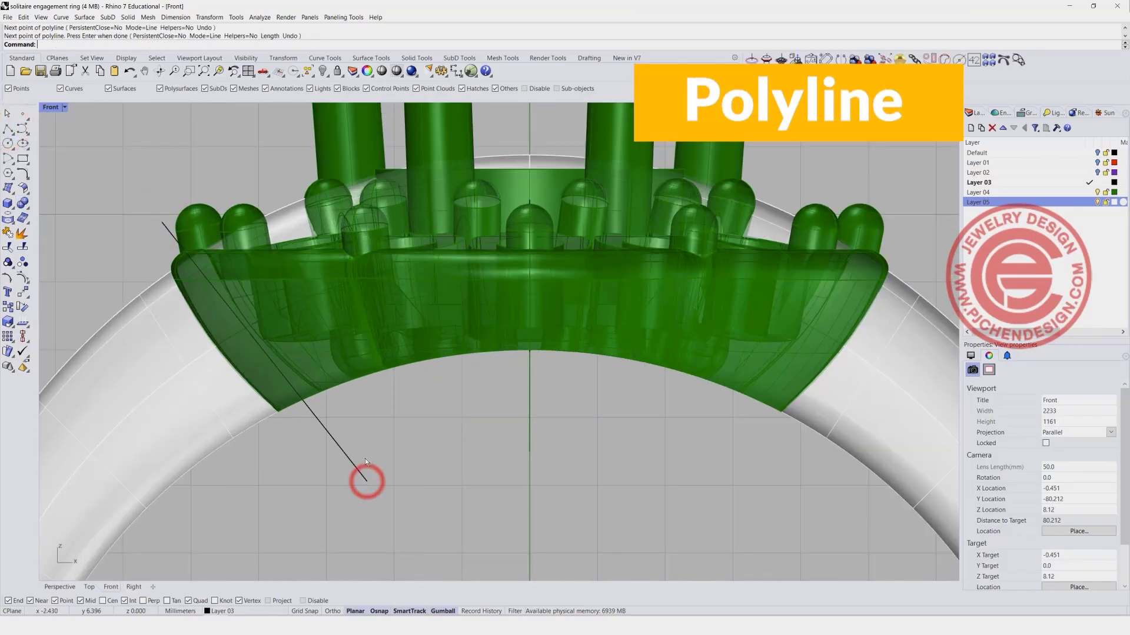
# Mirror the slanted cutting line across the ring's vertical centre axis to the gallery's other side
pyautogui.scroll(-3, 347, 452)
pyautogui.click(348, 459)
pyautogui.click(129, 297)
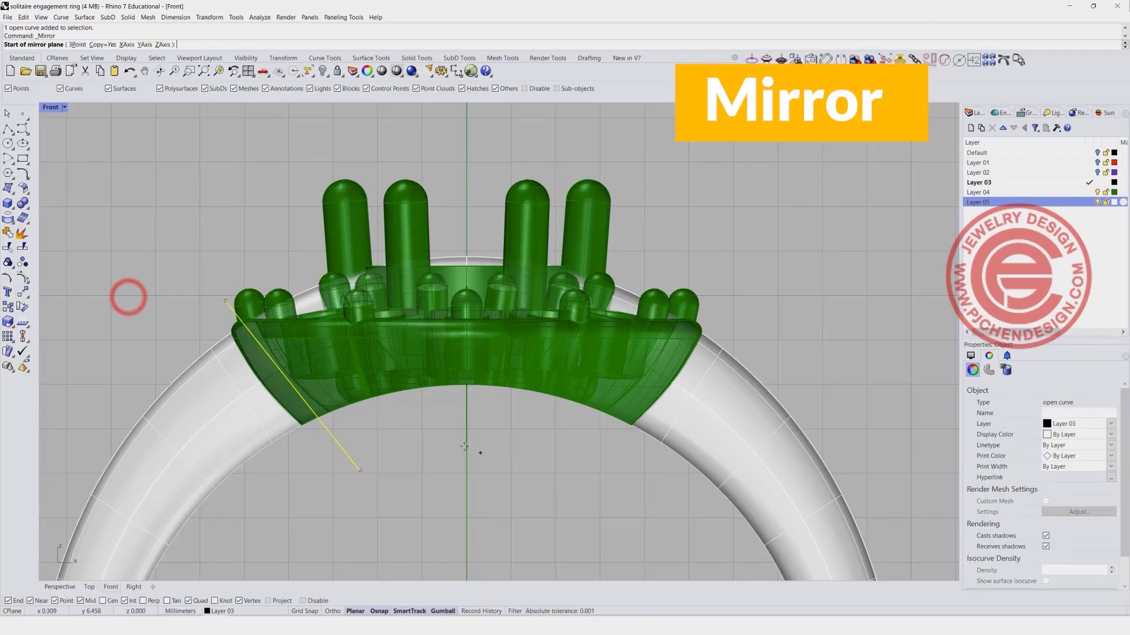
pyautogui.click(462, 447)
pyautogui.click(466, 449)
# Trim away the shank section inside the head, using both slanted lines as cutting objects
pyautogui.click(582, 453)
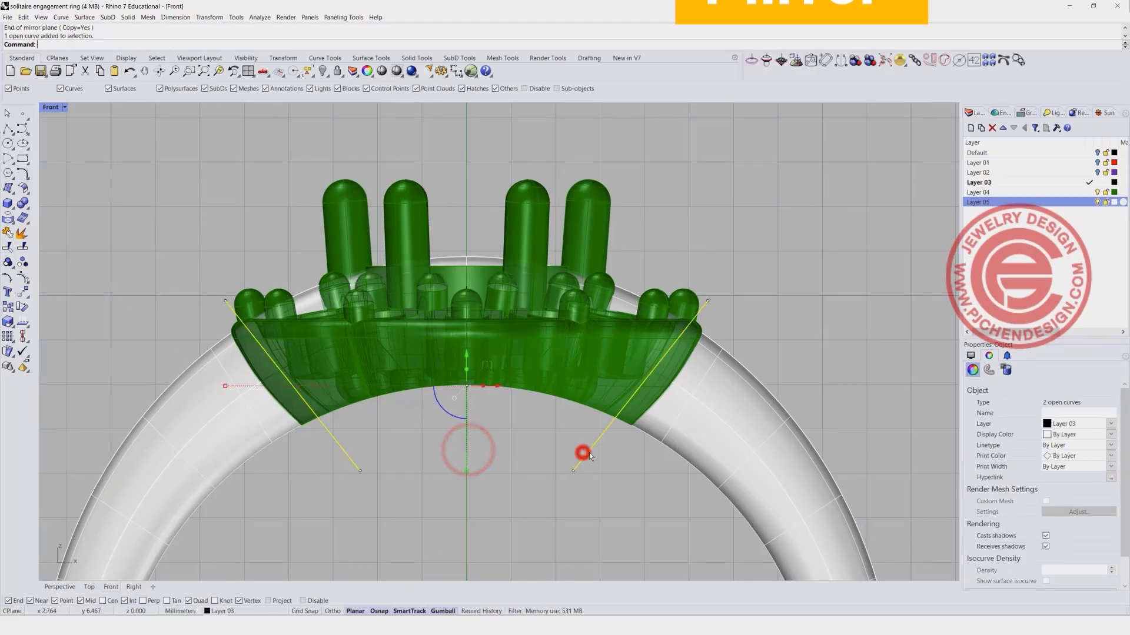
pyautogui.click(10, 248)
pyautogui.click(461, 257)
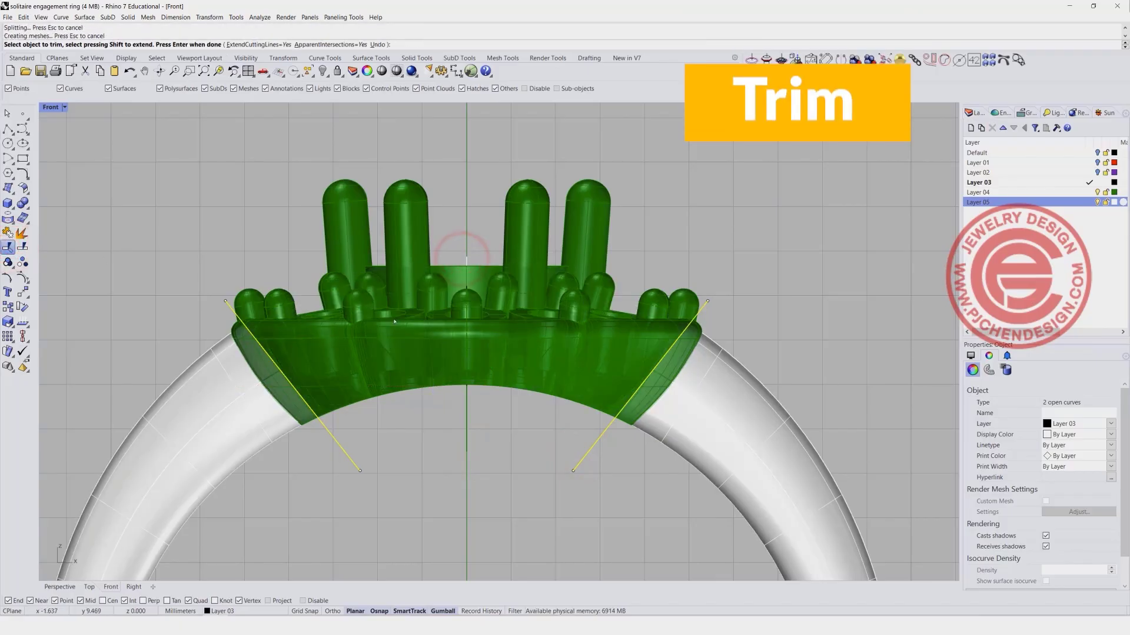
pyautogui.press('Return')
pyautogui.scroll(-5, 433, 358)
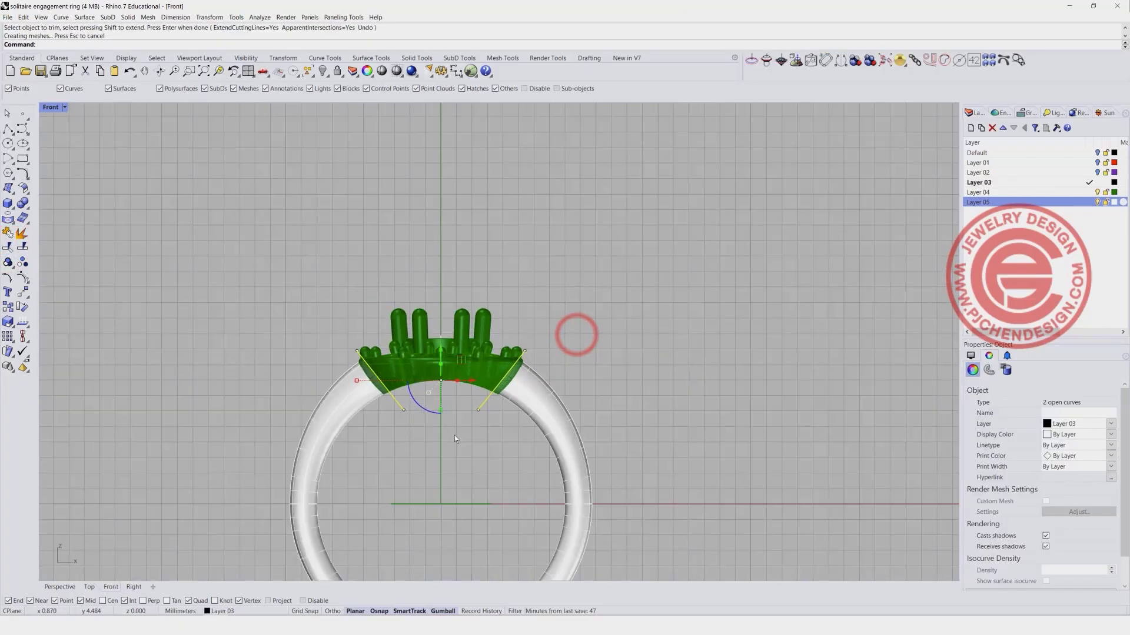
# Join the two trimmed shank pieces into one polysurface and cap its open ends to make a closed solid
pyautogui.scroll(-3, 454, 439)
pyautogui.click(538, 408)
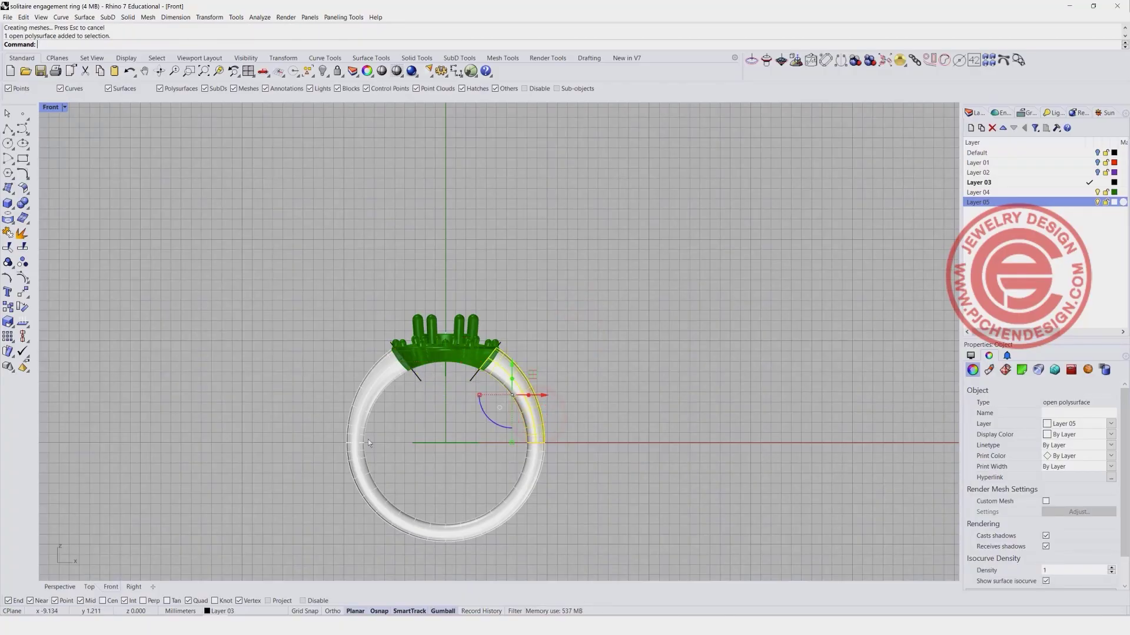
pyautogui.keyDown('shift'); pyautogui.click(524, 482); pyautogui.keyUp('shift')
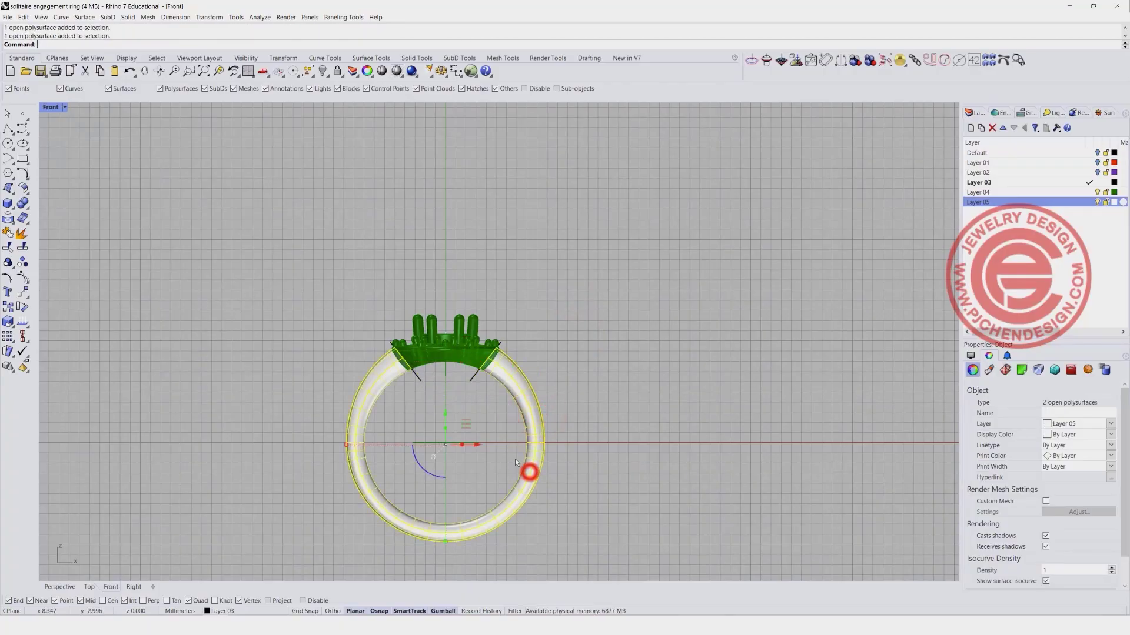
pyautogui.click(8, 233)
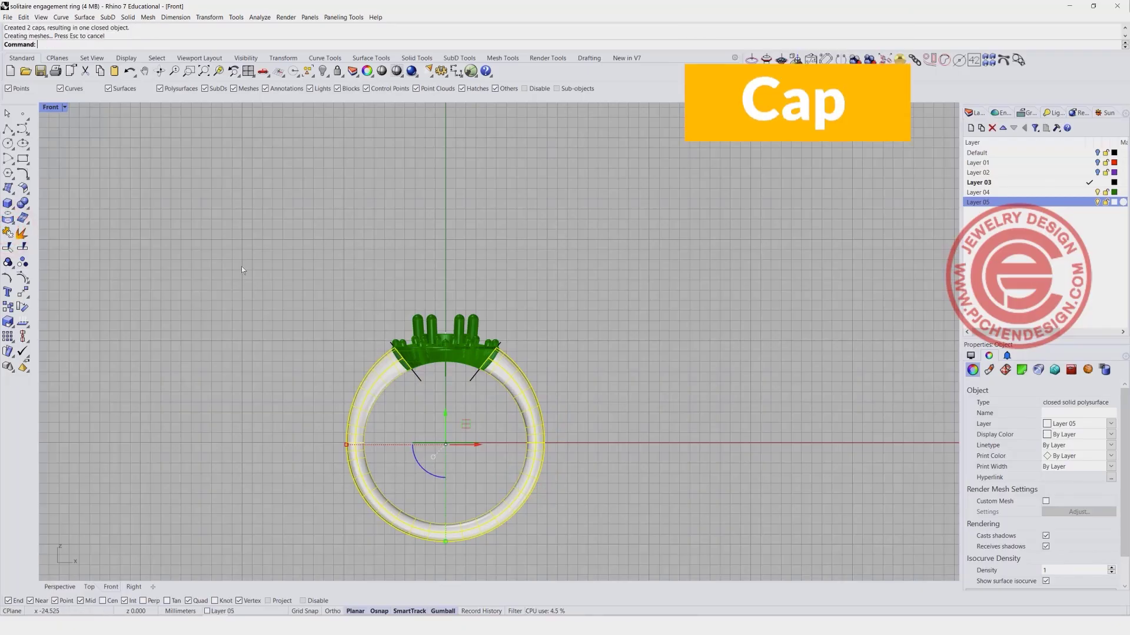
pyautogui.click(321, 218)
# Return to the four-viewport layout, show all hidden objects, and set the Perspective view to Rendered display mode
pyautogui.doubleClick(56, 109)
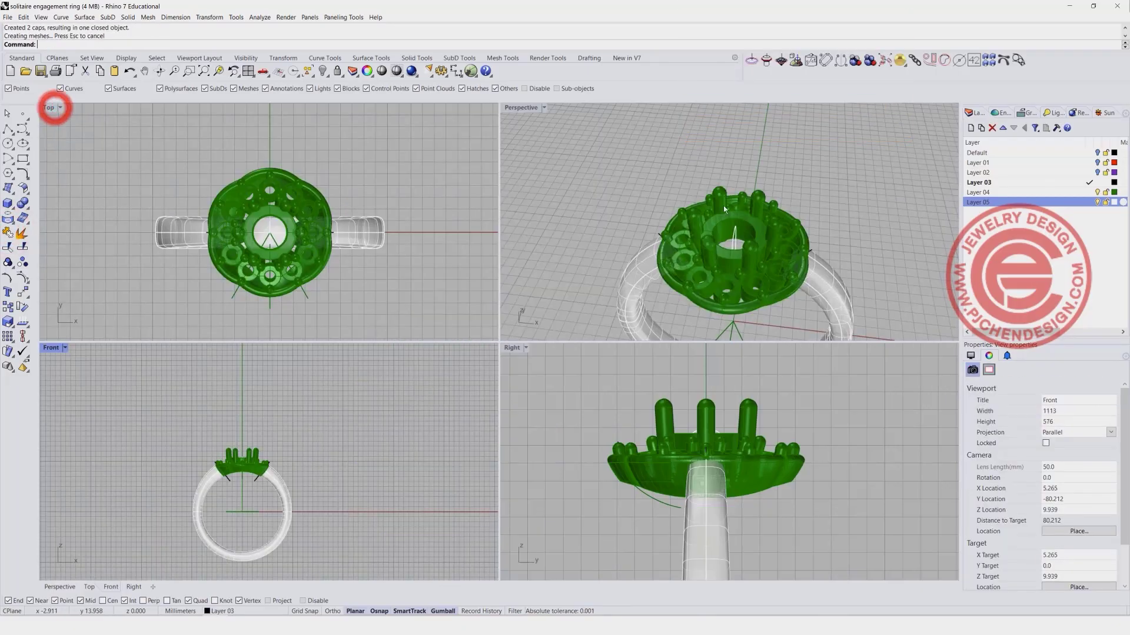
pyautogui.click(323, 72)
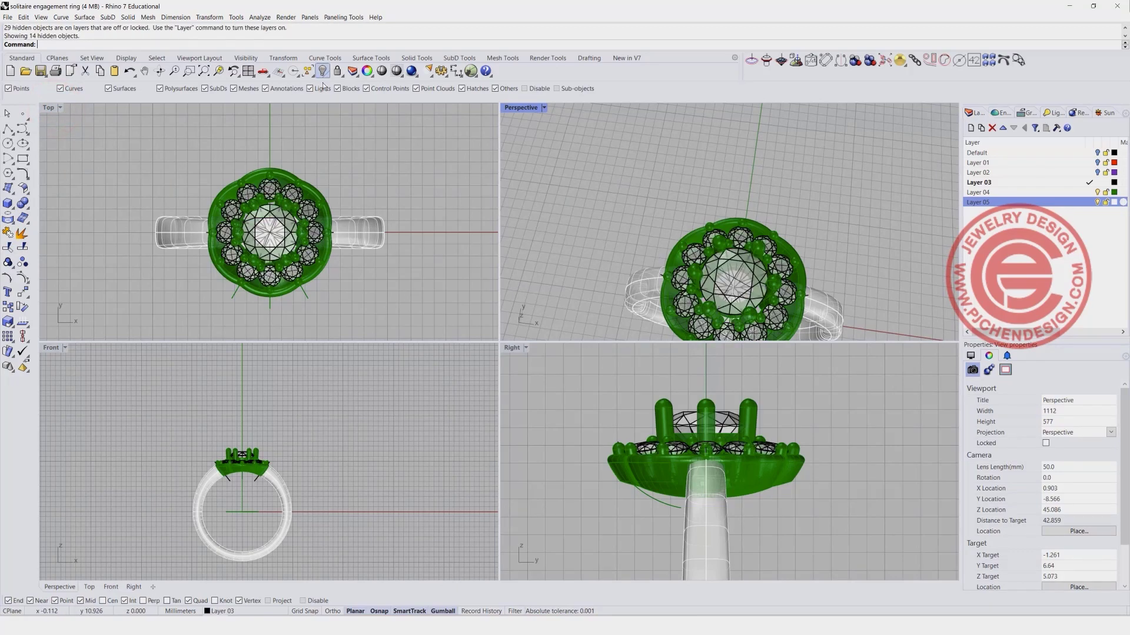
pyautogui.click(544, 108)
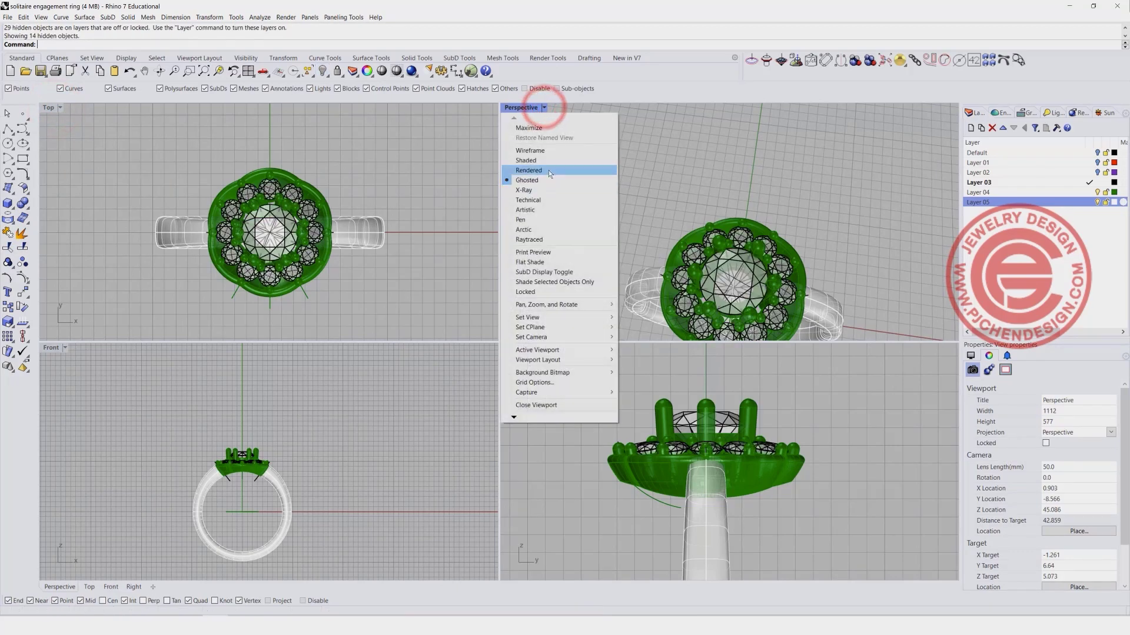
pyautogui.click(549, 169)
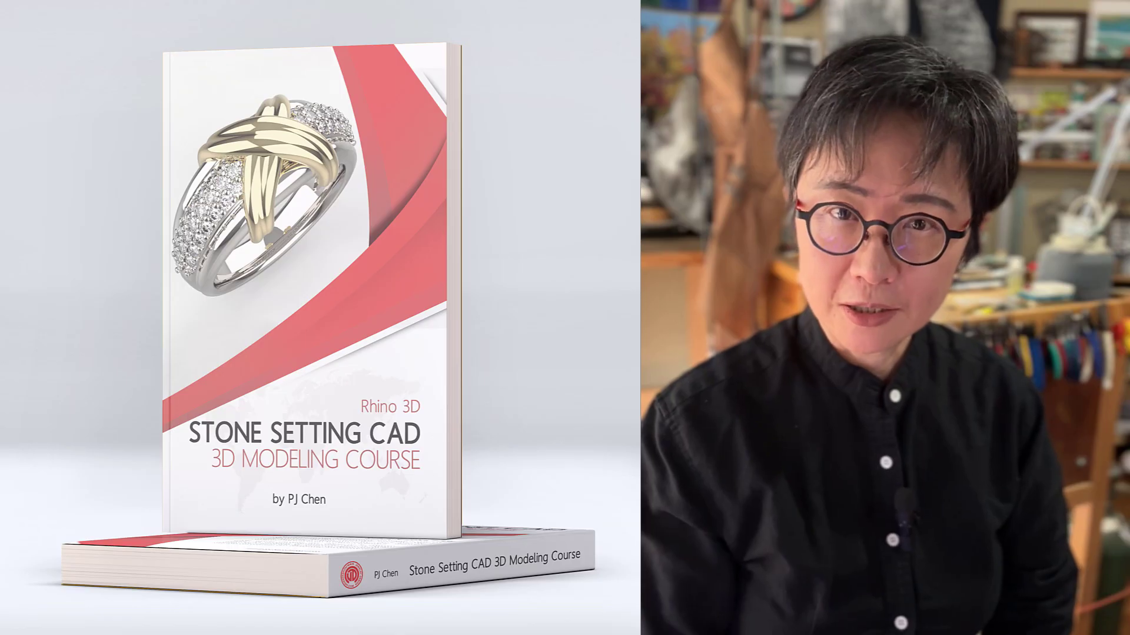